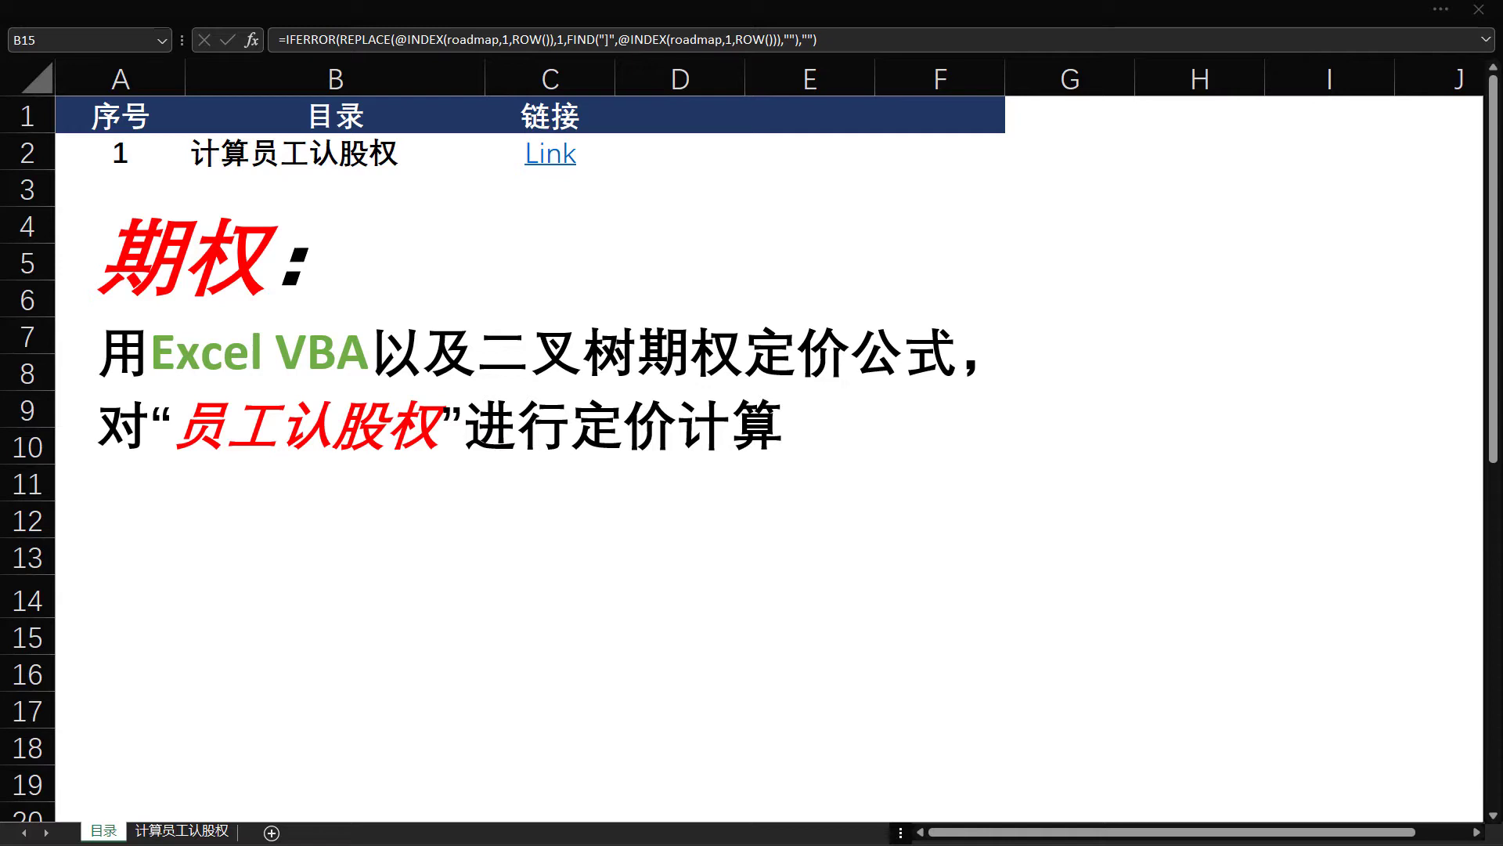
Open the 计算员工认股权 sheet showing the binomial-tree model and the 13.5646 final price.
click(217, 835)
click(708, 561)
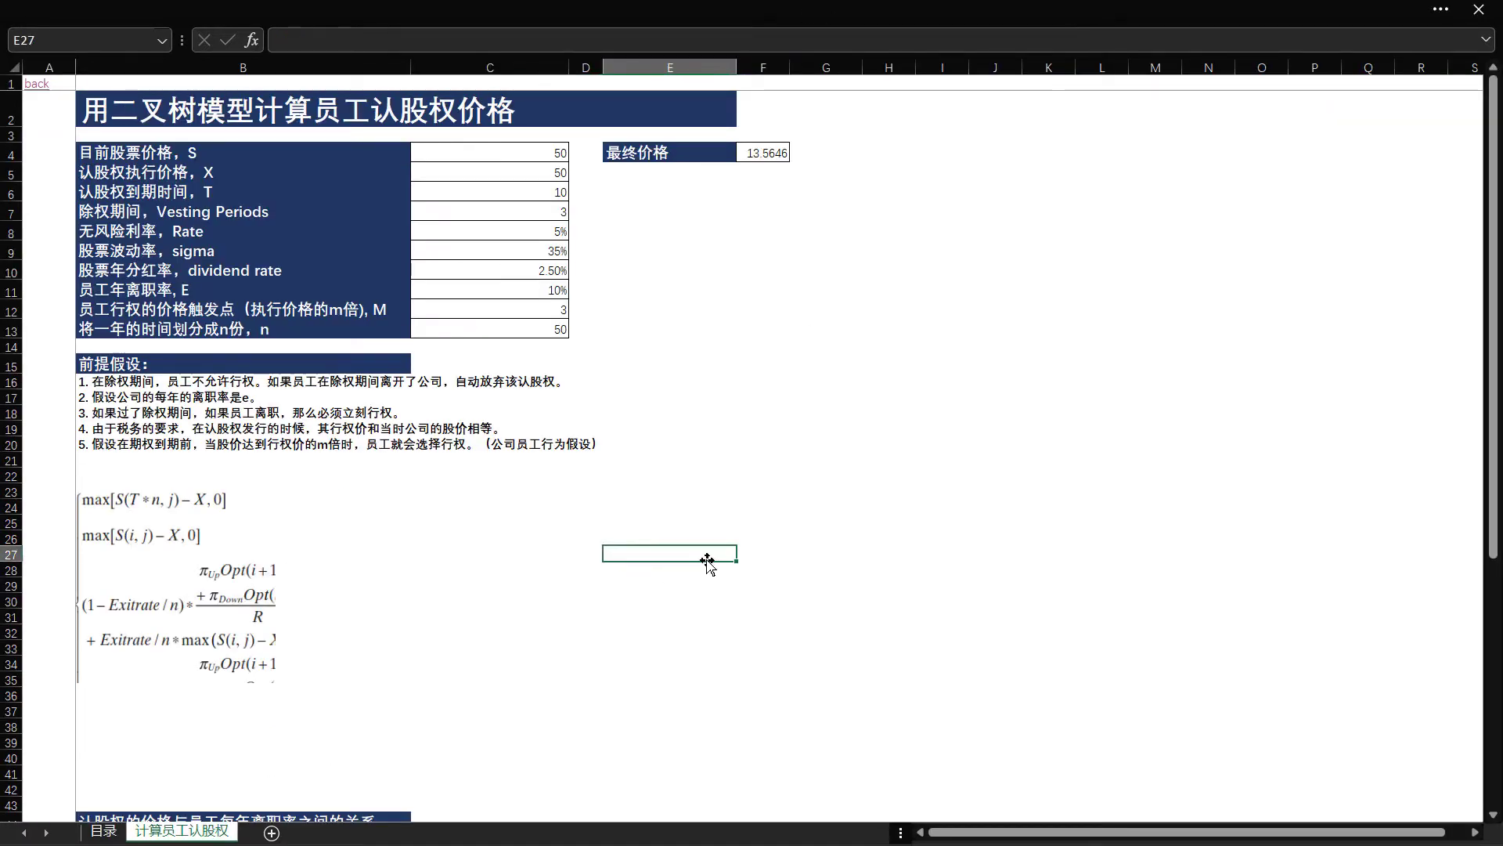
ctrl+scroll(708, 560, up, 3)
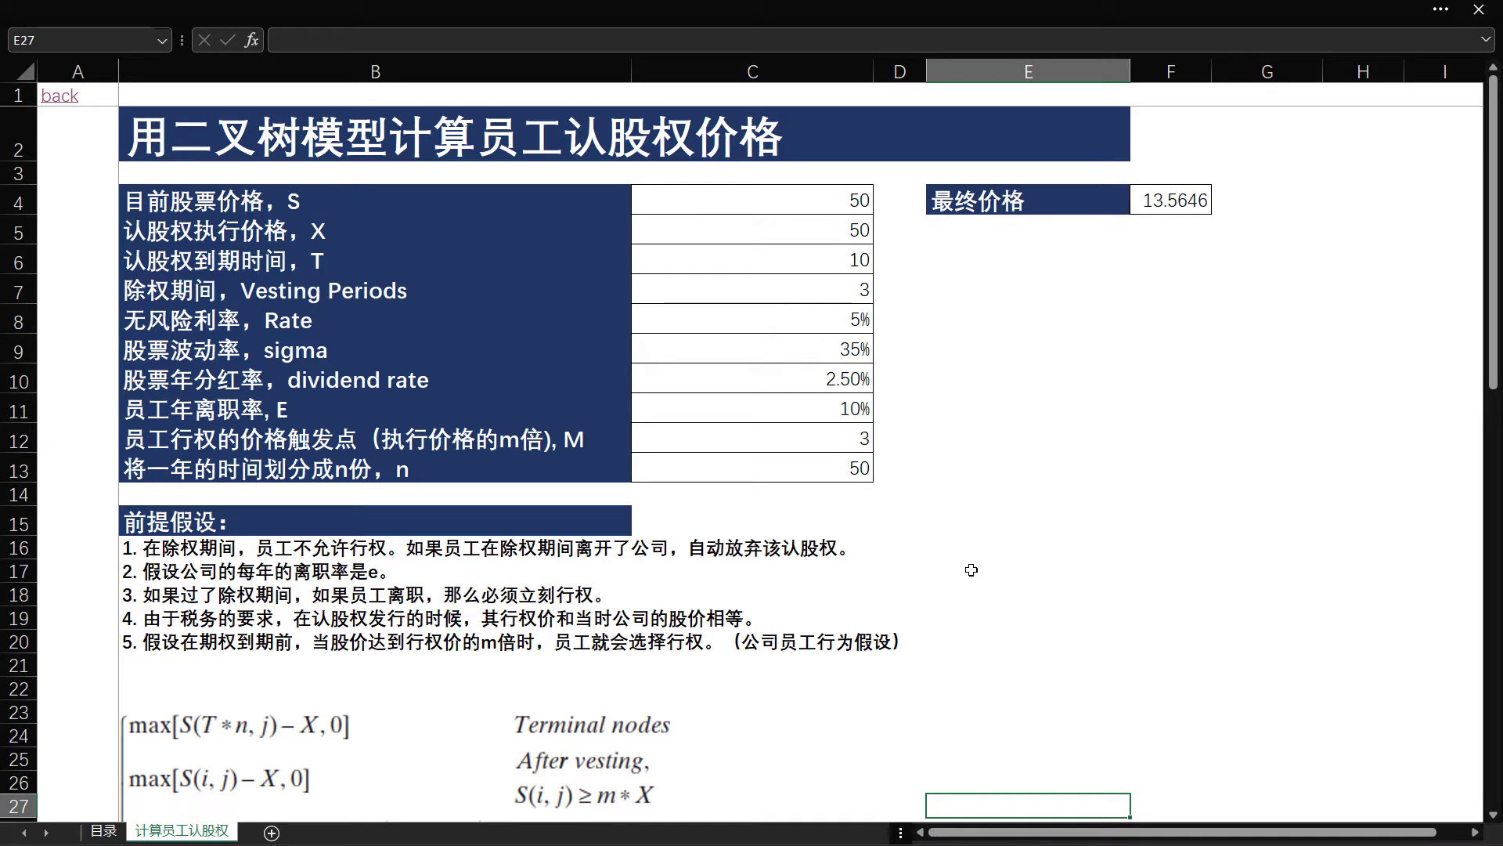
click(1023, 486)
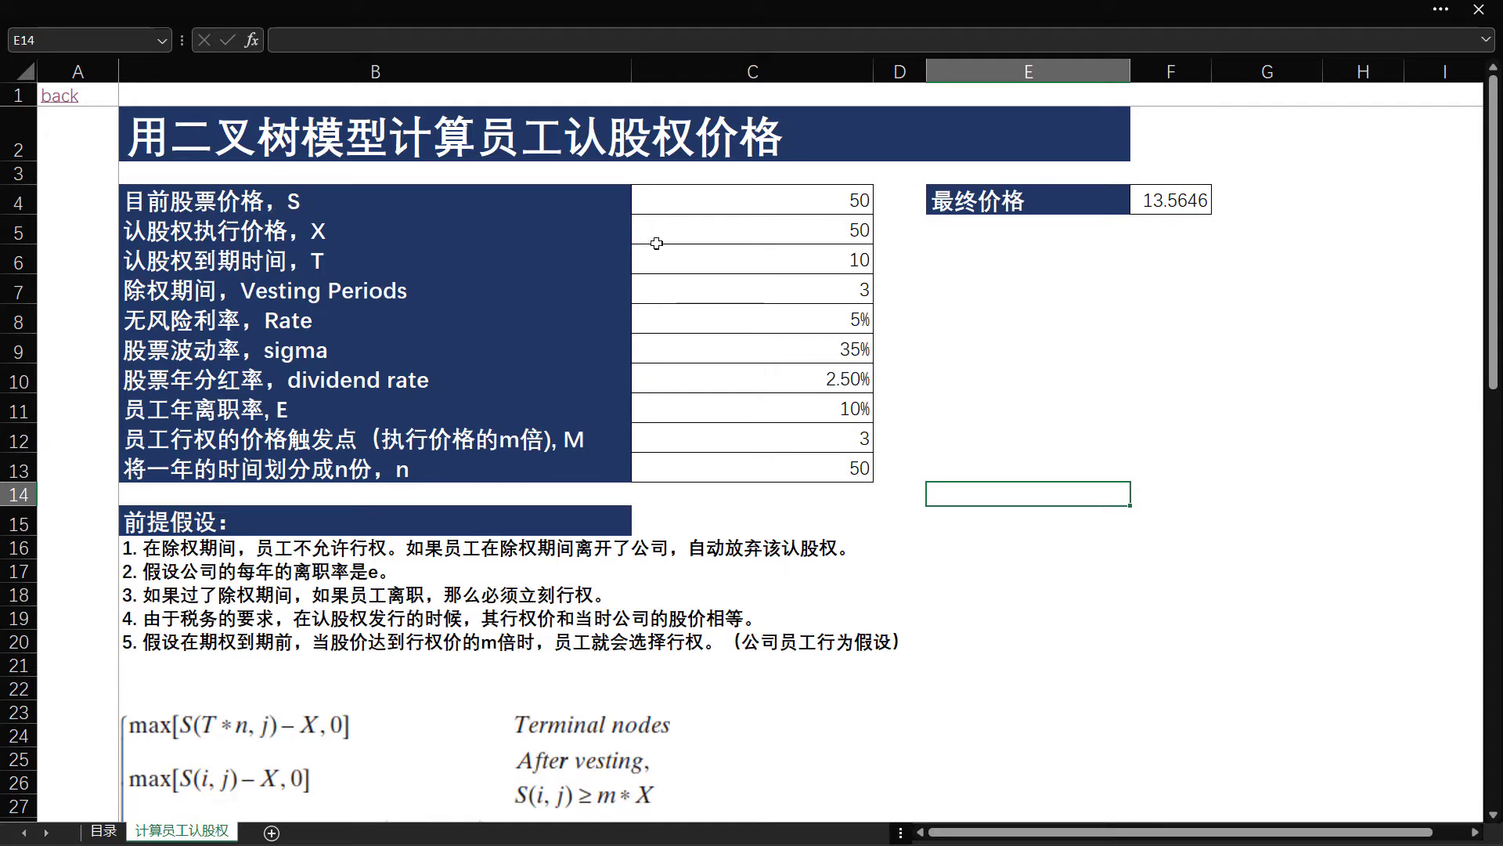
click(855, 199)
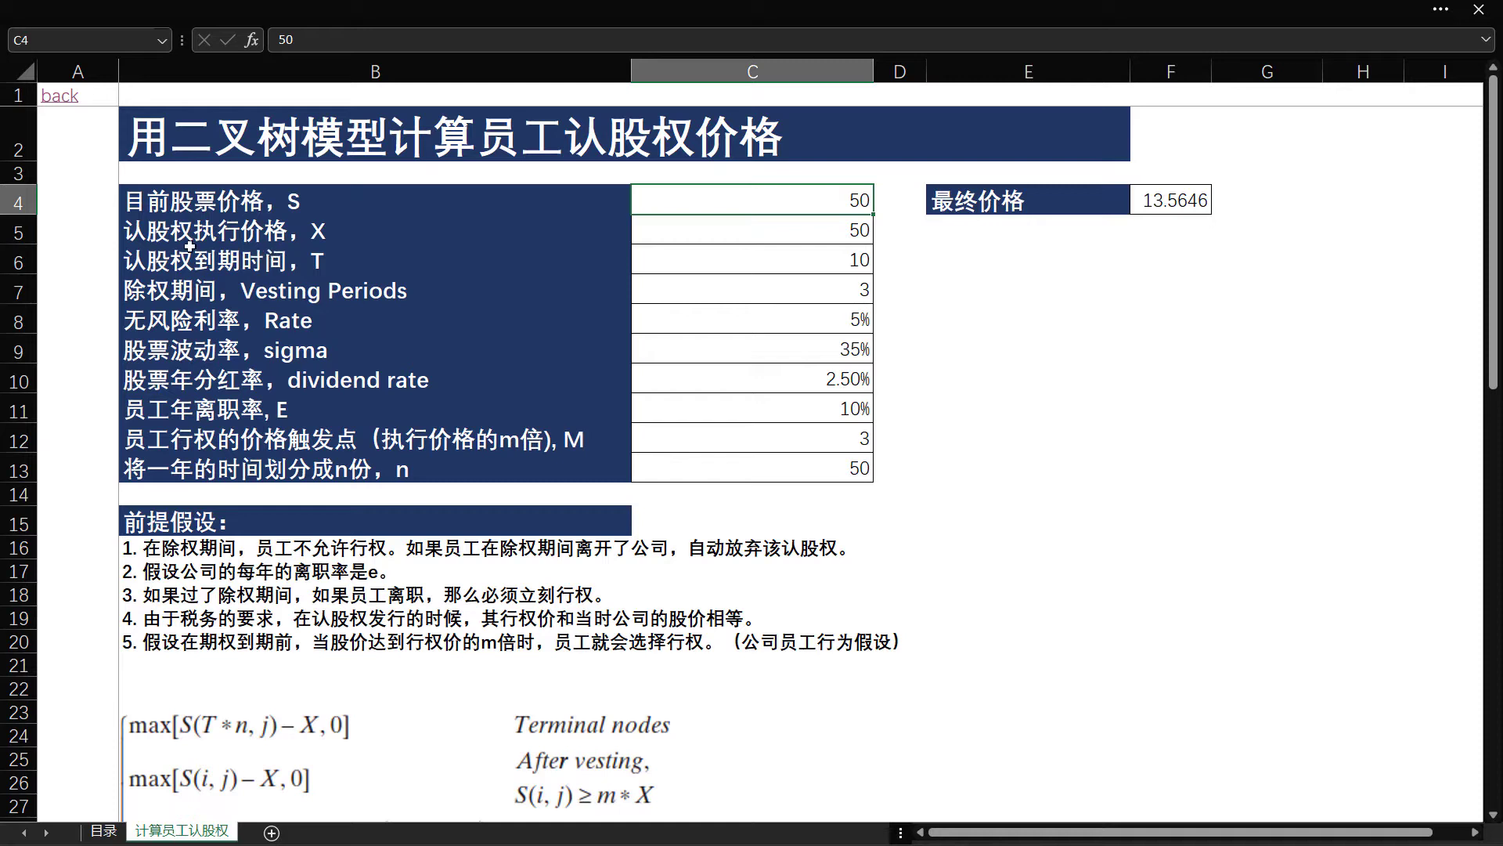
click(12, 230)
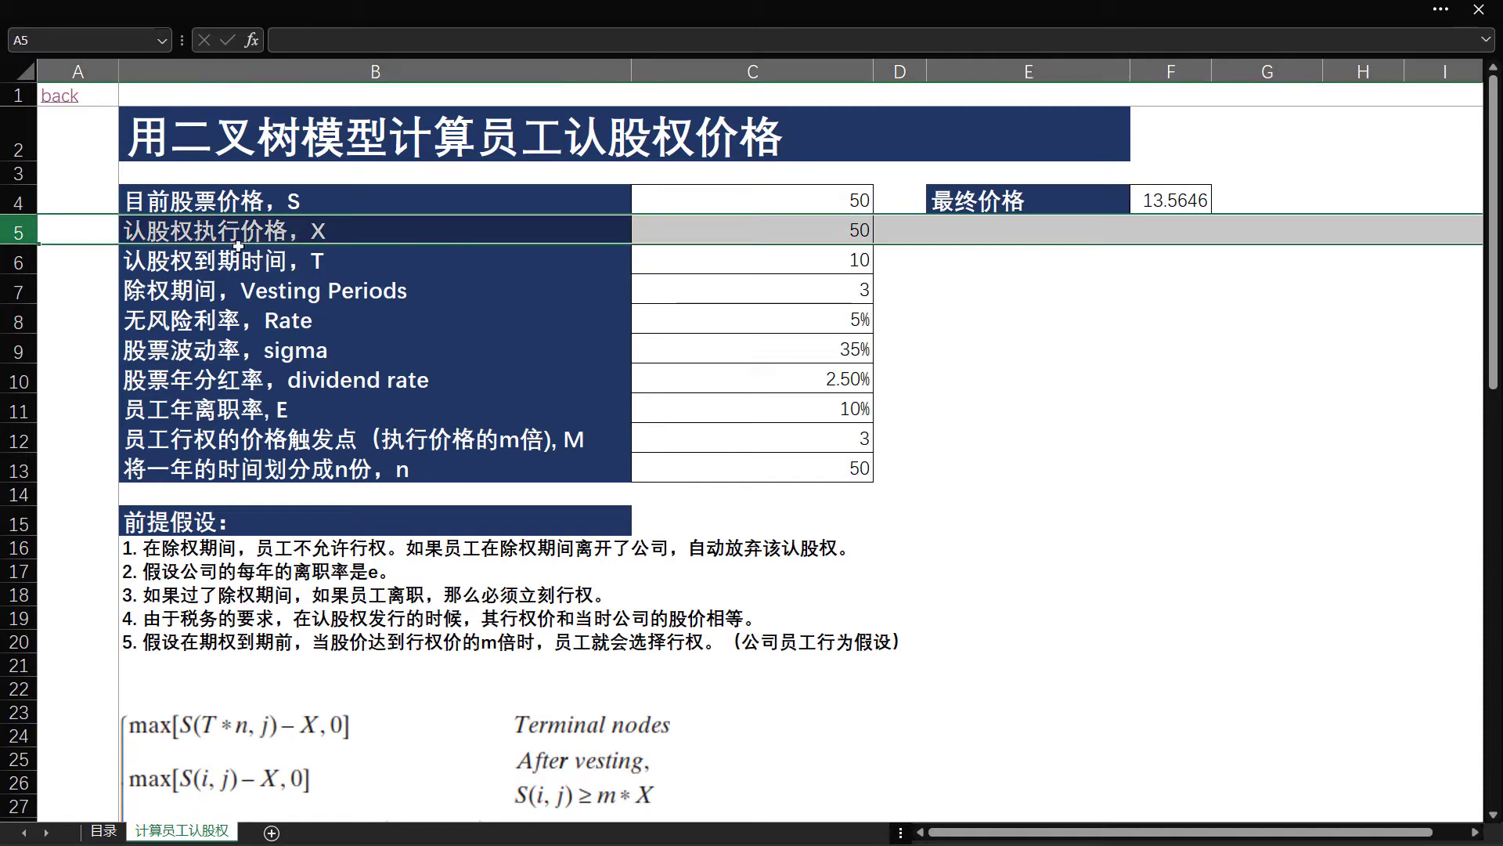
click(378, 243)
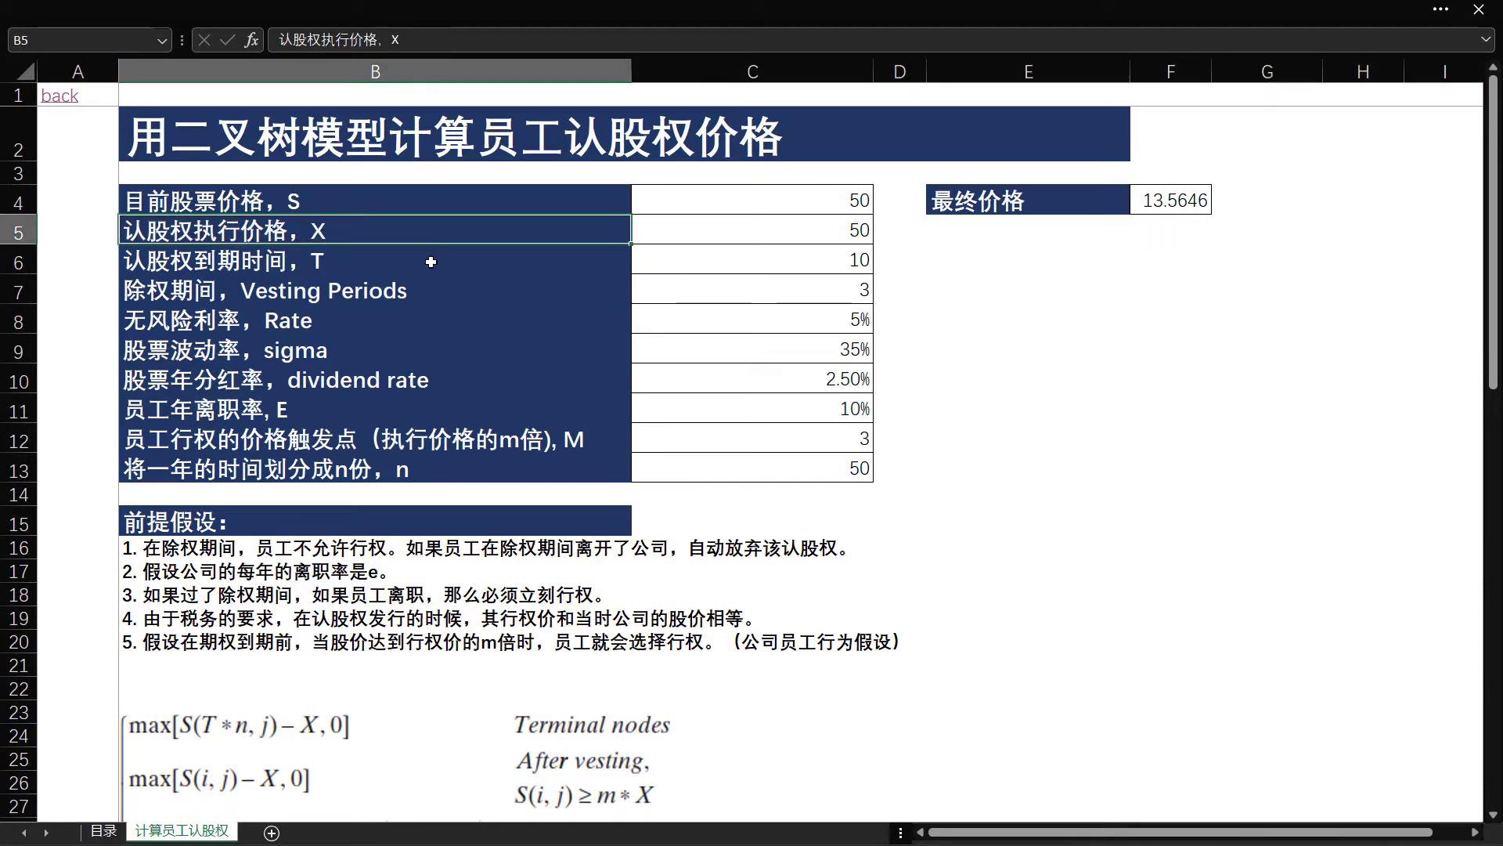
click(728, 238)
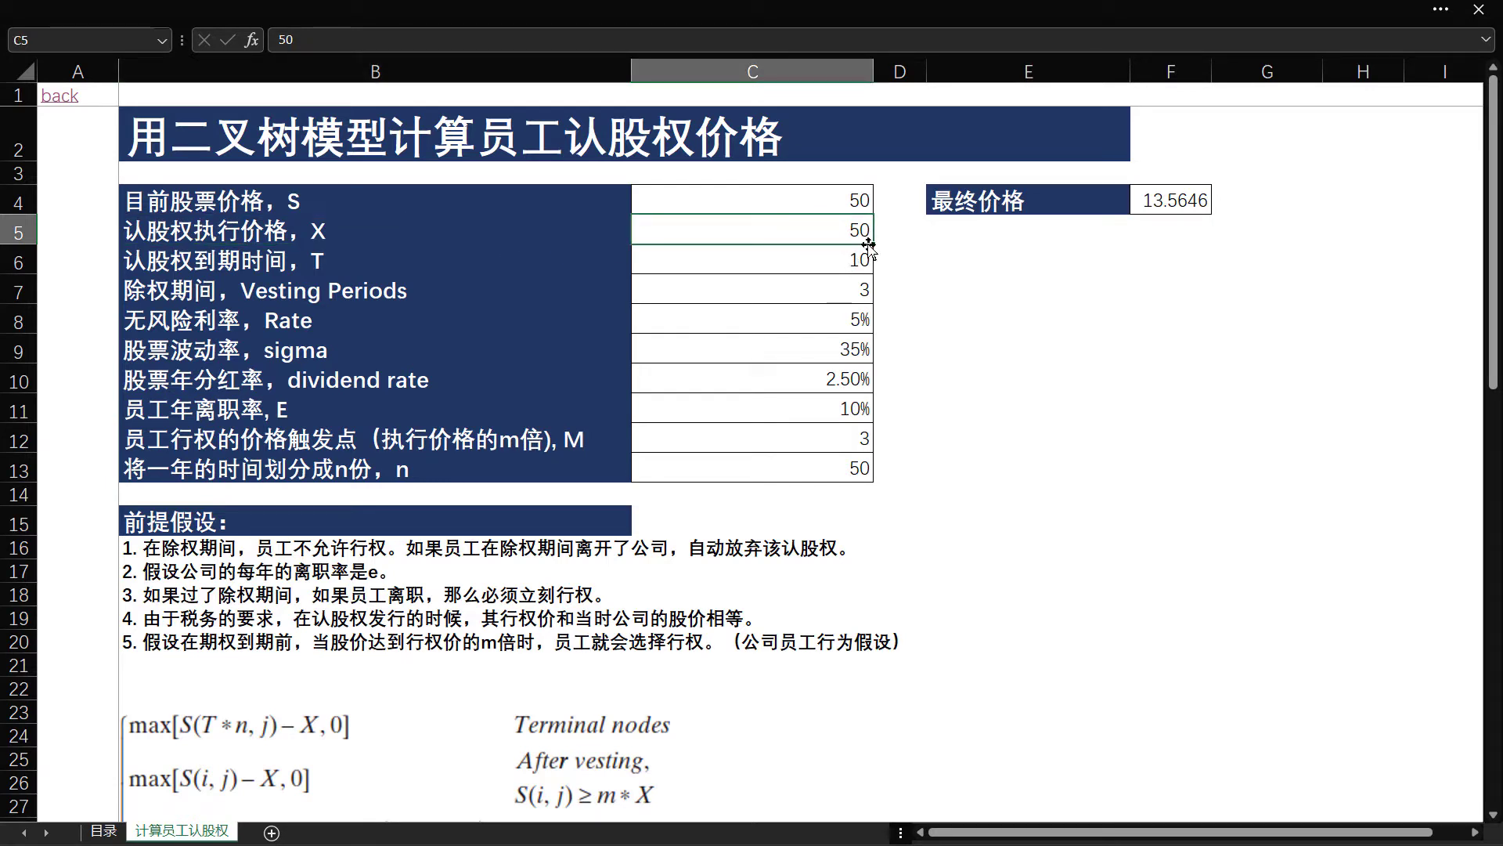
ctrl+scroll(869, 245, up, 1)
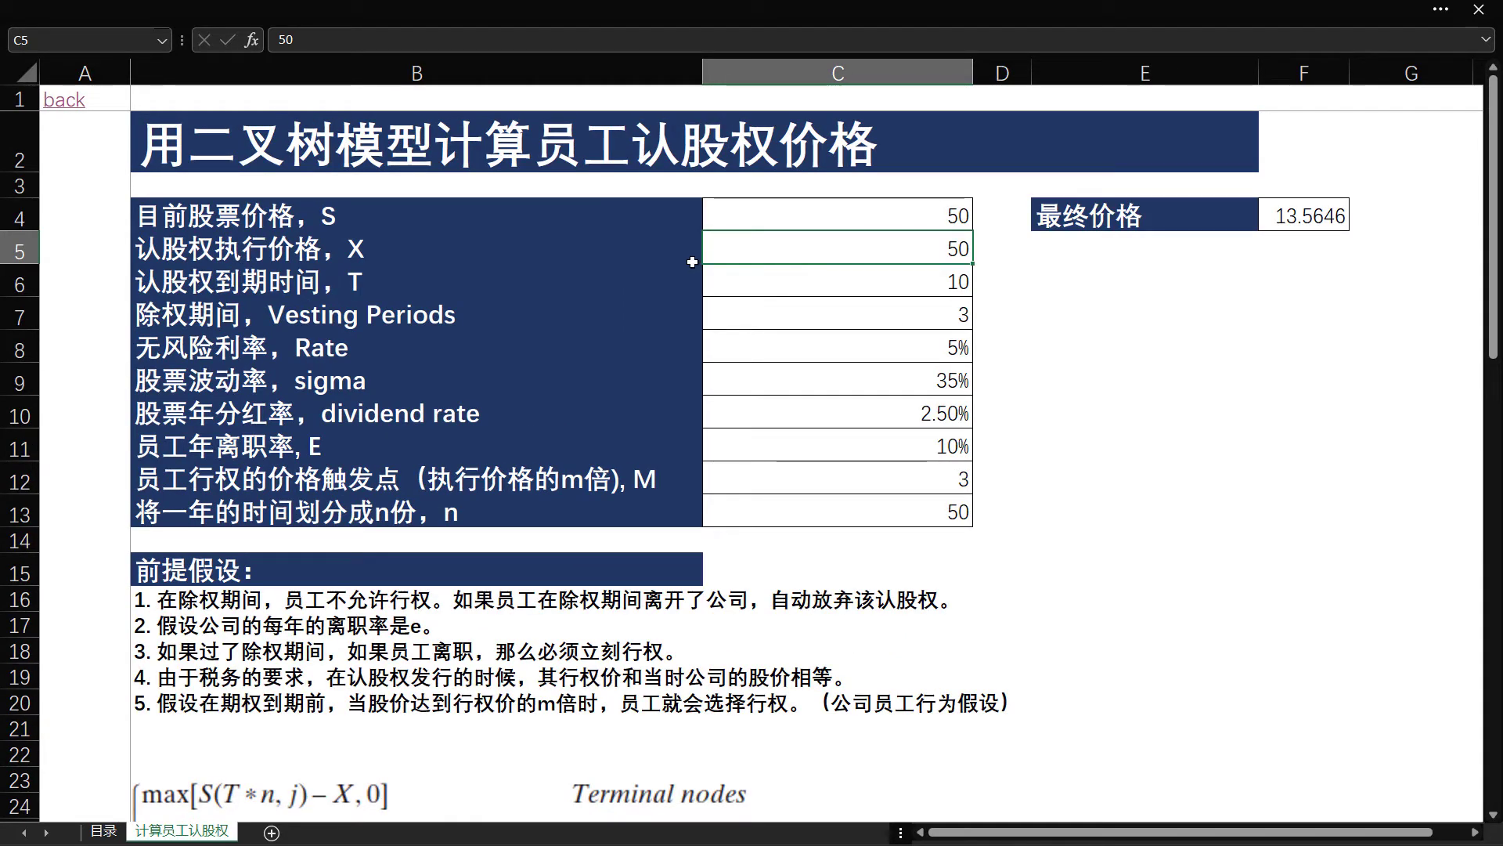
click(823, 216)
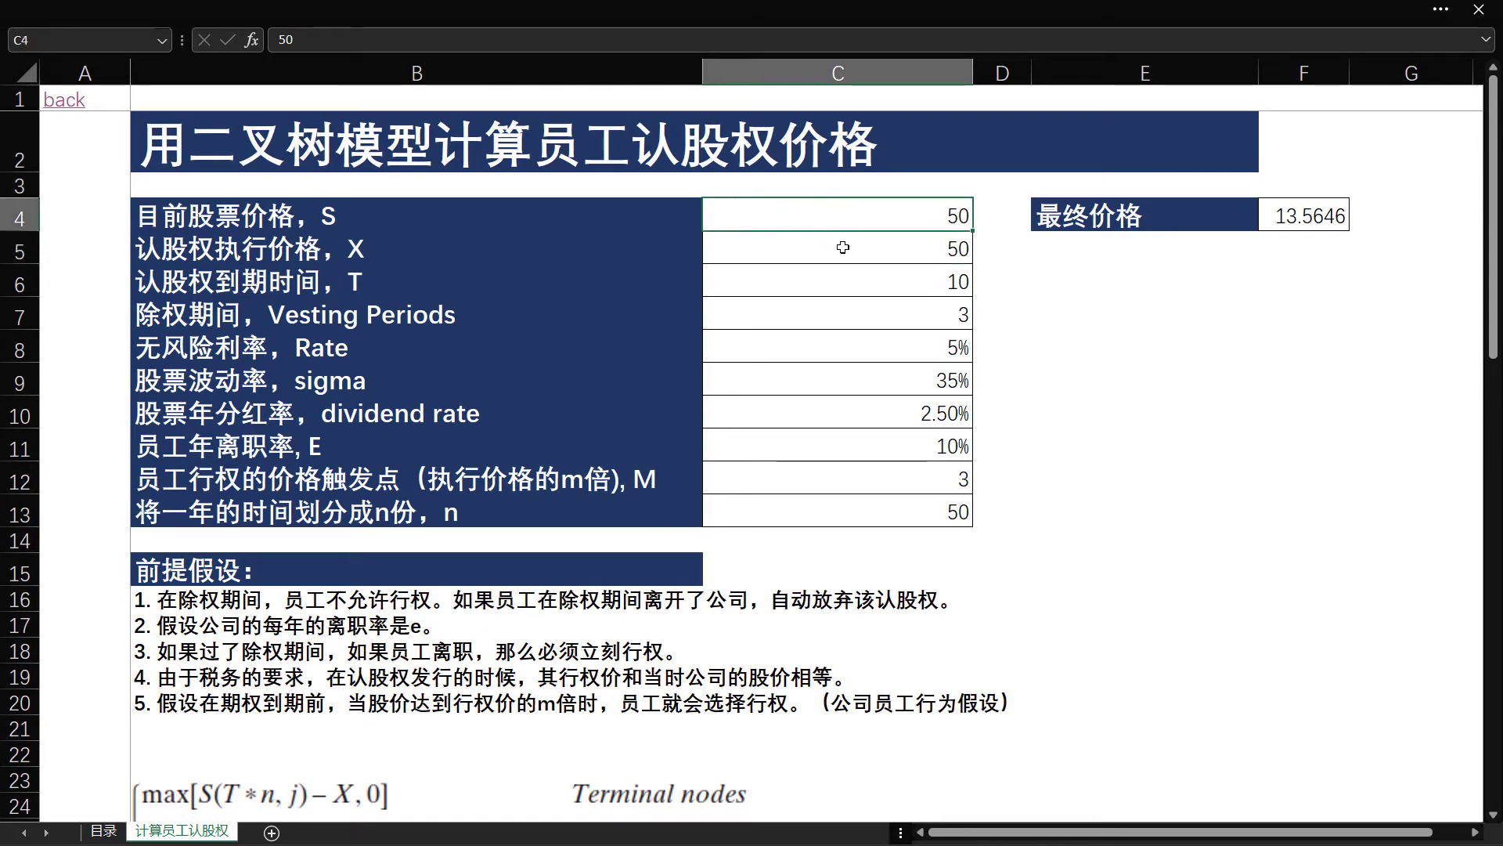
click(885, 246)
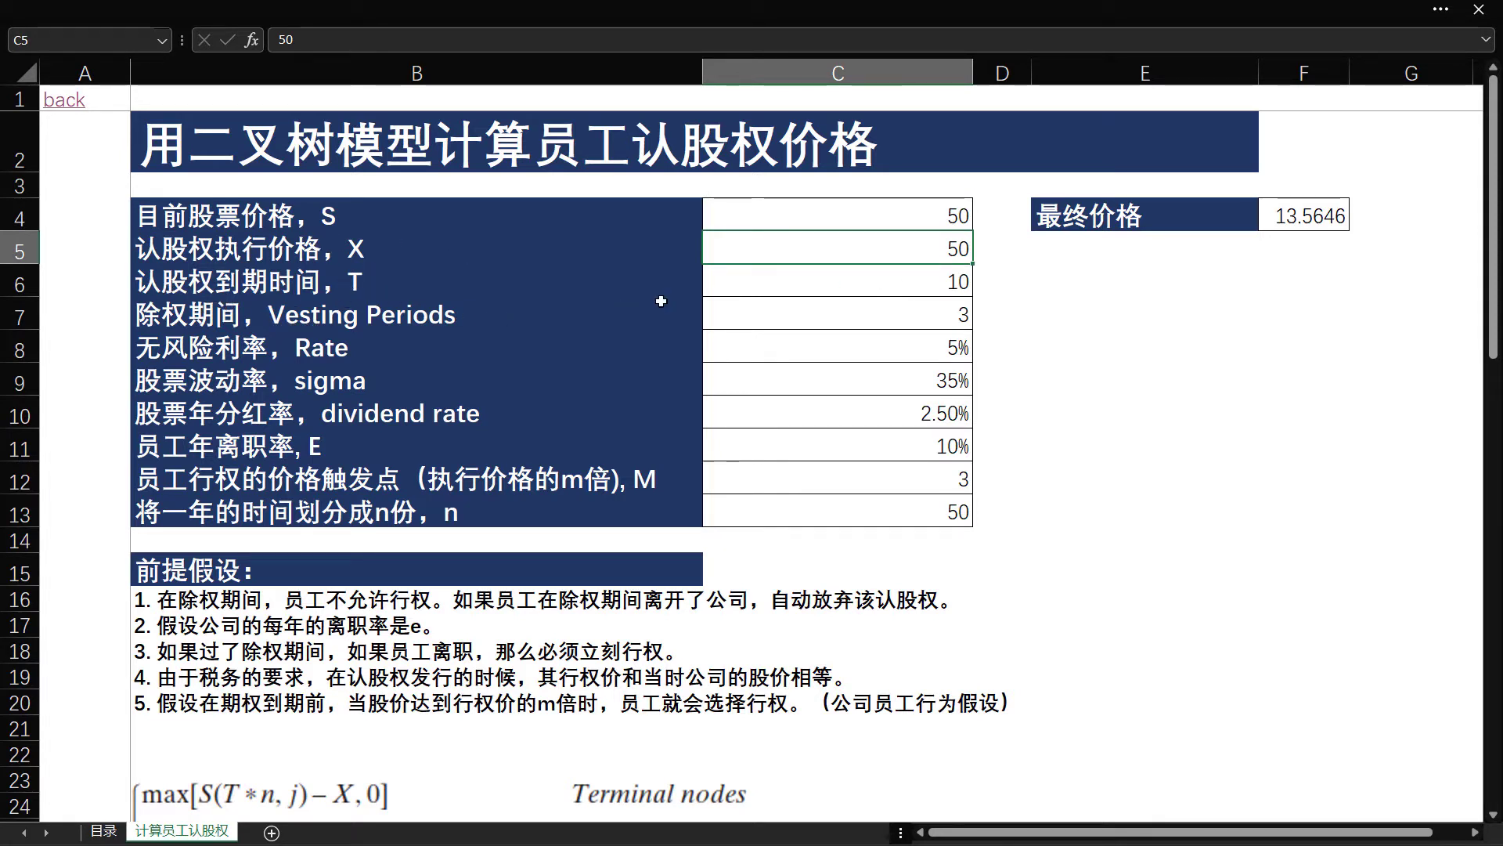
click(902, 282)
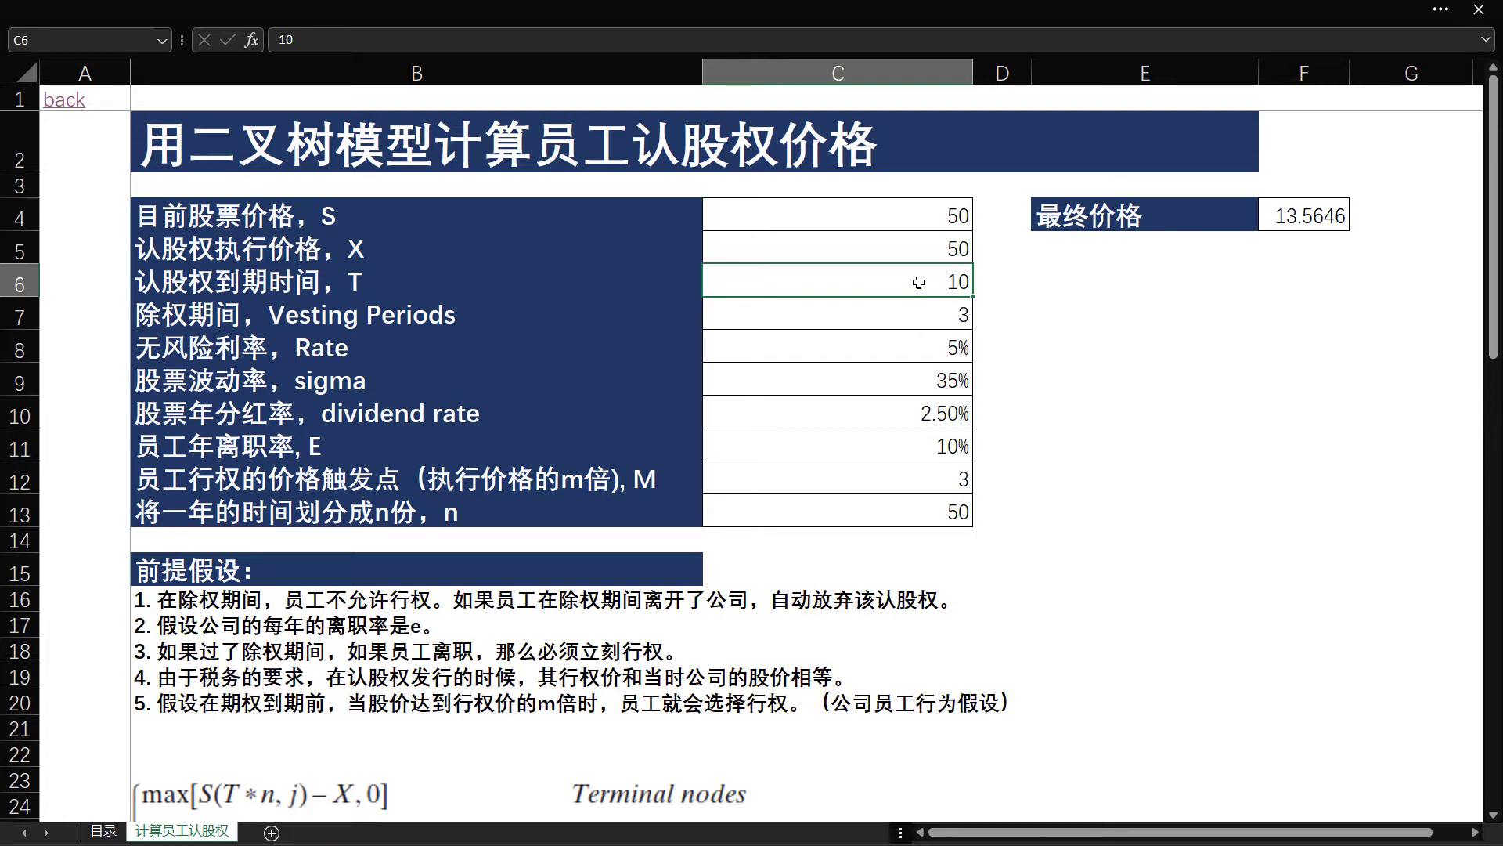
click(20, 316)
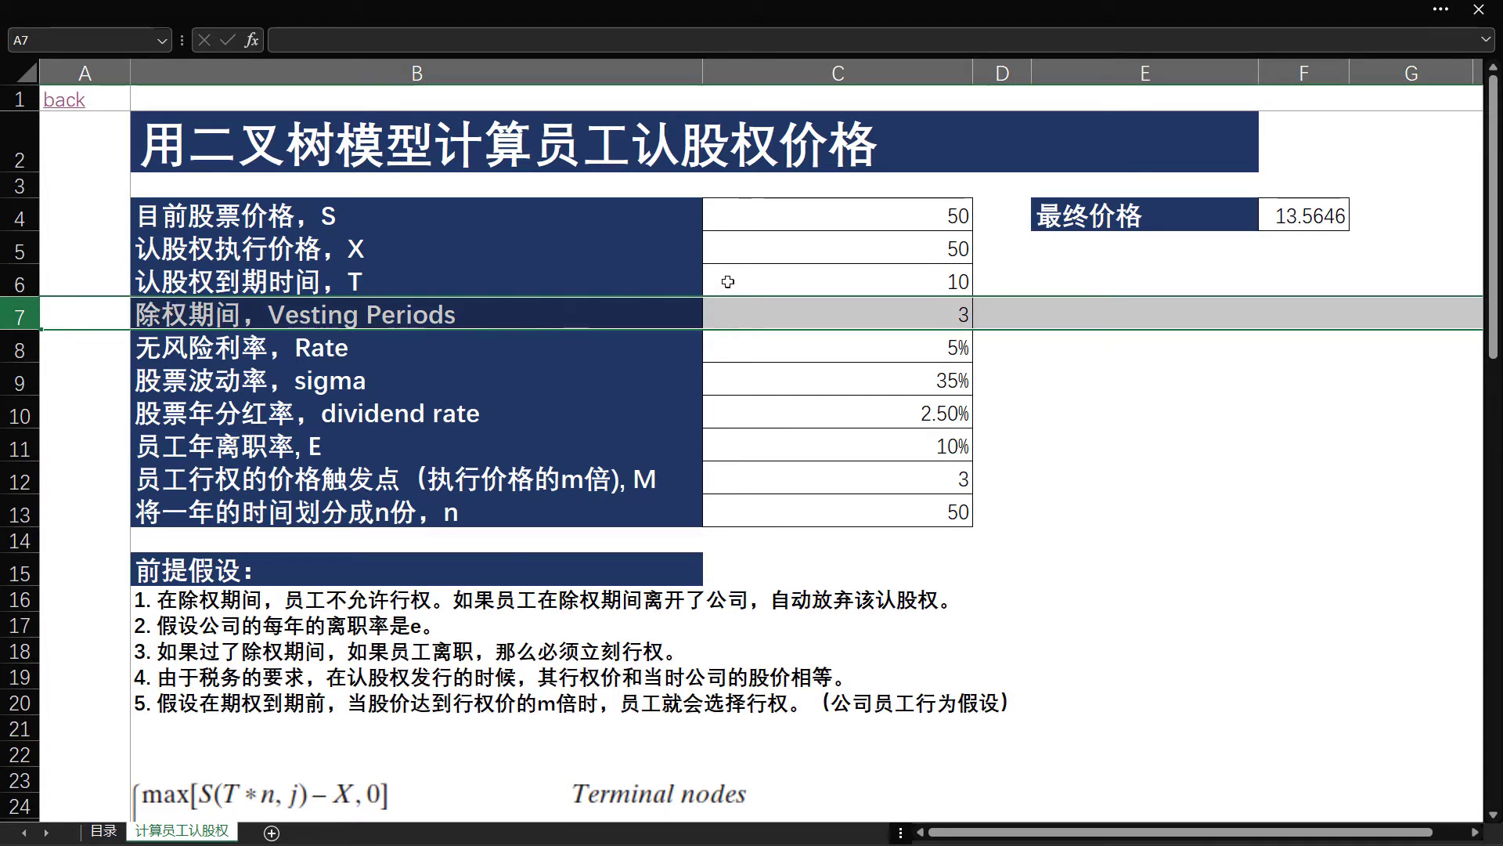
click(857, 323)
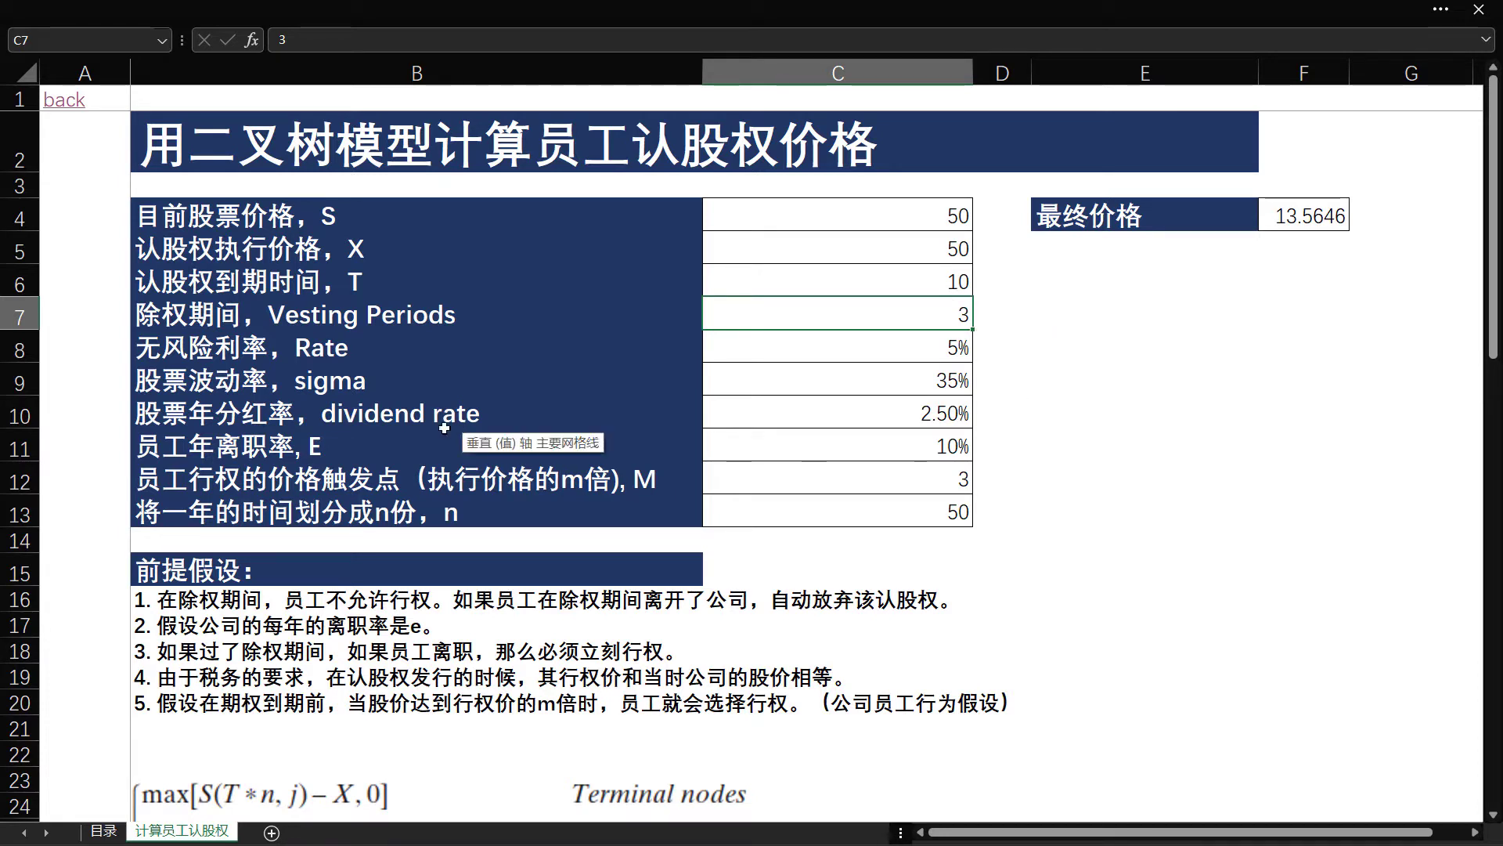
click(19, 349)
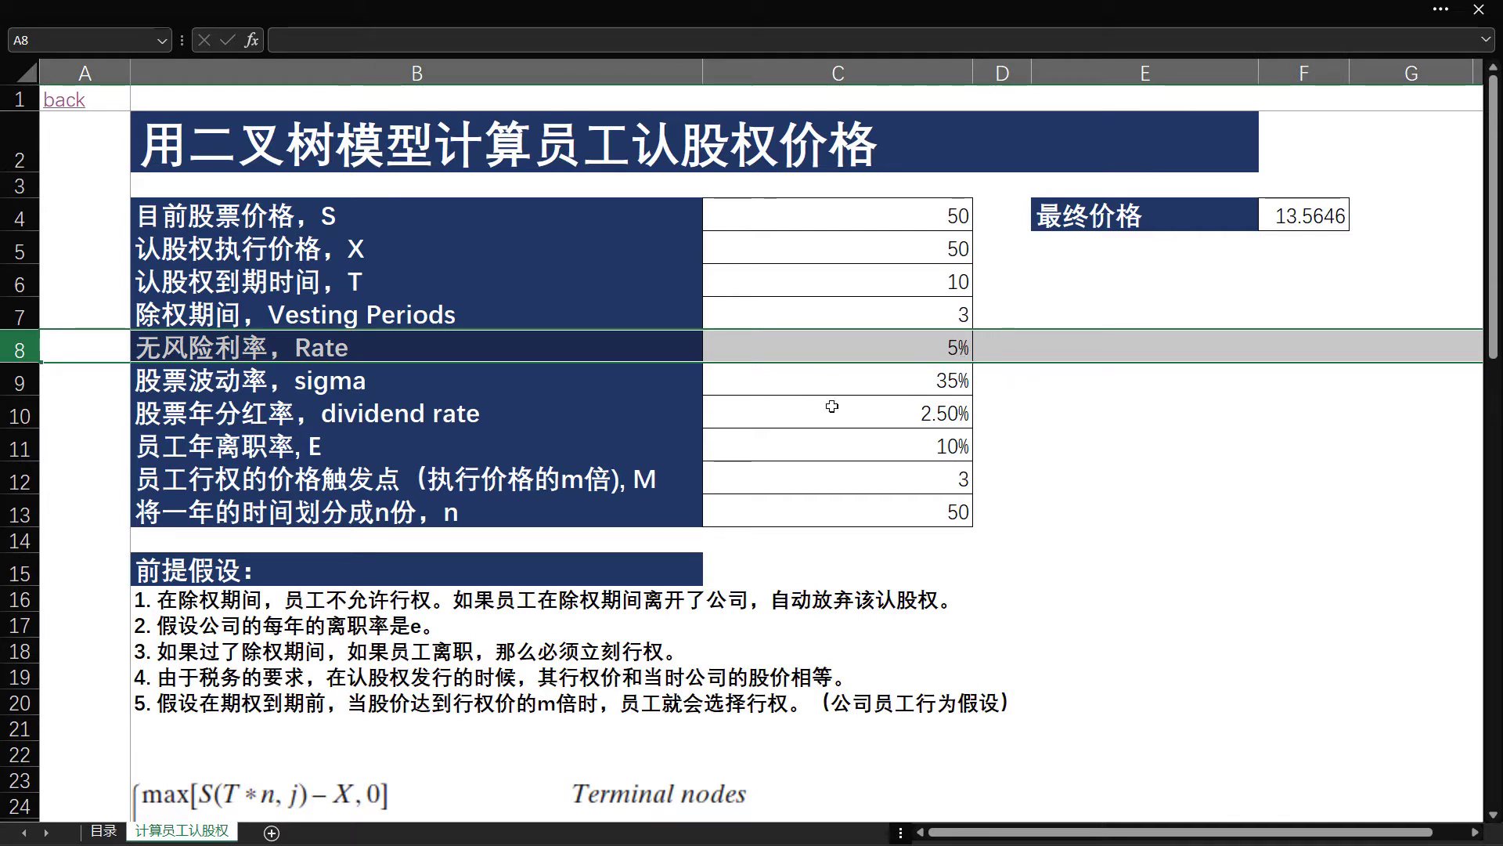
click(333, 386)
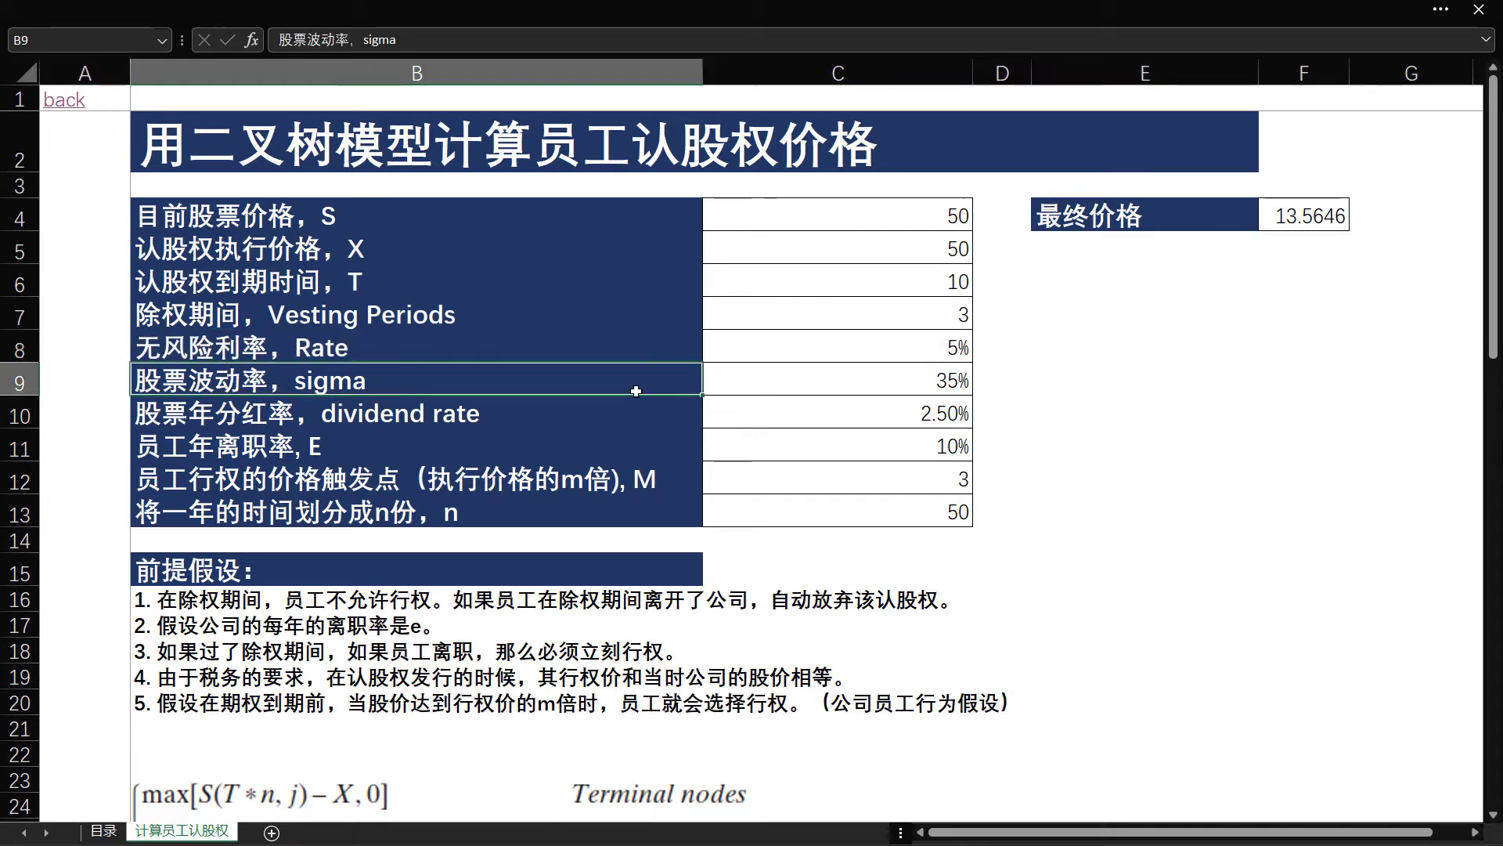
click(942, 381)
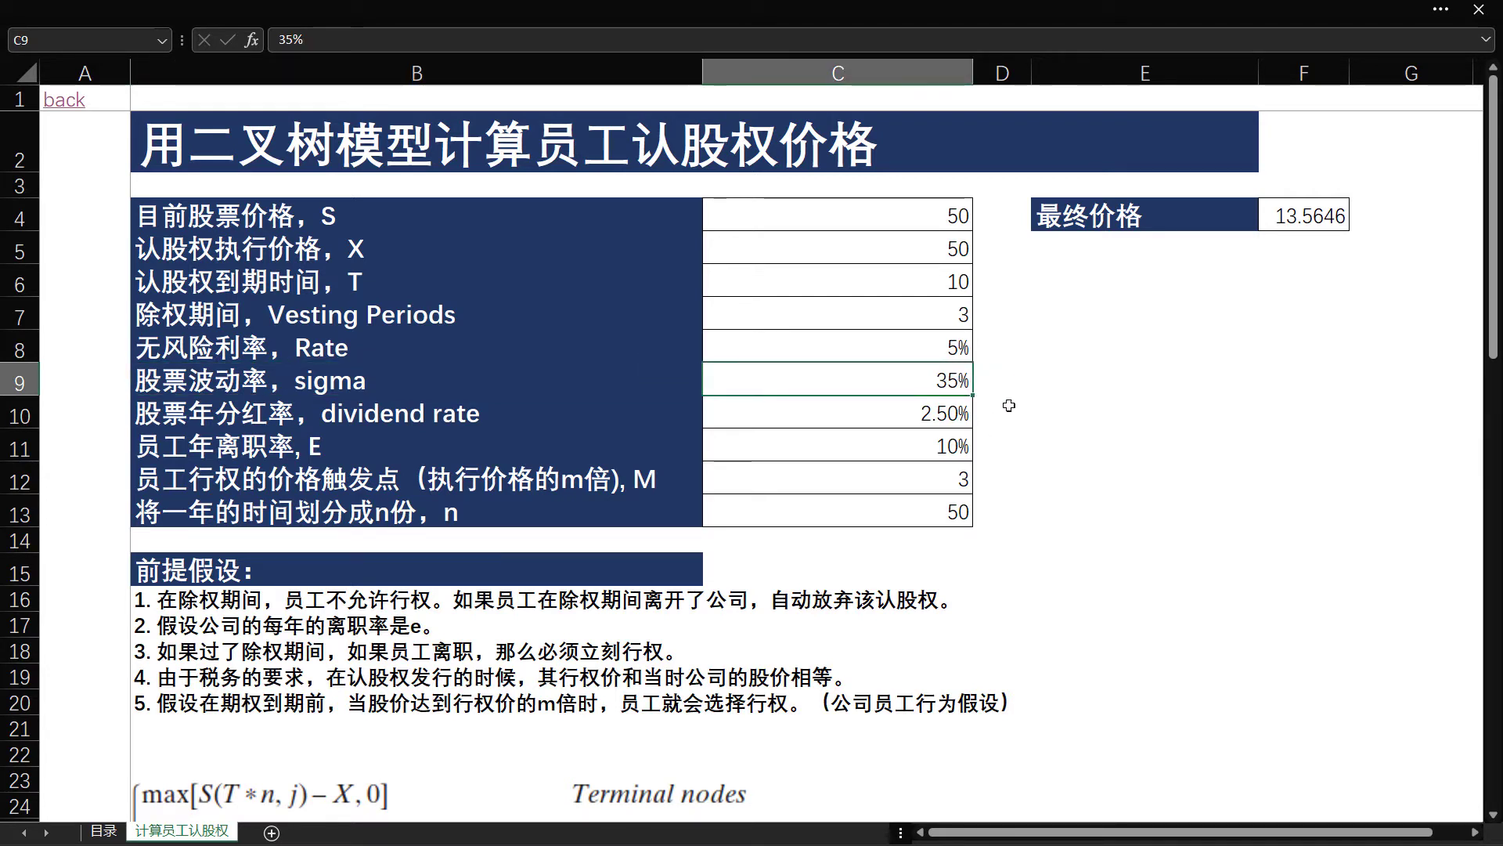
click(20, 415)
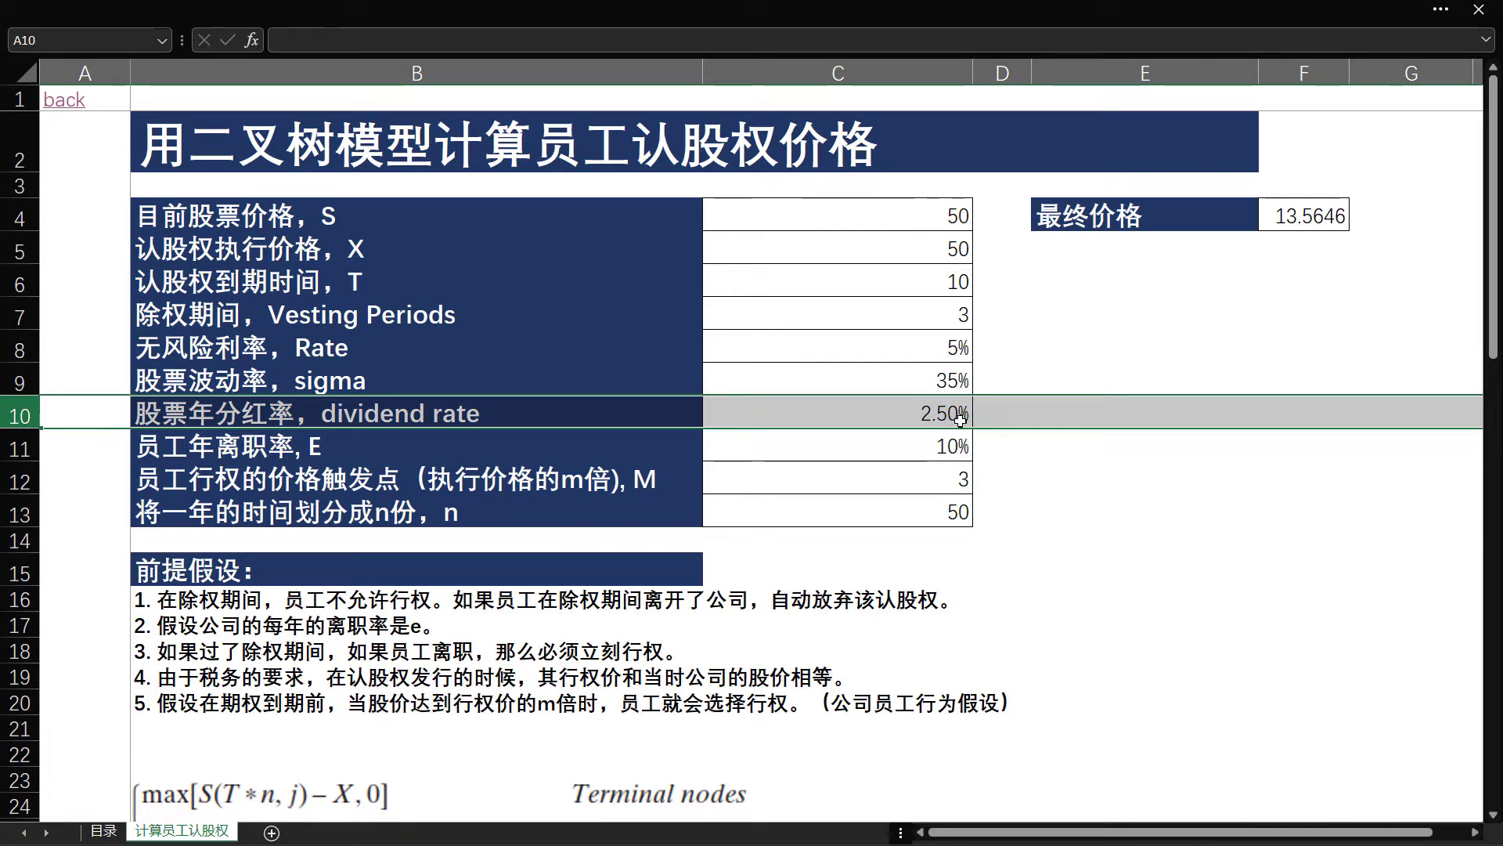
click(274, 452)
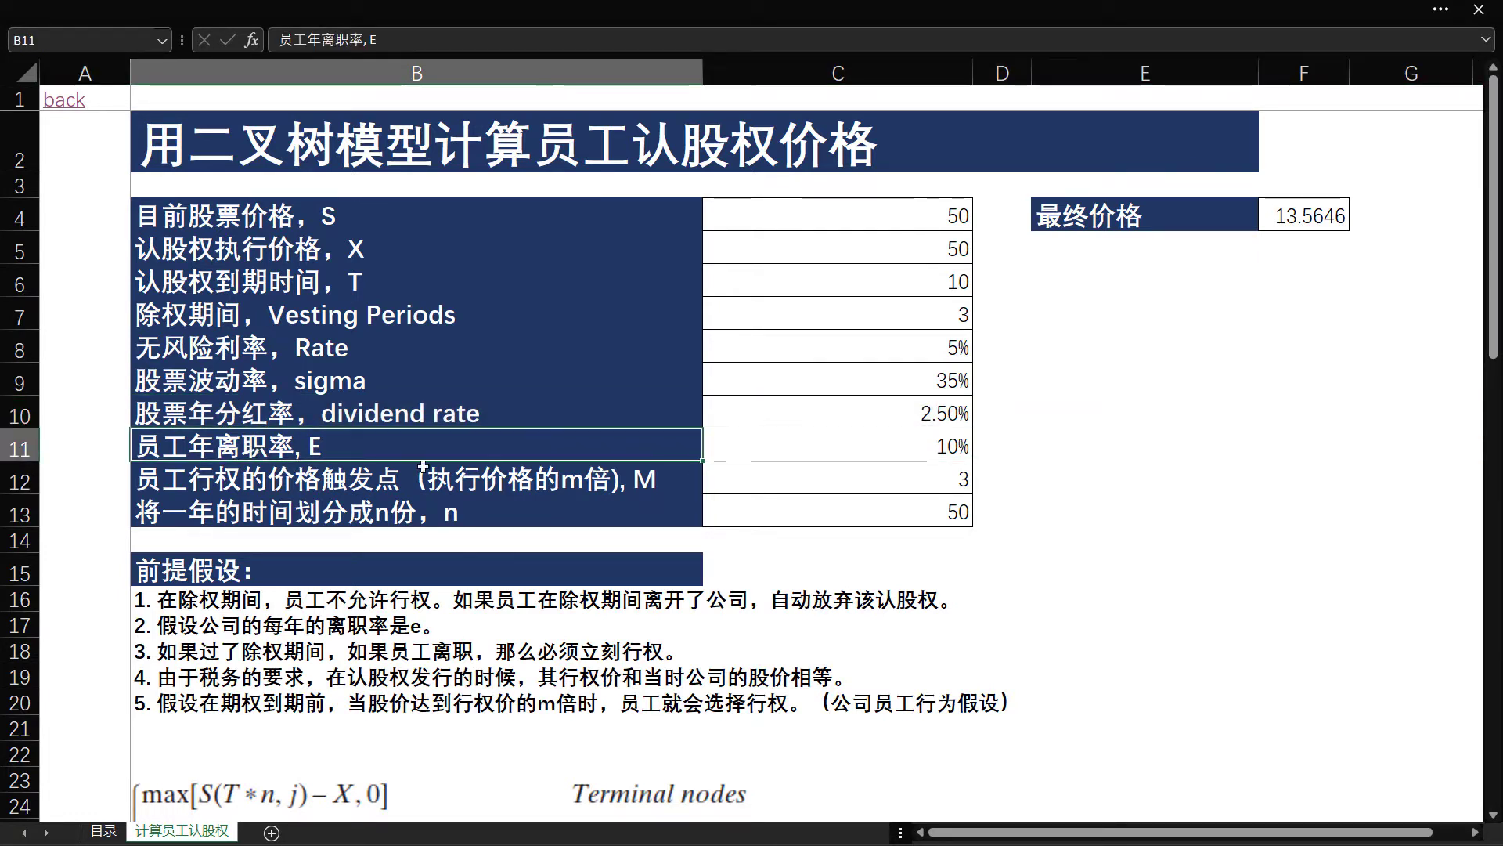
click(869, 443)
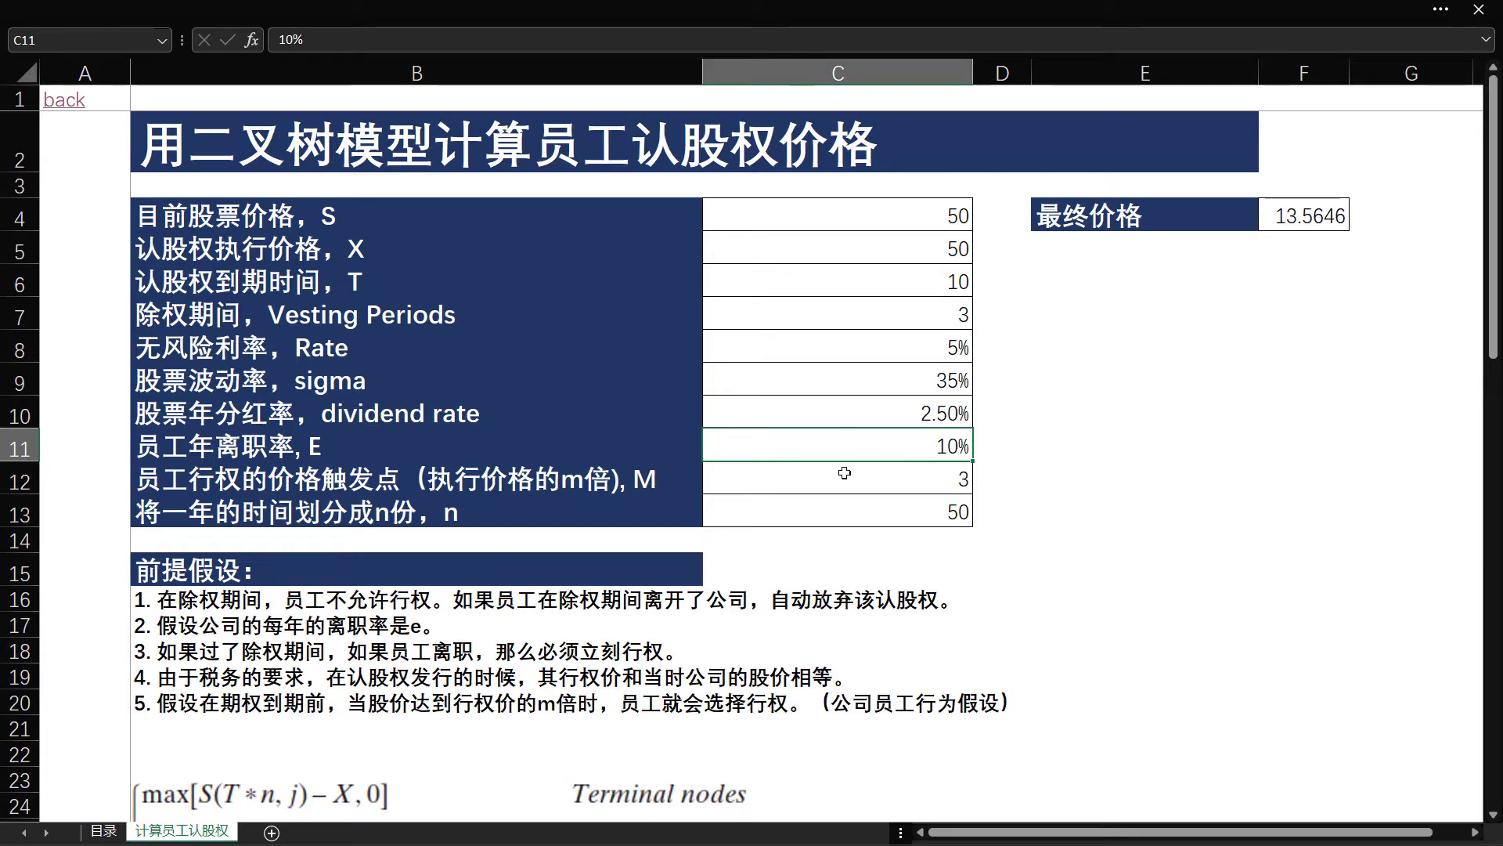
scroll(846, 467, down, 1)
scroll(765, 433, up, 1)
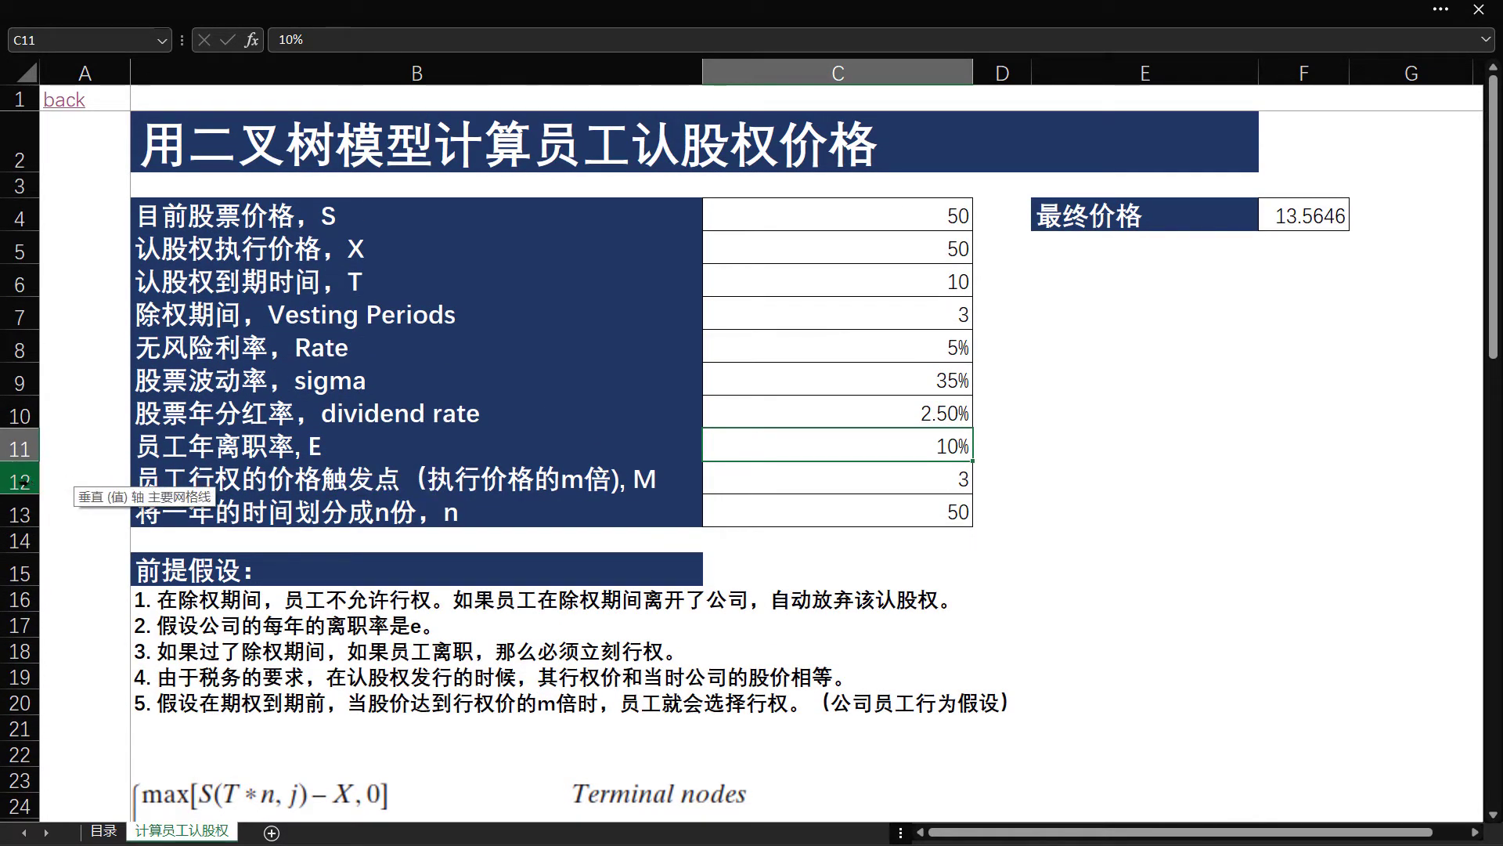
click(384, 479)
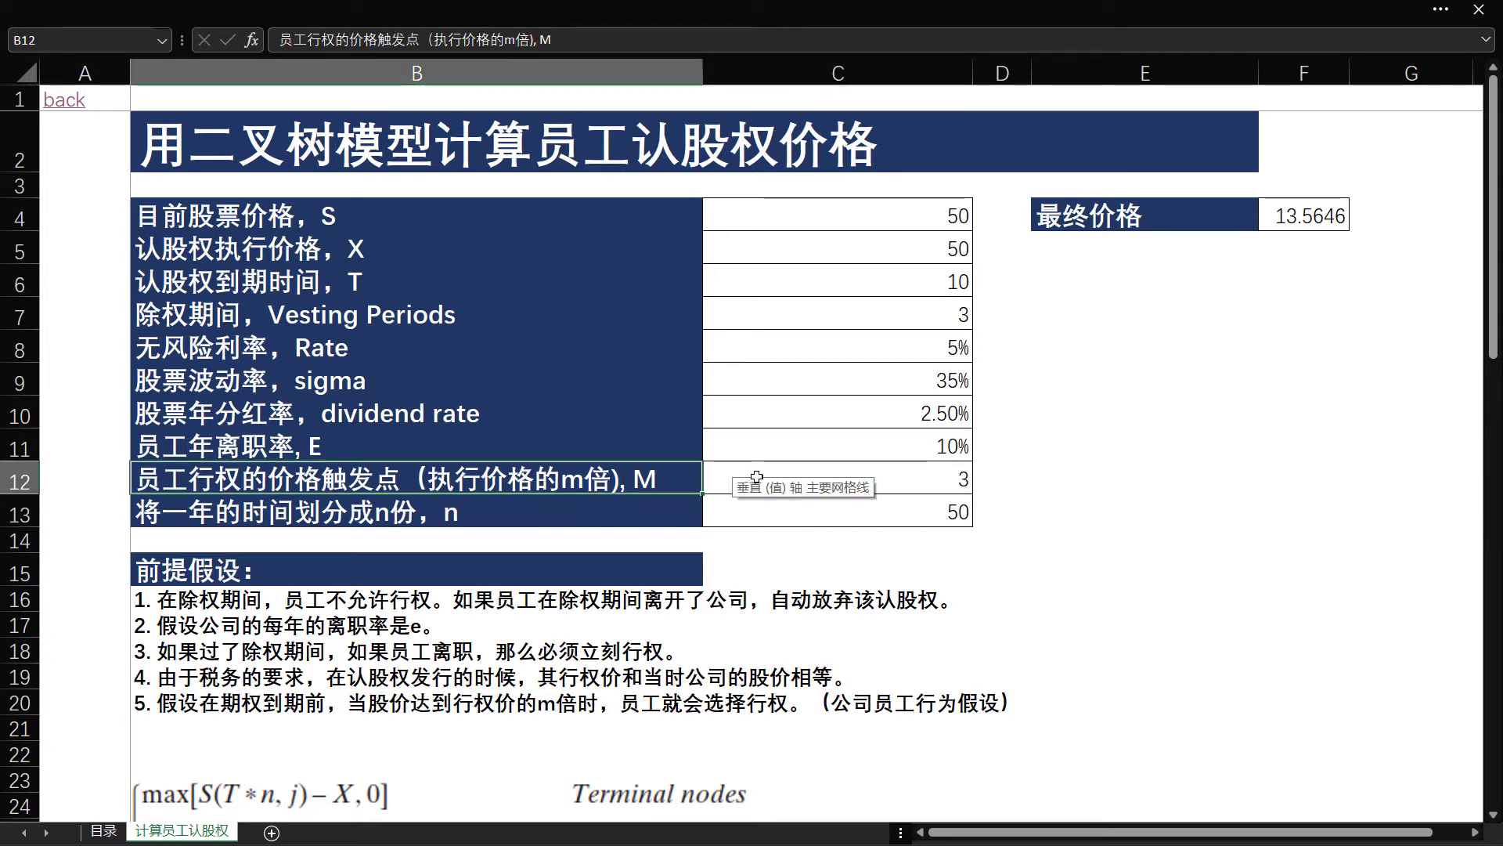
click(1113, 467)
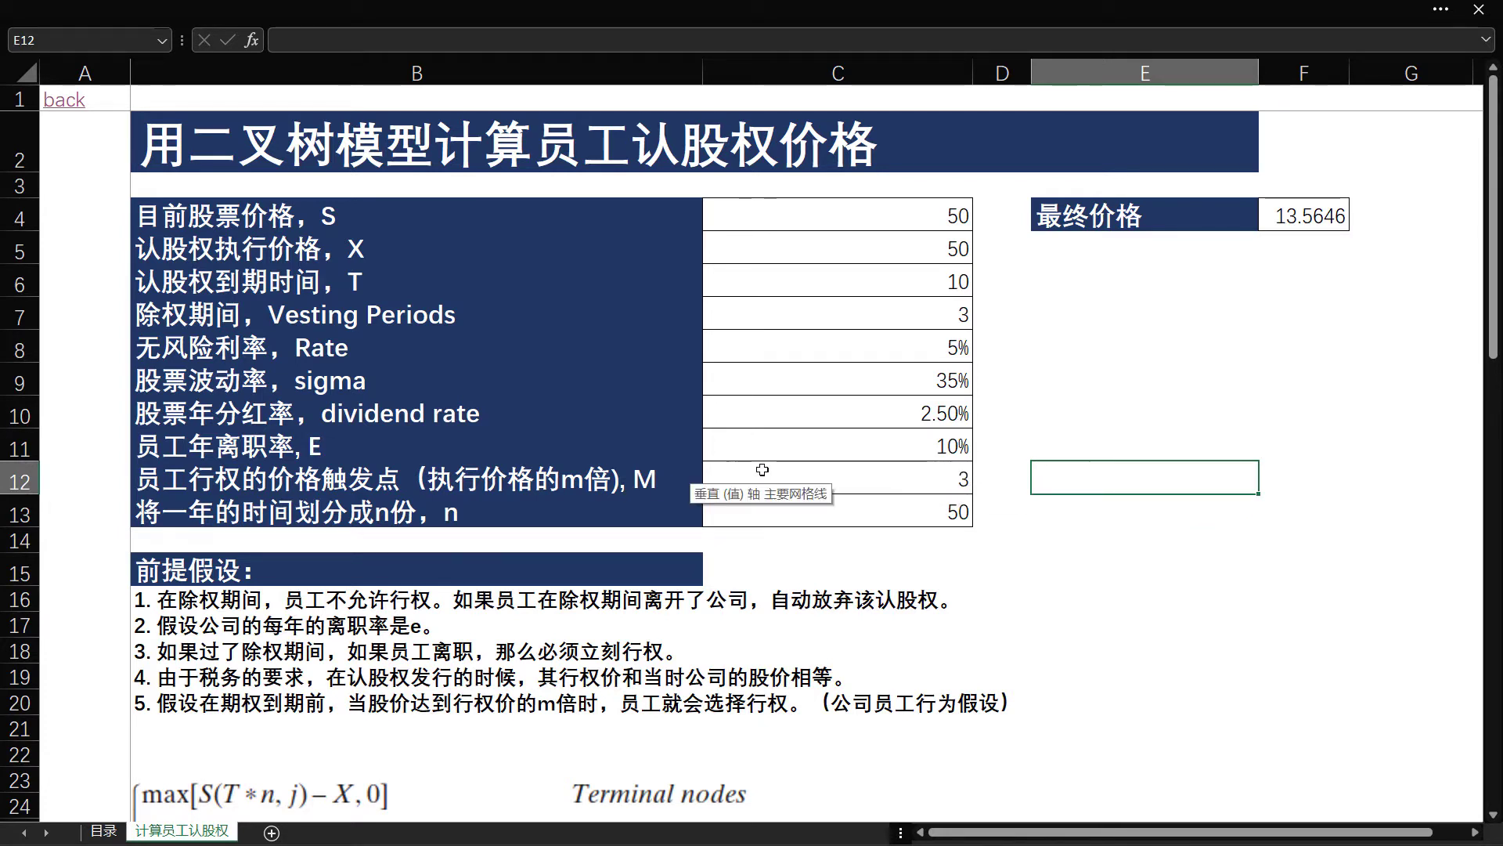
click(736, 479)
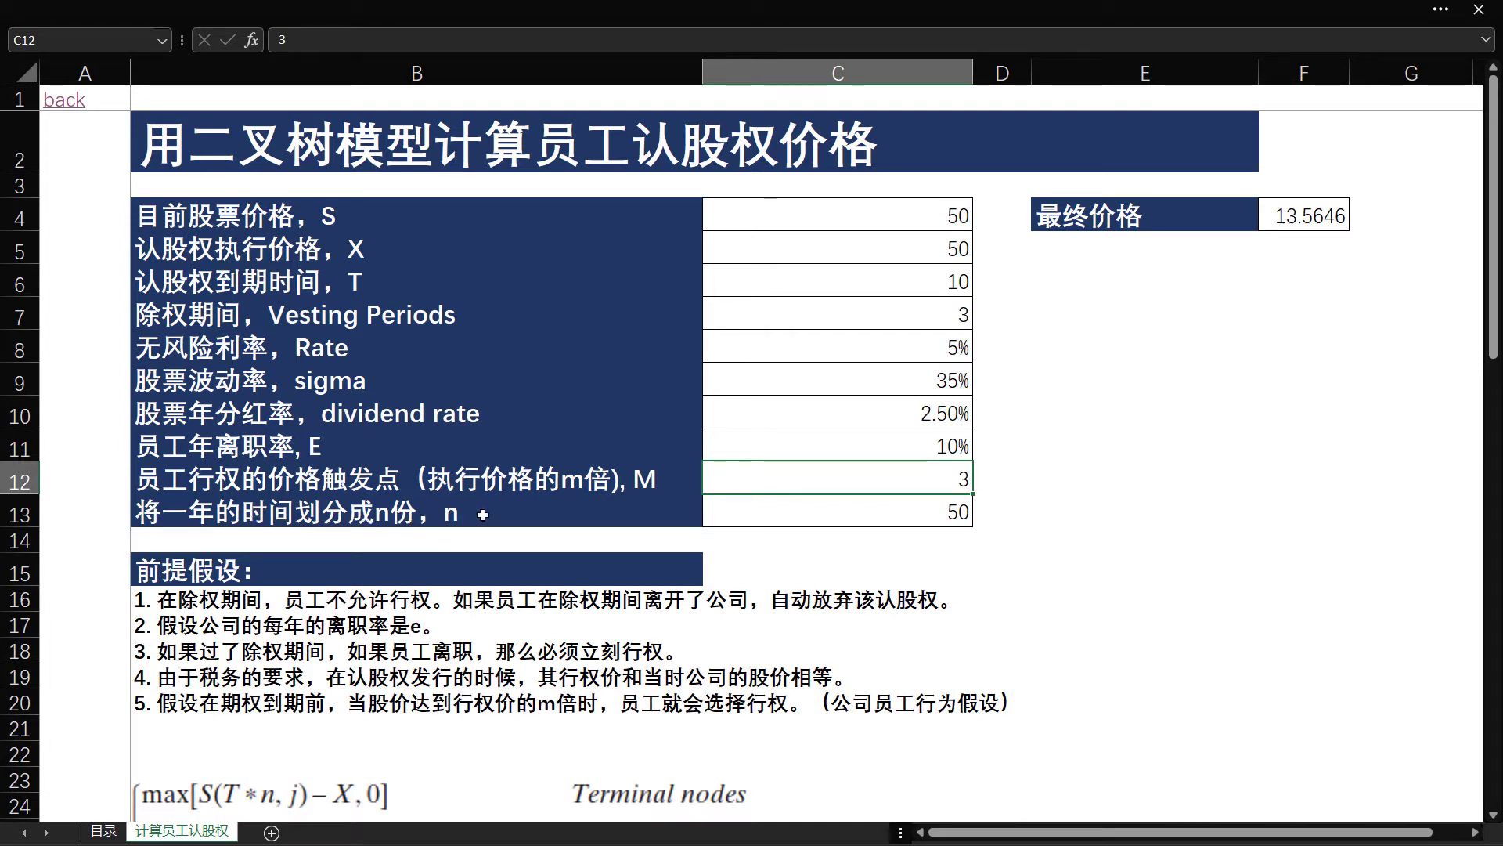
click(928, 518)
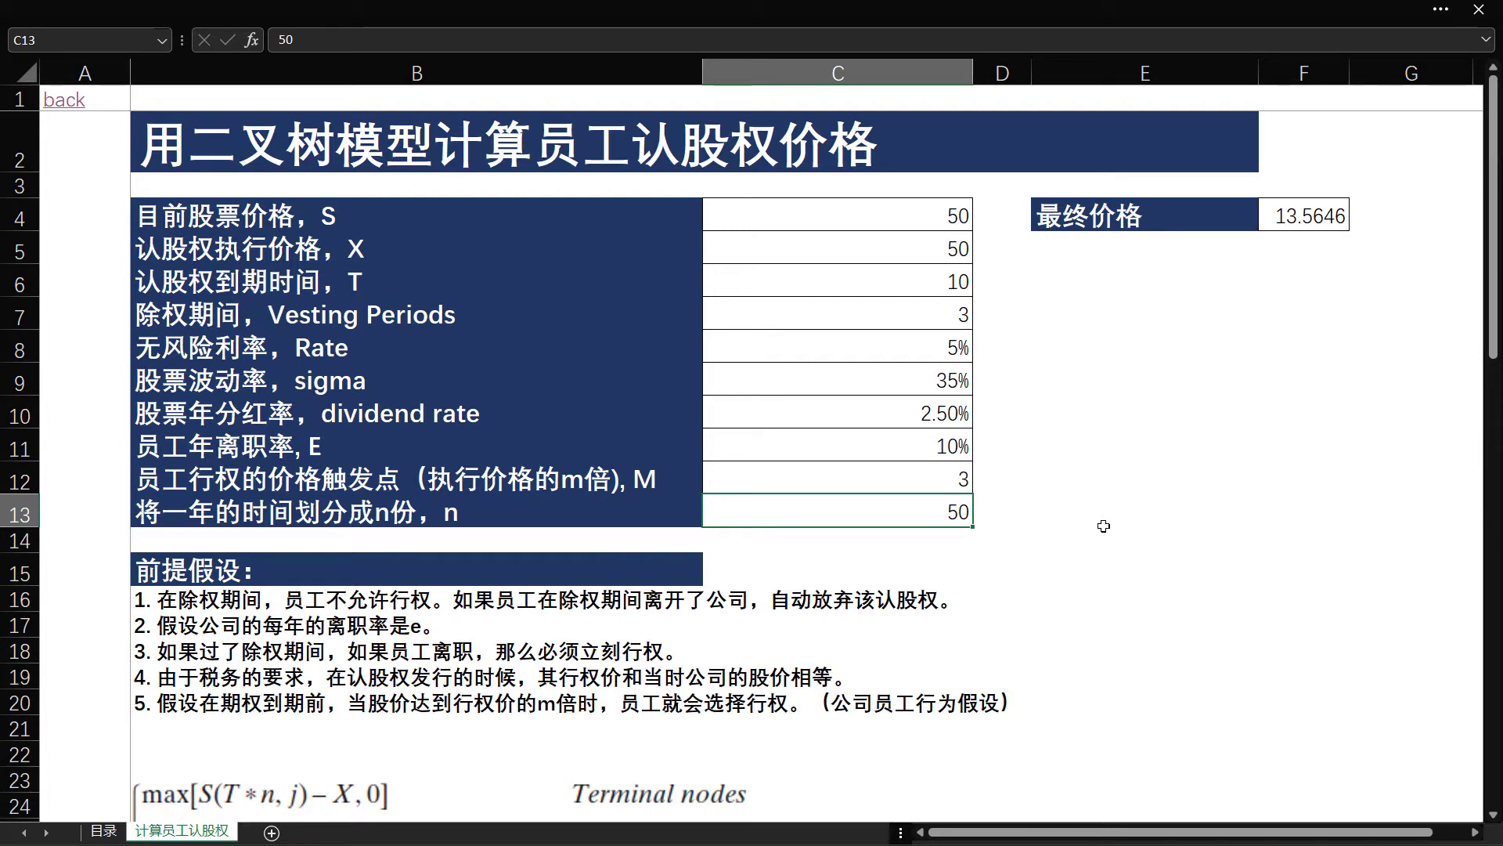
click(1320, 218)
View F4's ESOValue formula without changing it, then start typing =eso in E8.
key(F2)
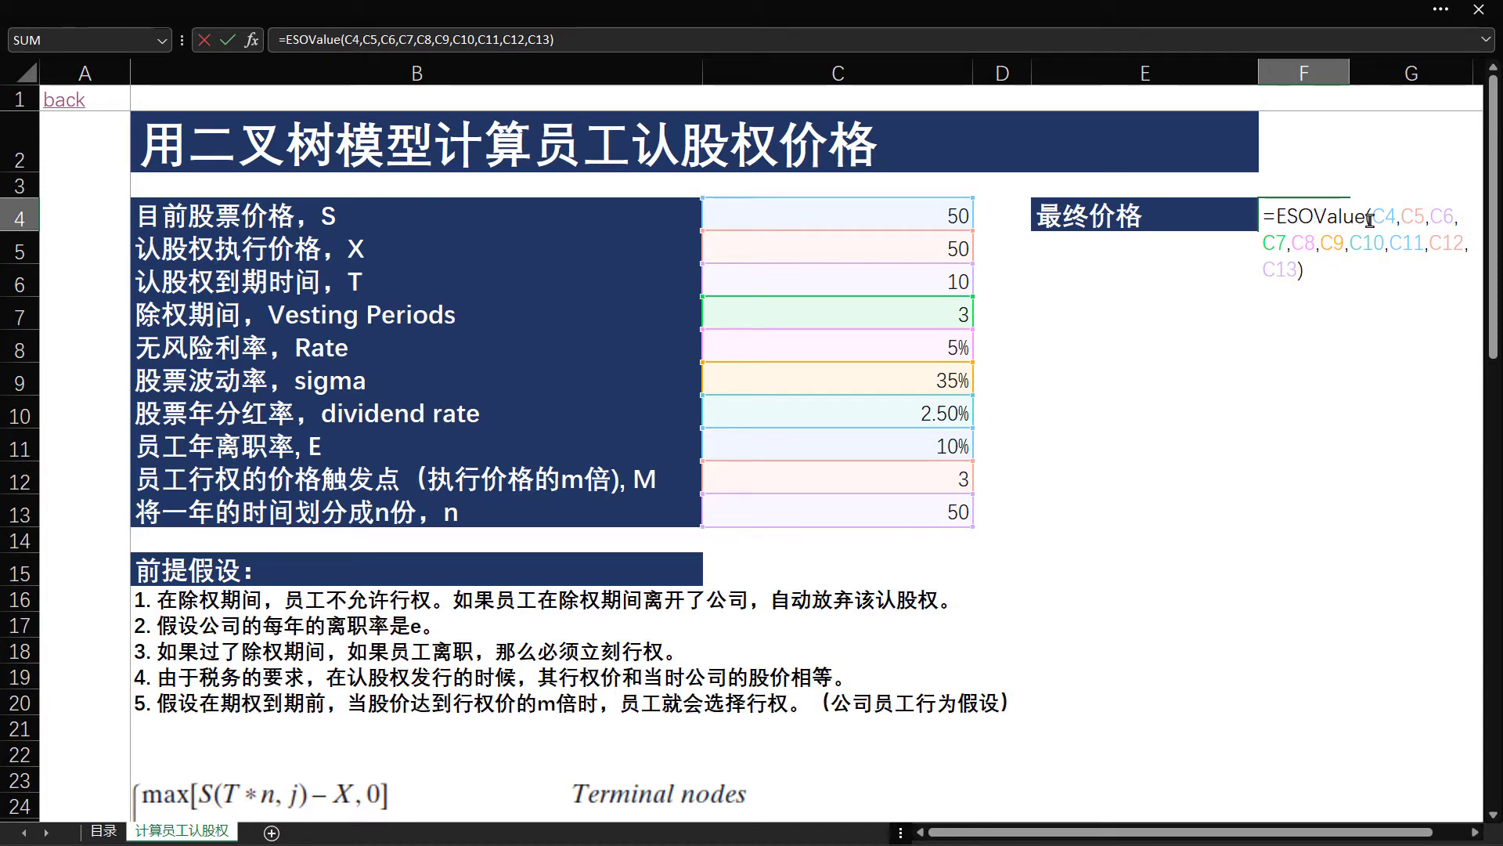
click(1140, 345)
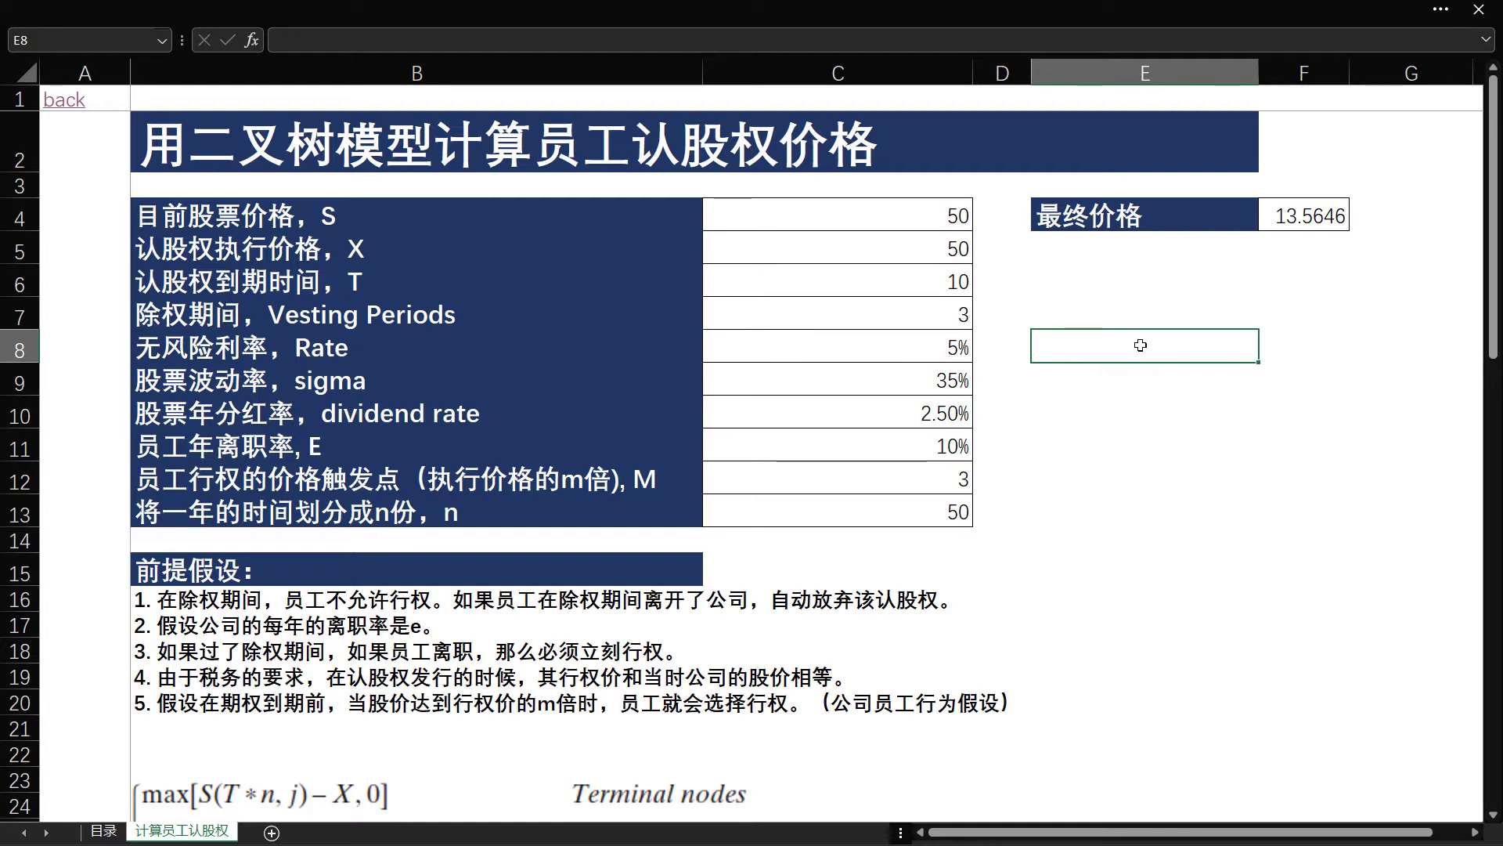
text(=e)
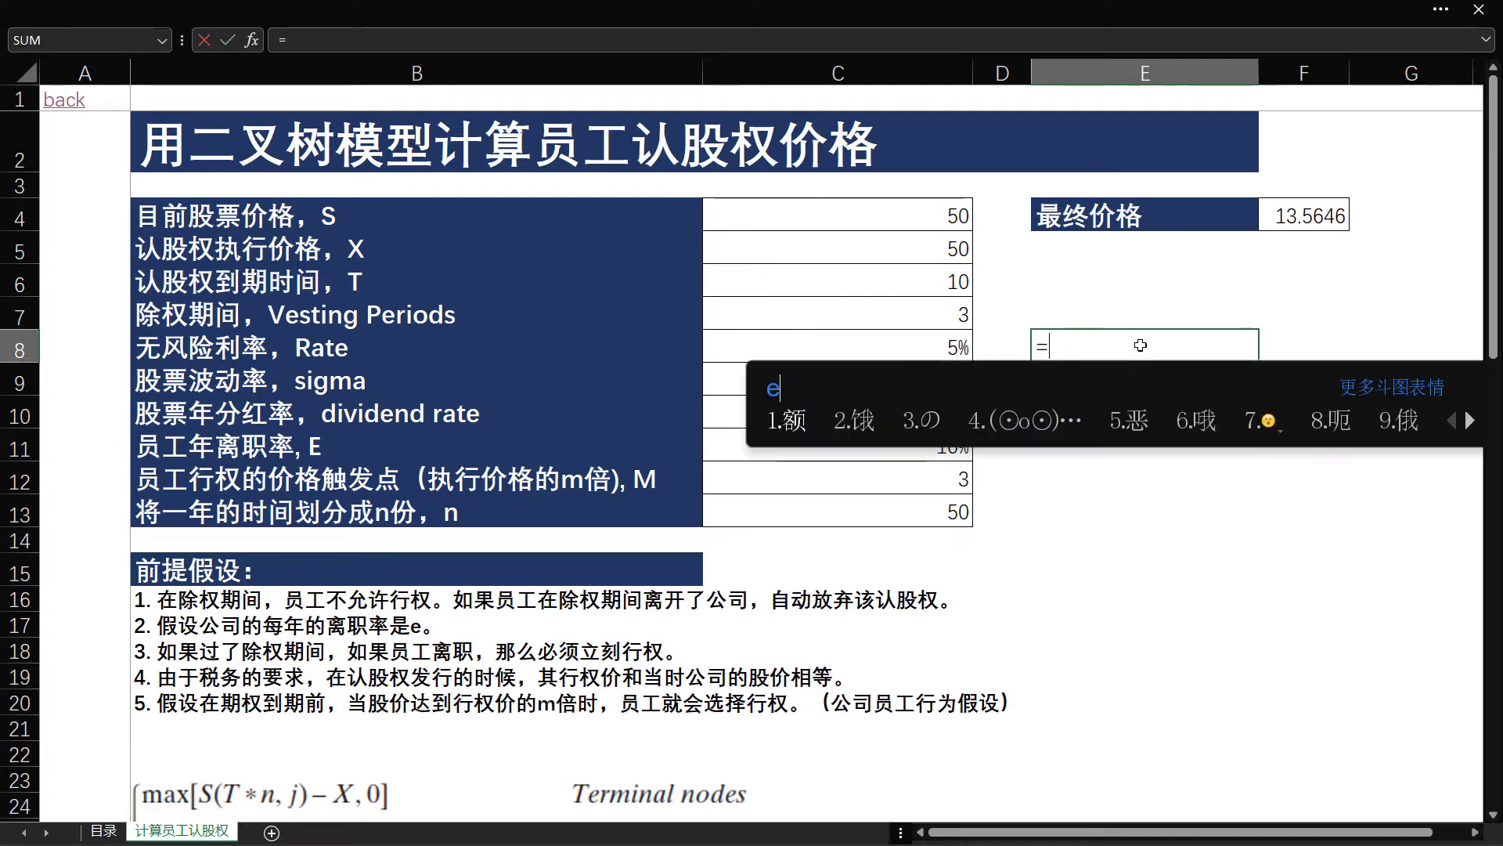
key(Return)
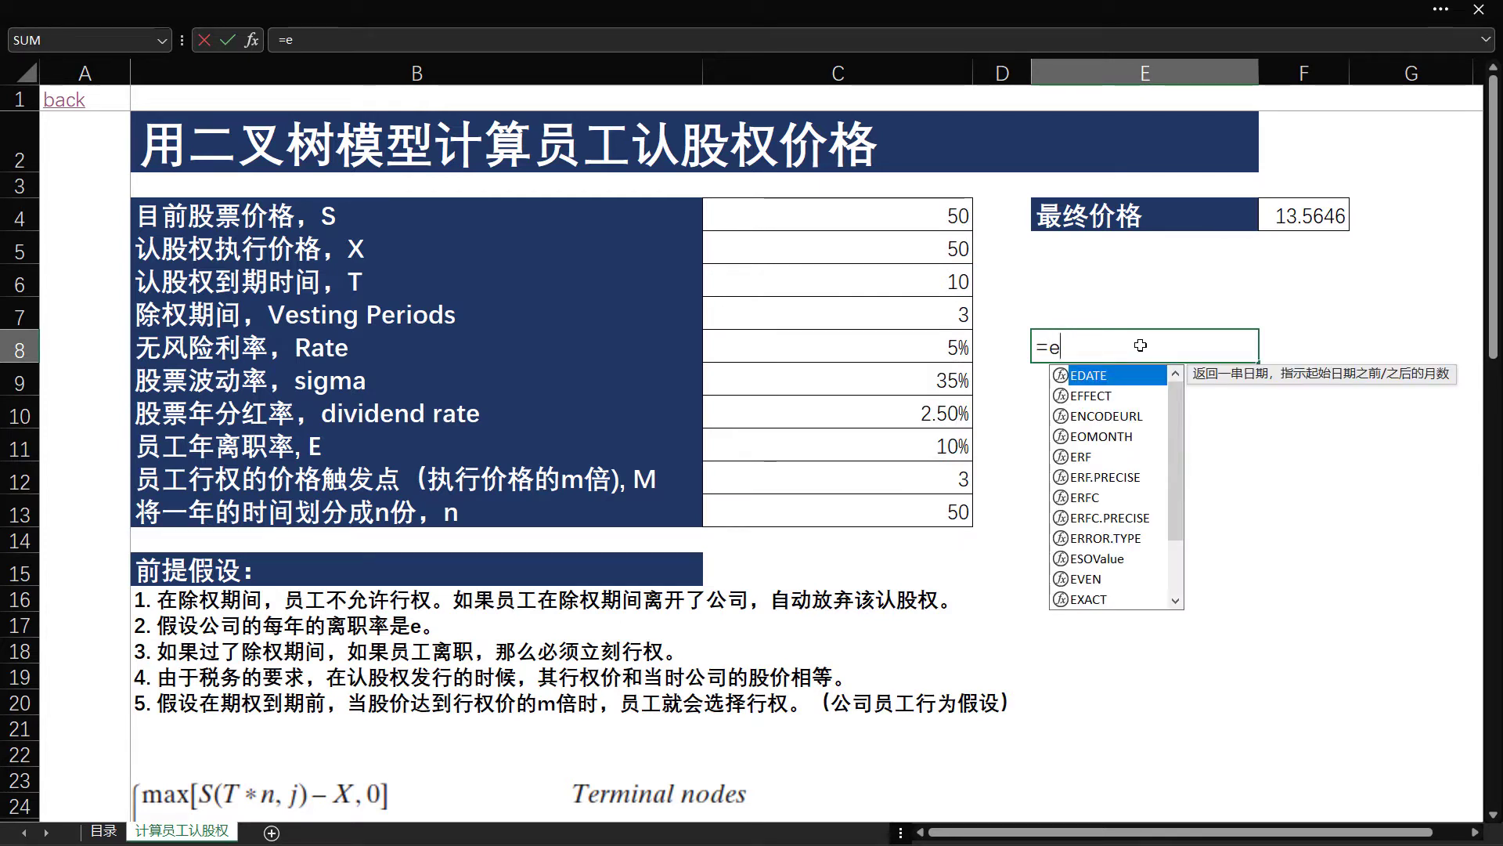
text(so)
key(Return)
Review ESOValue's arguments Stock through N in Function Arguments and close without entering.
key(Tab)
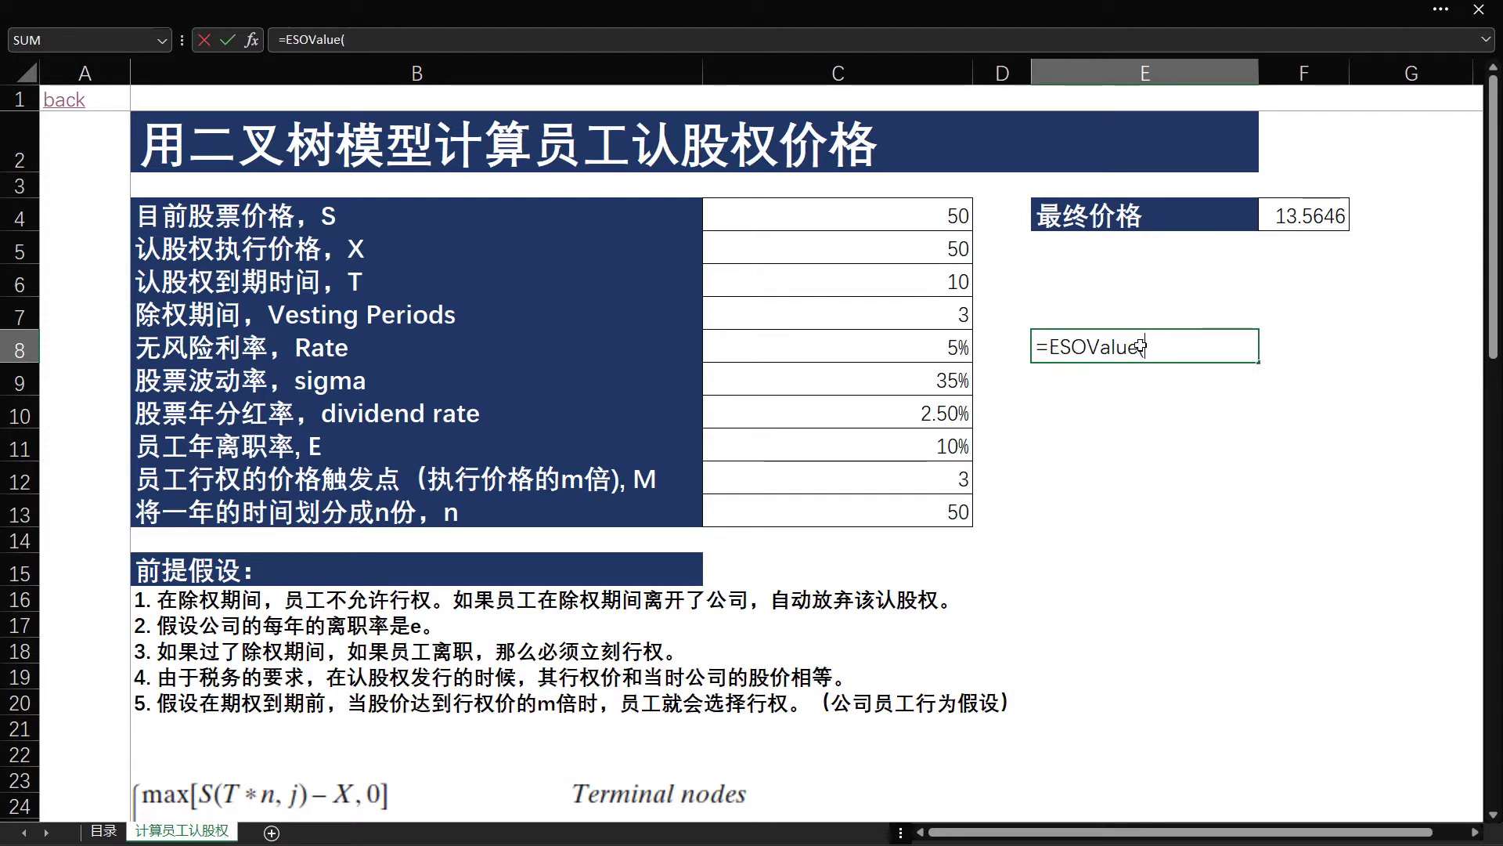
key(ctrl+a)
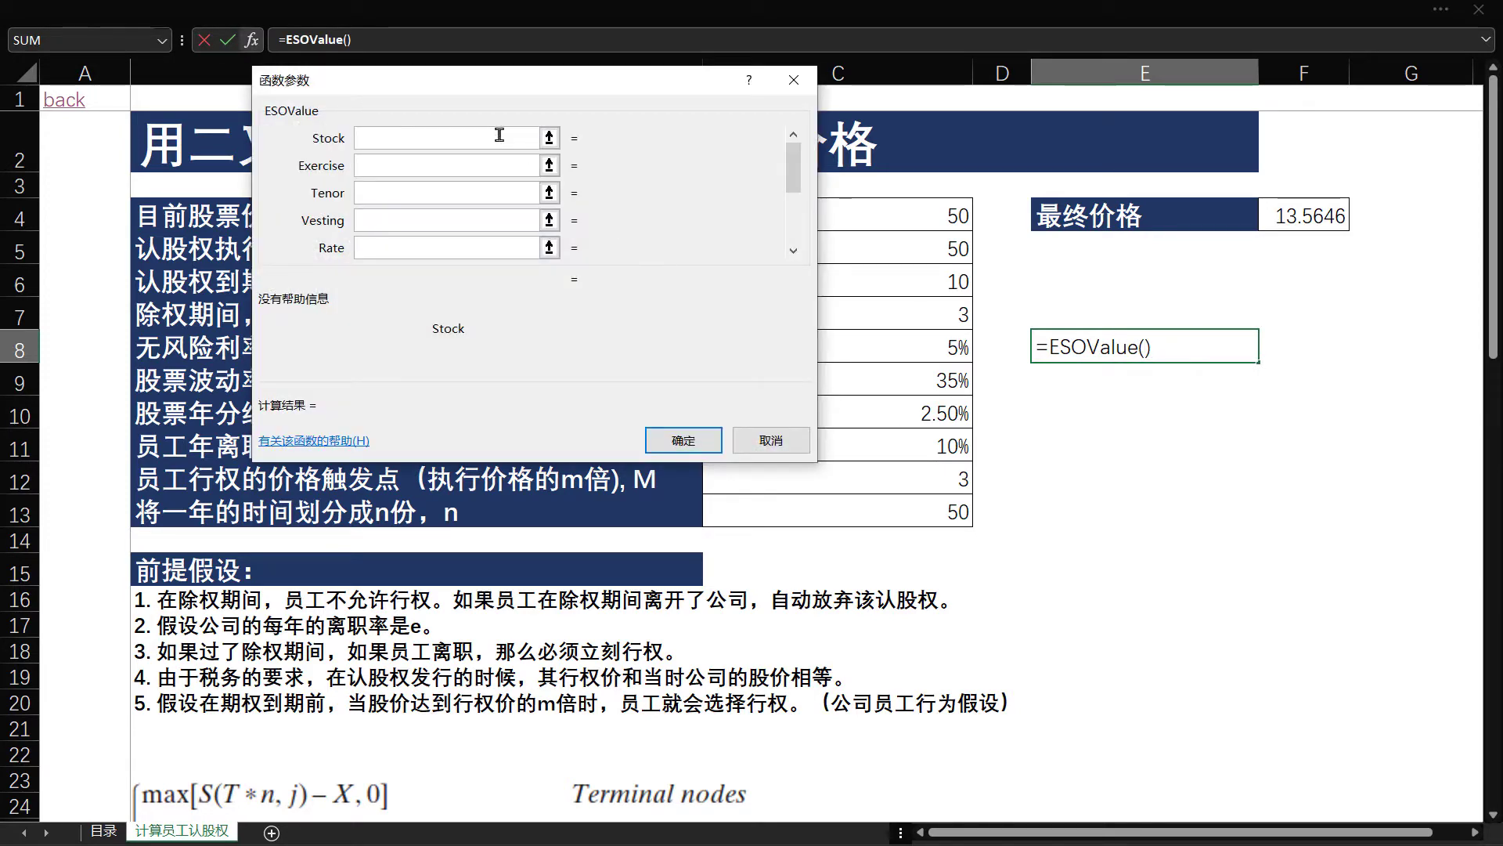
drag(417, 80, 1018, 250)
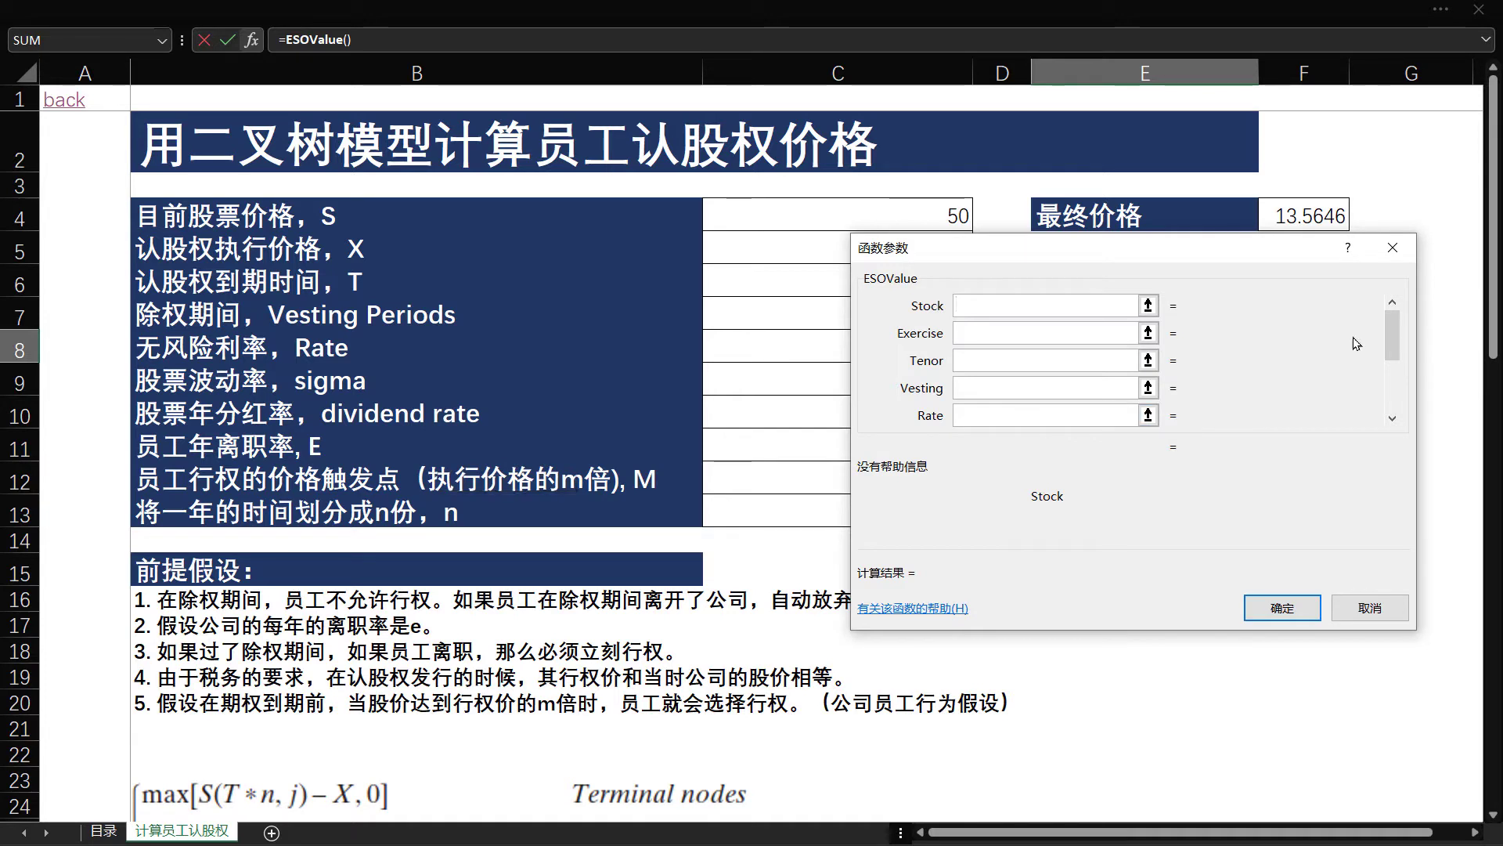
click(1388, 397)
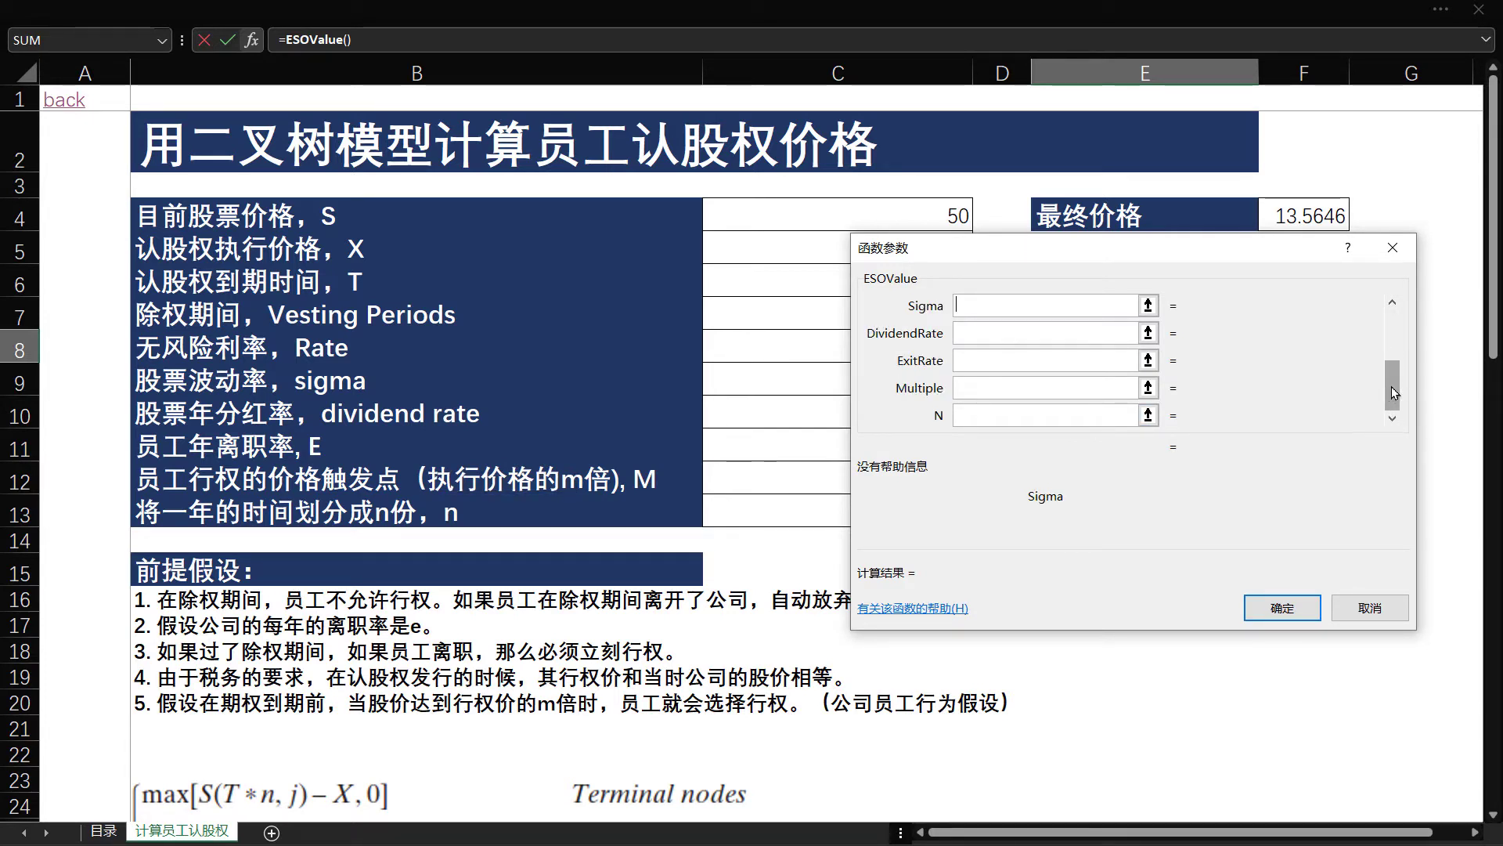
scroll(1374, 304, up, 2)
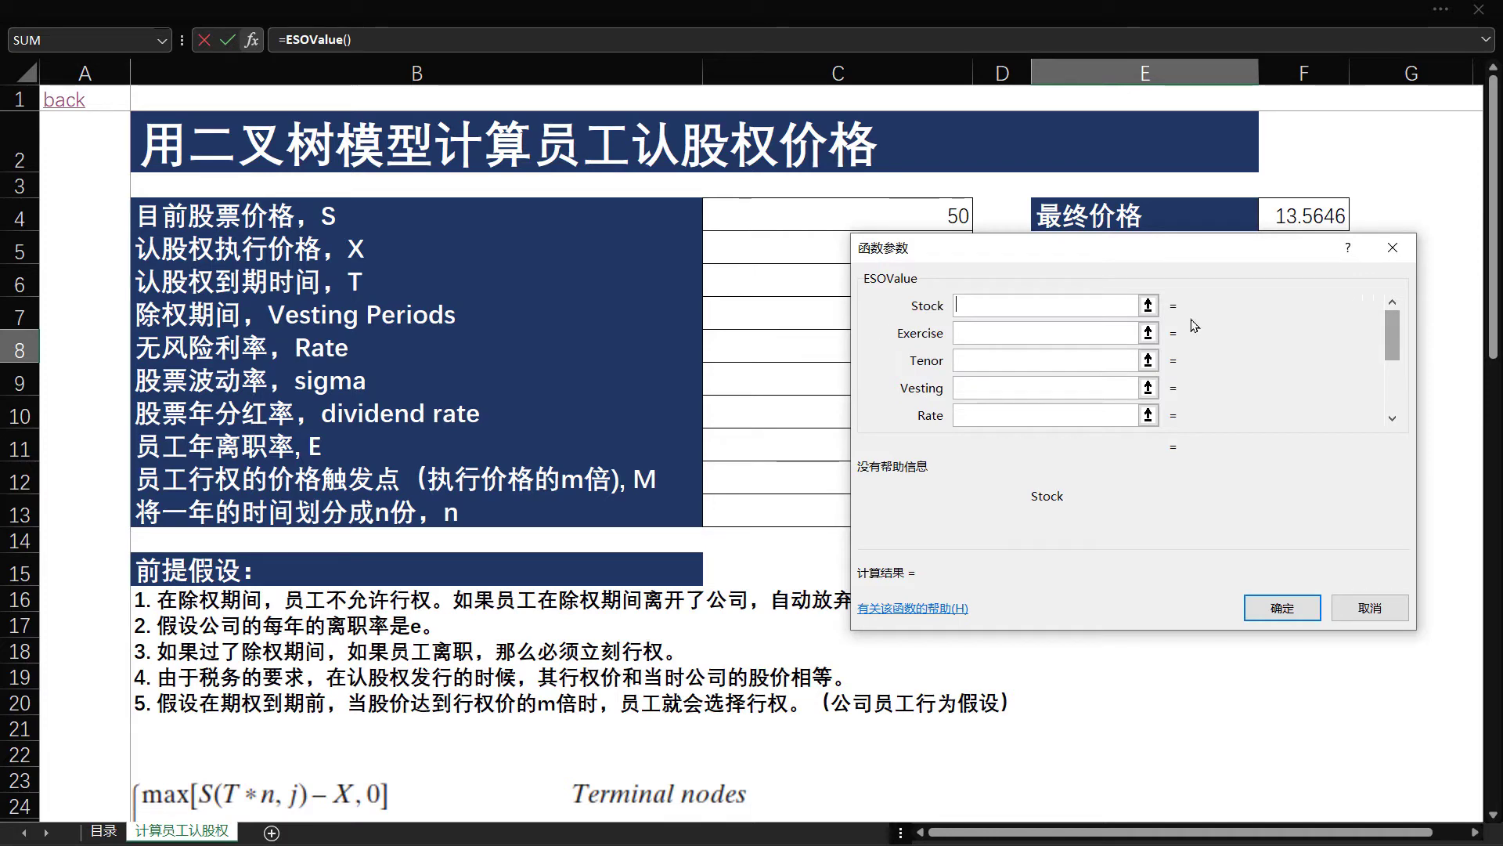
click(1392, 247)
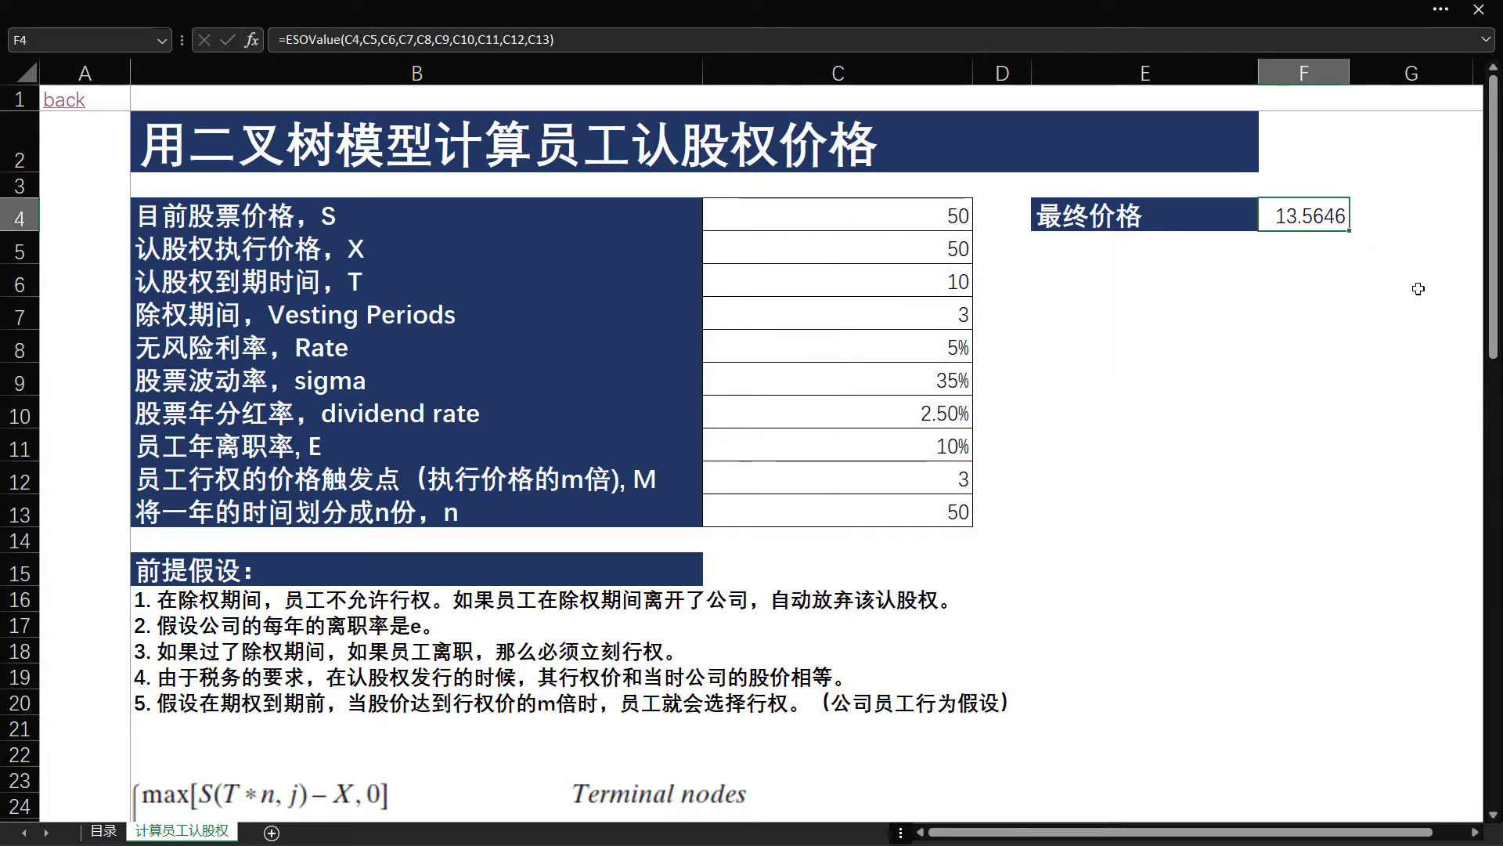
key(F2)
key(ctrl+Return)
scroll(924, 428, down, 1)
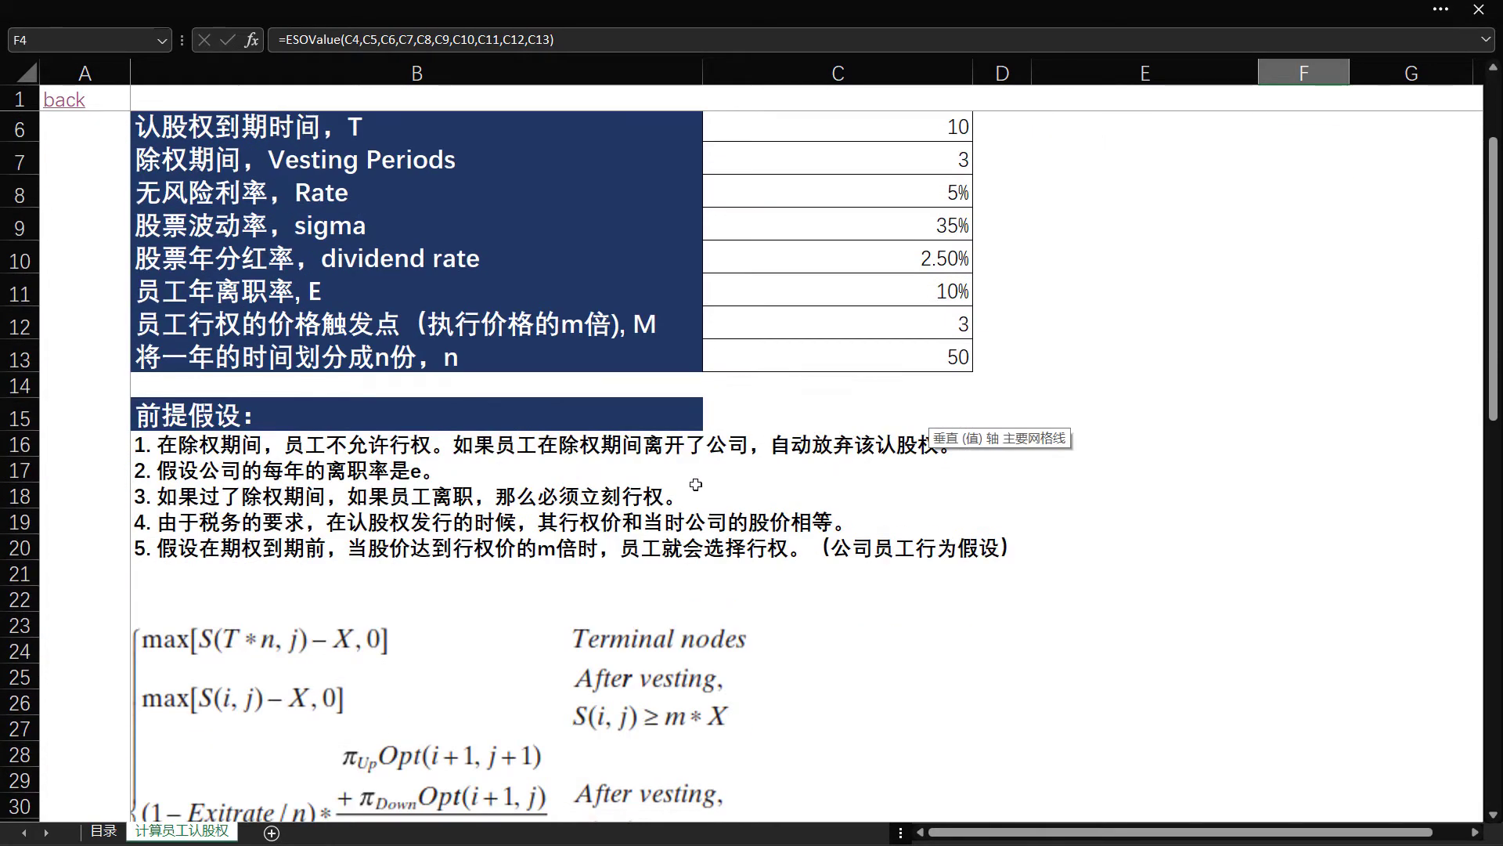
scroll(379, 495, up, 1)
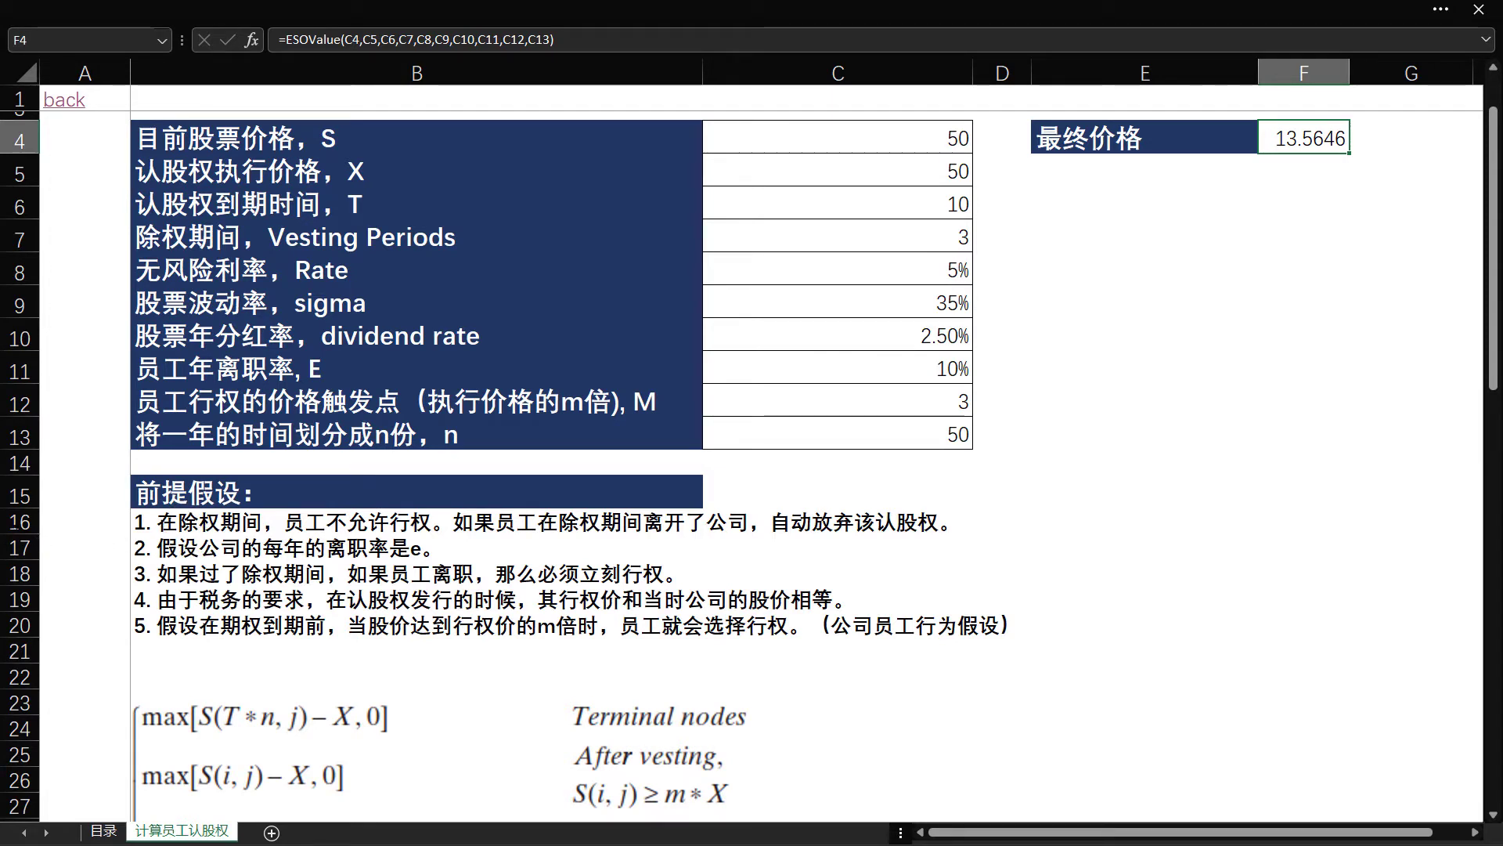
click(35, 522)
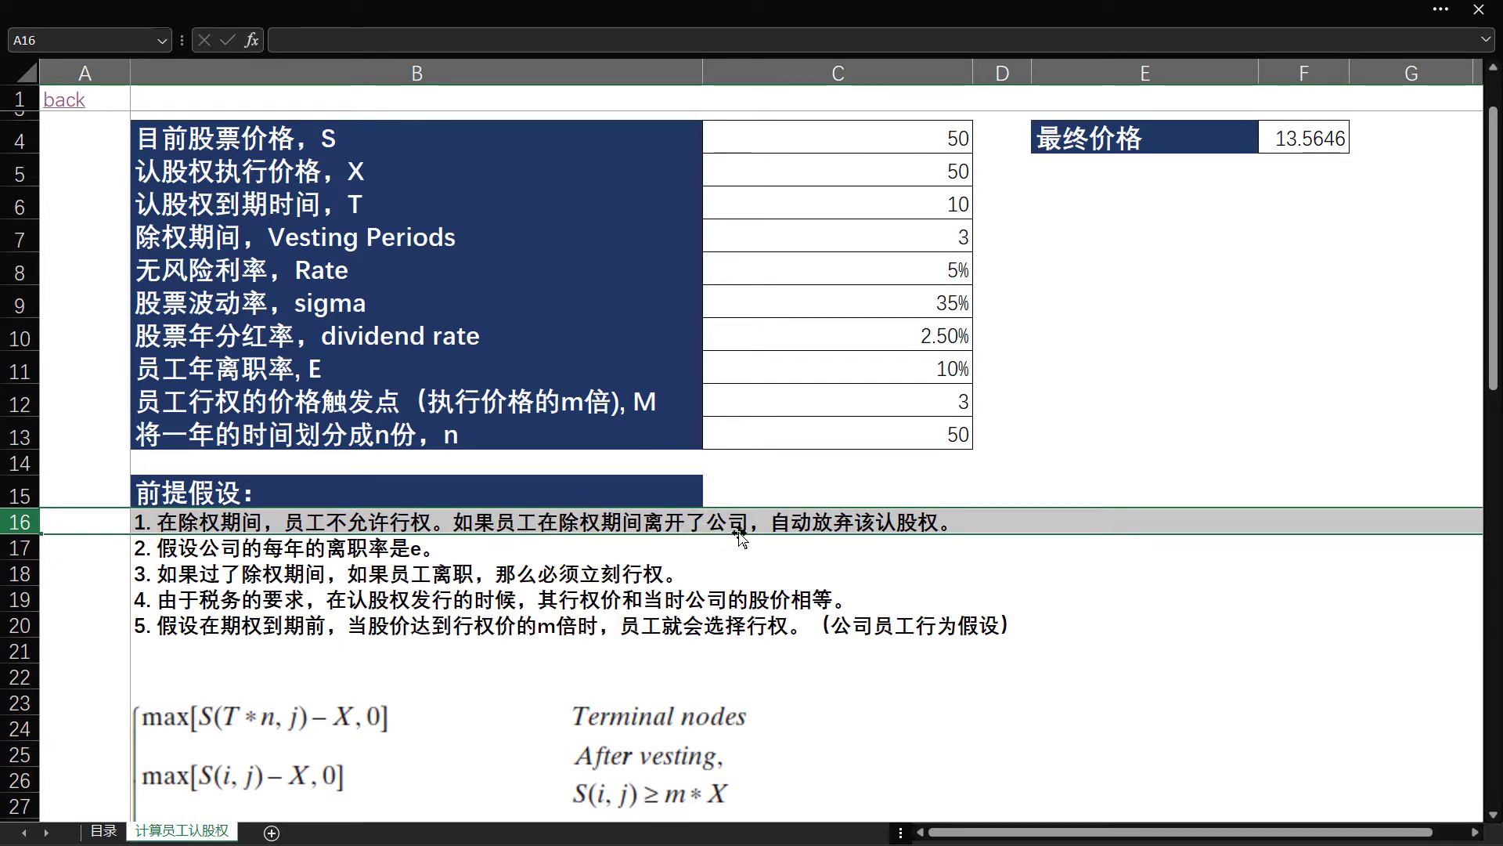
click(865, 523)
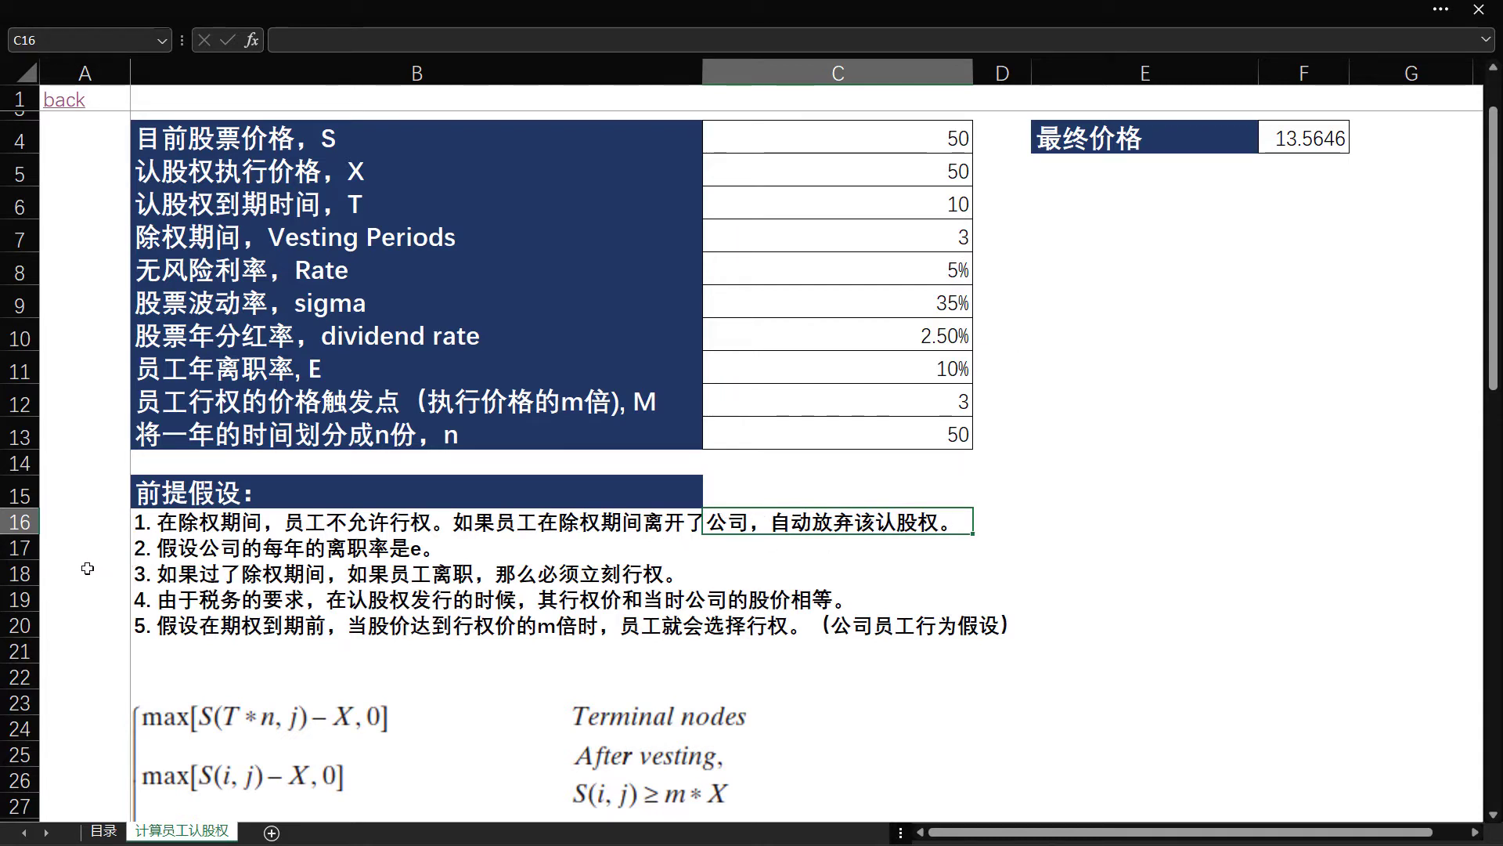
click(19, 547)
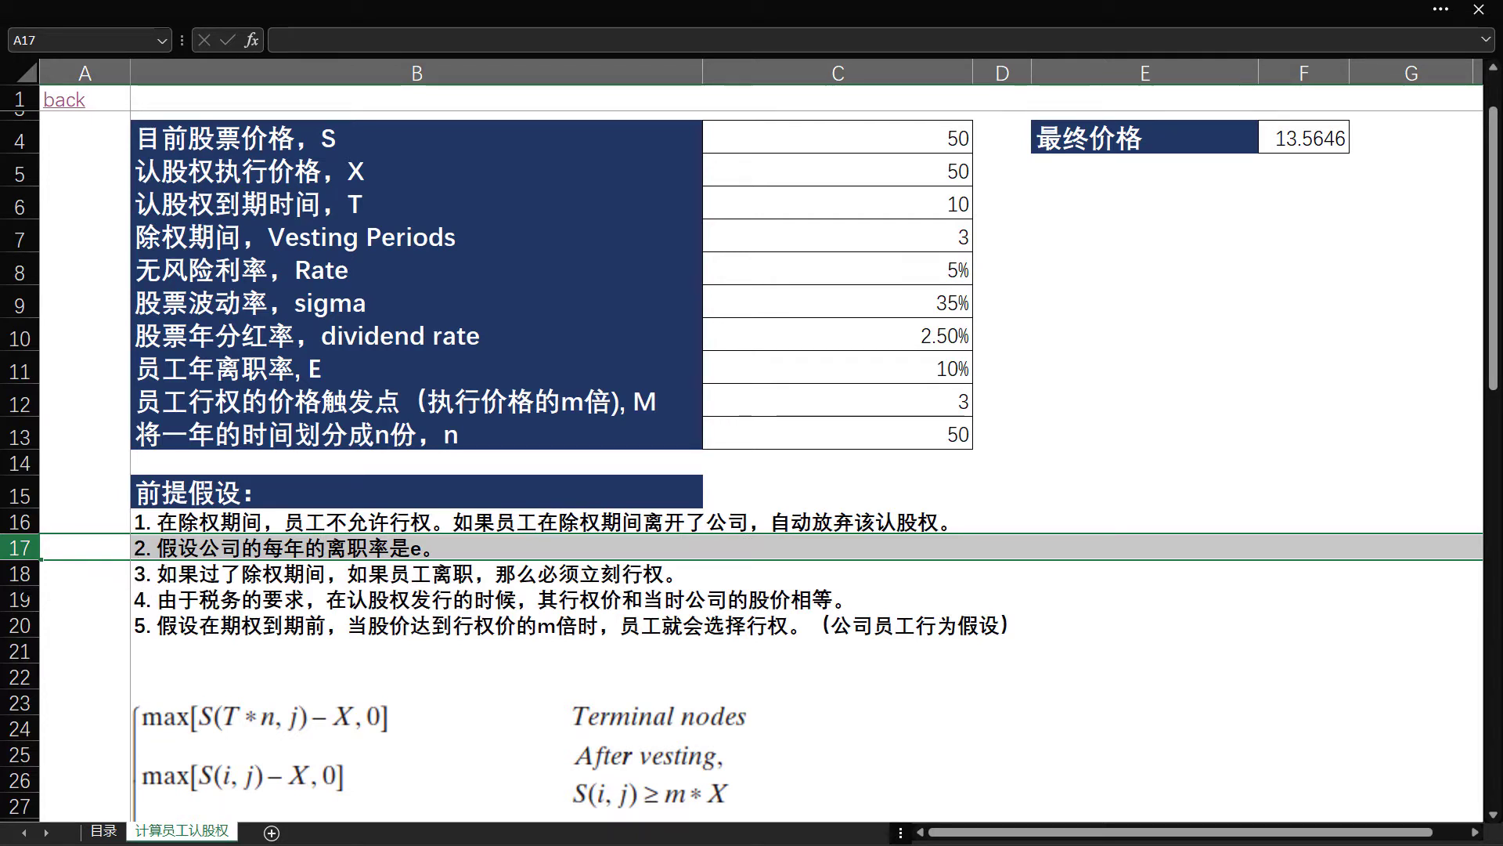
key(Down)
click(302, 579)
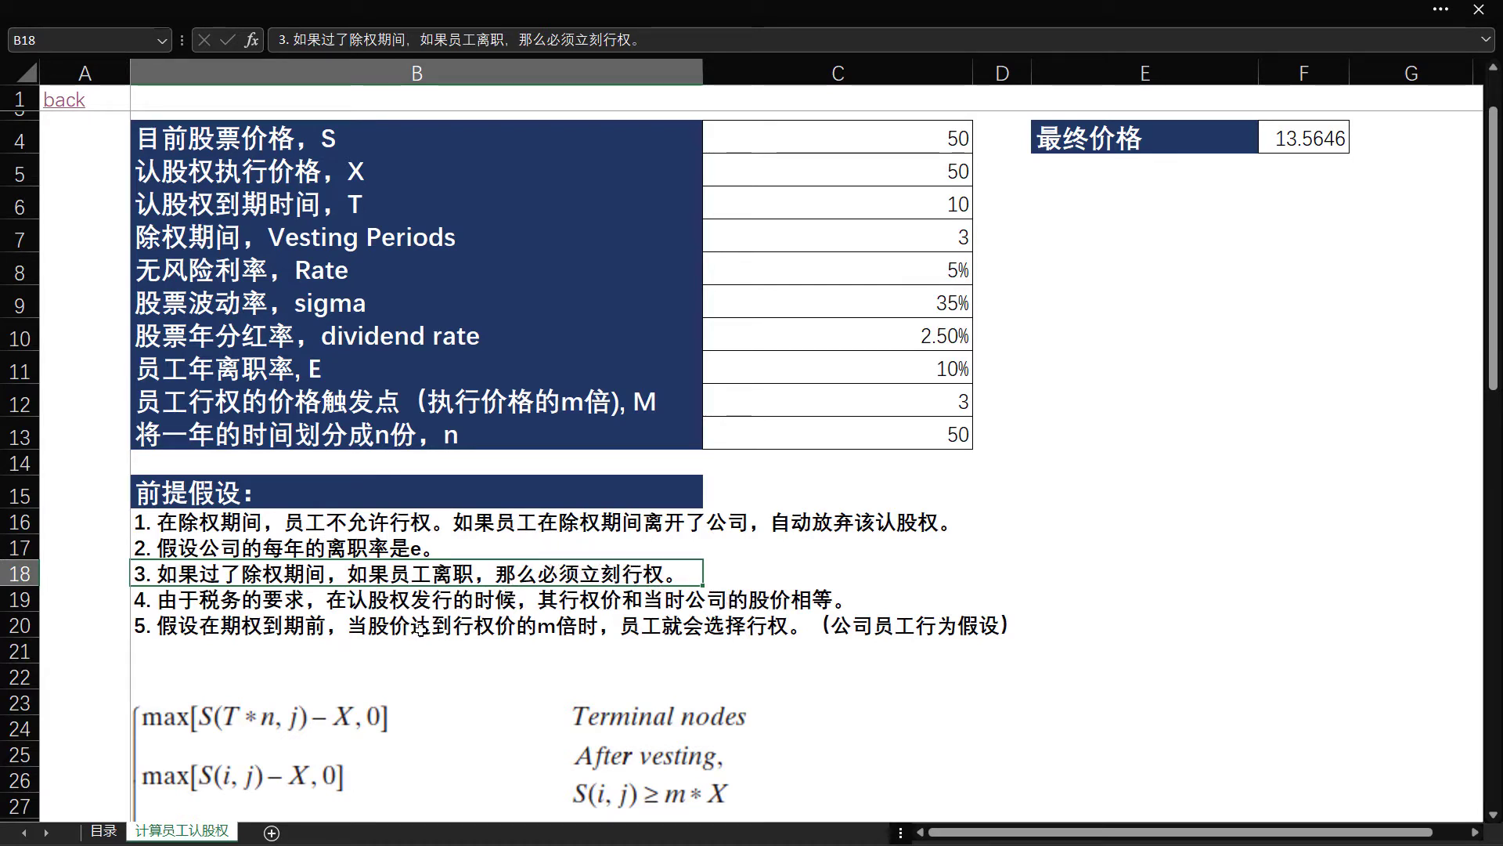
click(20, 599)
scroll(815, 269, up, 1)
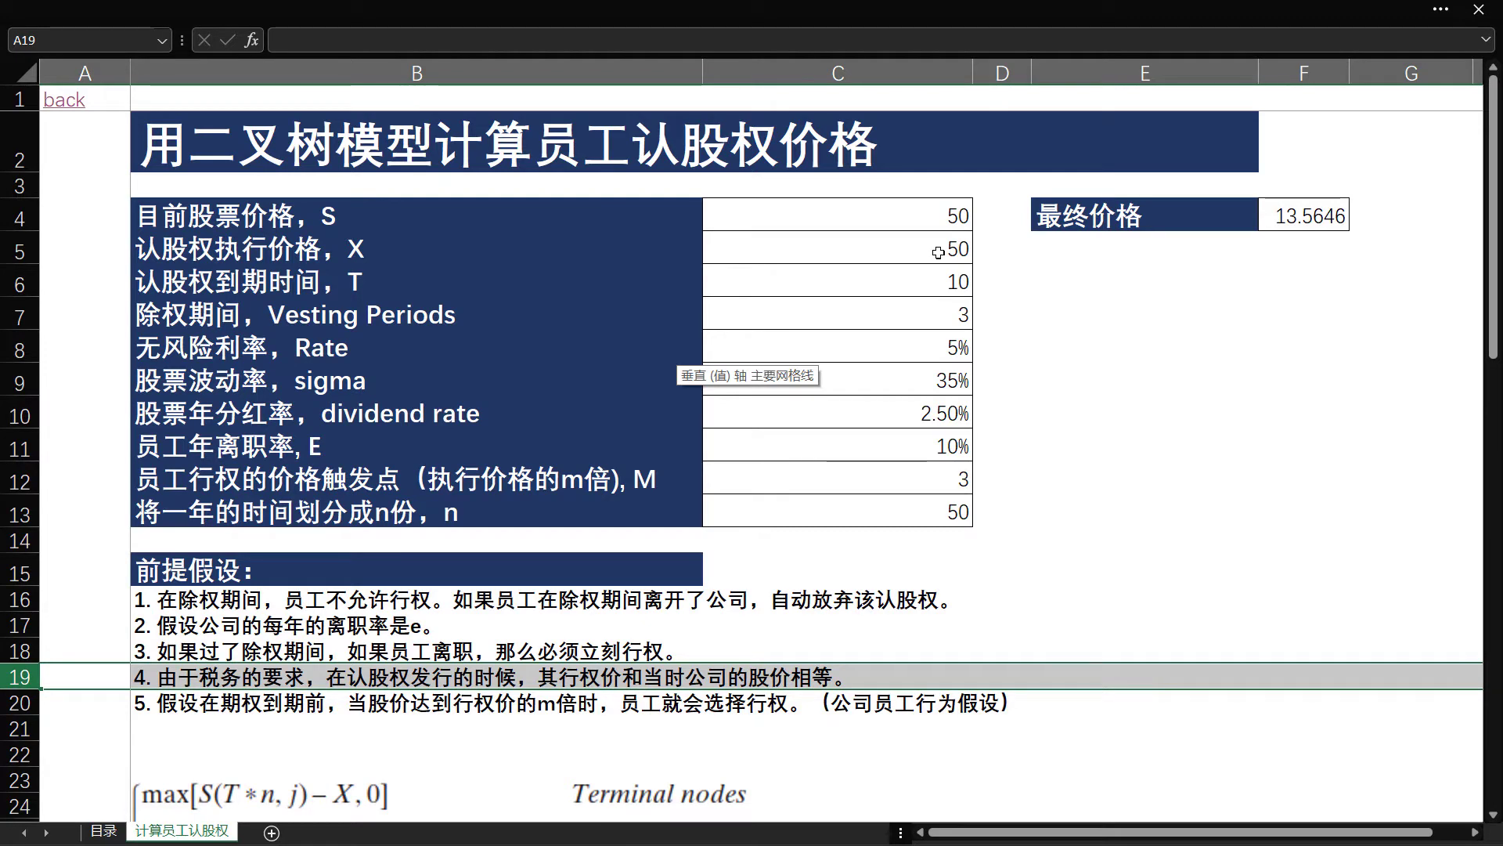
click(938, 252)
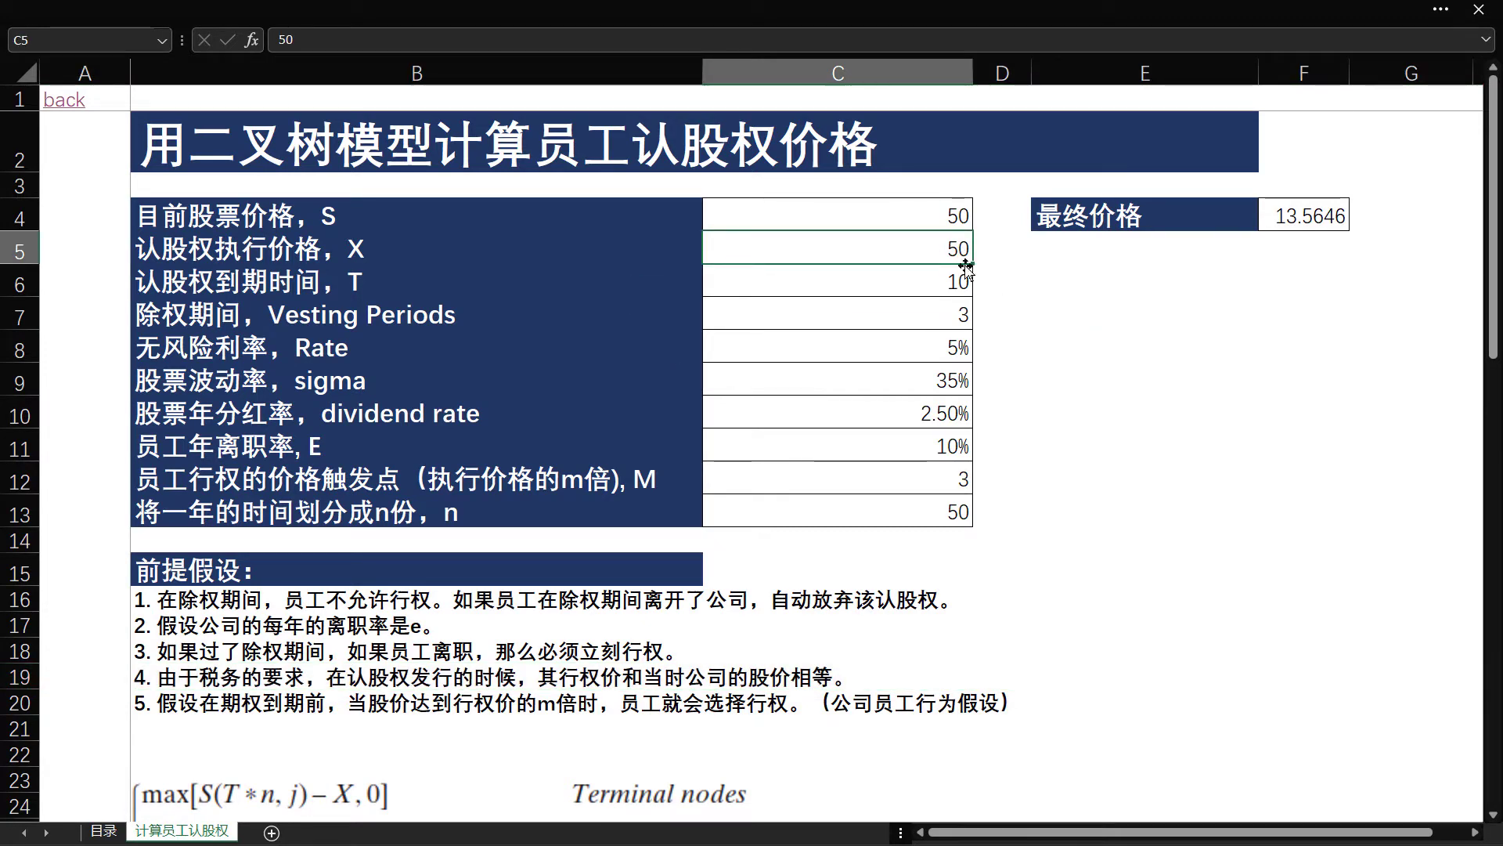
scroll(943, 207, down, 1)
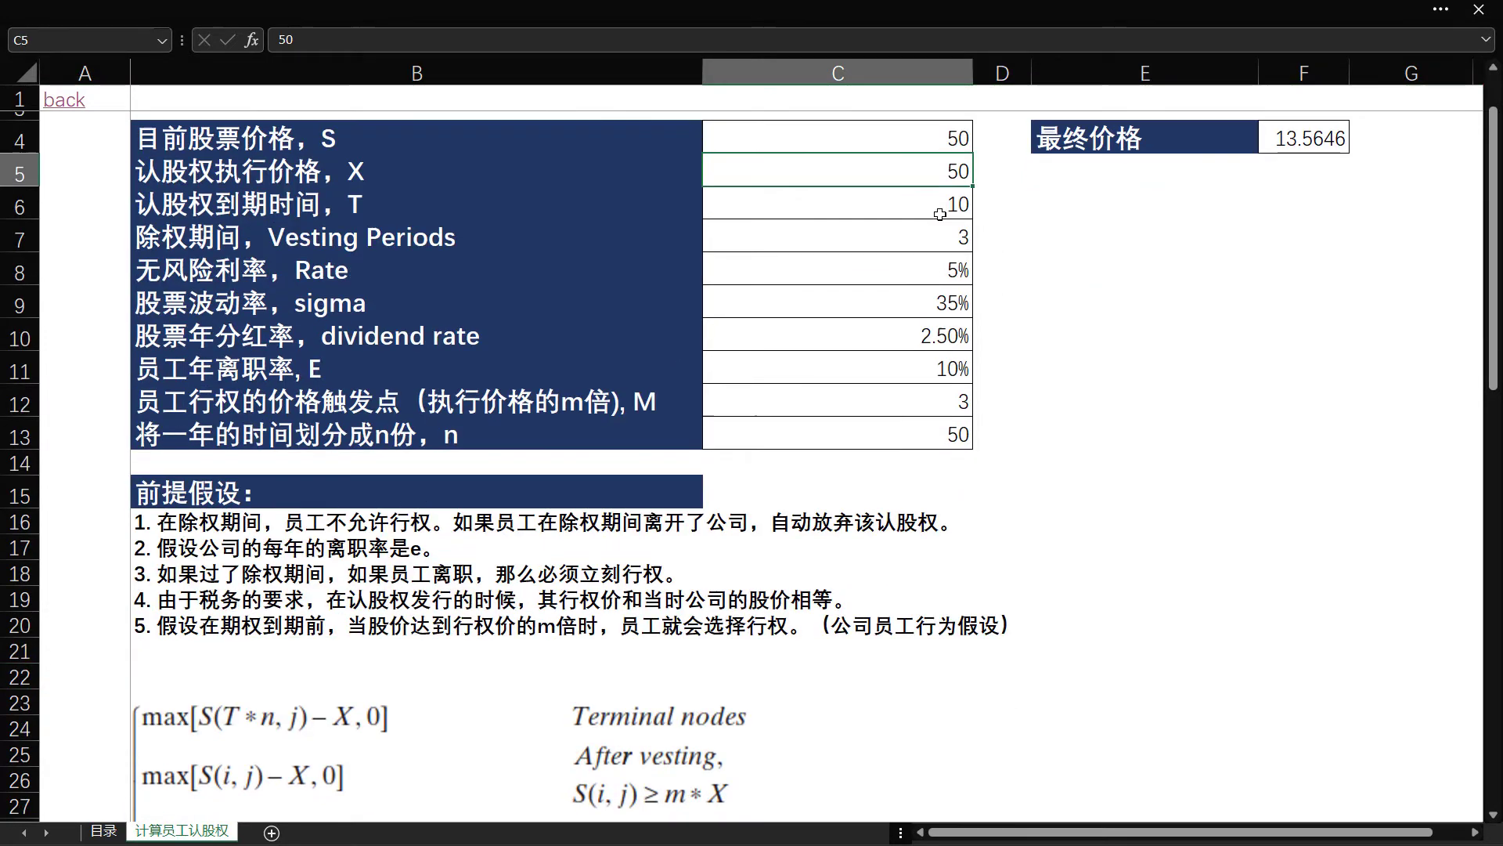
scroll(940, 199, up, 1)
scroll(942, 207, down, 1)
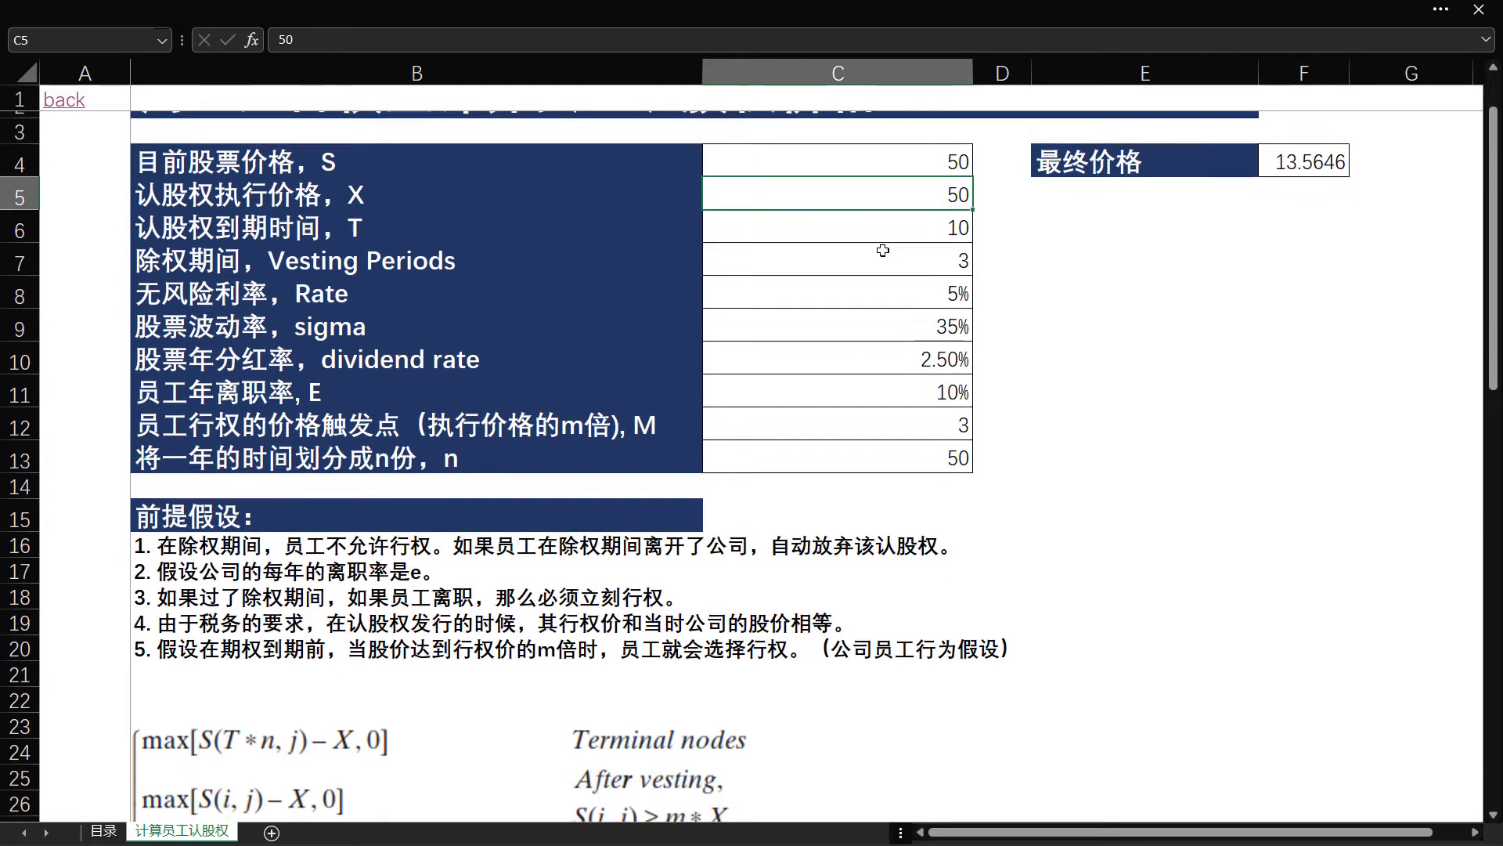
scroll(879, 245, down, 1)
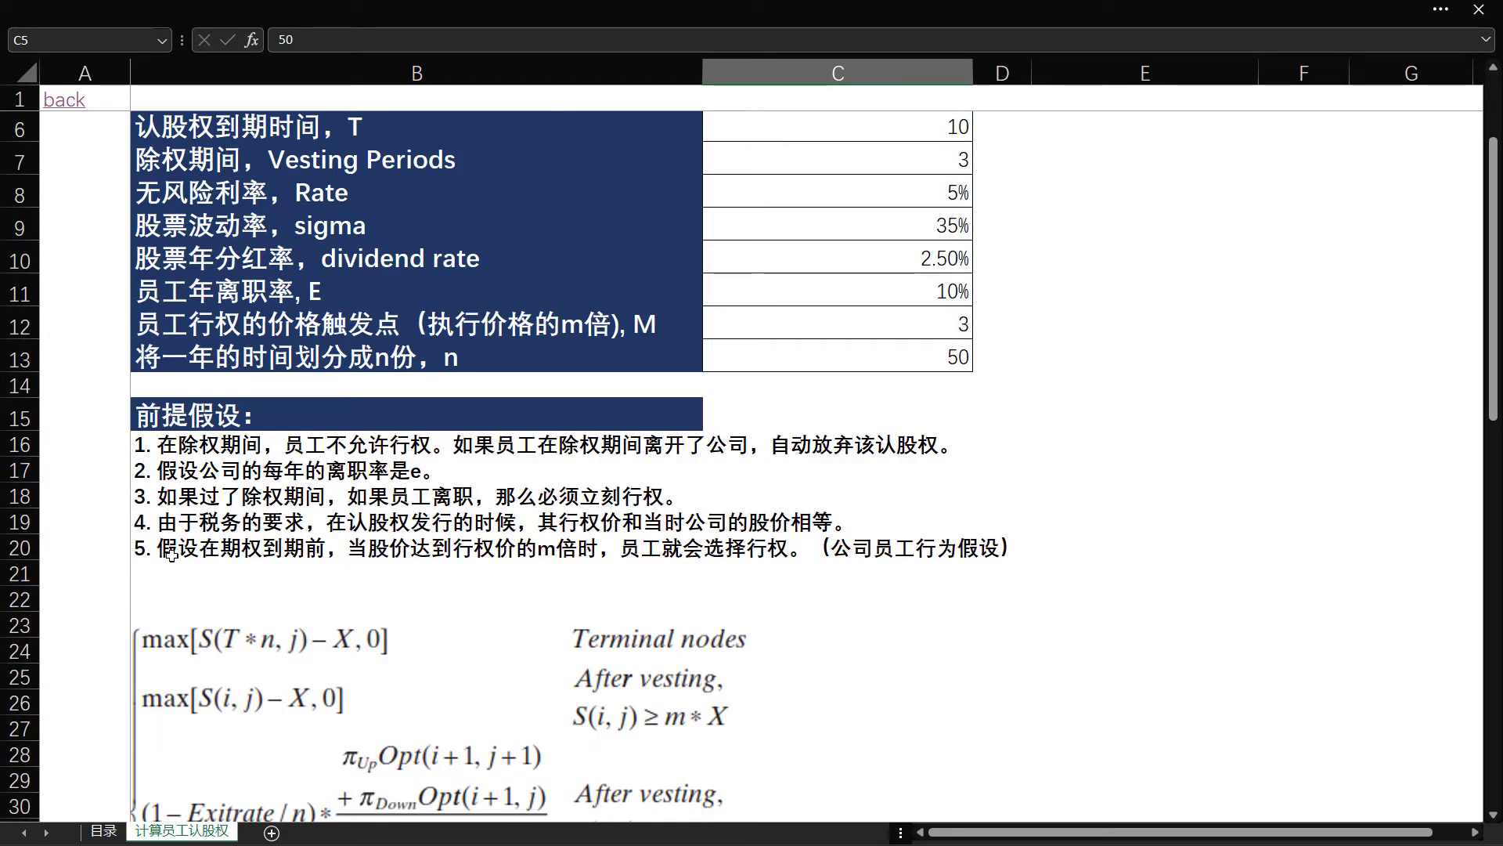
click(19, 547)
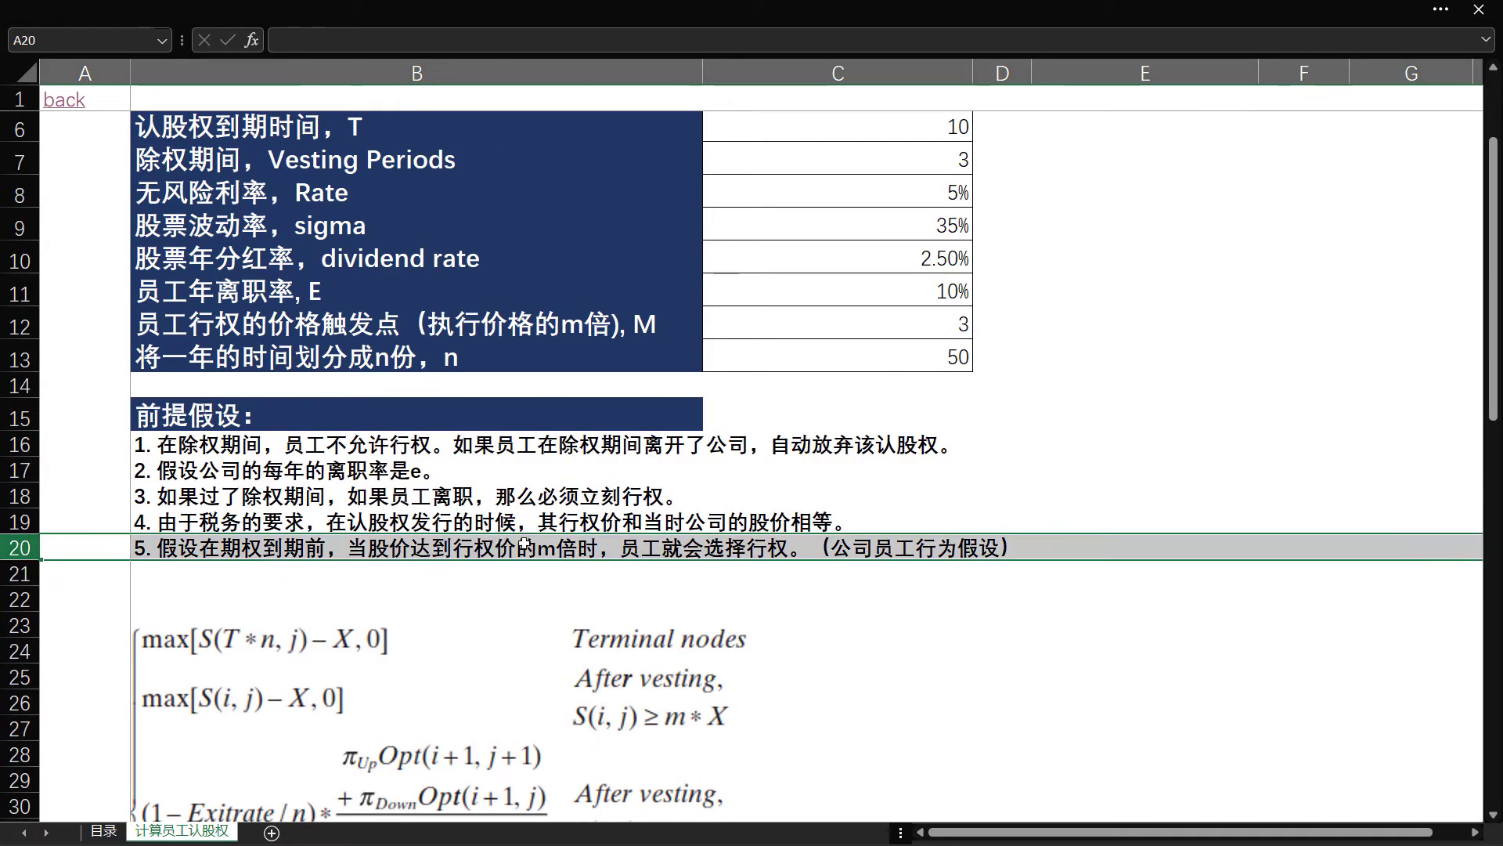
click(647, 328)
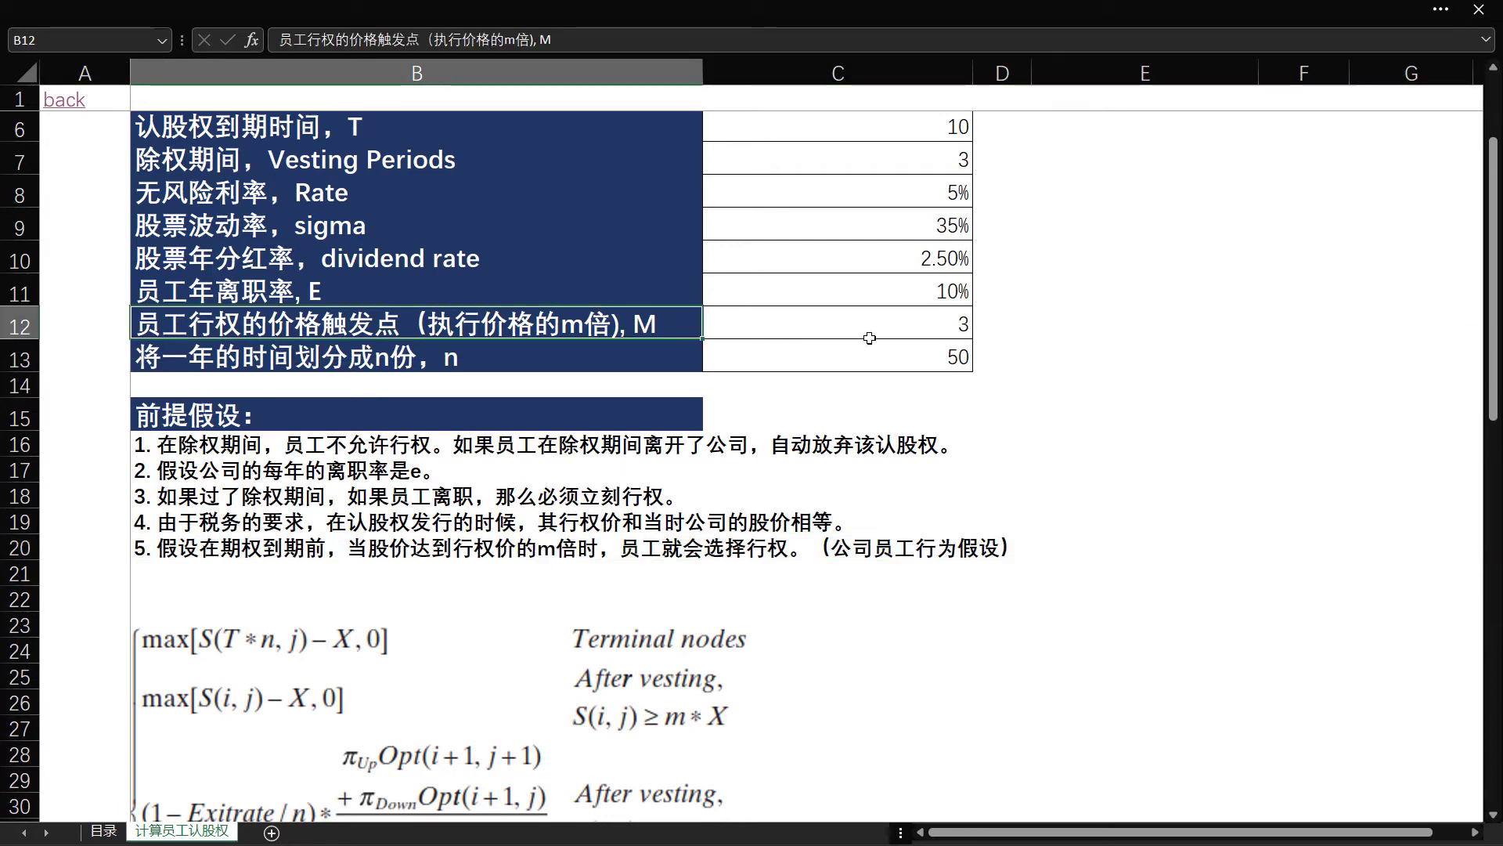
click(900, 335)
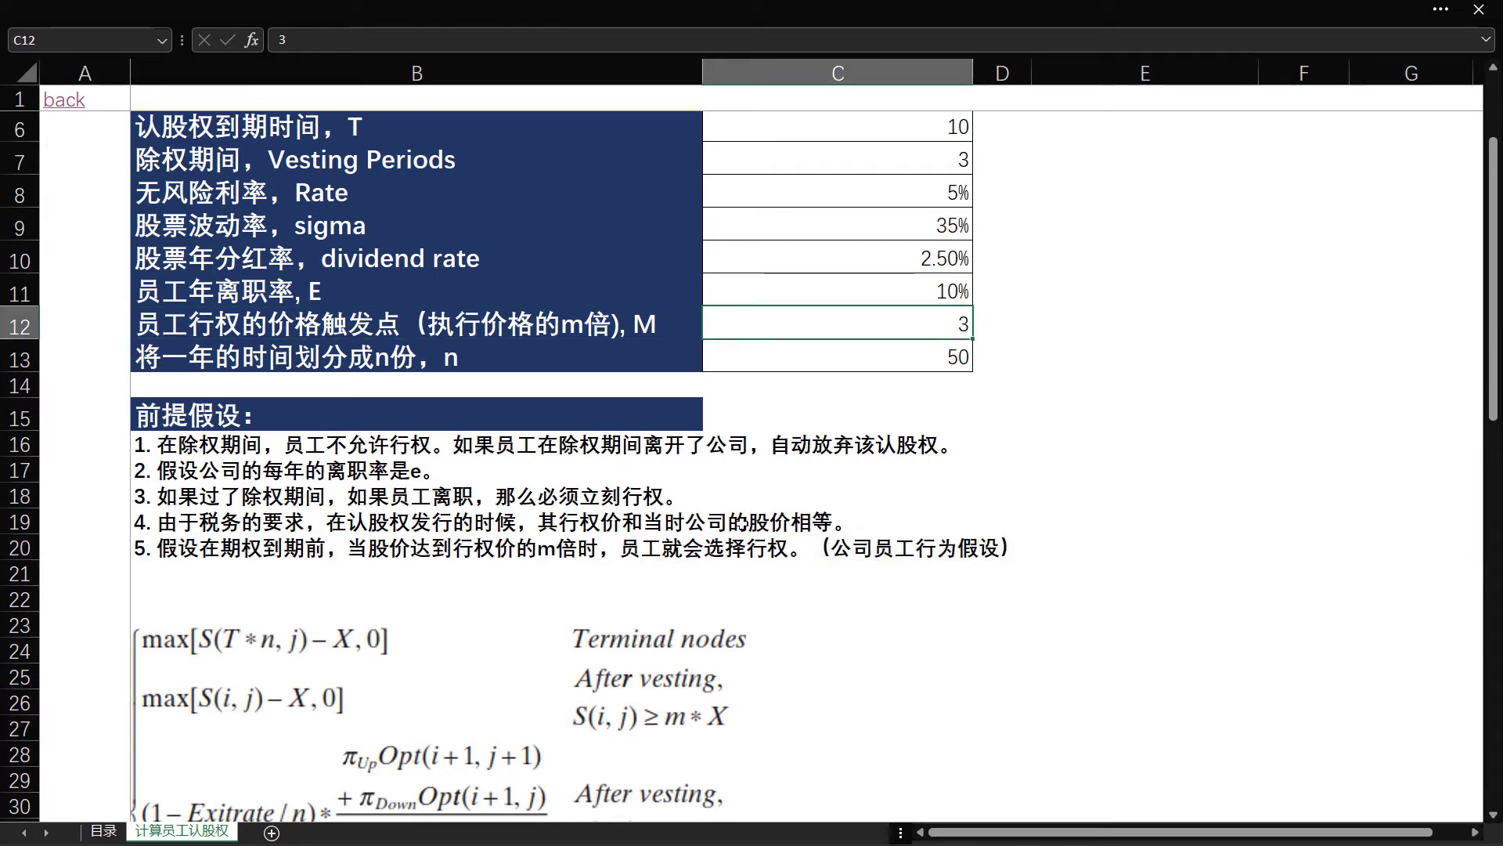
scroll(884, 404, up, 1)
scroll(941, 446, up, 1)
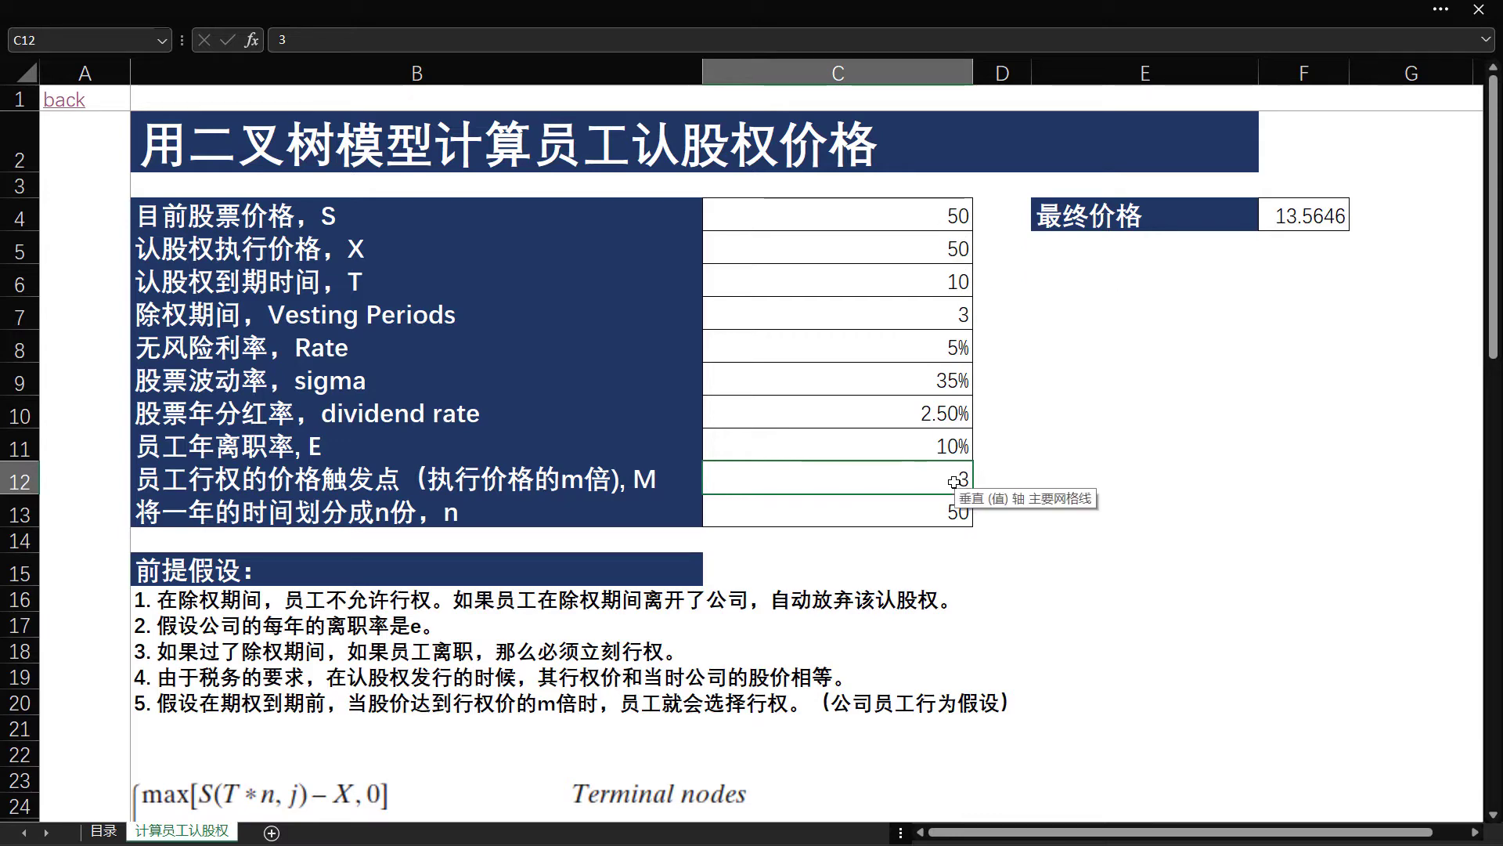
scroll(991, 499, down, 1)
scroll(736, 605, down, 1)
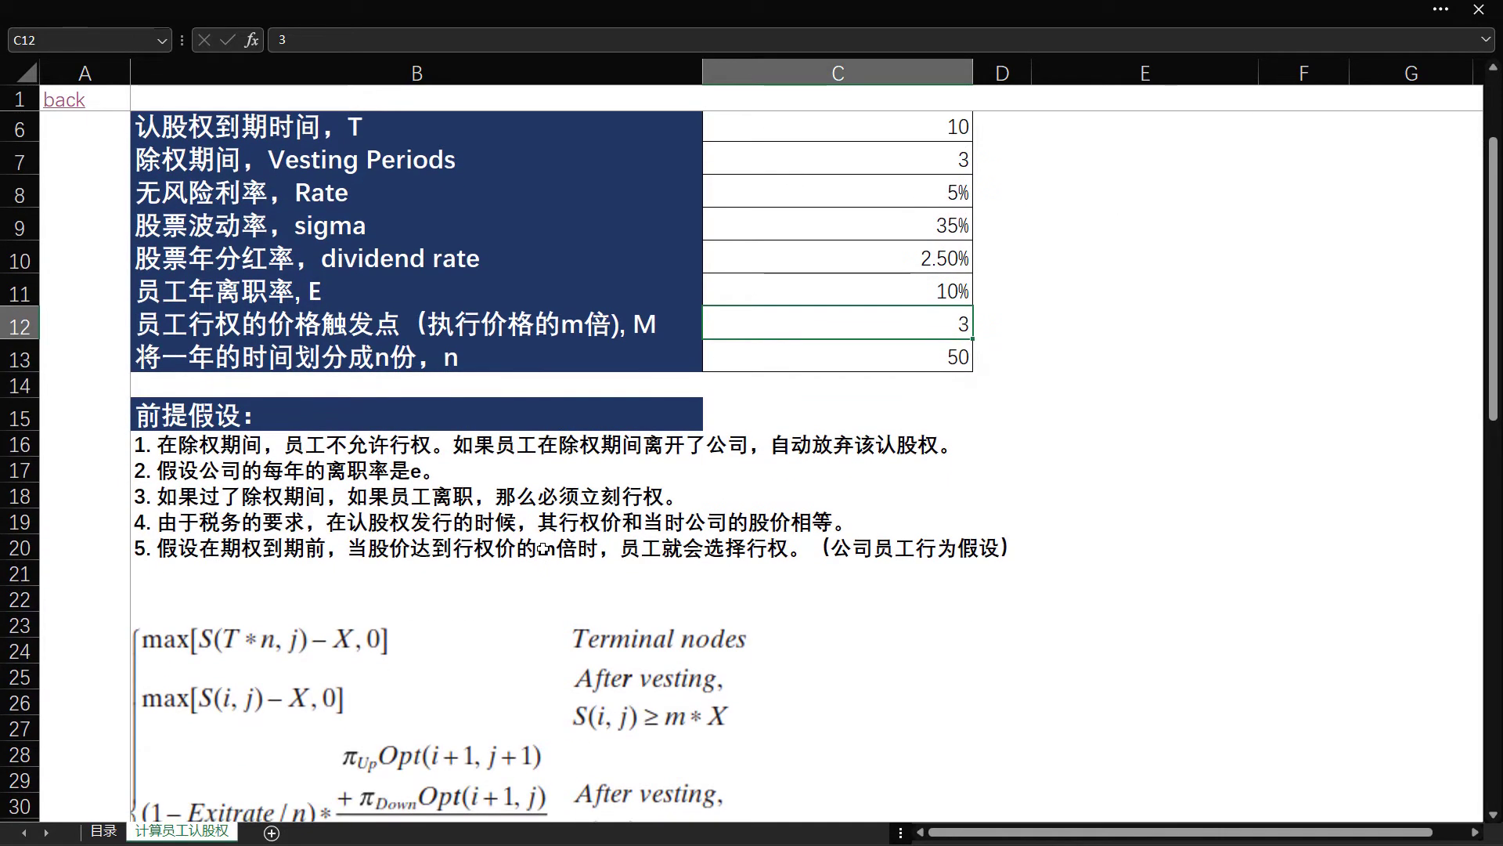
scroll(635, 523, up, 2)
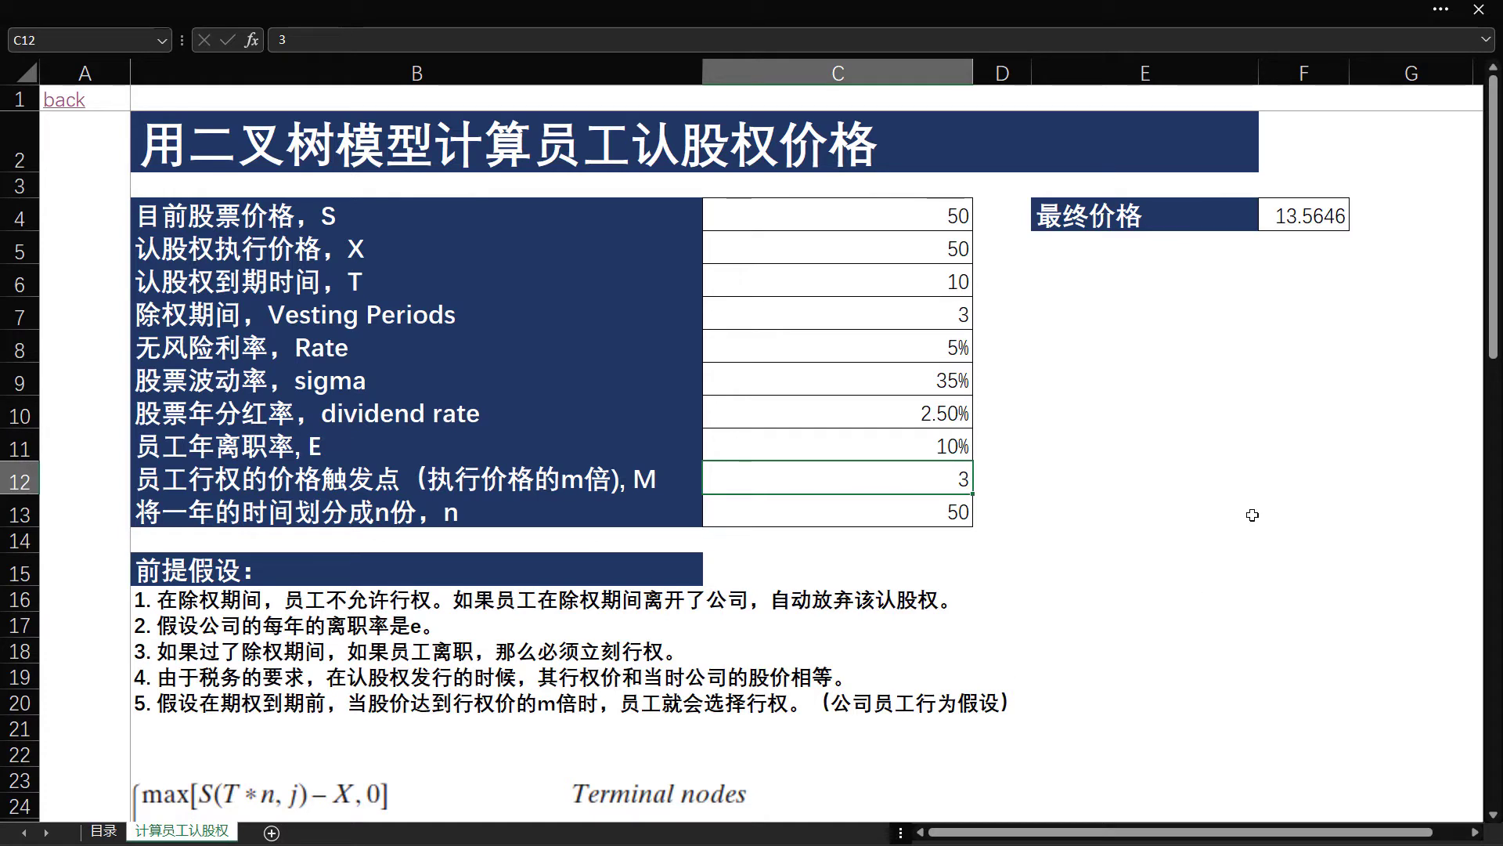
click(1310, 217)
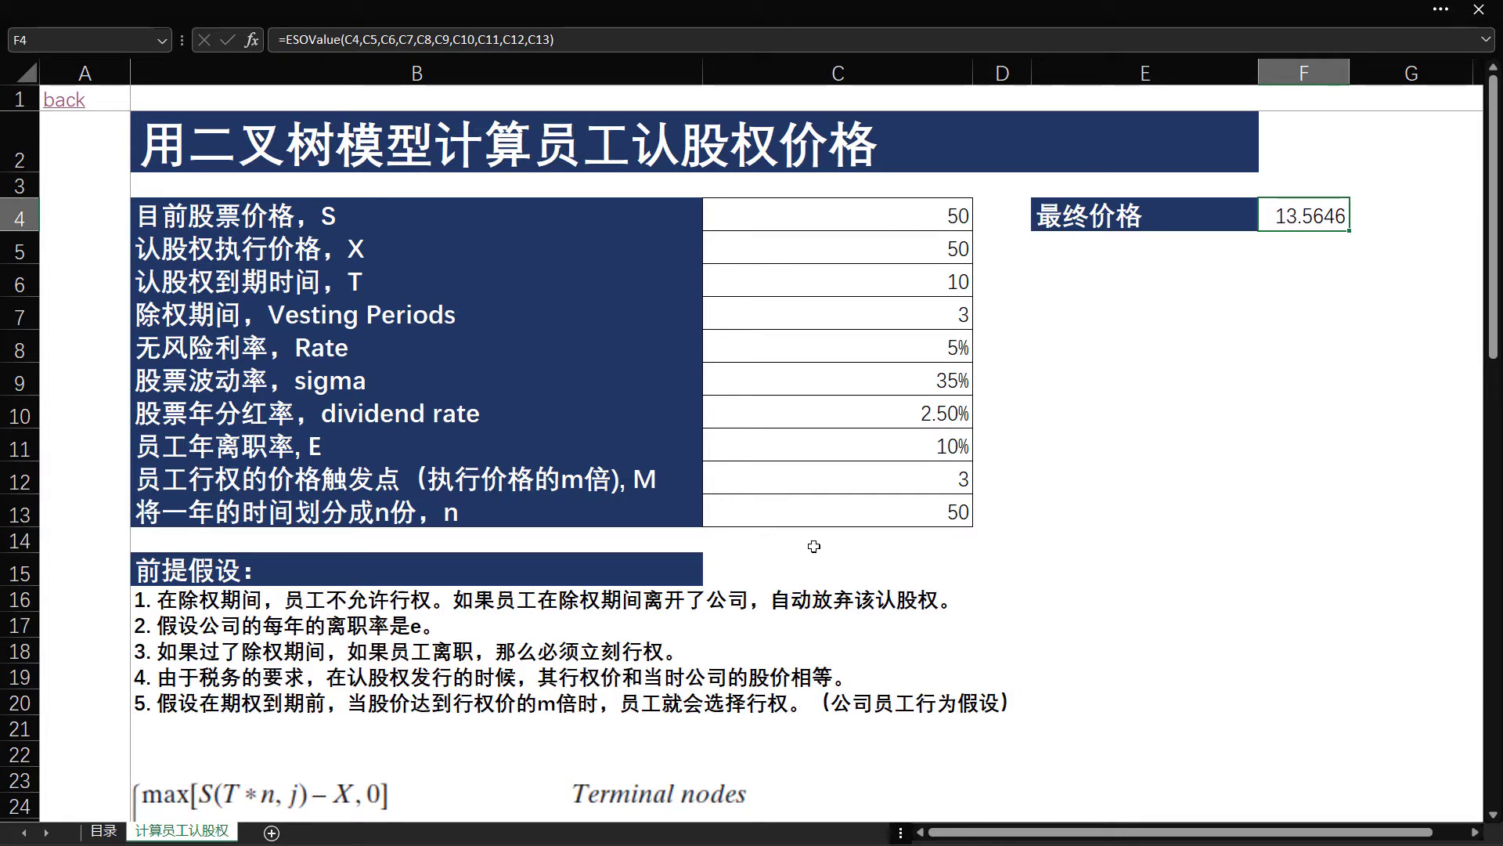
Scroll down and select the binomial-tree formula picture.
scroll(814, 546, down, 3)
scroll(814, 546, down, 2)
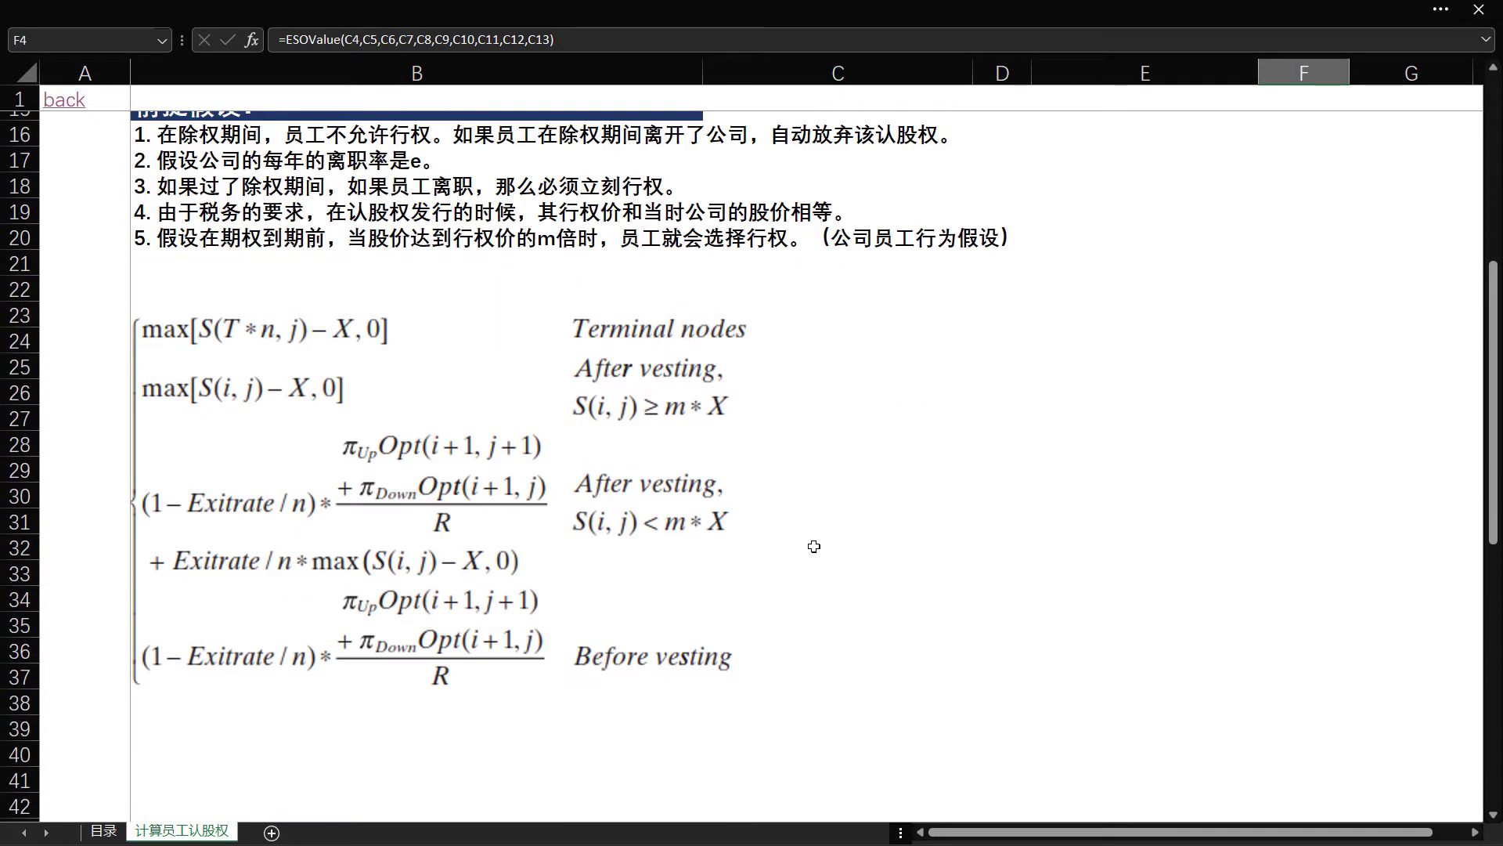
click(301, 366)
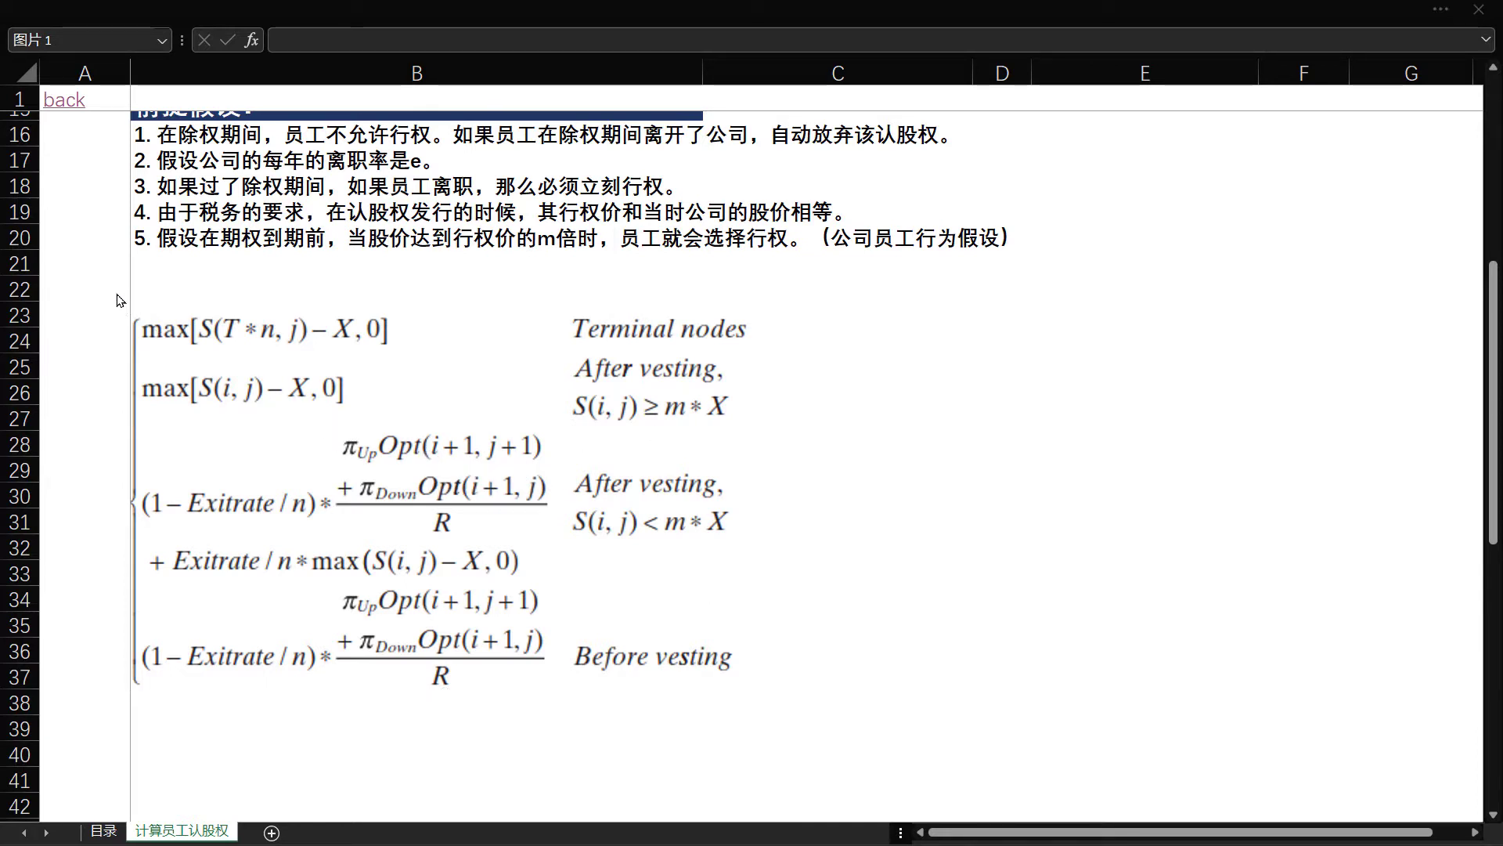
click(373, 591)
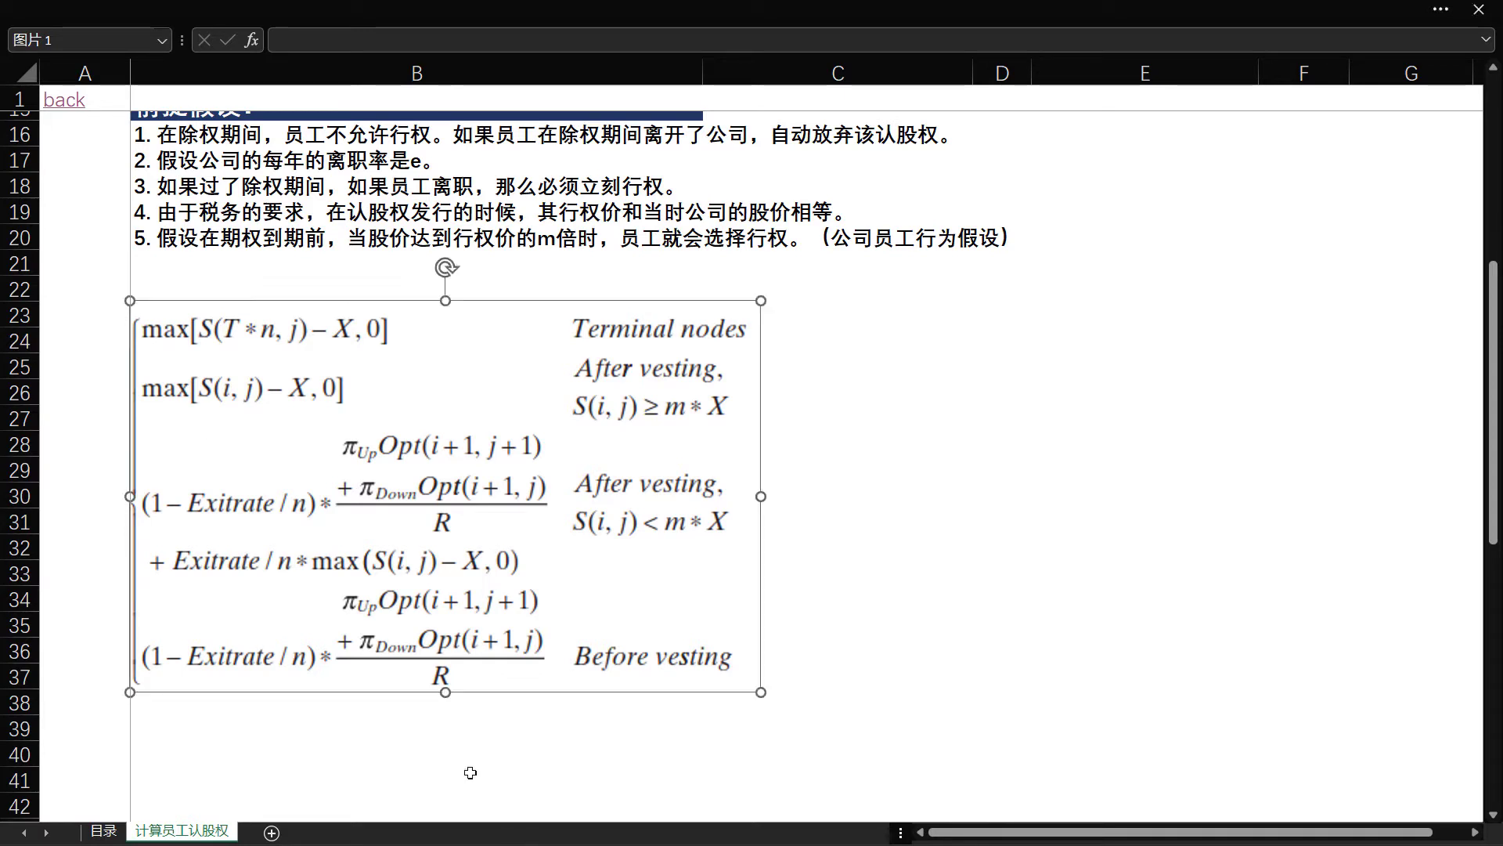
Start a screenshot capture of the formula picture, cancel it, and switch to Jamboard.
key(F1)
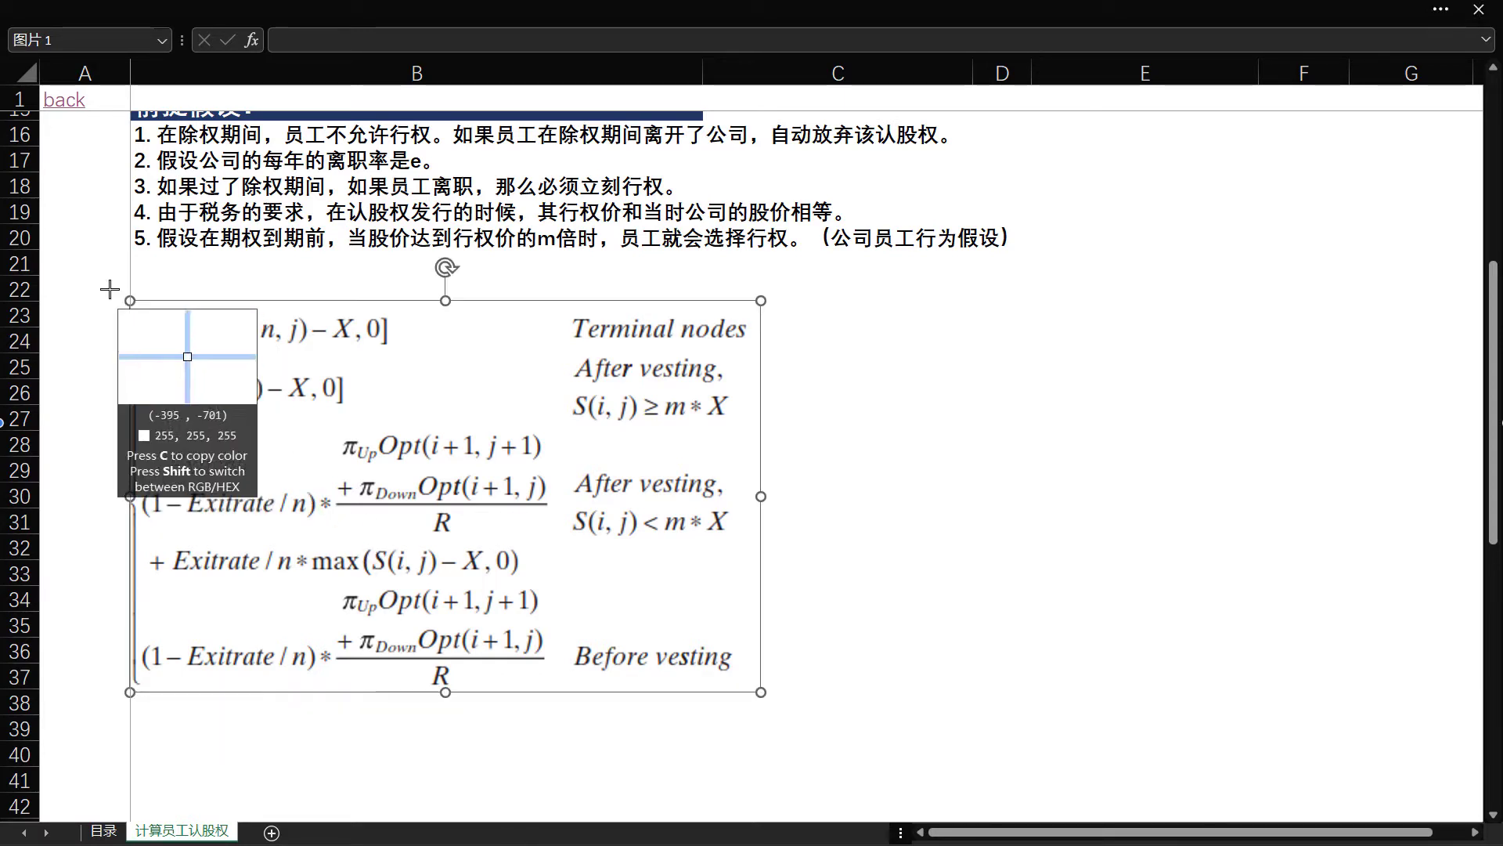
drag(108, 287, 828, 713)
key(ctrl+c)
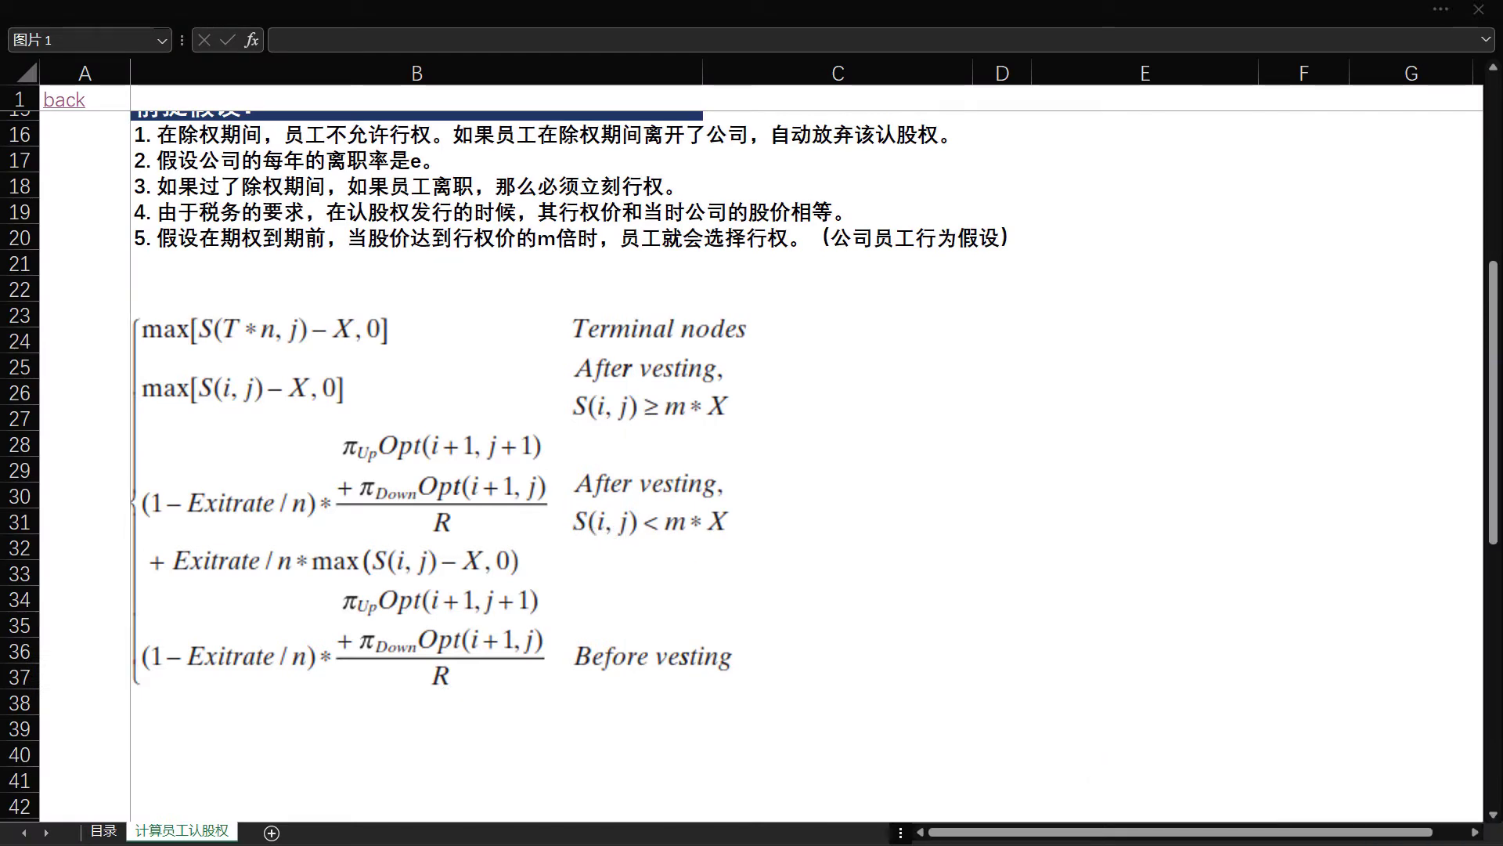
key(alt+Tab)
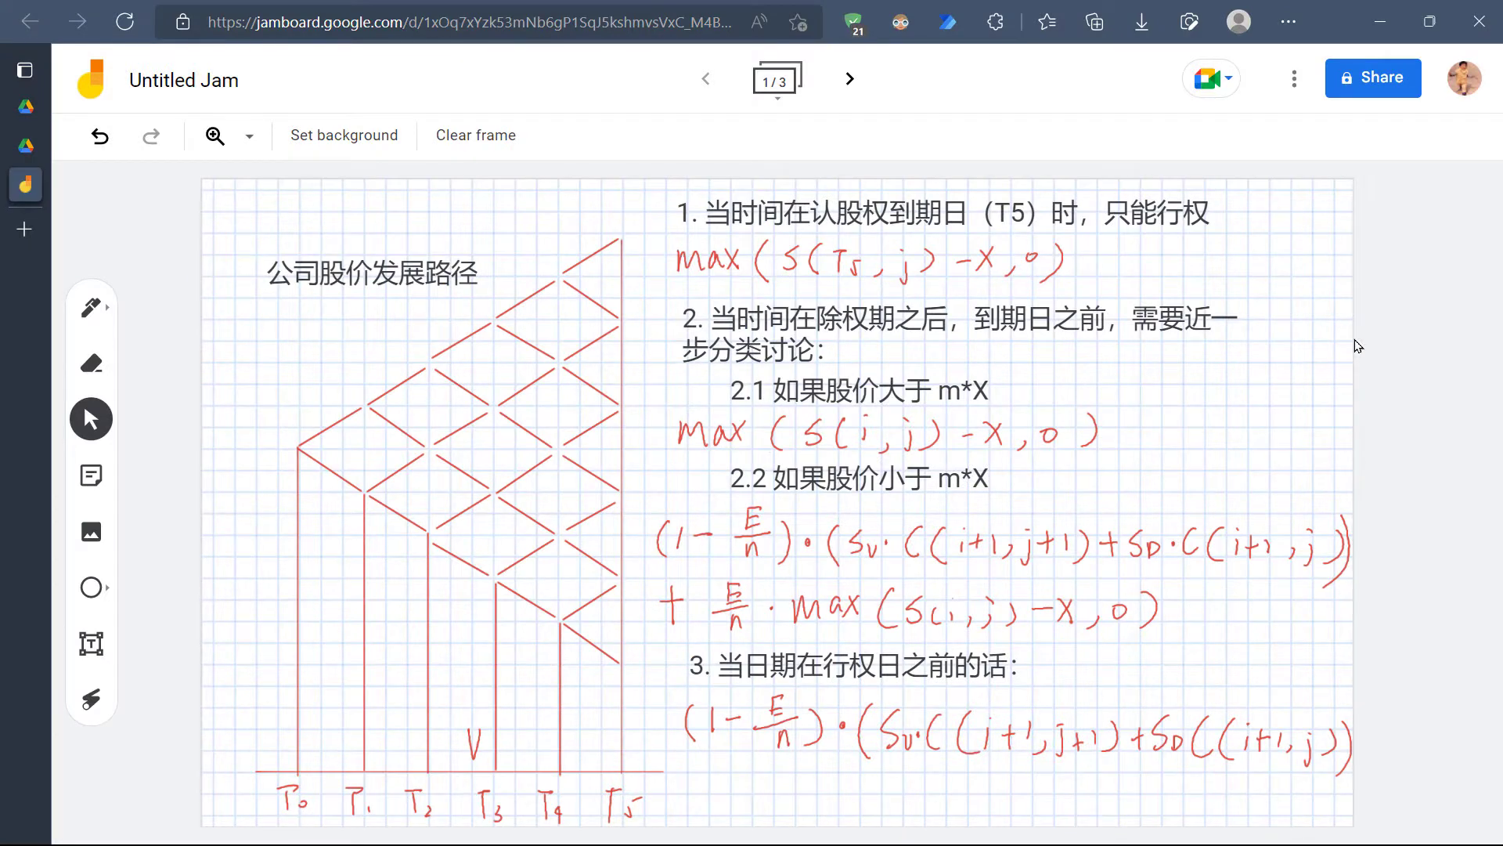
In full screen with the laser, point out the 公司股价发展路径 title, the T0–T5 axis and node T0.
key(l)
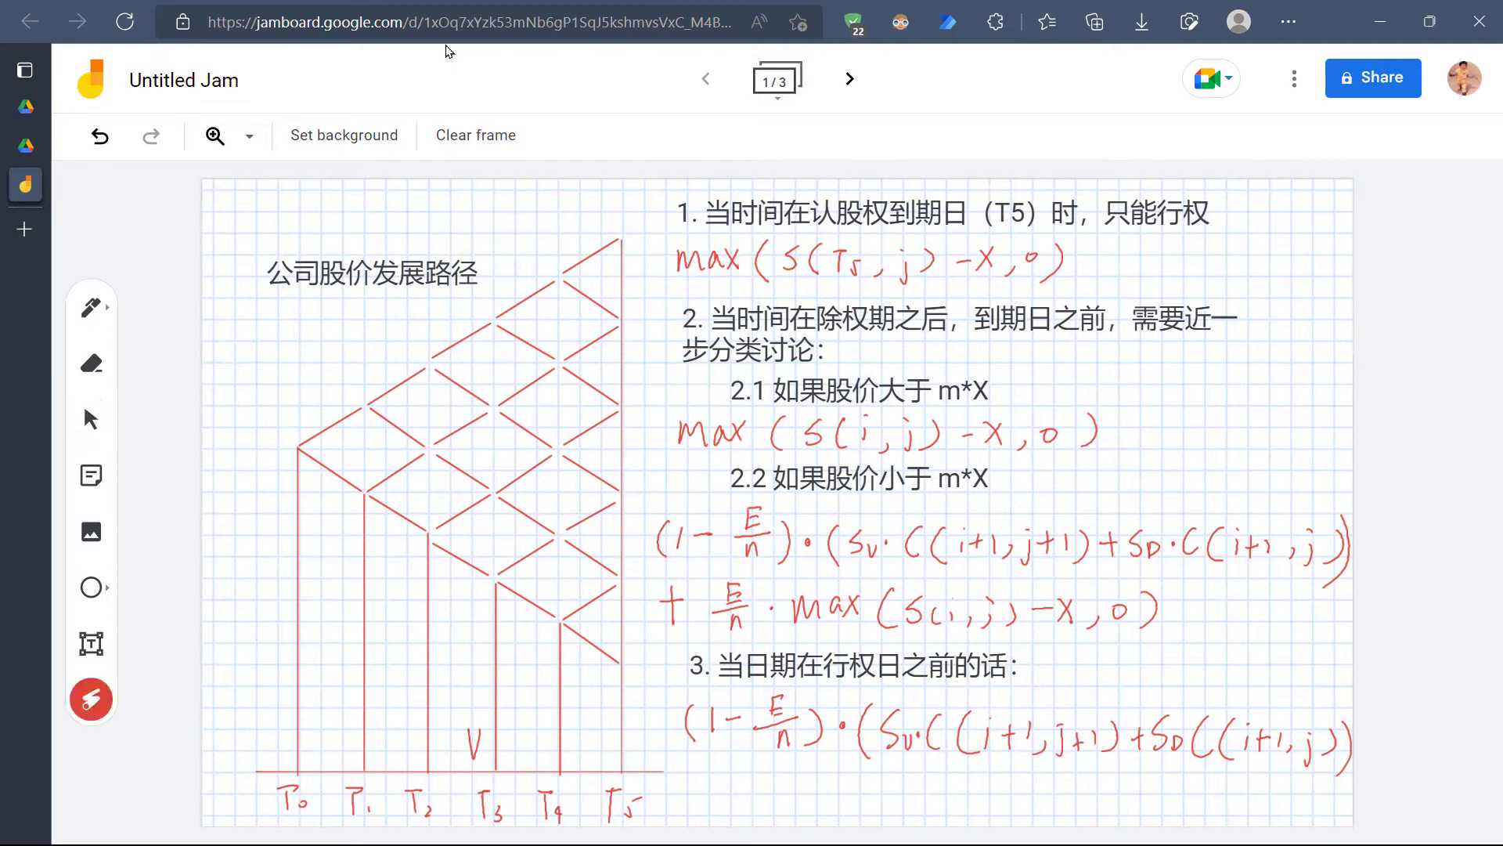
key(F11)
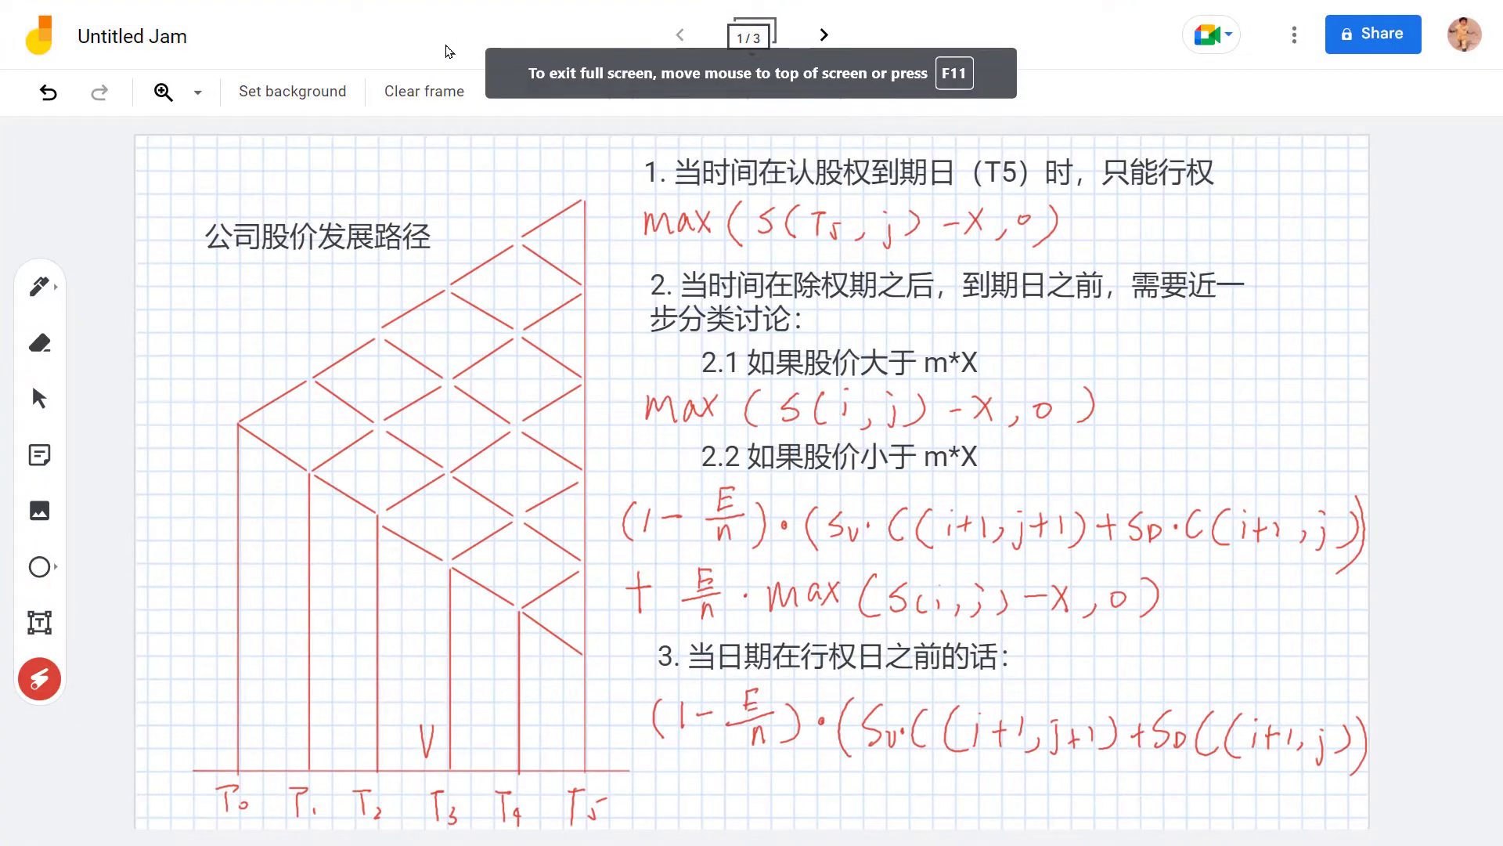
mouse_move(188, 235)
mouse_down()
mouse_move(376, 282)
mouse_move(450, 211)
mouse_move(168, 219)
mouse_up()
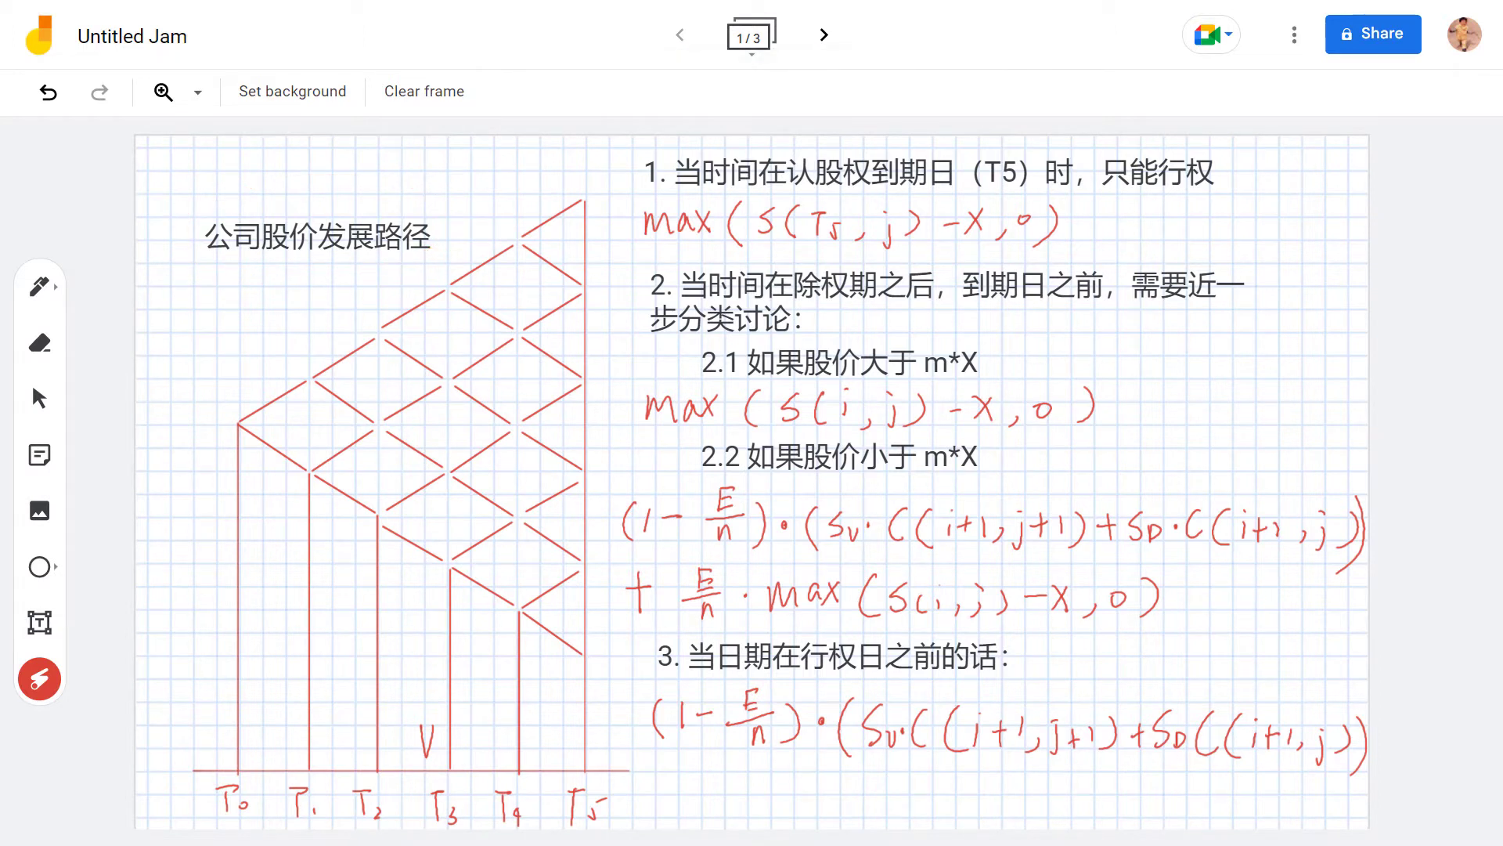
mouse_move(172, 771)
mouse_down()
mouse_move(259, 826)
mouse_move(541, 826)
mouse_move(627, 799)
mouse_move(626, 777)
mouse_move(219, 783)
mouse_up()
drag(595, 767, 583, 740)
drag(196, 826, 259, 822)
click(239, 426)
drag(237, 424, 235, 411)
Laser the T5 column, the V mark above T3, the T1–T2 columns, the title and T0.
drag(589, 167, 599, 149)
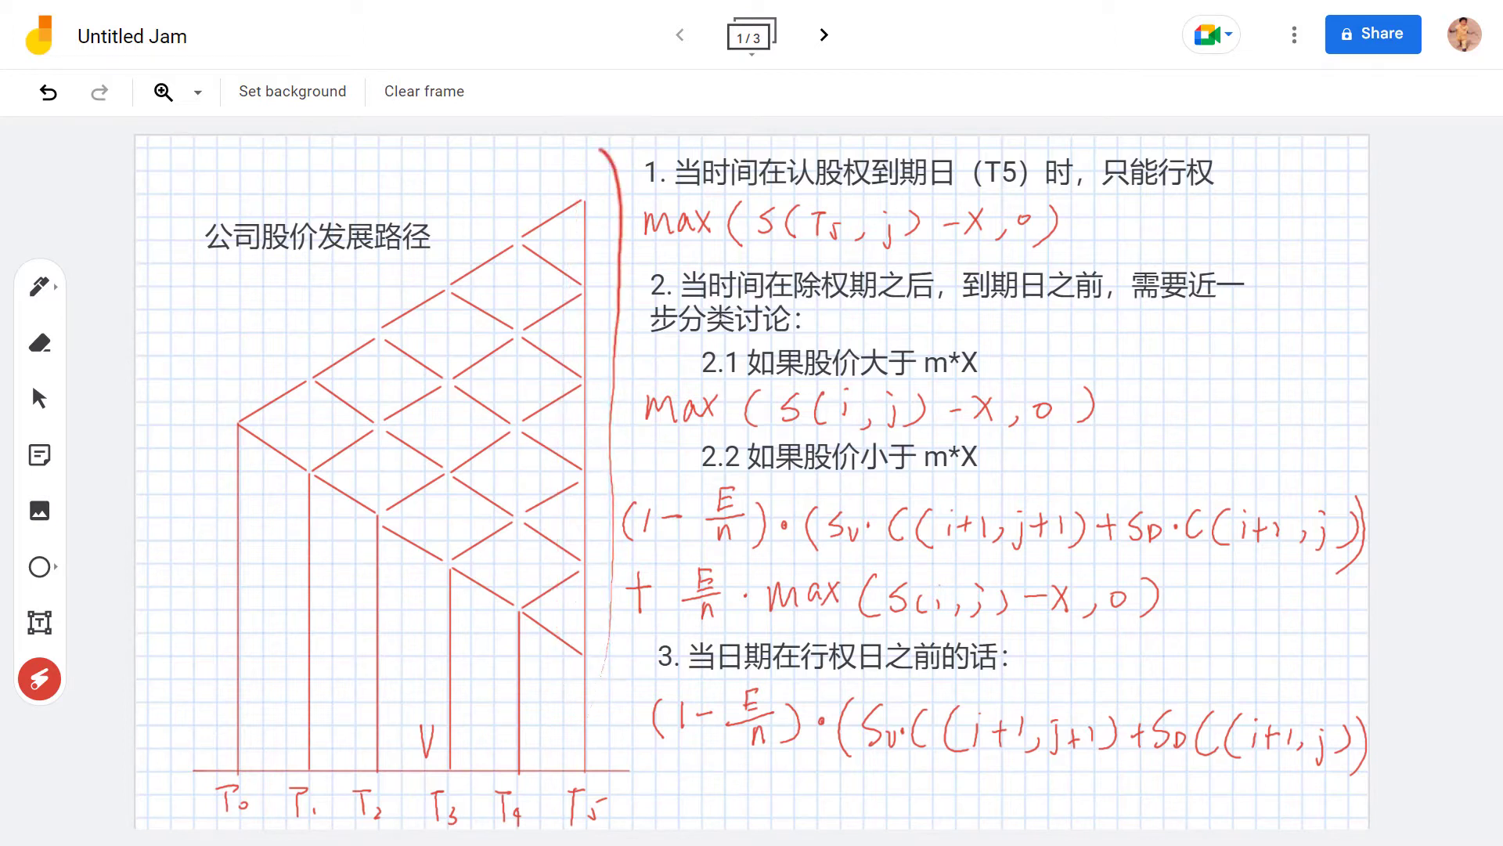
drag(600, 149, 600, 172)
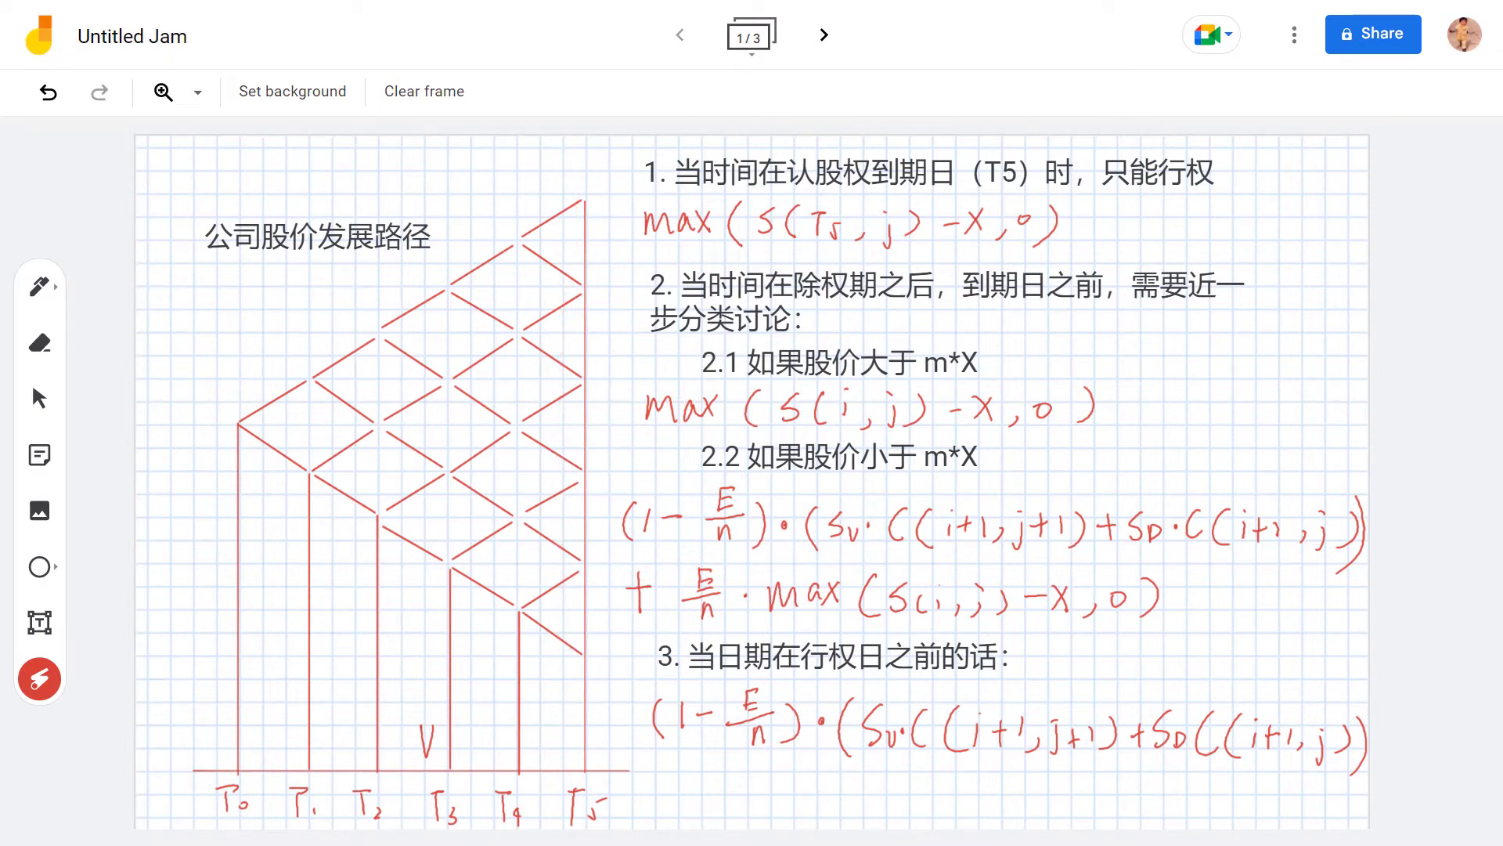
drag(421, 724, 435, 726)
drag(240, 662, 448, 661)
mouse_move(337, 501)
mouse_down()
mouse_move(383, 595)
mouse_move(609, 565)
mouse_up()
drag(274, 188, 260, 174)
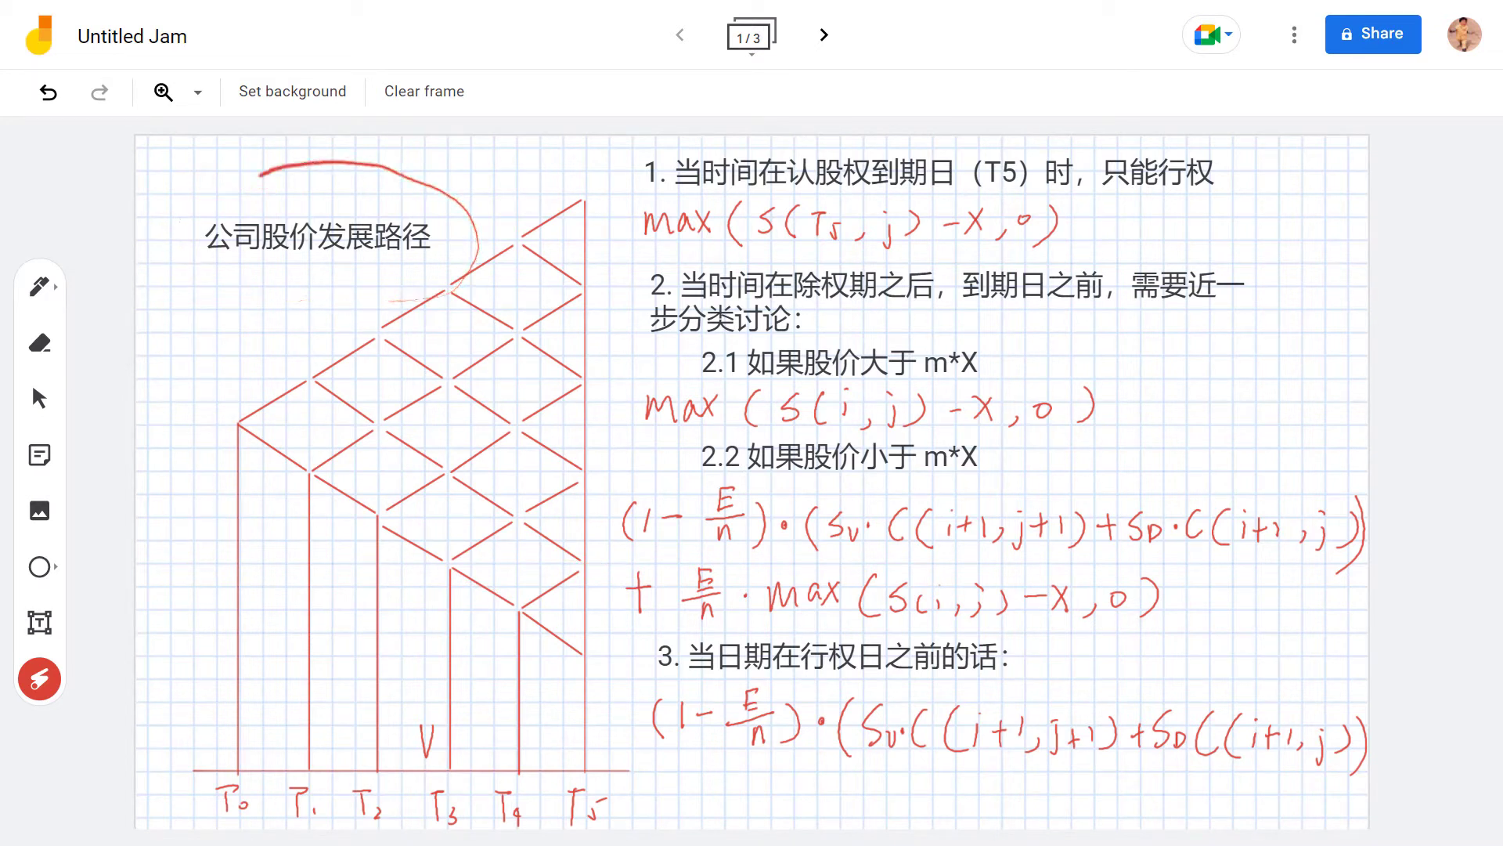
drag(234, 407, 239, 390)
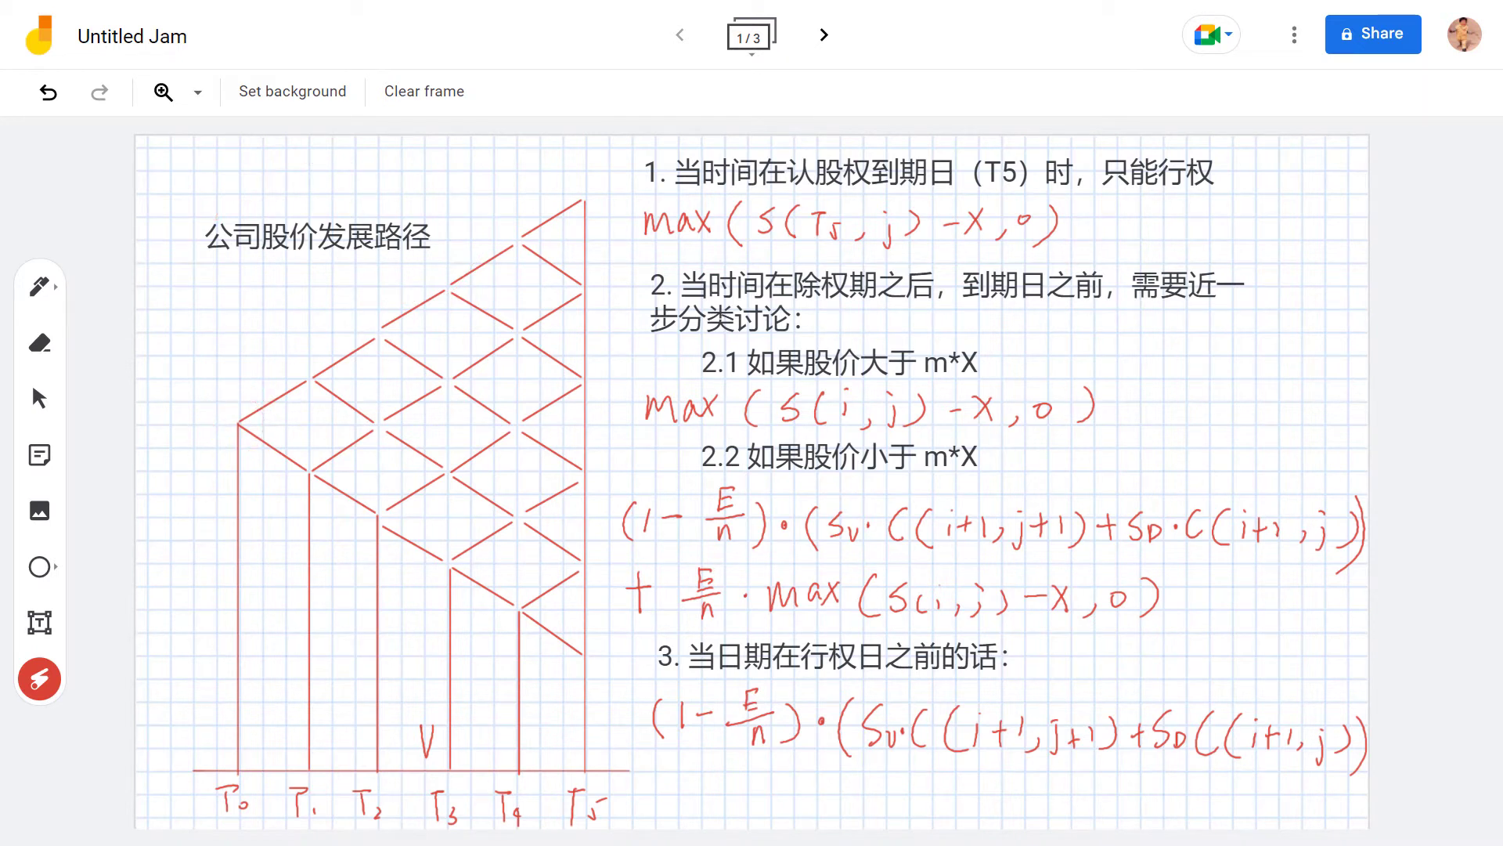
Trace down the T5 column and backward across the tree to the T4 column.
mouse_move(601, 177)
mouse_down()
mouse_move(570, 670)
mouse_move(587, 174)
mouse_move(609, 554)
mouse_up()
mouse_move(587, 178)
mouse_down()
mouse_move(613, 498)
mouse_move(574, 186)
mouse_move(569, 202)
mouse_up()
drag(591, 434, 286, 447)
mouse_move(521, 213)
mouse_down()
mouse_move(490, 435)
mouse_move(509, 658)
mouse_move(540, 391)
mouse_move(512, 194)
mouse_up()
mouse_move(548, 439)
mouse_down()
mouse_move(587, 446)
mouse_move(578, 467)
mouse_up()
Trace backward through the T5, T4 and T3 columns toward T0.
mouse_move(593, 185)
mouse_down()
mouse_move(580, 689)
mouse_move(581, 188)
mouse_up()
mouse_move(584, 446)
mouse_down()
mouse_move(521, 440)
mouse_move(536, 458)
mouse_up()
mouse_move(440, 284)
mouse_down()
mouse_move(458, 603)
mouse_move(450, 251)
mouse_move(422, 547)
mouse_move(452, 618)
mouse_up()
drag(466, 463, 505, 477)
mouse_move(511, 202)
mouse_down()
mouse_move(516, 658)
mouse_move(540, 281)
mouse_move(507, 205)
mouse_up()
mouse_move(596, 168)
mouse_down()
mouse_move(579, 674)
mouse_move(607, 227)
mouse_move(583, 153)
mouse_up()
drag(579, 456, 238, 423)
Circle case 1's max formula and S(T5, j), stepping up the T5 nodes for j.
mouse_move(632, 147)
mouse_down()
mouse_move(757, 233)
mouse_move(977, 227)
mouse_move(1237, 192)
mouse_move(841, 149)
mouse_up()
mouse_move(579, 179)
mouse_down()
mouse_move(570, 653)
mouse_move(596, 532)
mouse_move(587, 192)
mouse_up()
mouse_move(689, 188)
mouse_down()
mouse_move(622, 210)
mouse_move(626, 235)
mouse_move(649, 254)
mouse_move(984, 257)
mouse_move(1100, 200)
mouse_move(614, 196)
mouse_move(650, 259)
mouse_up()
mouse_move(763, 202)
mouse_down()
mouse_move(775, 259)
mouse_move(901, 266)
mouse_move(924, 188)
mouse_move(752, 200)
mouse_up()
drag(885, 215, 889, 233)
drag(576, 479, 601, 479)
drag(570, 379, 601, 384)
drag(575, 286, 583, 291)
Mark j and X, circle the whole max(S(T5,j)−X,0) formula, and return to Excel.
drag(883, 213, 889, 267)
drag(833, 191, 830, 187)
mouse_move(971, 200)
mouse_down()
mouse_move(985, 233)
mouse_move(946, 233)
mouse_up()
mouse_move(979, 186)
mouse_down()
mouse_move(963, 259)
mouse_move(1005, 200)
mouse_up()
mouse_move(653, 202)
mouse_down()
mouse_move(742, 274)
mouse_move(940, 279)
mouse_move(862, 181)
mouse_move(653, 200)
mouse_move(783, 278)
mouse_move(1092, 235)
mouse_up()
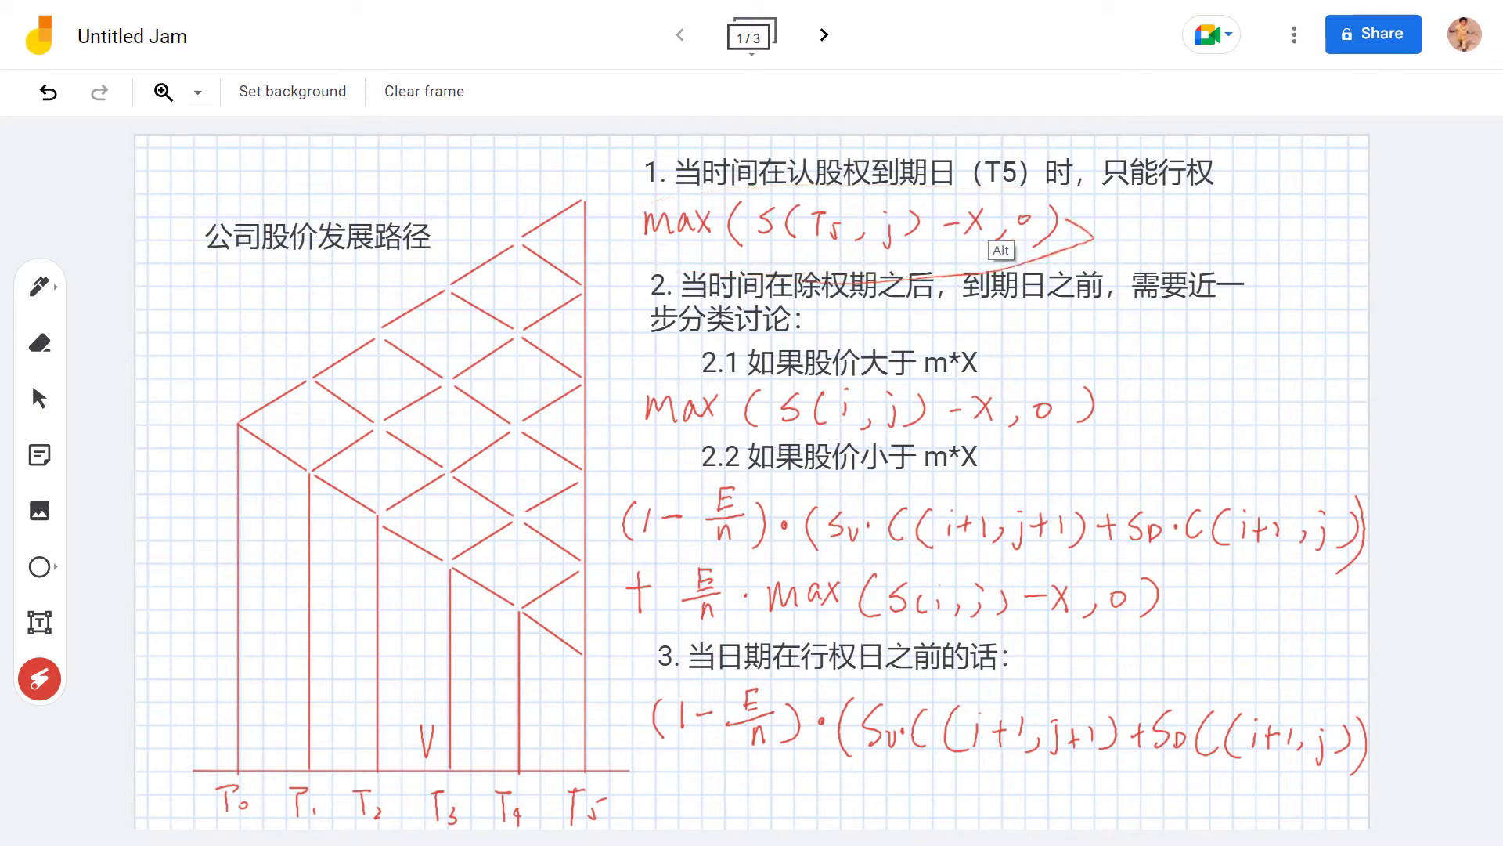
key(alt+Tab)
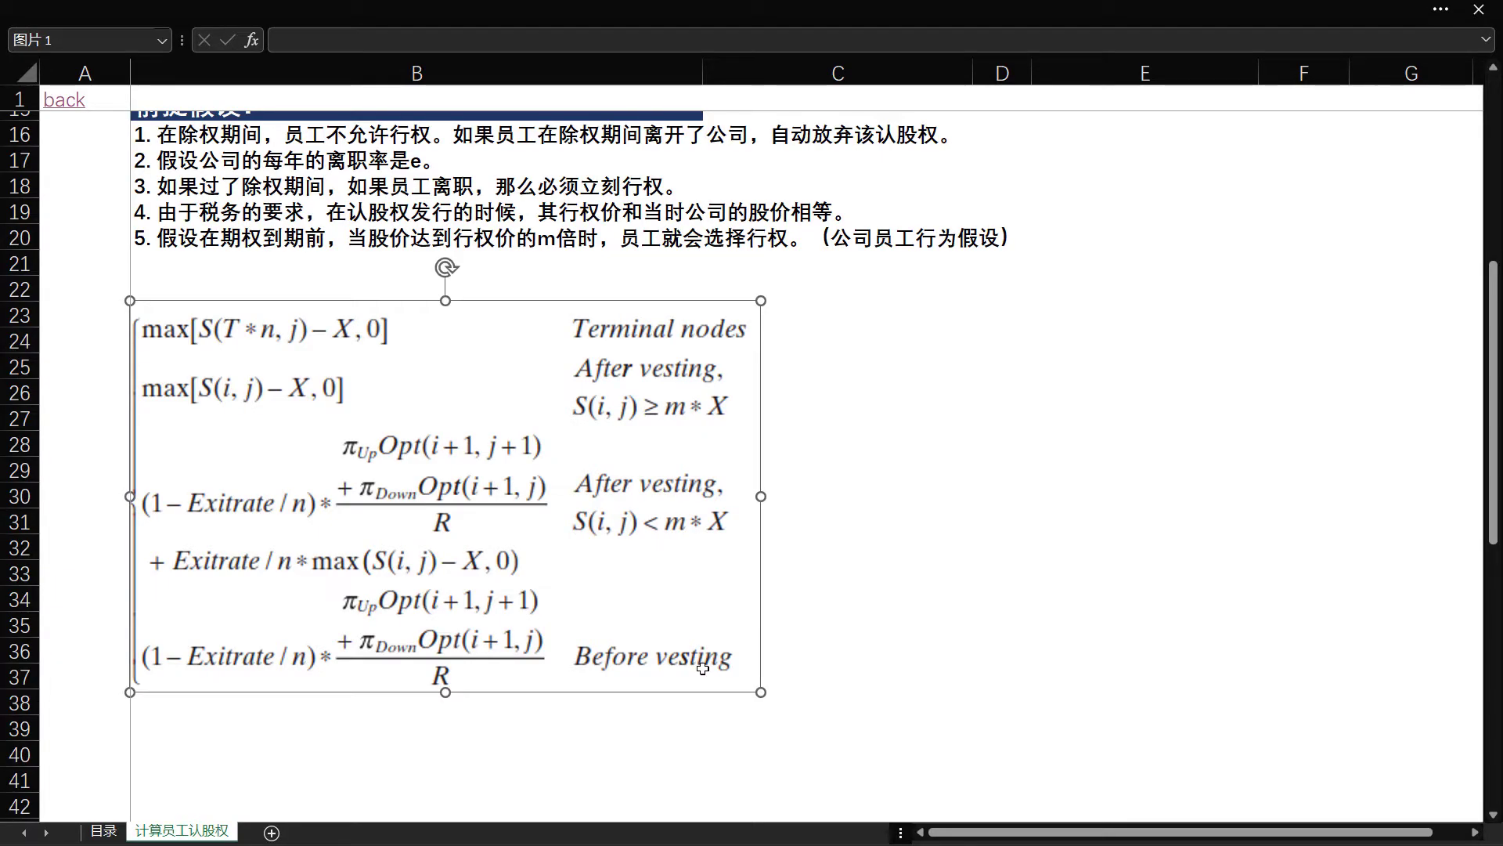
Scroll up to the input table and select the exercise multiple M in C12.
key(alt+Tab)
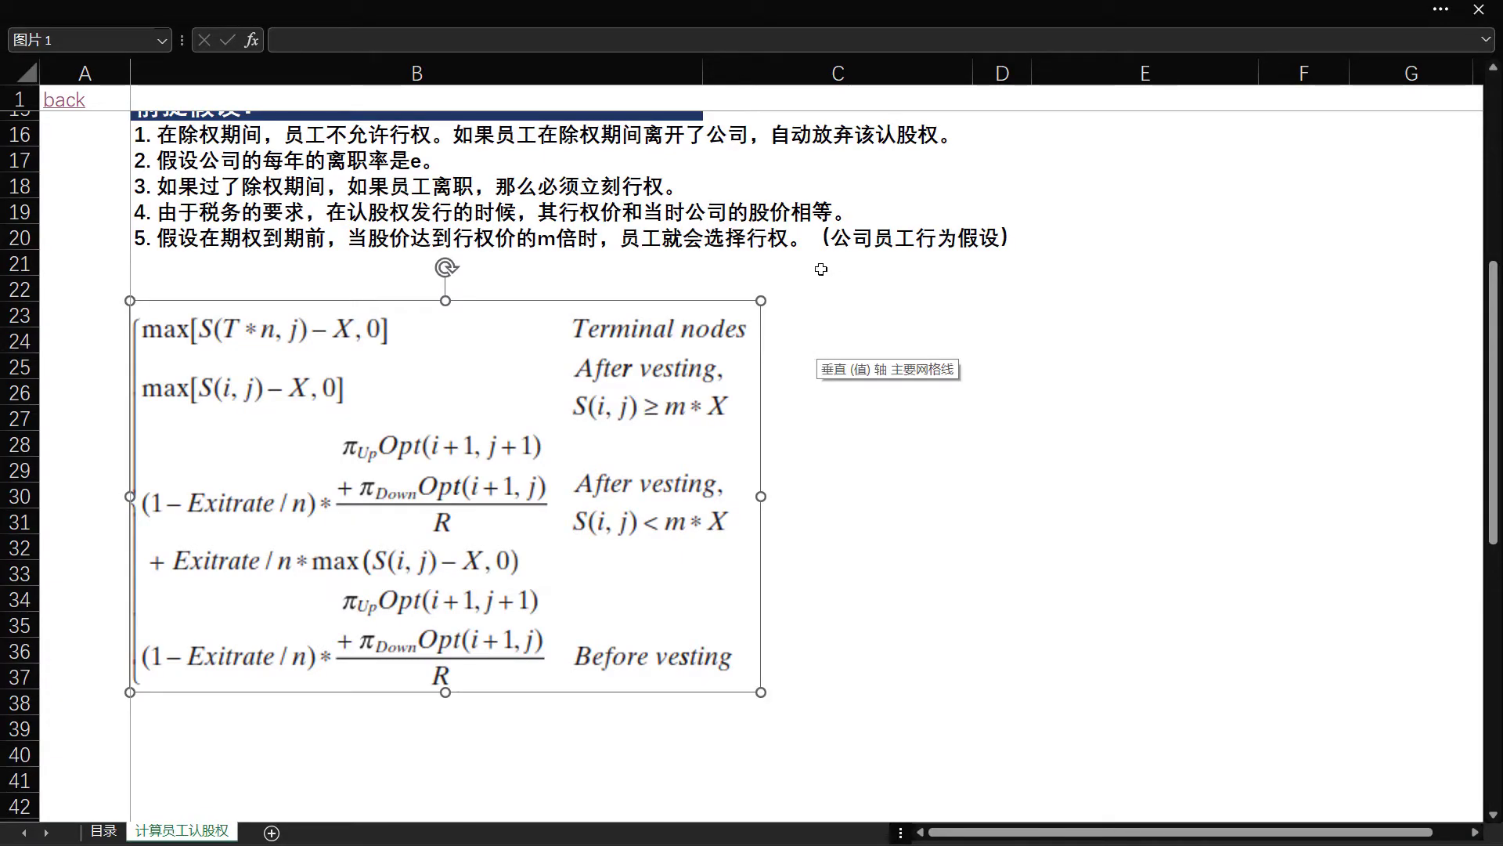
scroll(821, 269, up, 2)
scroll(705, 235, up, 4)
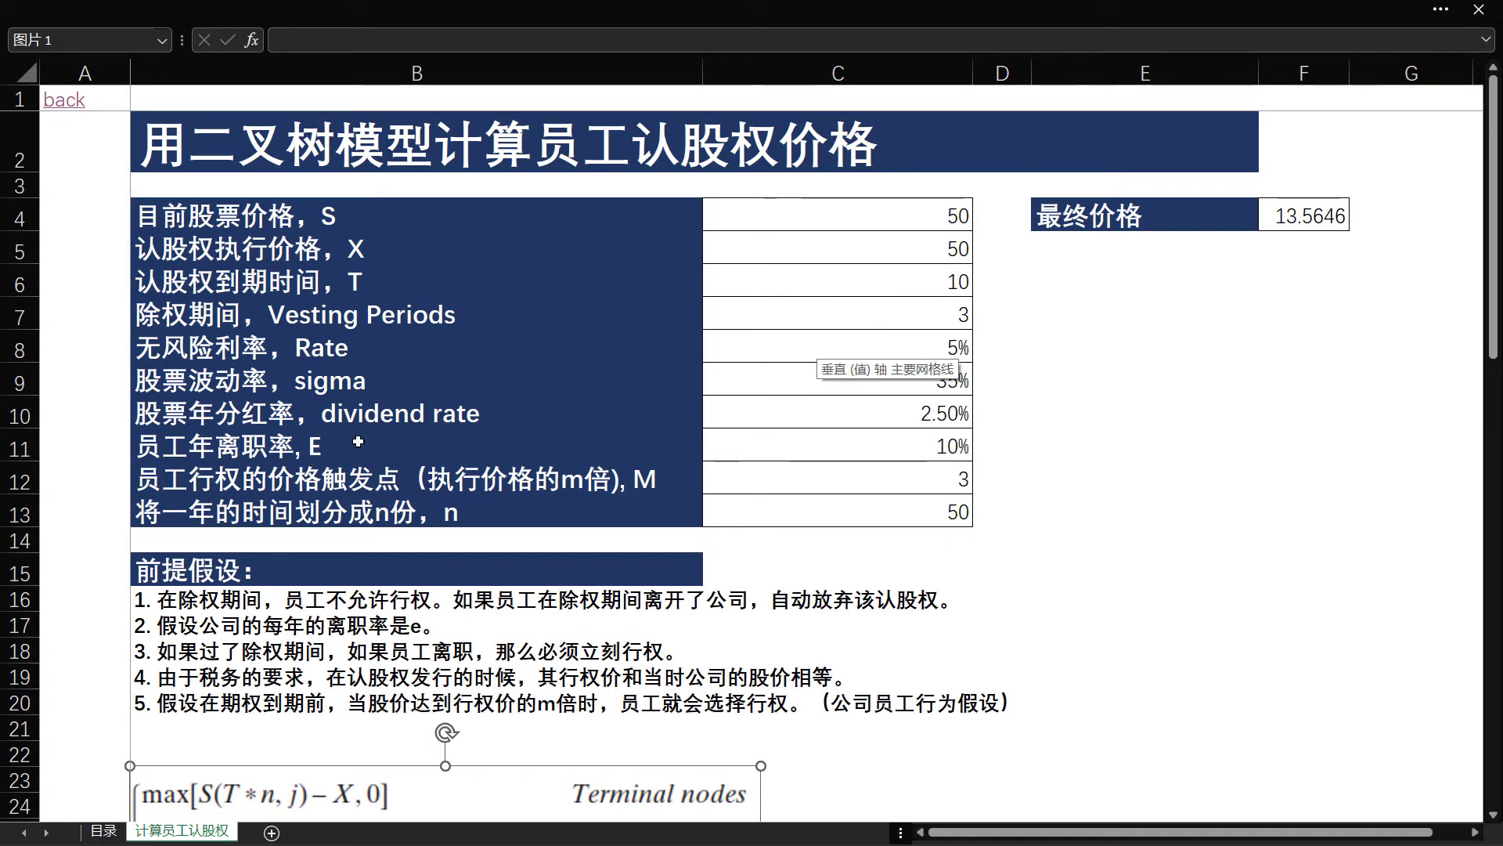
click(908, 467)
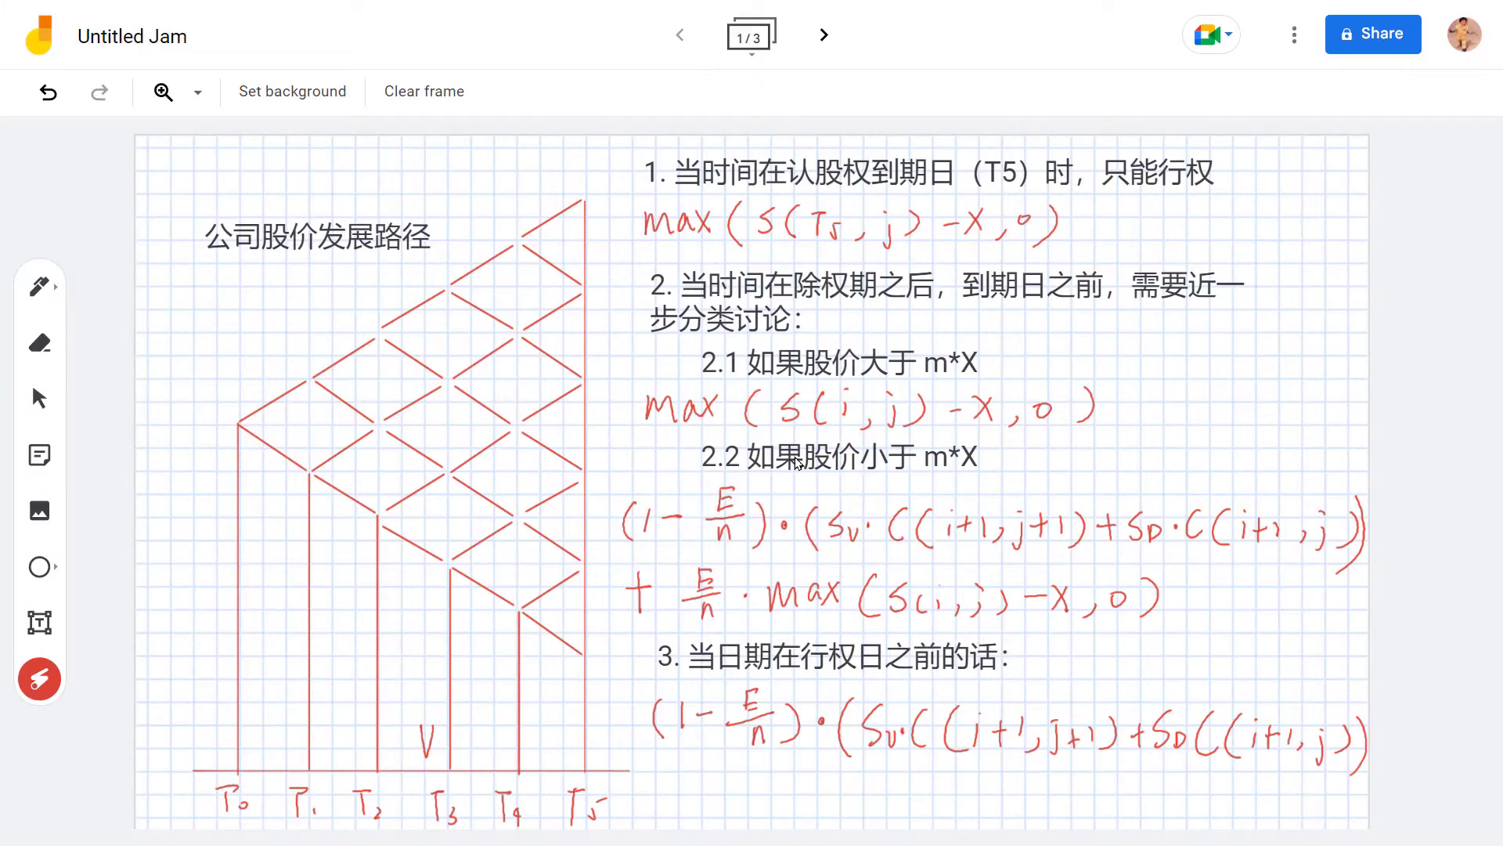
drag(885, 314, 814, 336)
mouse_move(707, 364)
mouse_down()
mouse_move(644, 395)
mouse_move(947, 448)
mouse_move(1158, 423)
mouse_move(702, 377)
mouse_up()
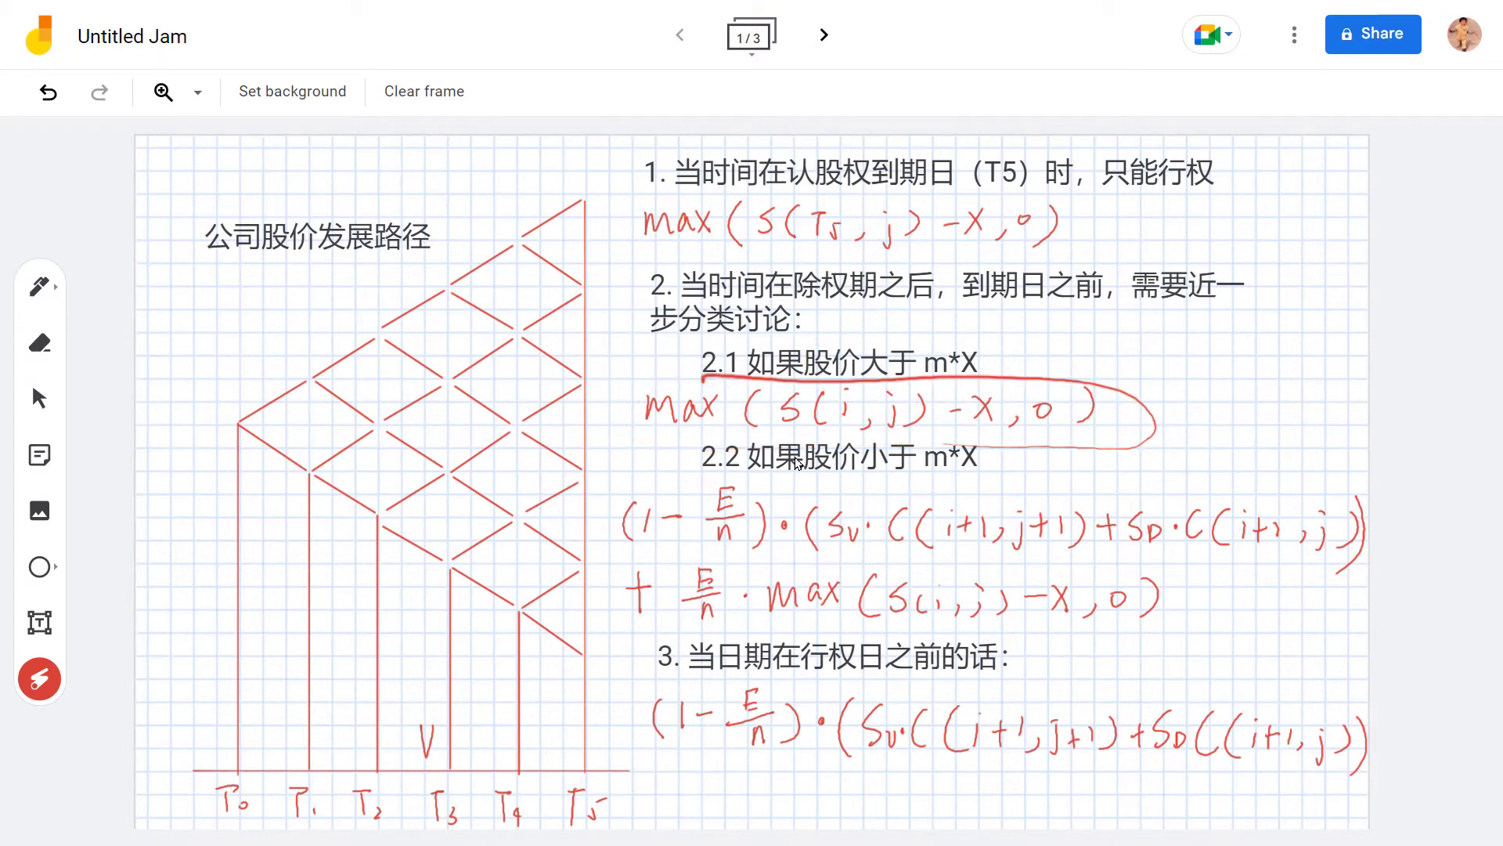
drag(841, 356, 873, 266)
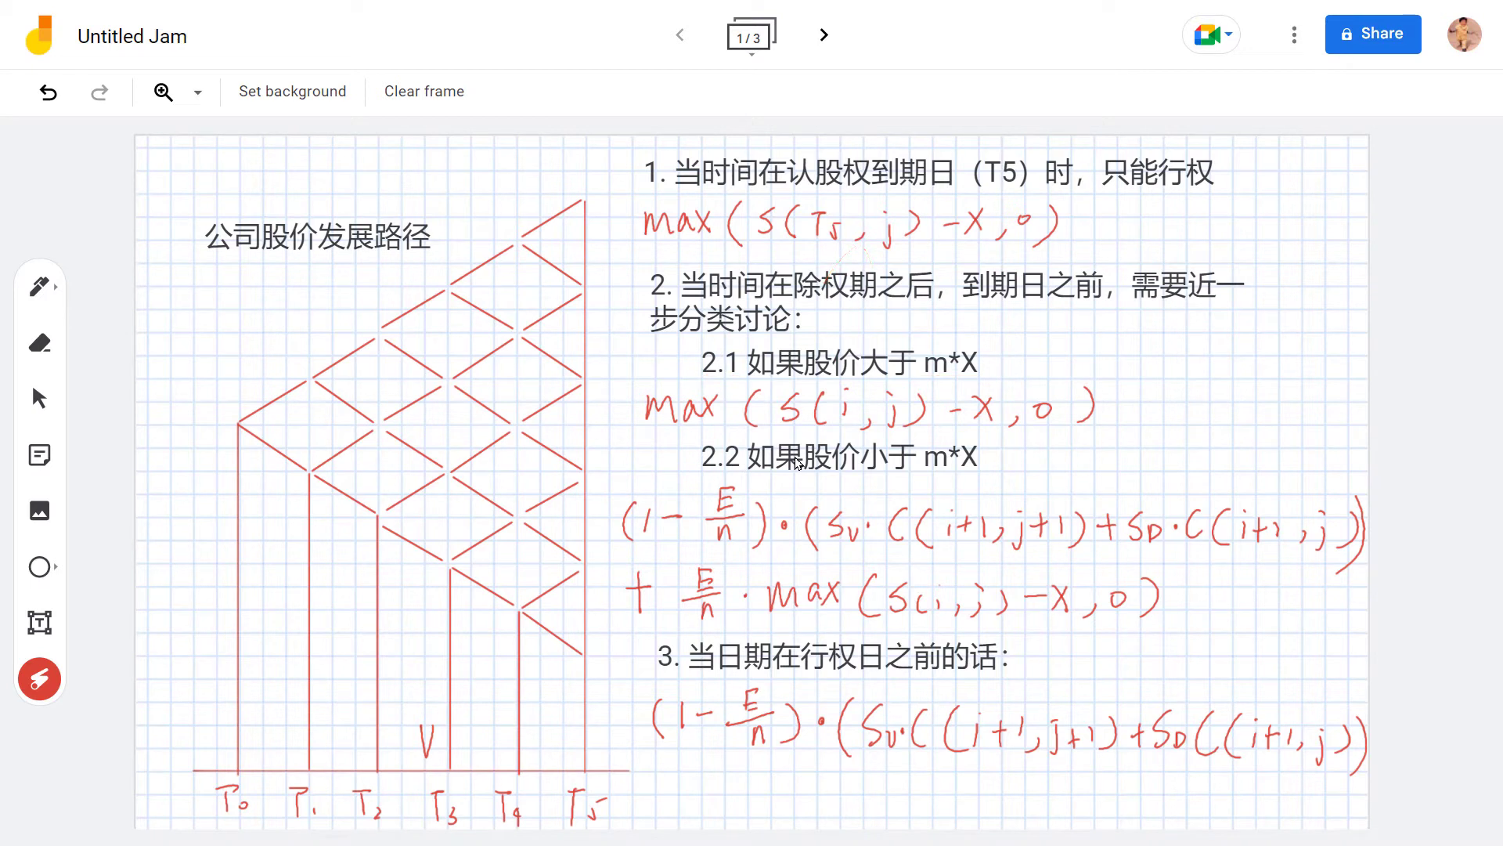
drag(803, 391, 782, 427)
drag(498, 785, 517, 822)
drag(521, 616, 517, 200)
drag(507, 414, 498, 223)
drag(647, 390, 1018, 362)
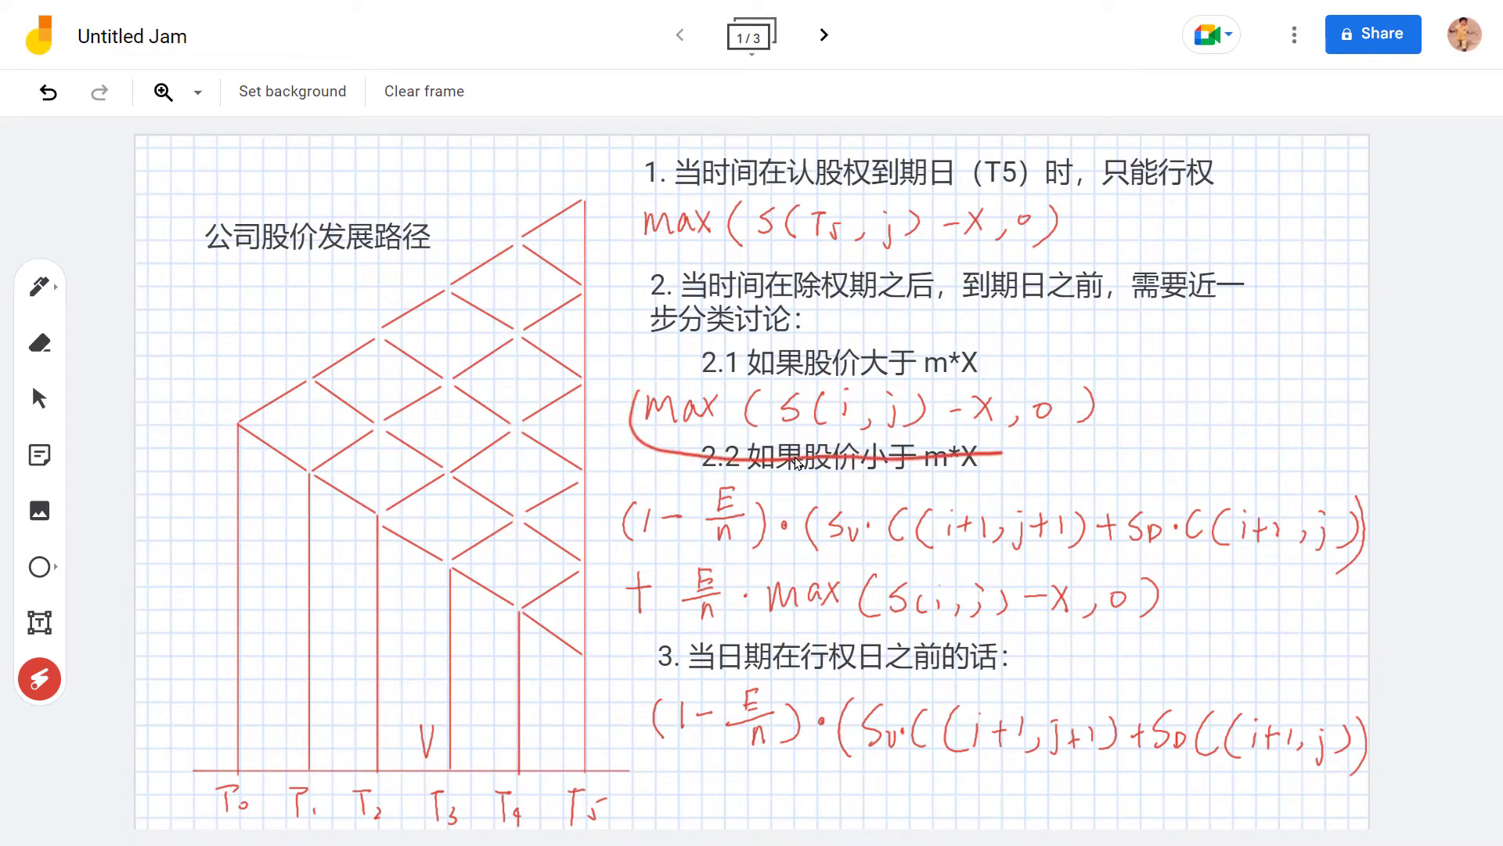
drag(642, 392, 995, 442)
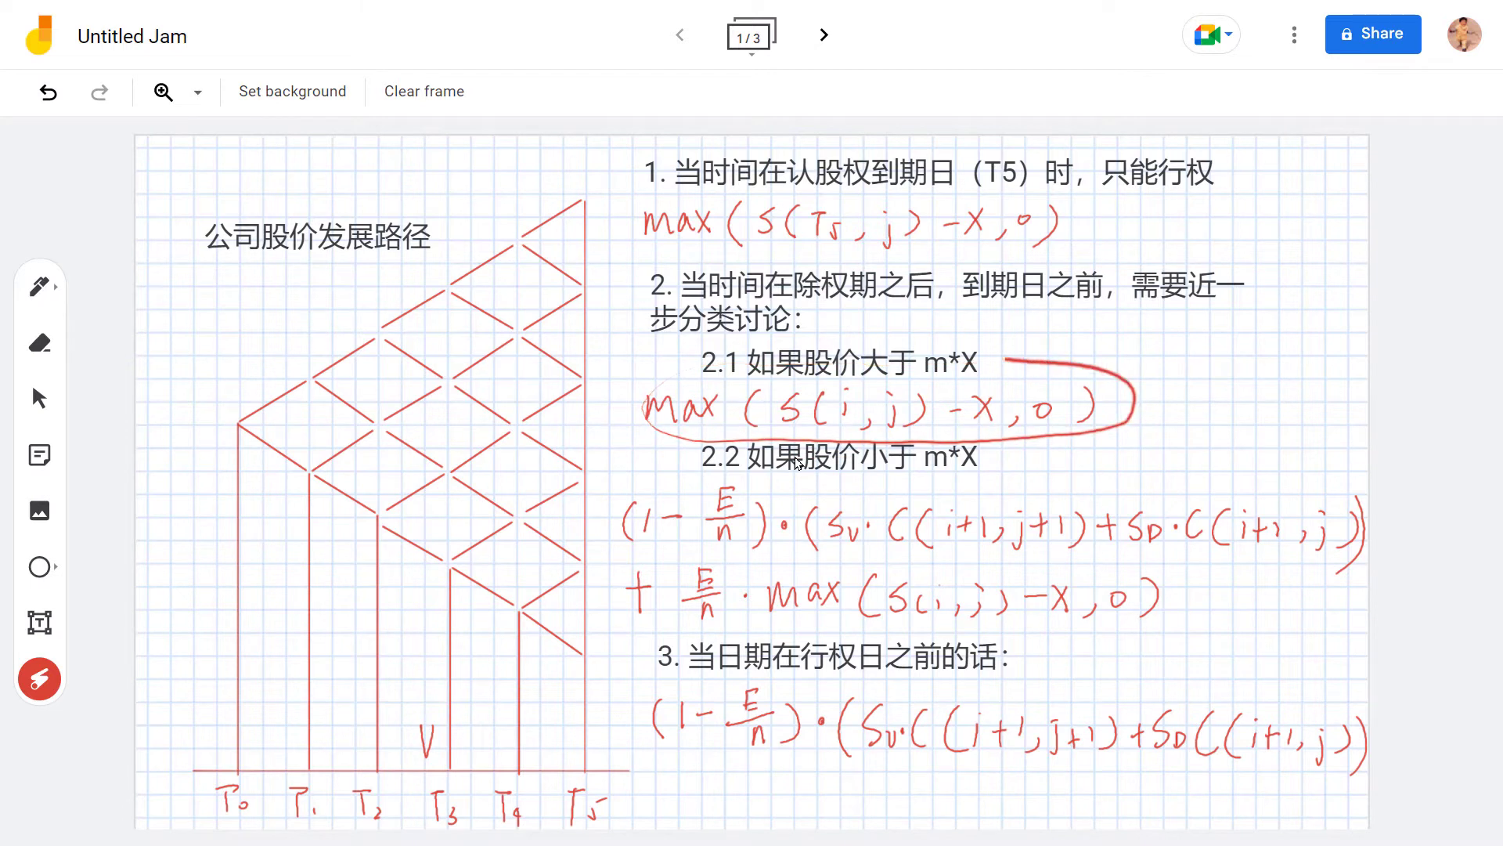
mouse_move(1135, 407)
mouse_down()
mouse_move(662, 357)
mouse_move(893, 438)
mouse_move(1111, 384)
mouse_up()
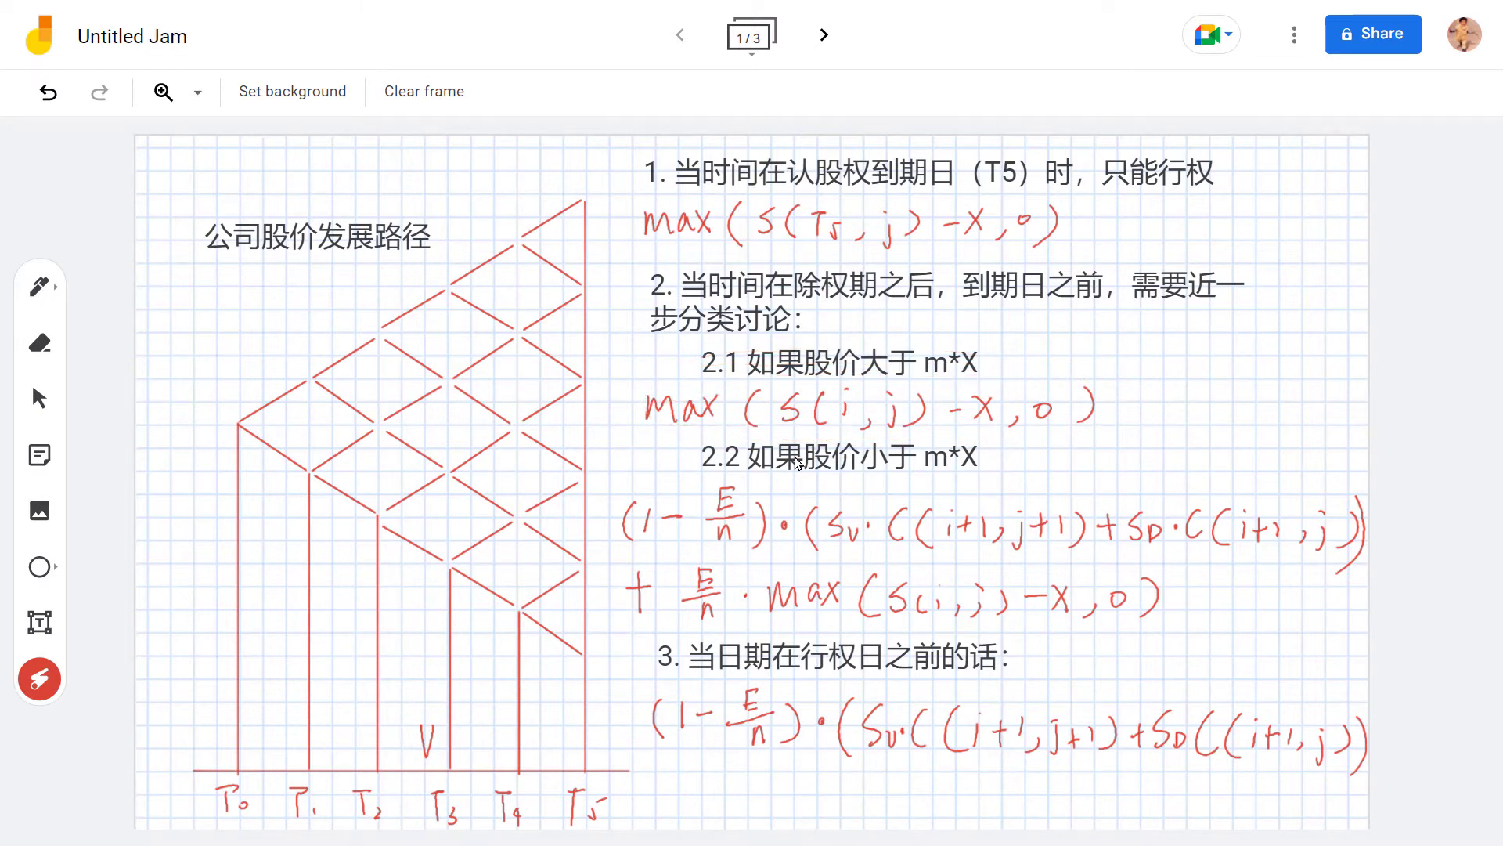
drag(861, 439, 814, 454)
drag(916, 447, 971, 430)
drag(926, 448, 924, 476)
mouse_move(970, 418)
mouse_down()
mouse_move(959, 502)
mouse_move(1014, 439)
mouse_move(940, 417)
mouse_move(963, 498)
mouse_up()
drag(975, 322, 960, 333)
drag(959, 427, 1006, 438)
drag(983, 428, 1006, 419)
key(alt+Tab)
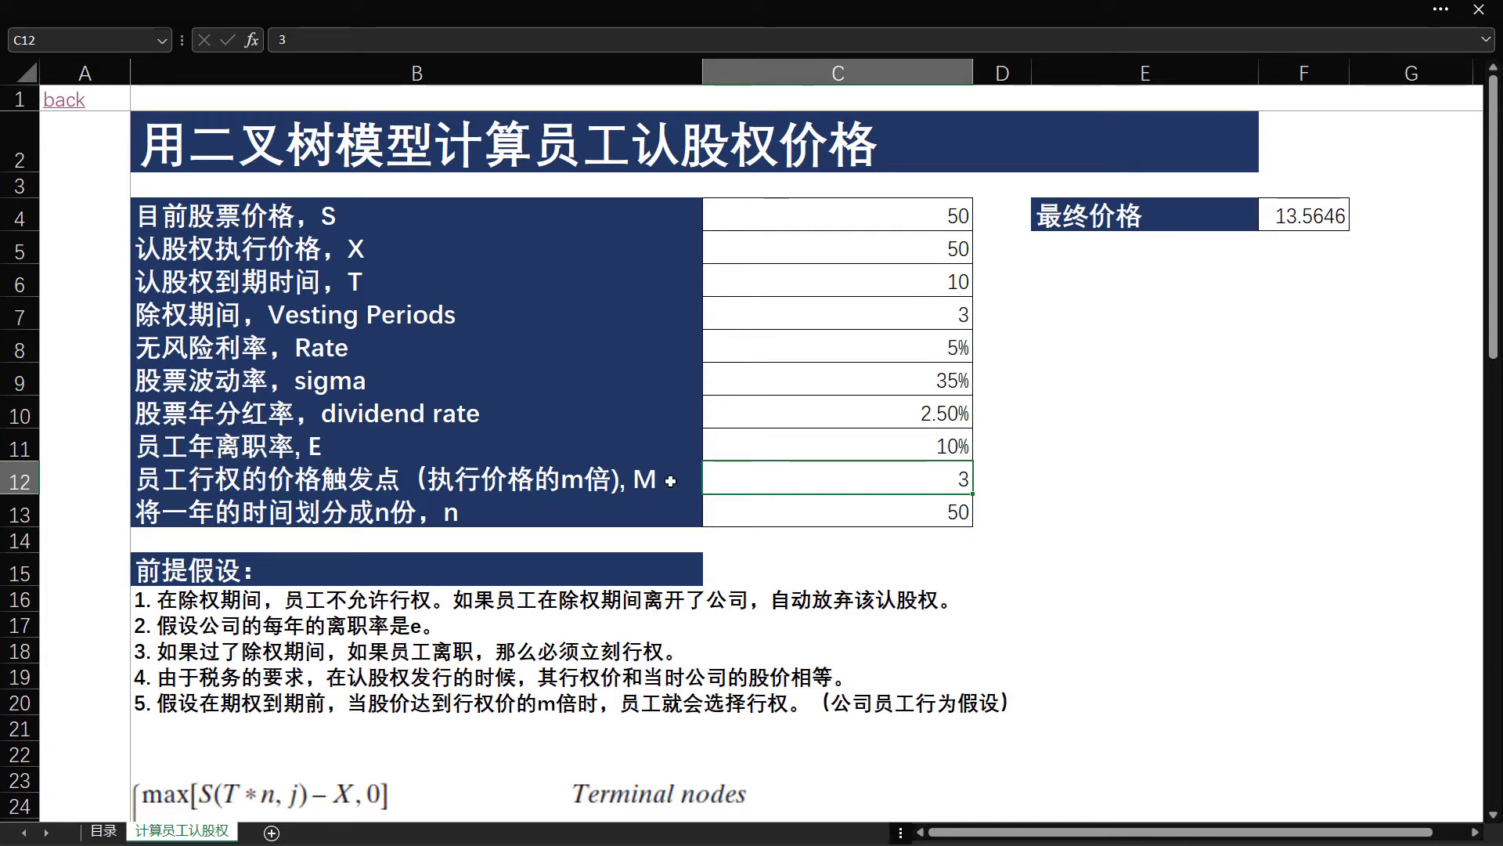
click(371, 444)
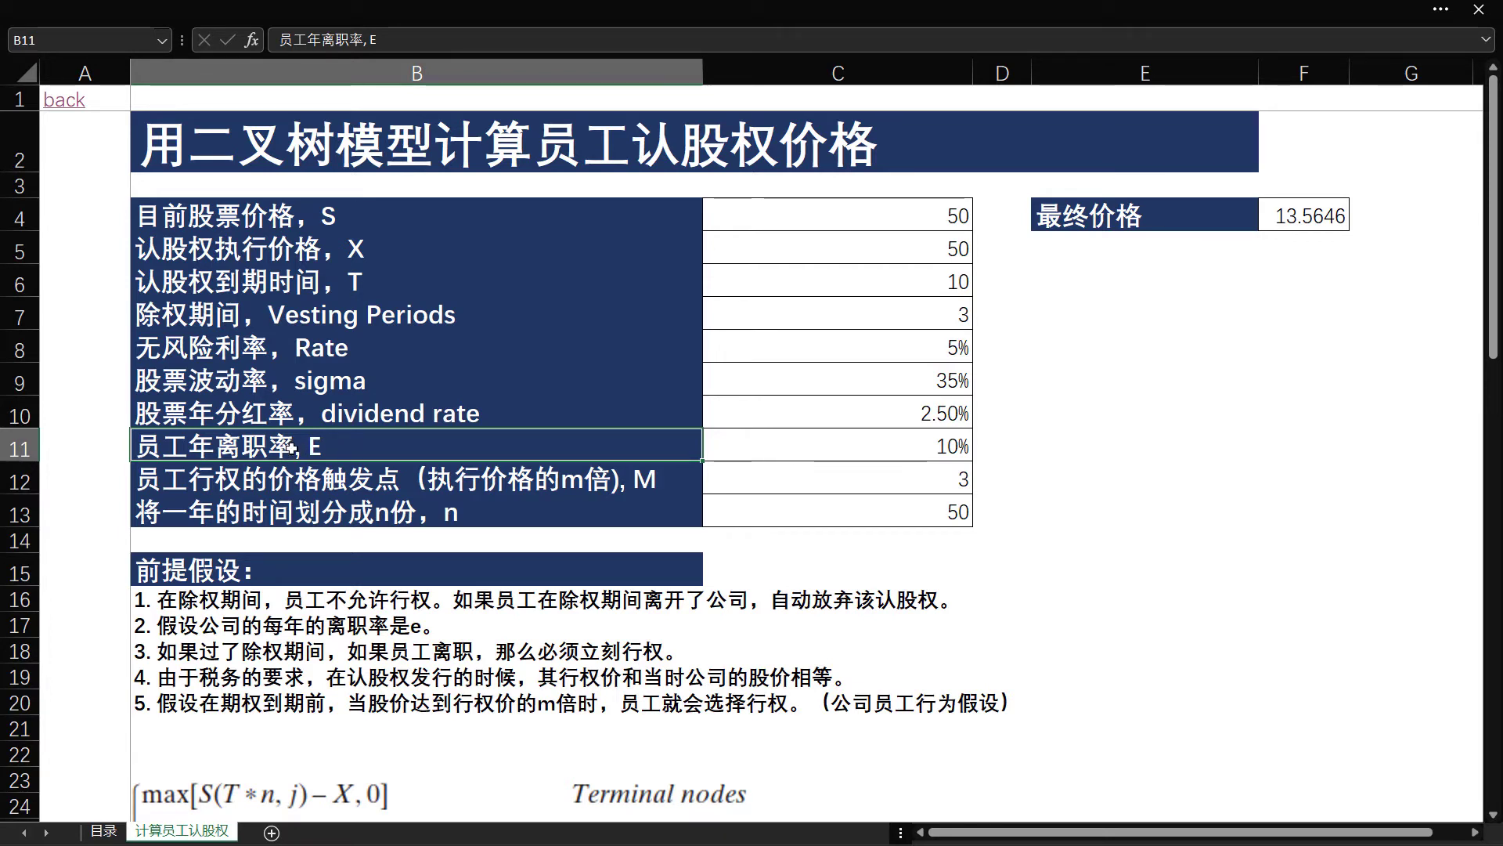
click(932, 445)
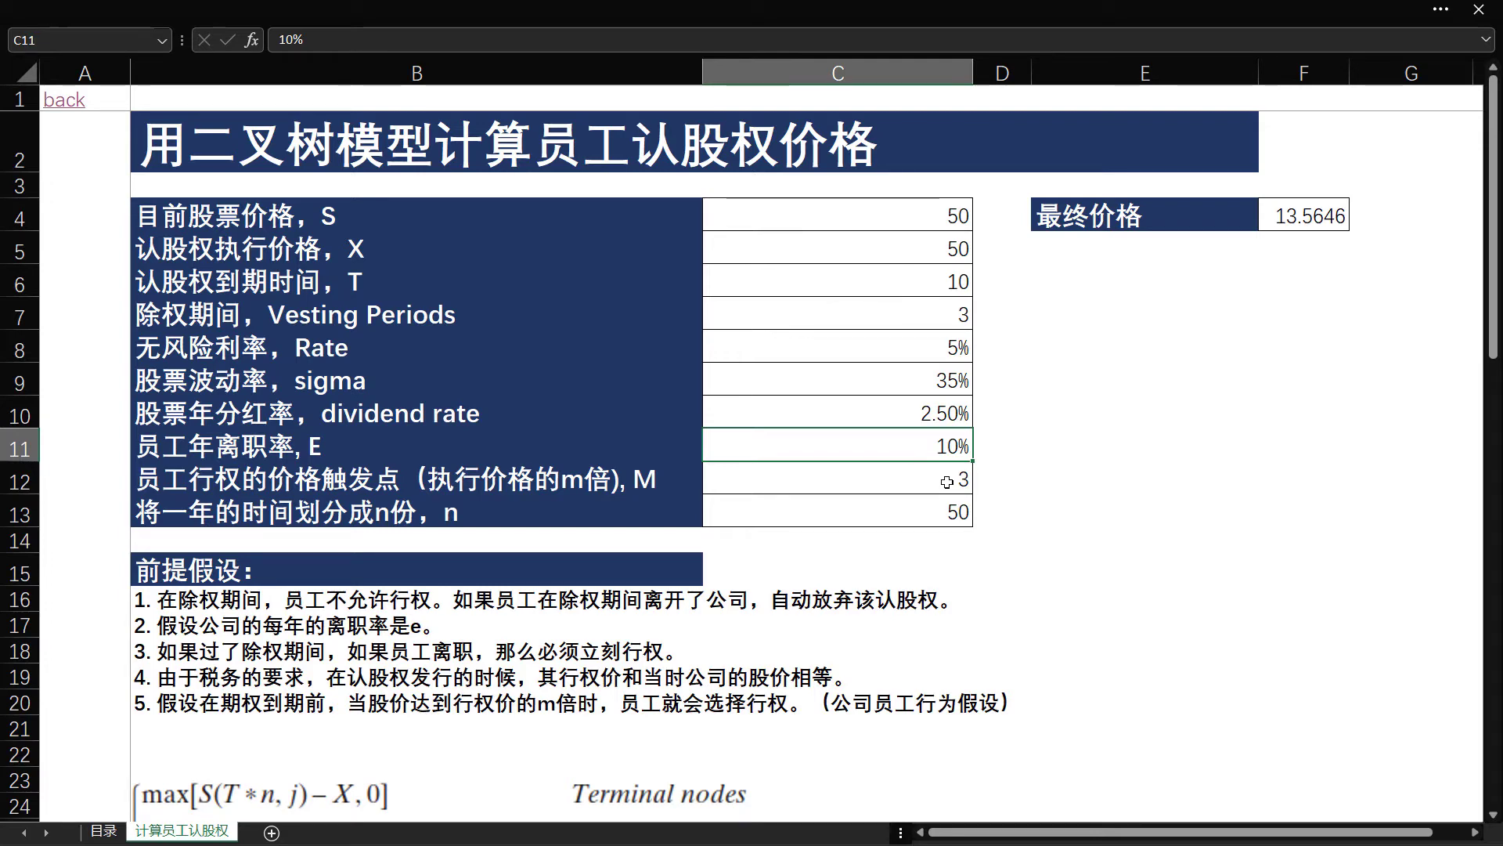
key(alt+Tab)
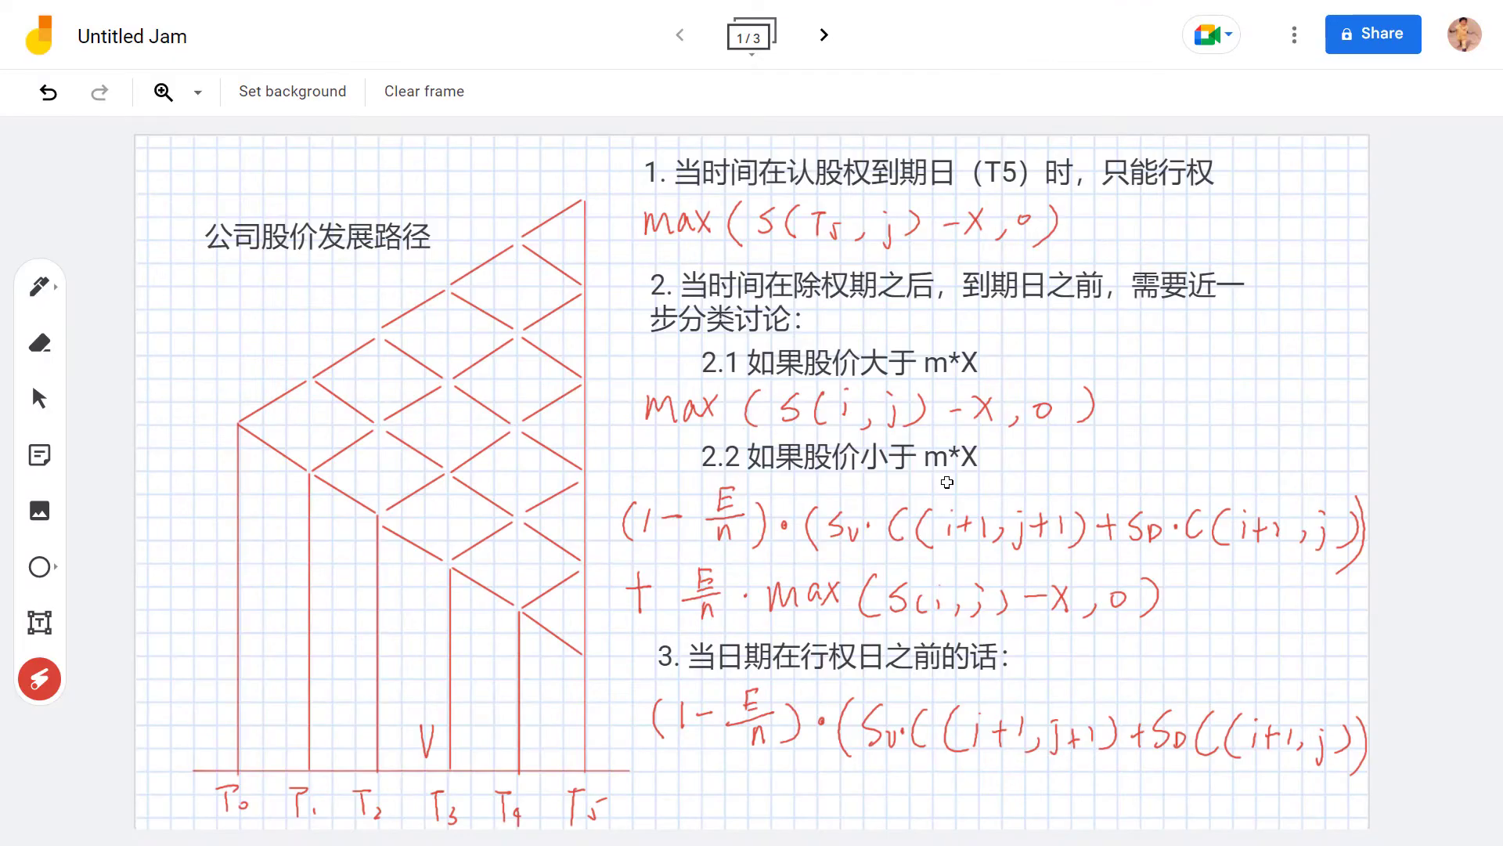
drag(947, 482, 948, 482)
drag(648, 548, 1366, 567)
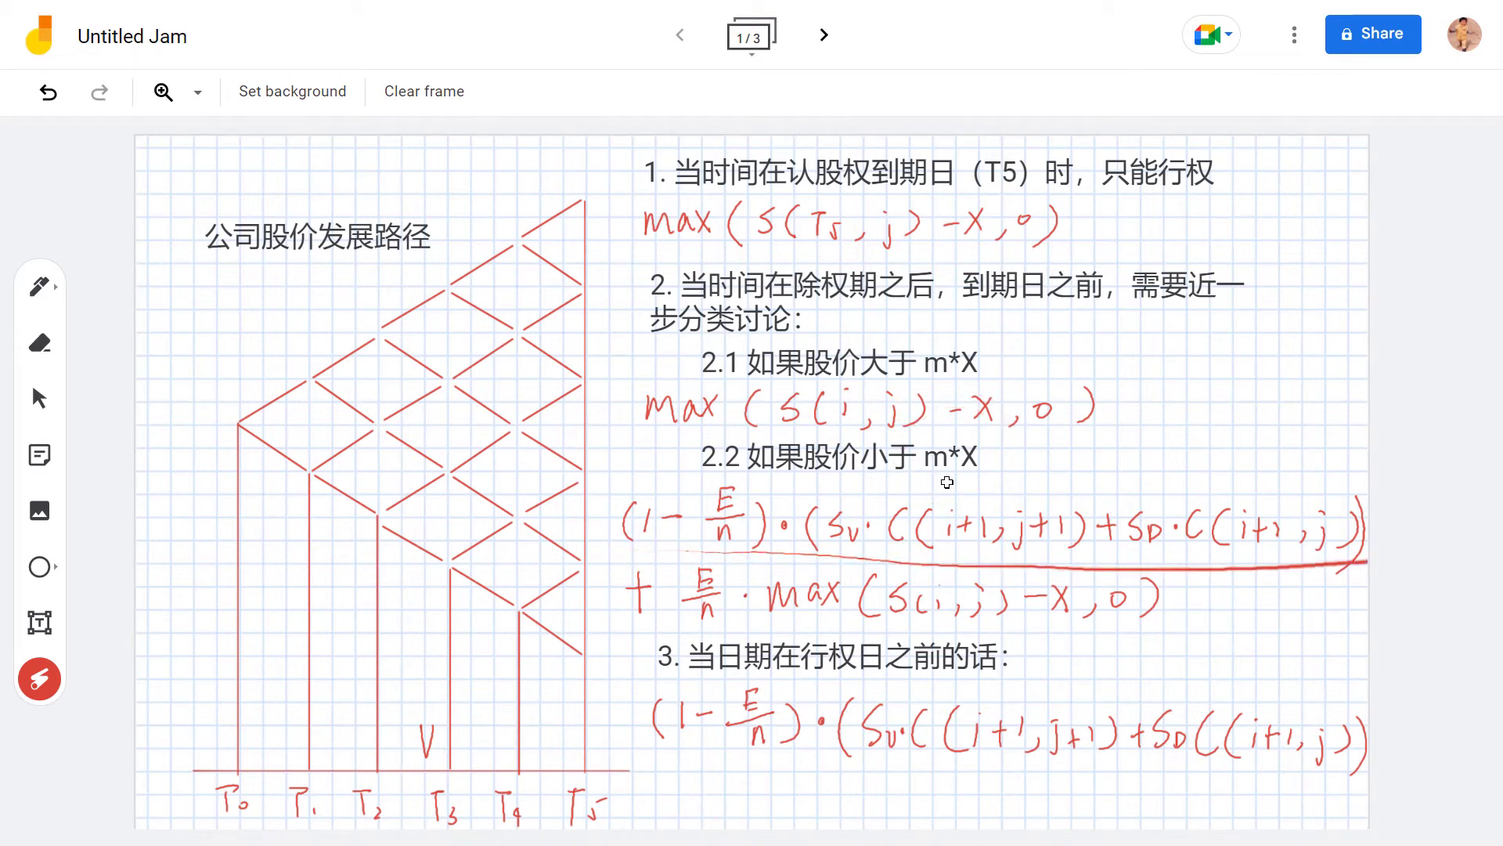
mouse_move(733, 475)
mouse_down()
mouse_move(709, 479)
mouse_move(729, 554)
mouse_up()
drag(305, 404, 258, 470)
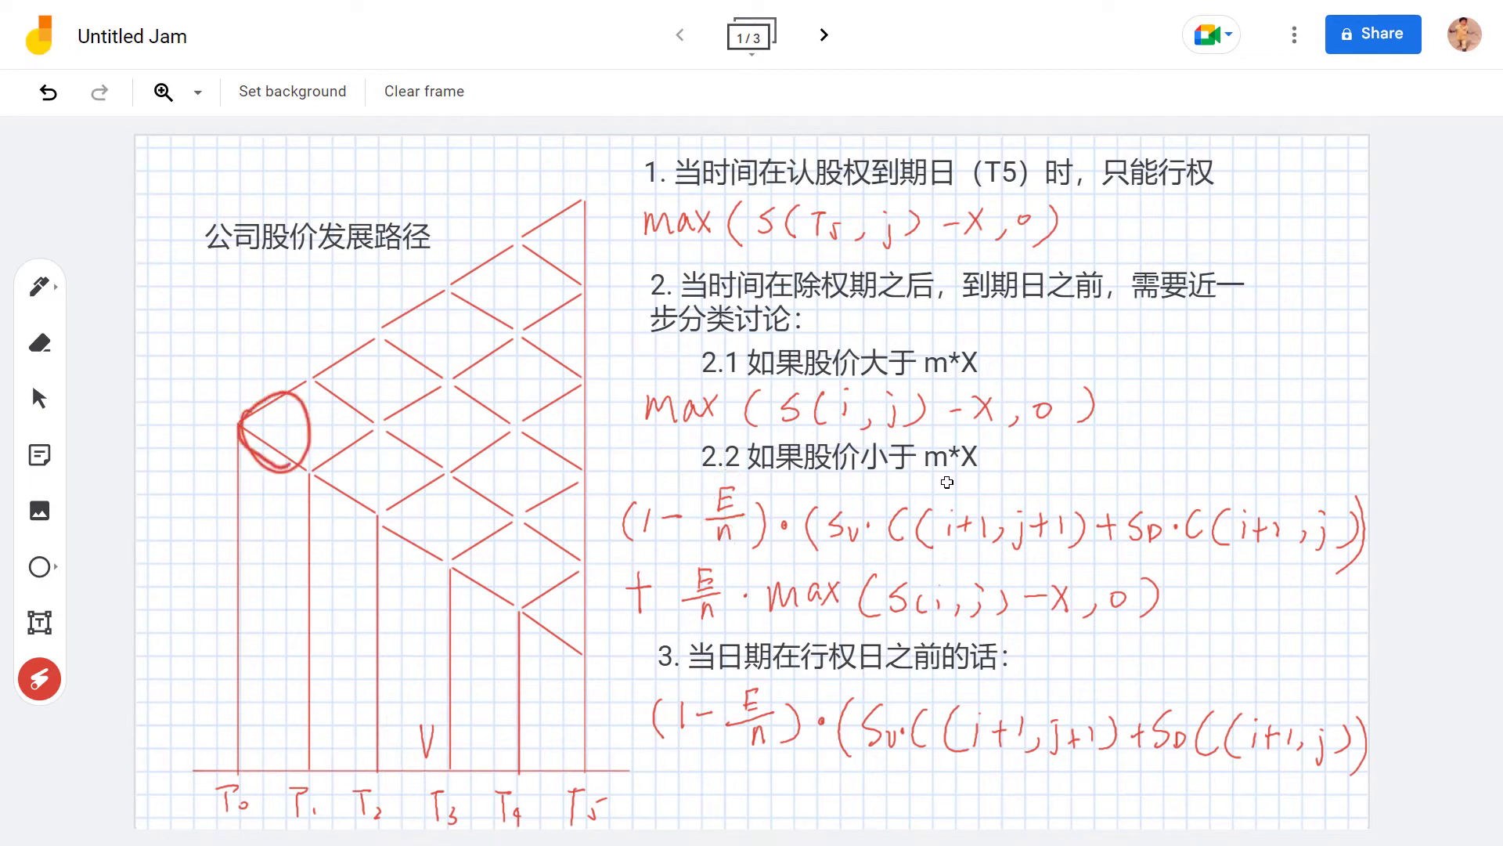
drag(748, 470, 717, 466)
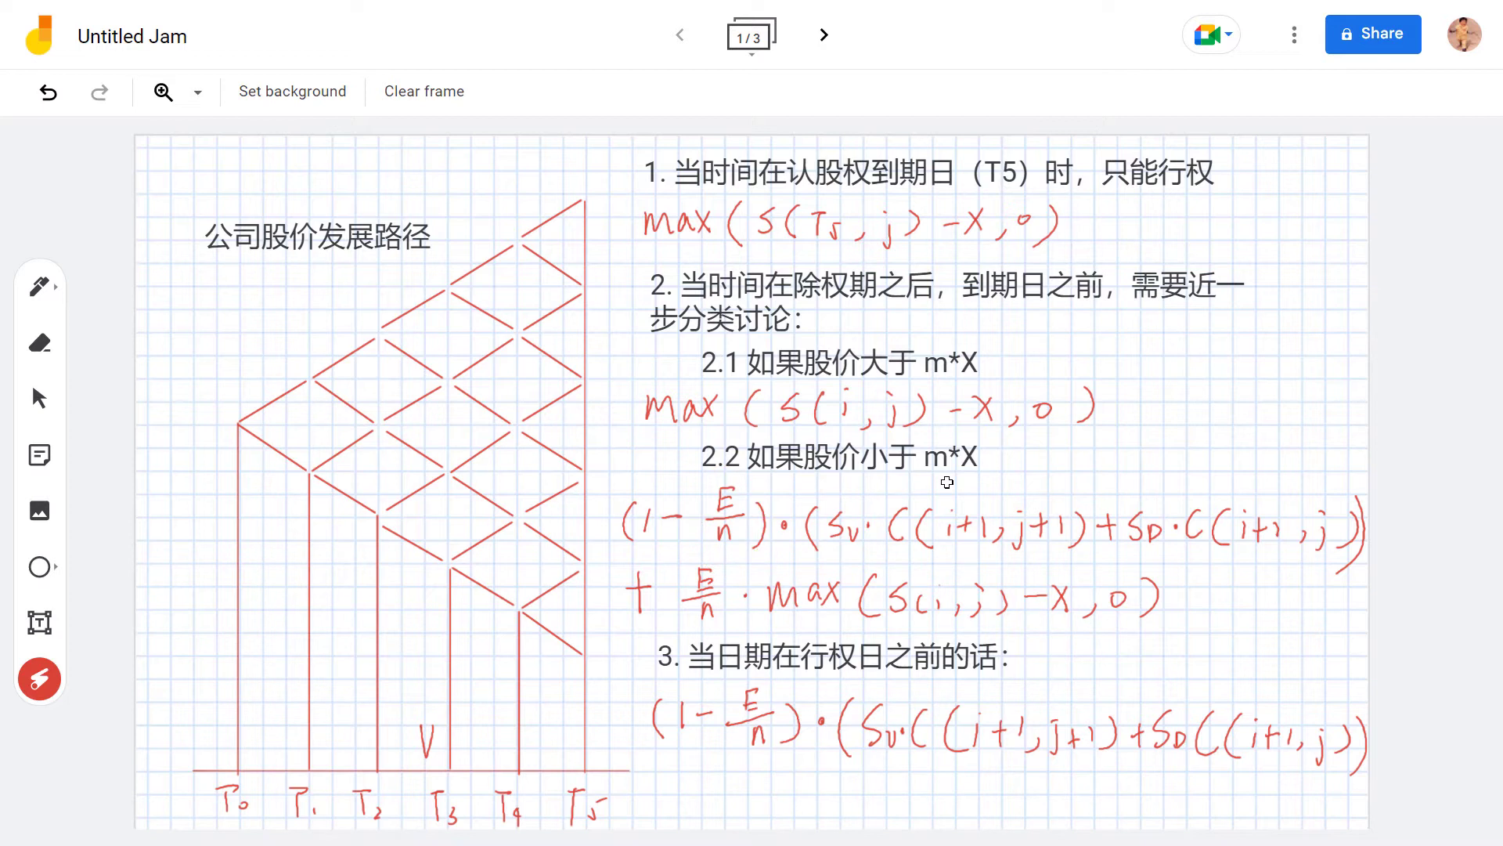
mouse_move(662, 469)
mouse_down()
mouse_move(685, 464)
mouse_move(603, 513)
mouse_up()
drag(938, 351, 963, 368)
mouse_move(585, 161)
mouse_down()
mouse_move(577, 392)
mouse_move(595, 693)
mouse_up()
drag(519, 236, 571, 207)
drag(847, 496, 839, 500)
drag(1151, 496, 1167, 498)
drag(800, 546, 1367, 556)
drag(852, 515, 1130, 465)
drag(853, 509, 852, 552)
drag(1171, 499, 1159, 498)
drag(908, 508, 900, 505)
drag(1202, 508, 1194, 505)
drag(561, 142, 594, 646)
drag(581, 202, 589, 191)
drag(523, 245, 584, 278)
mouse_move(661, 489)
mouse_down()
mouse_move(627, 540)
mouse_move(1264, 554)
mouse_move(1182, 485)
mouse_move(627, 501)
mouse_move(626, 544)
mouse_move(1210, 558)
mouse_move(1363, 540)
mouse_move(1010, 483)
mouse_move(801, 483)
mouse_move(632, 490)
mouse_move(626, 544)
mouse_move(1158, 560)
mouse_move(1363, 532)
mouse_move(1018, 486)
mouse_move(671, 489)
mouse_up()
drag(516, 252, 529, 229)
drag(521, 317, 519, 615)
drag(666, 618, 670, 583)
mouse_move(951, 569)
mouse_down()
mouse_move(1010, 607)
mouse_move(1074, 587)
mouse_up()
mouse_move(901, 560)
mouse_down()
mouse_move(861, 642)
mouse_move(1151, 595)
mouse_move(775, 595)
mouse_move(1139, 626)
mouse_up()
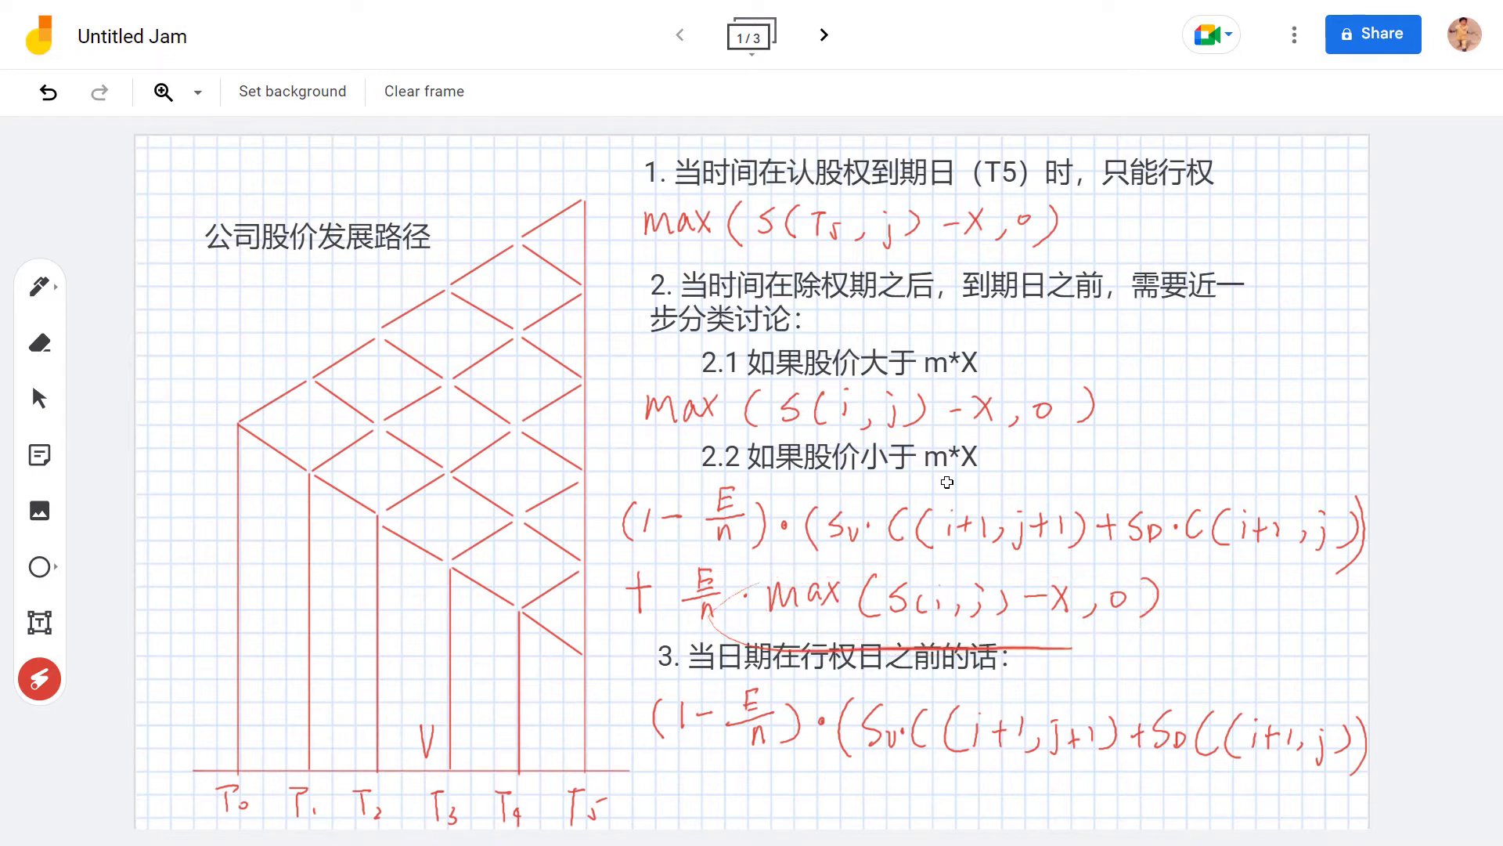
mouse_move(732, 429)
mouse_down()
mouse_move(595, 619)
mouse_move(1213, 627)
mouse_move(1366, 540)
mouse_move(858, 459)
mouse_up()
mouse_move(704, 450)
mouse_down()
mouse_move(618, 509)
mouse_move(611, 595)
mouse_move(1112, 642)
mouse_move(1339, 537)
mouse_move(978, 430)
mouse_move(705, 450)
mouse_move(619, 610)
mouse_move(1120, 632)
mouse_up()
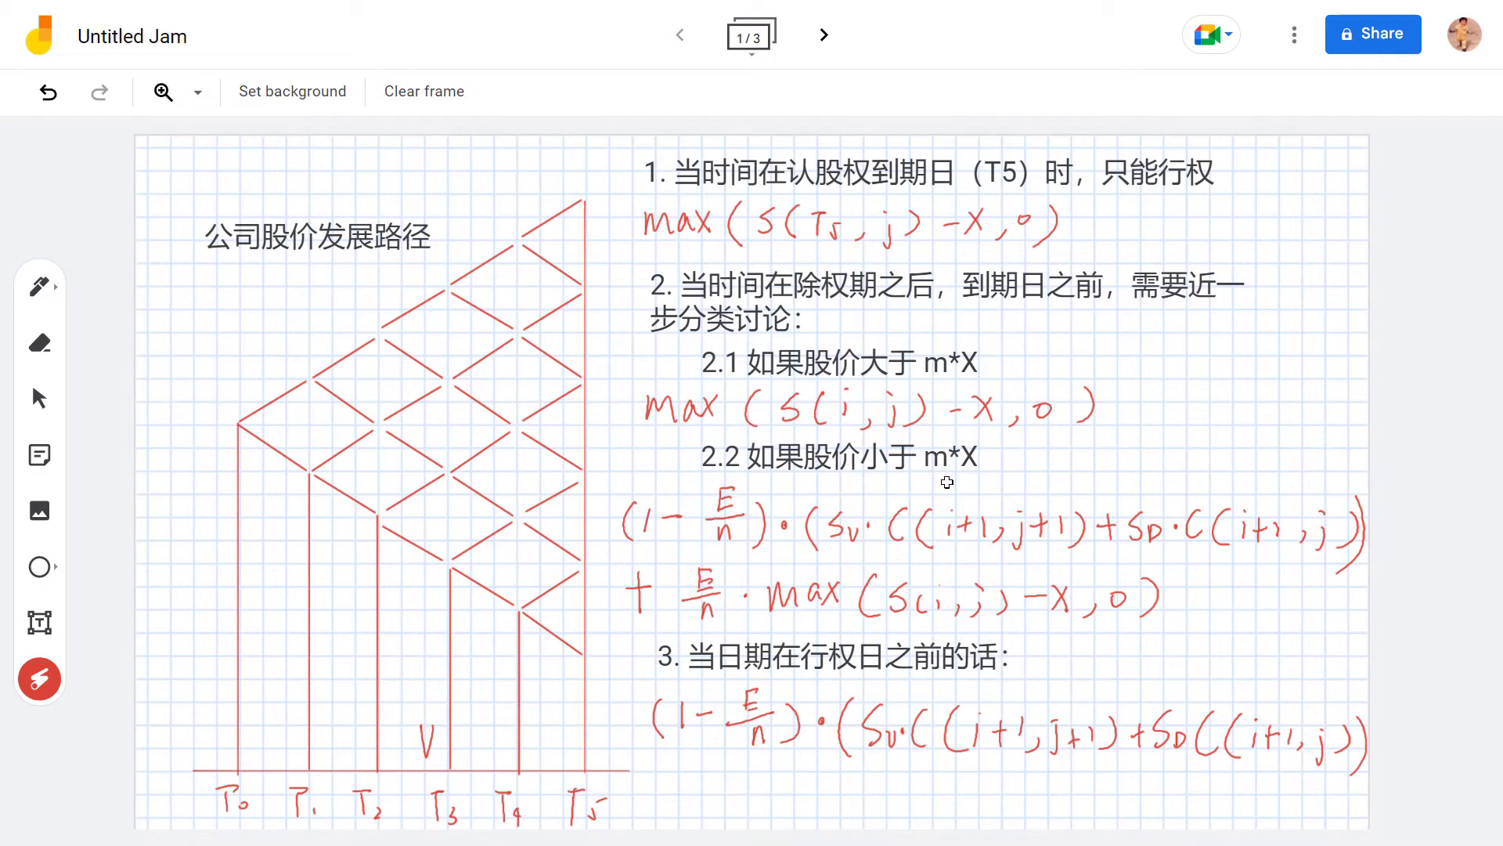
Write '+ E/n · 0' under formula 3 and highlight the new 0 term.
key(p)
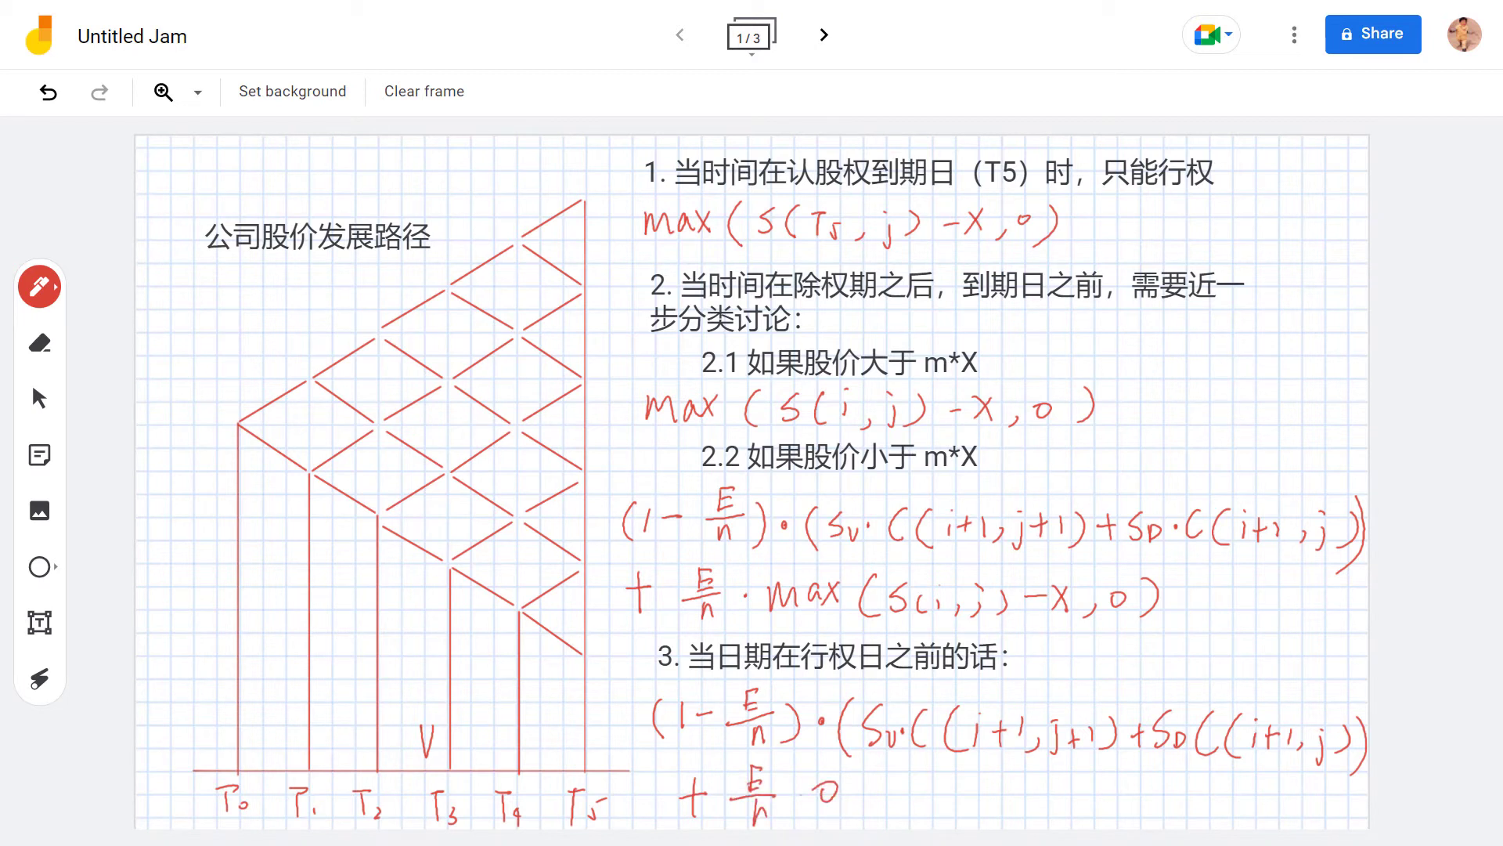
key(l)
mouse_move(791, 752)
mouse_down()
mouse_move(783, 783)
mouse_move(834, 798)
mouse_up()
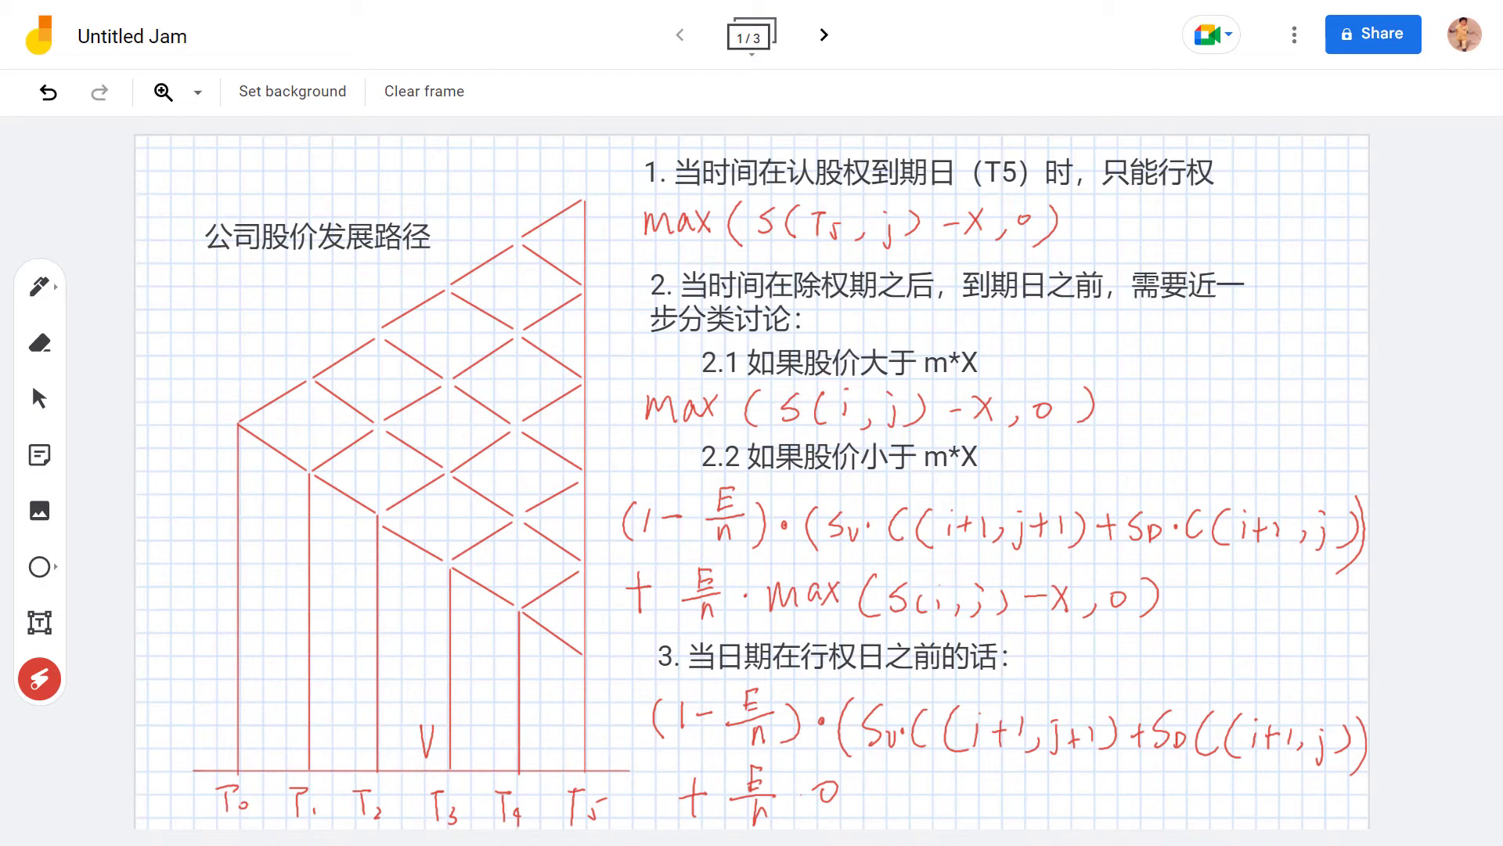
drag(1137, 740, 1171, 579)
Trace the T0–T3 columns of the tree and sweep back to the T0 starting node.
drag(379, 302, 388, 564)
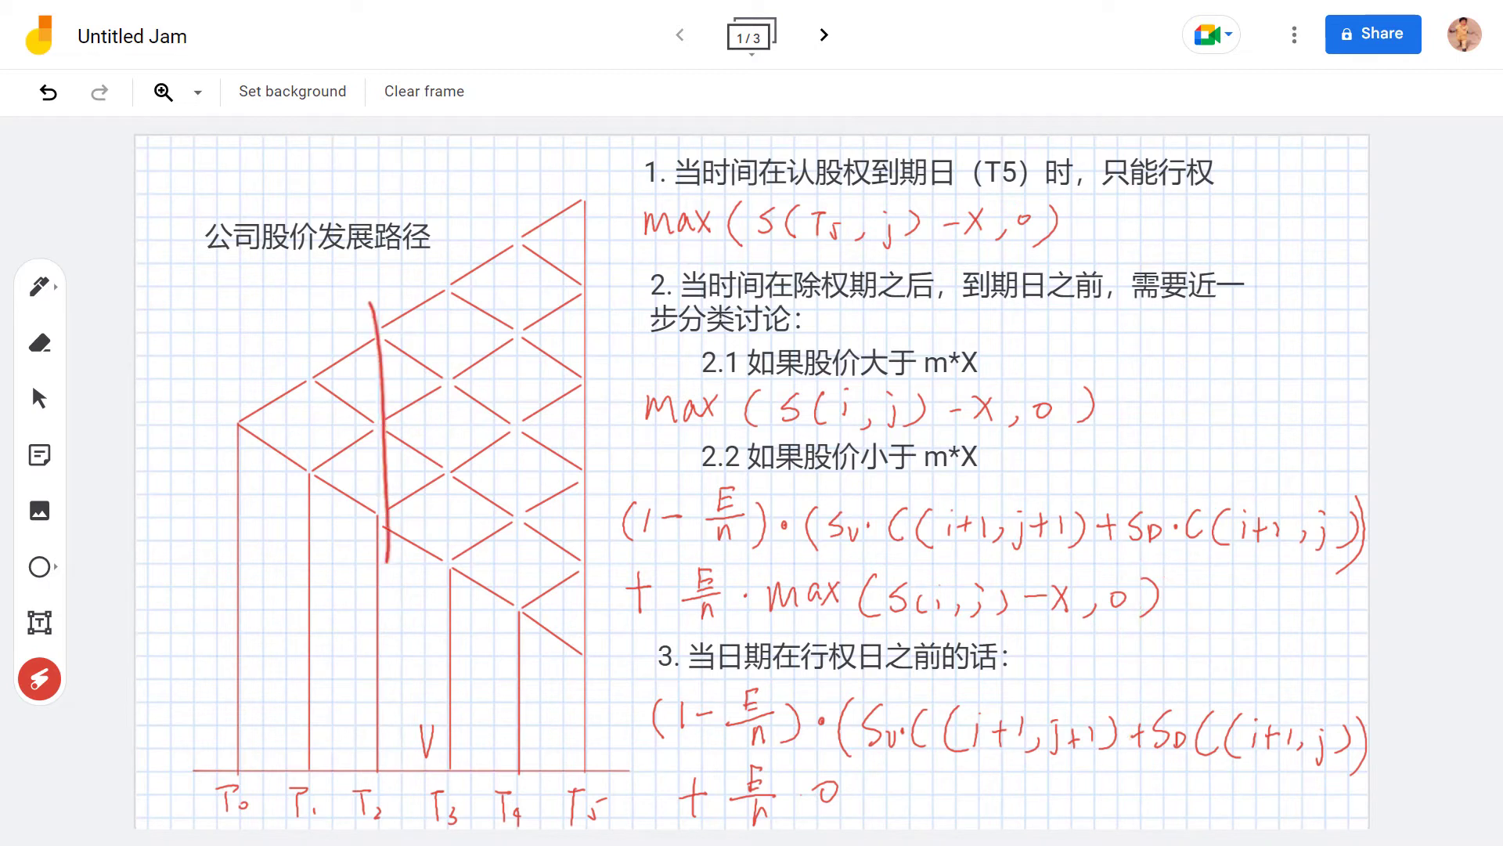
drag(310, 352, 316, 508)
drag(232, 383, 252, 493)
drag(368, 302, 347, 314)
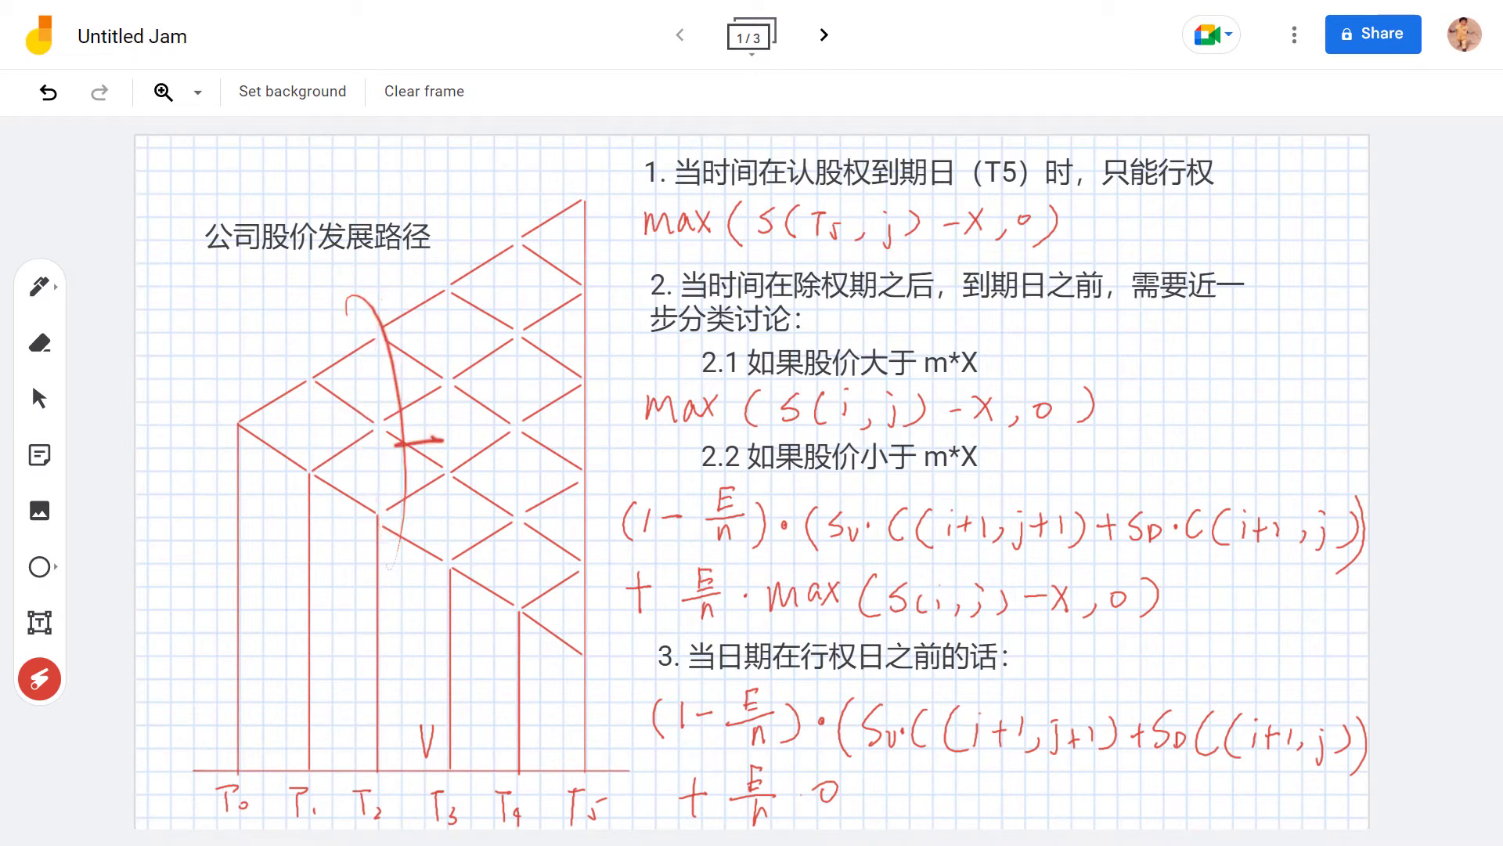
drag(436, 262, 440, 239)
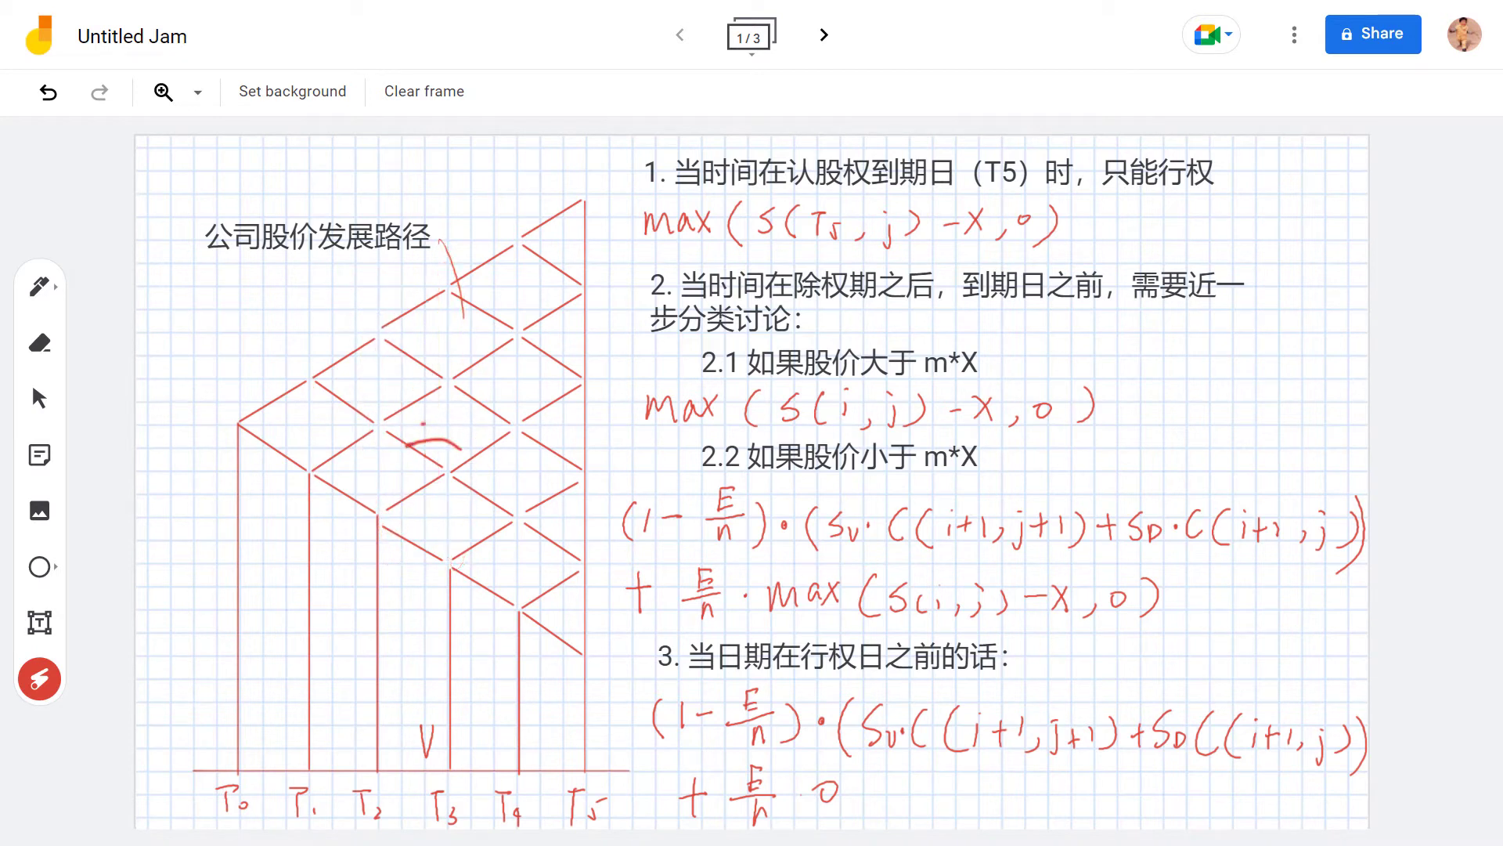
drag(305, 344, 299, 395)
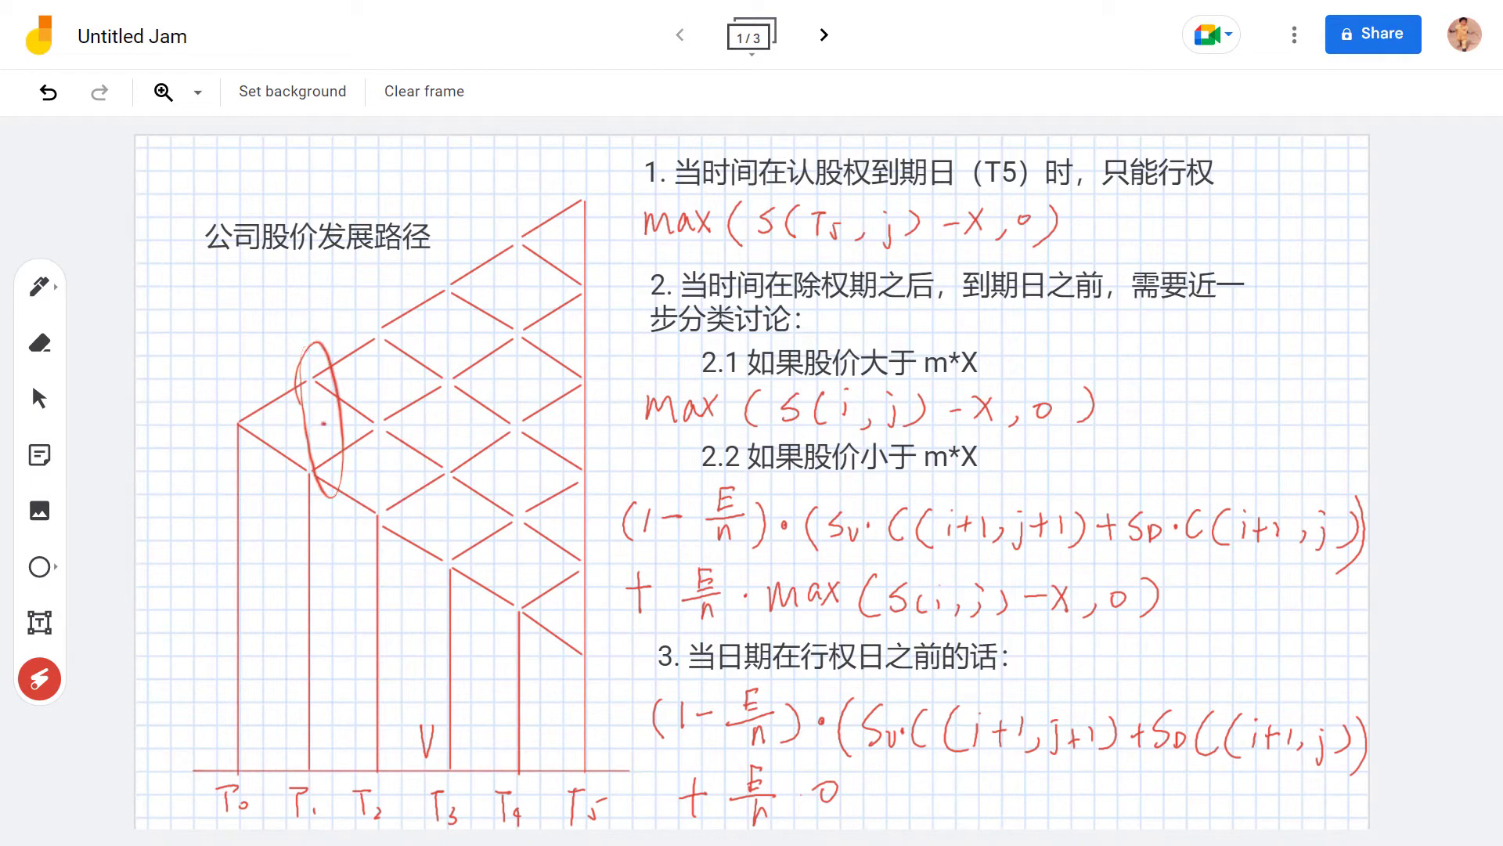
drag(357, 317, 350, 446)
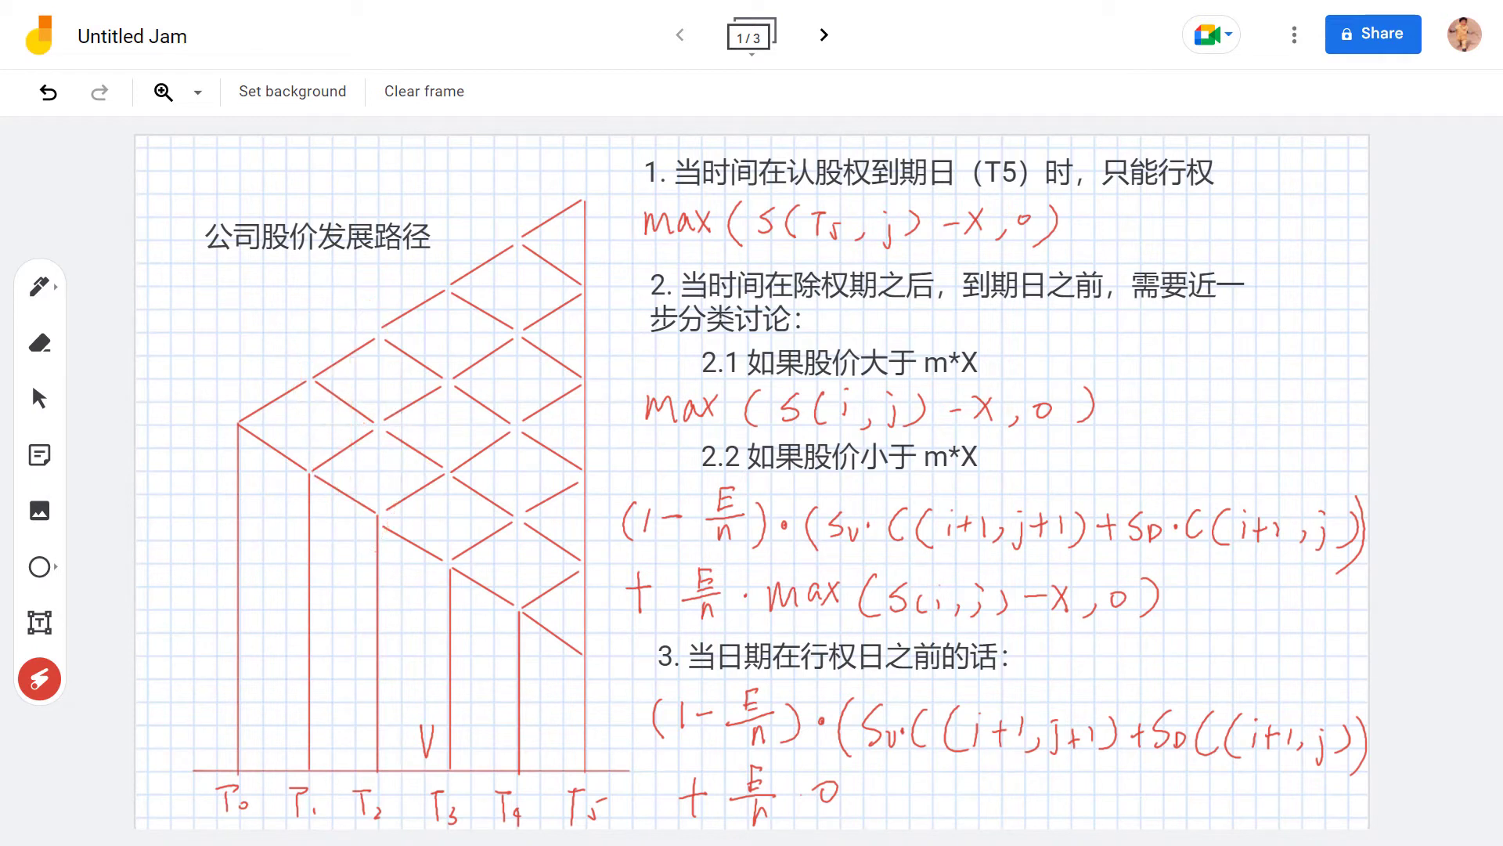
mouse_move(623, 451)
mouse_down()
mouse_move(348, 432)
mouse_move(377, 459)
mouse_up()
drag(587, 421, 345, 427)
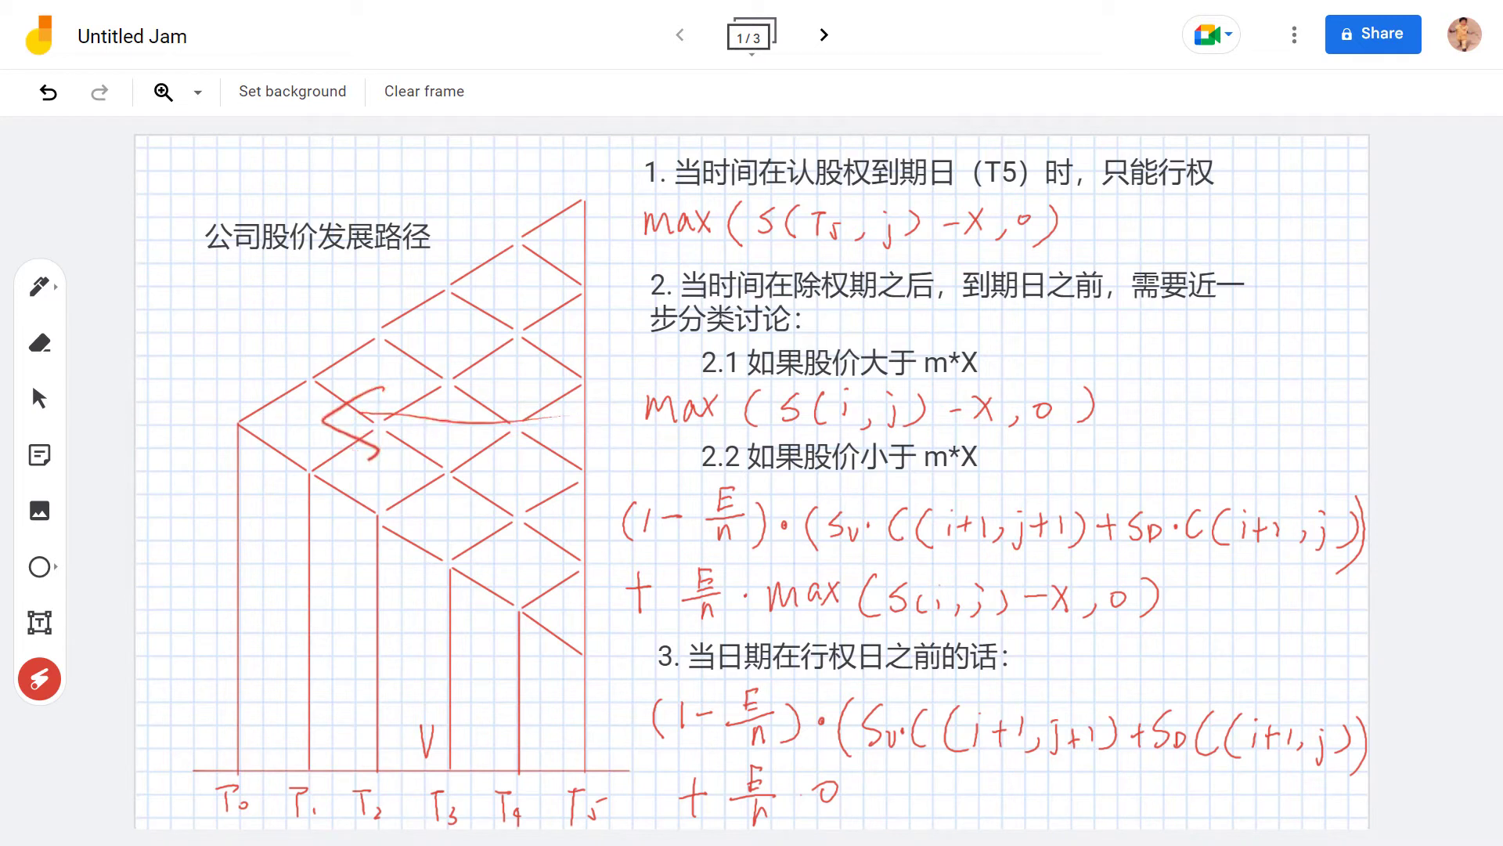
drag(247, 415, 239, 423)
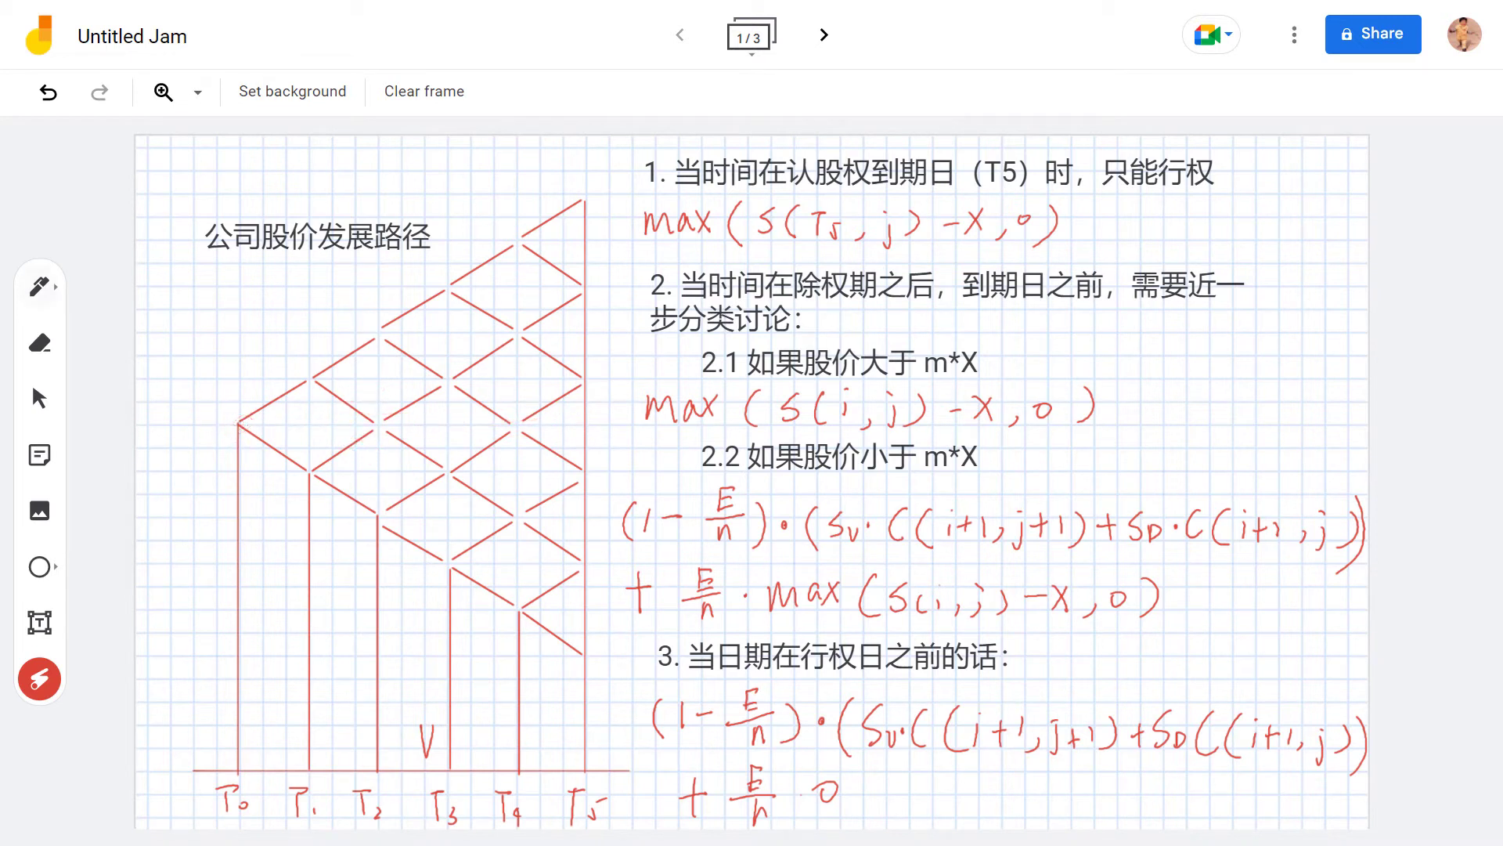
Write C(0,0) to the left of the tree and circle it with the laser.
click(39, 287)
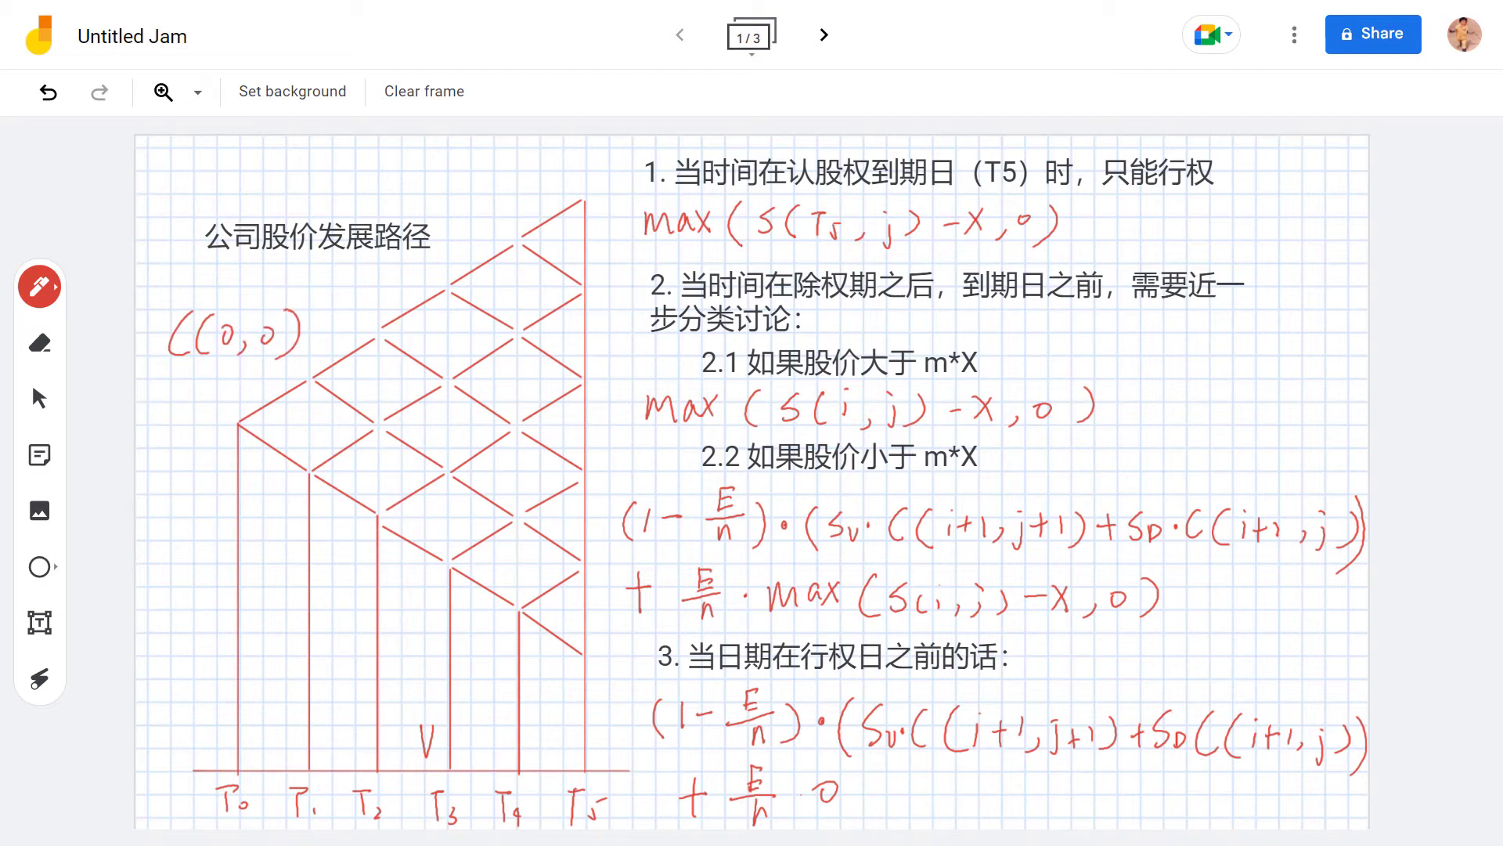
click(39, 678)
drag(239, 288, 314, 380)
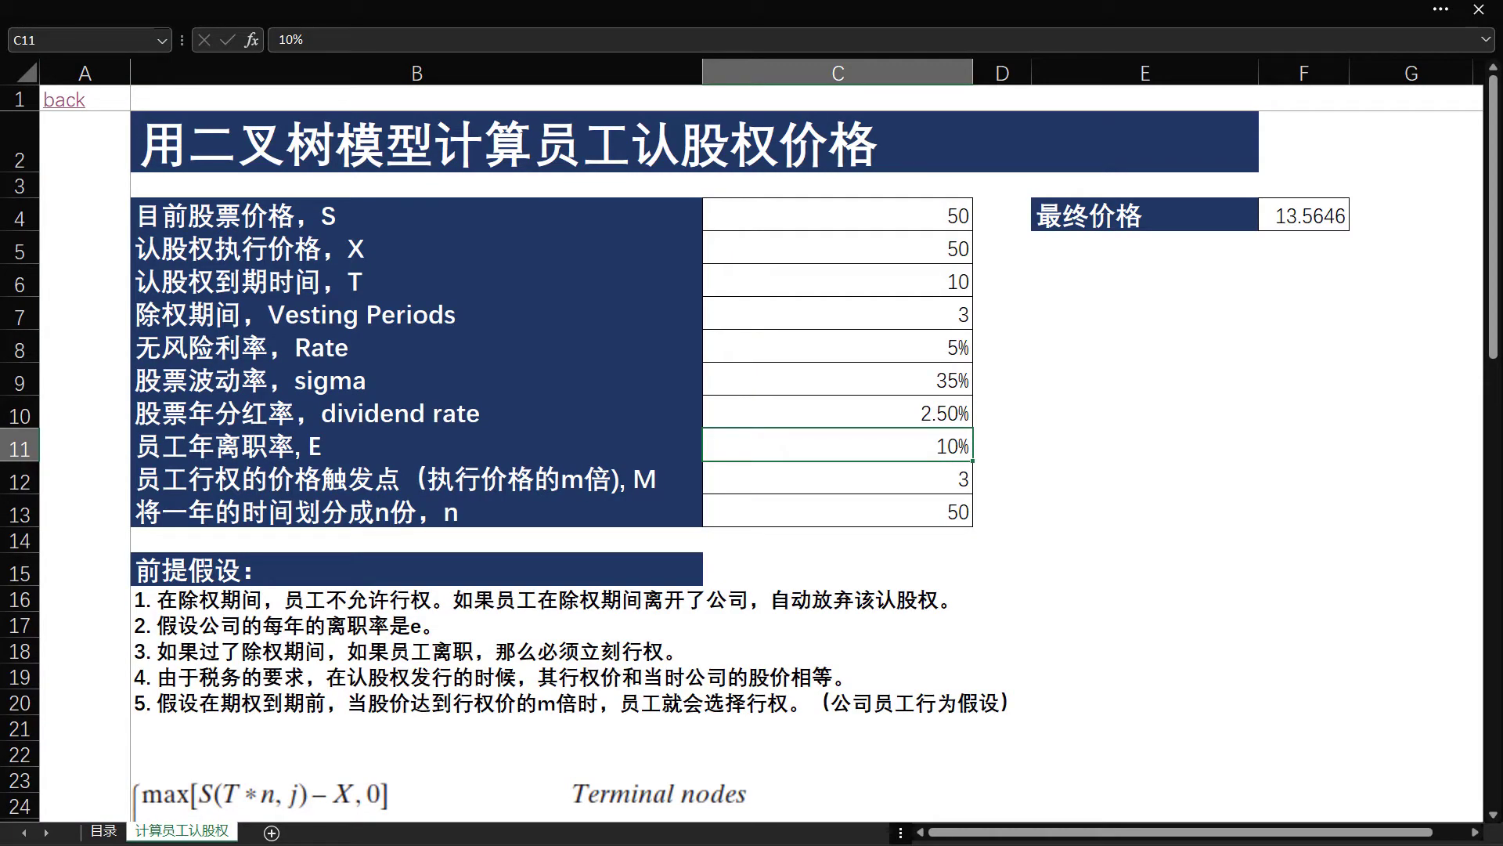
Select the pricing formula picture and open the VBA editor with Alt+F11.
scroll(619, 551, down, 1)
scroll(619, 550, down, 6)
scroll(619, 550, up, 2)
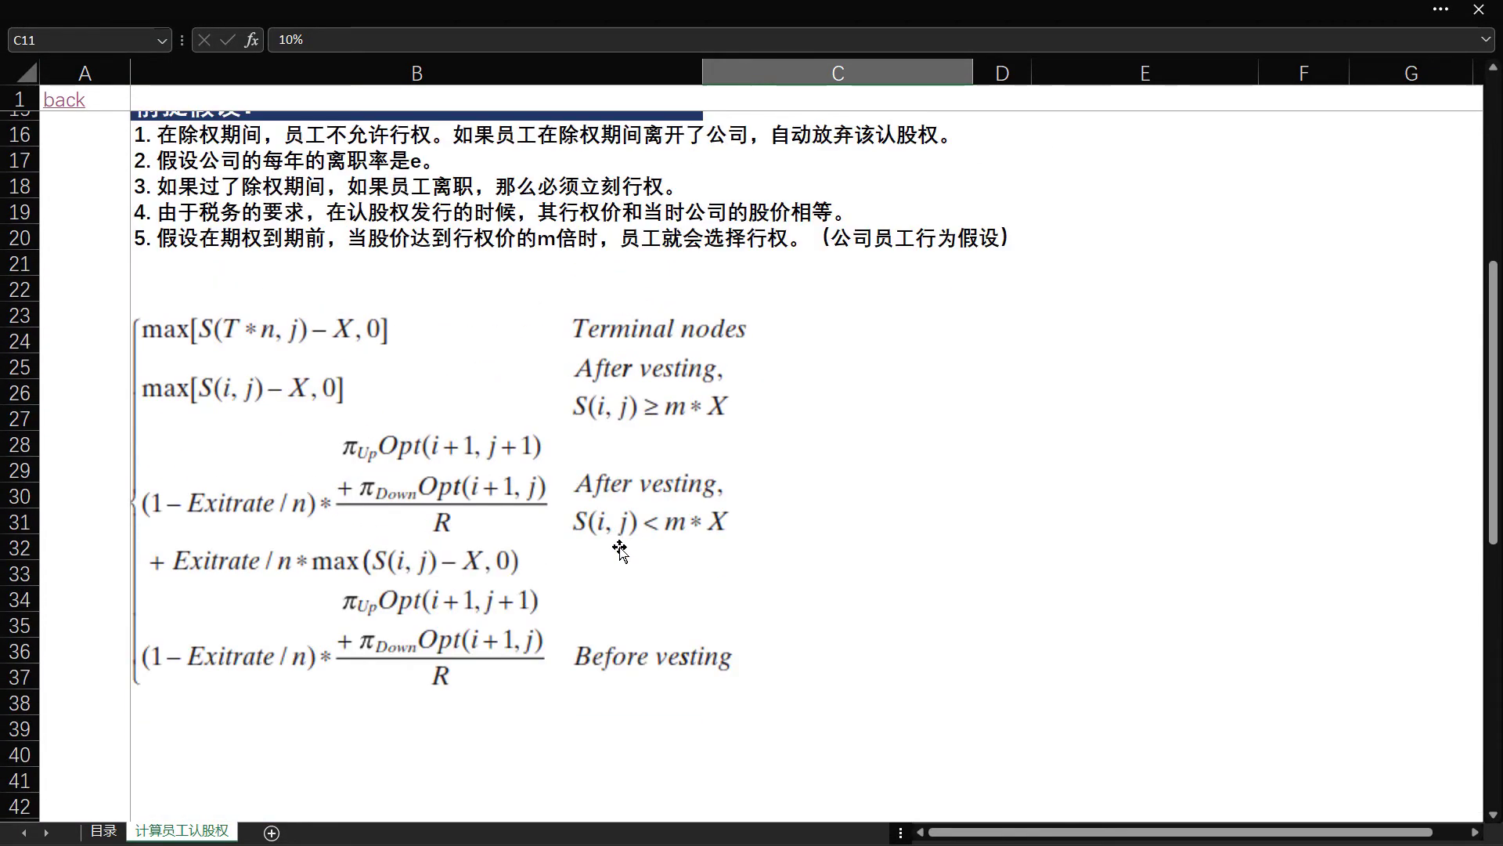
click(406, 494)
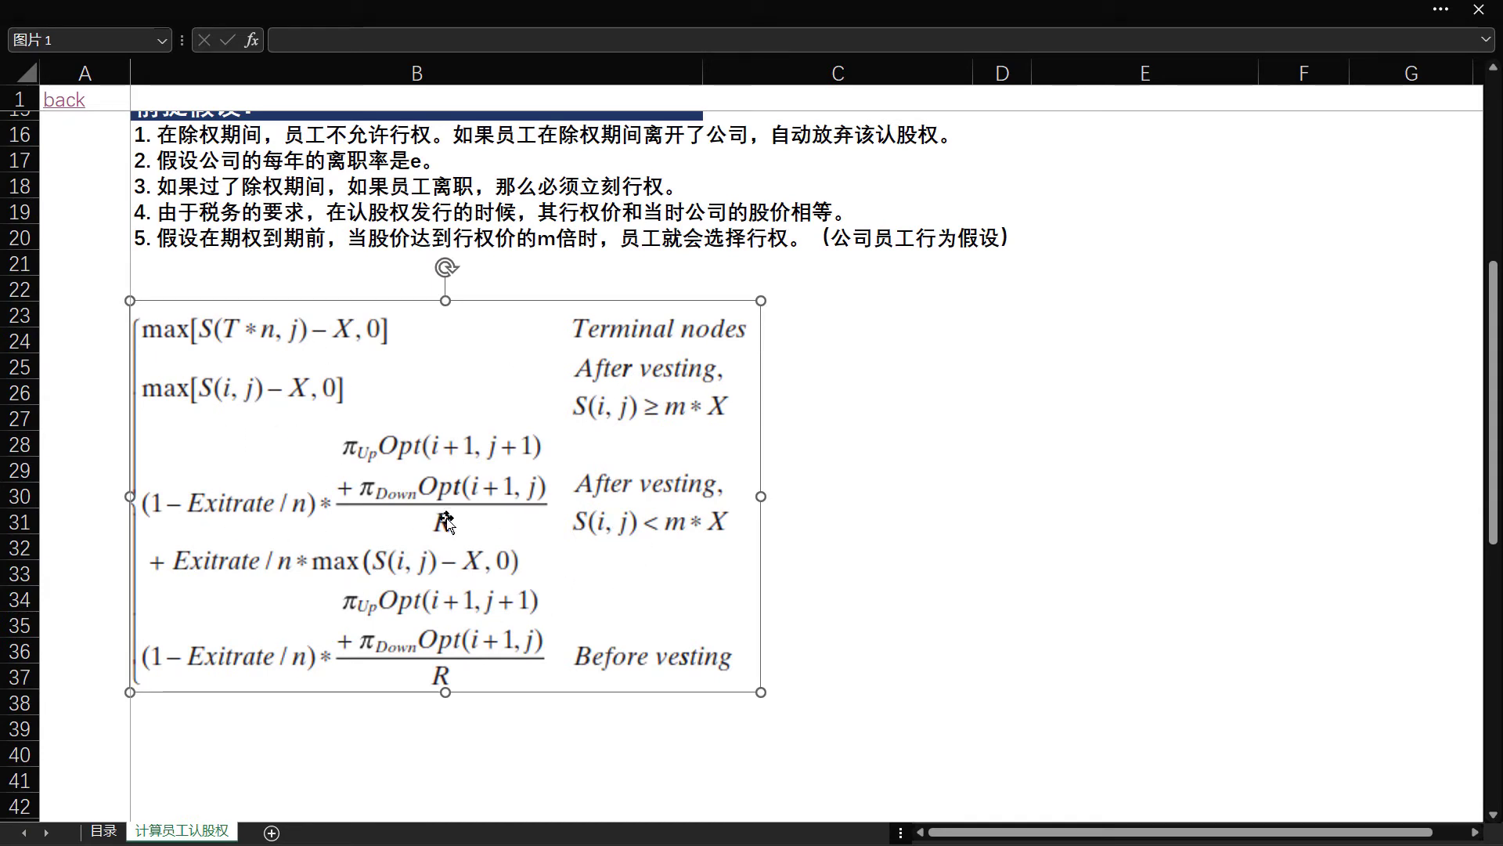
key(alt)
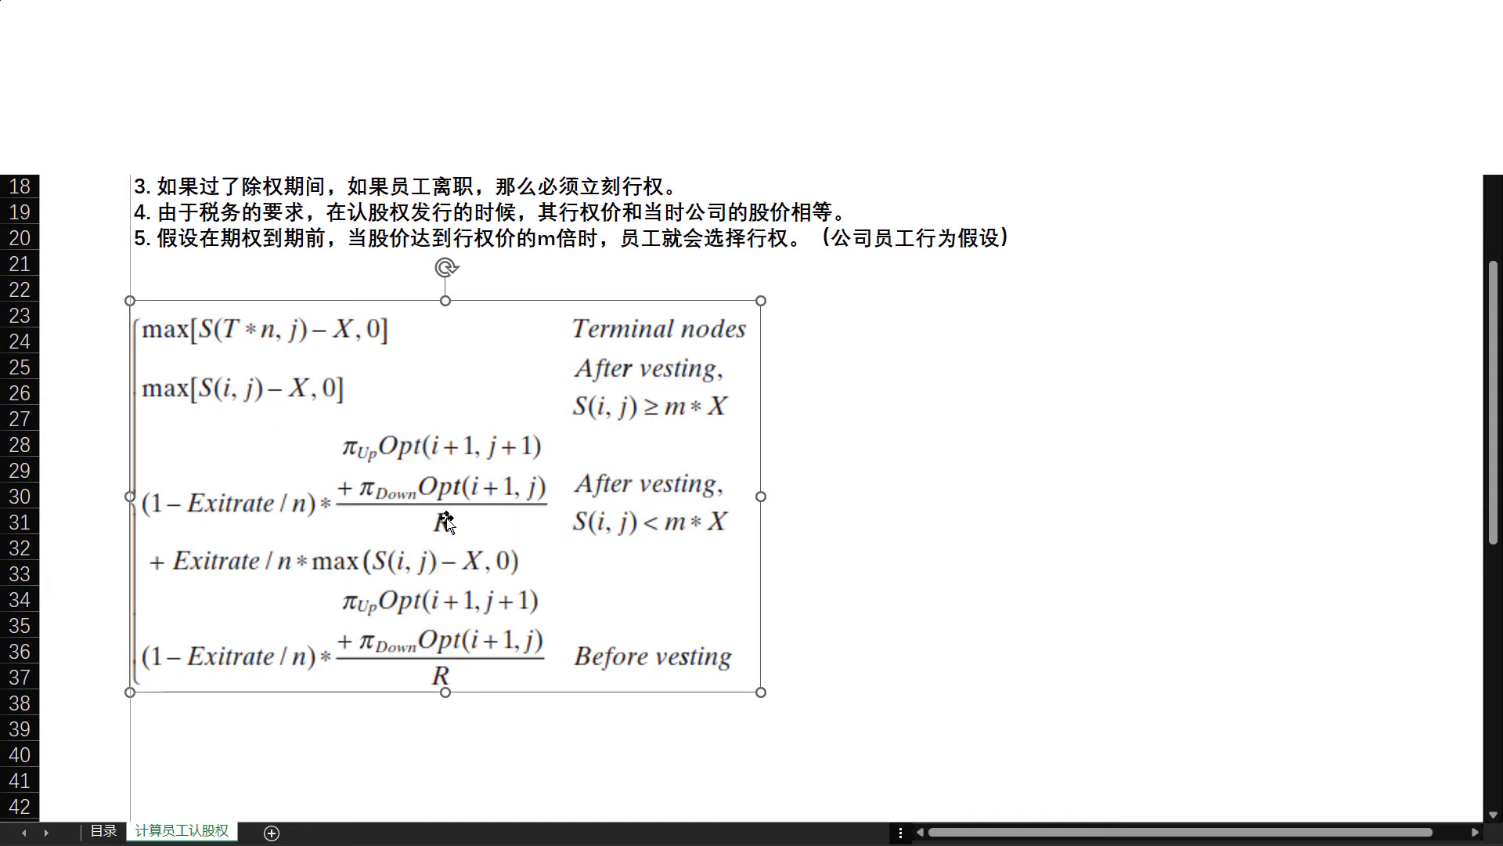
key(Escape)
key(Escape)
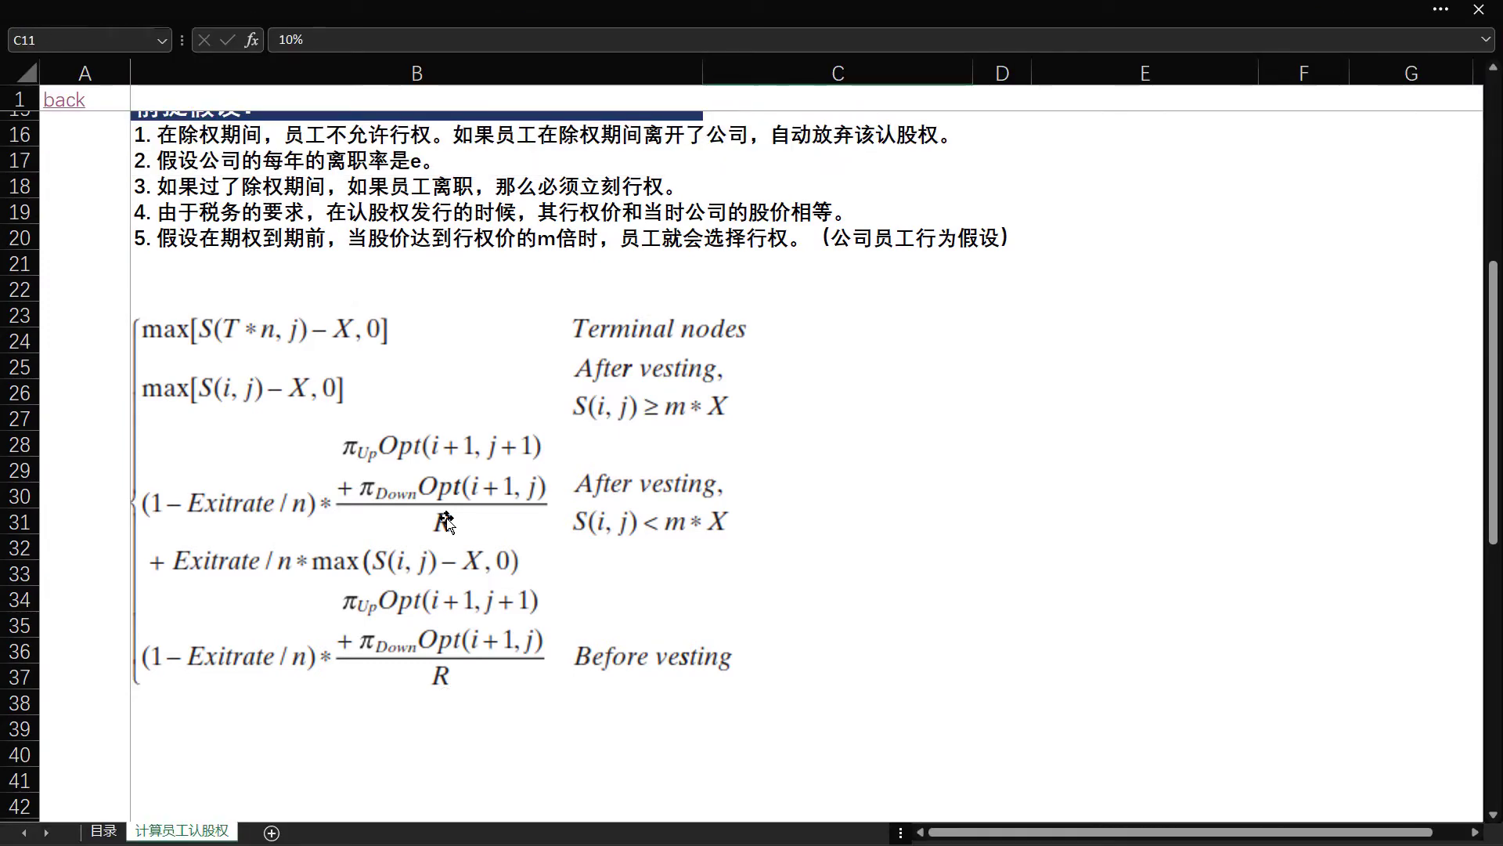
key(alt+F11)
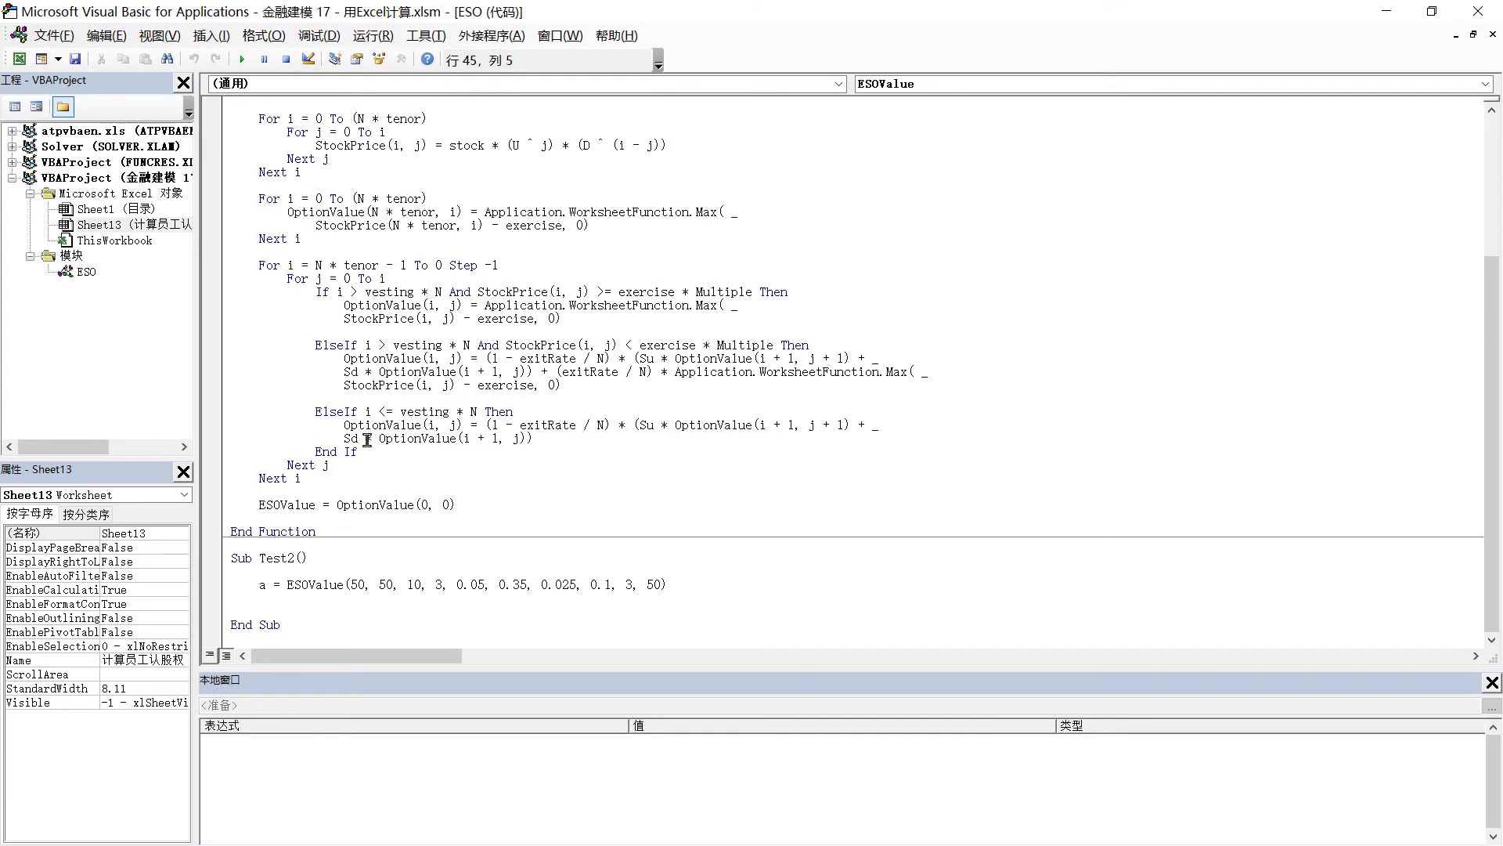
Select the ESO module, scroll through the ESOValue code, and switch back to Jamboard.
click(86, 274)
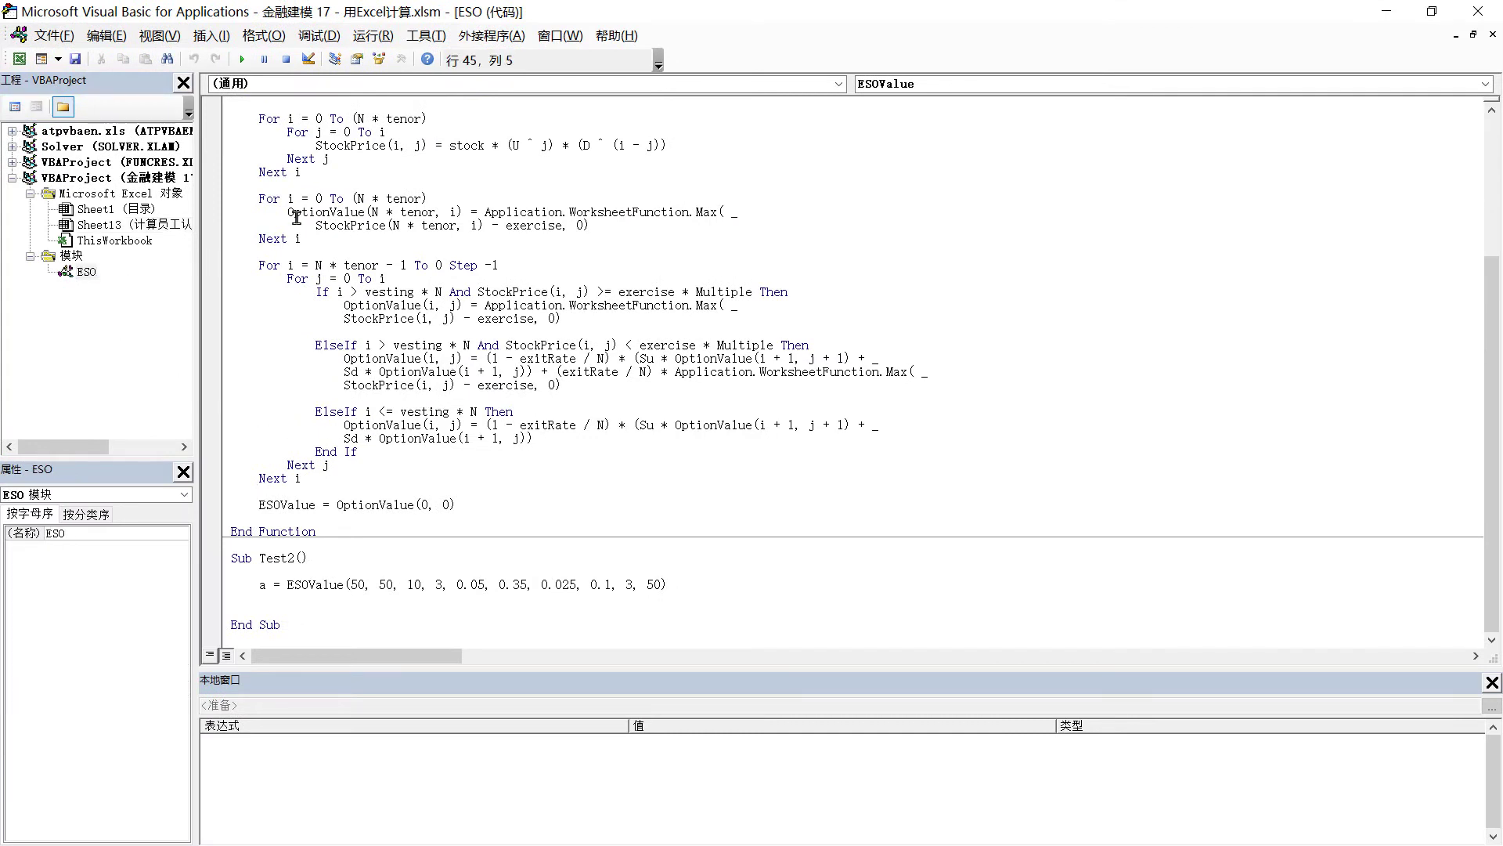
scroll(291, 213, up, 1)
scroll(291, 213, up, 2)
scroll(292, 213, up, 2)
scroll(291, 213, up, 1)
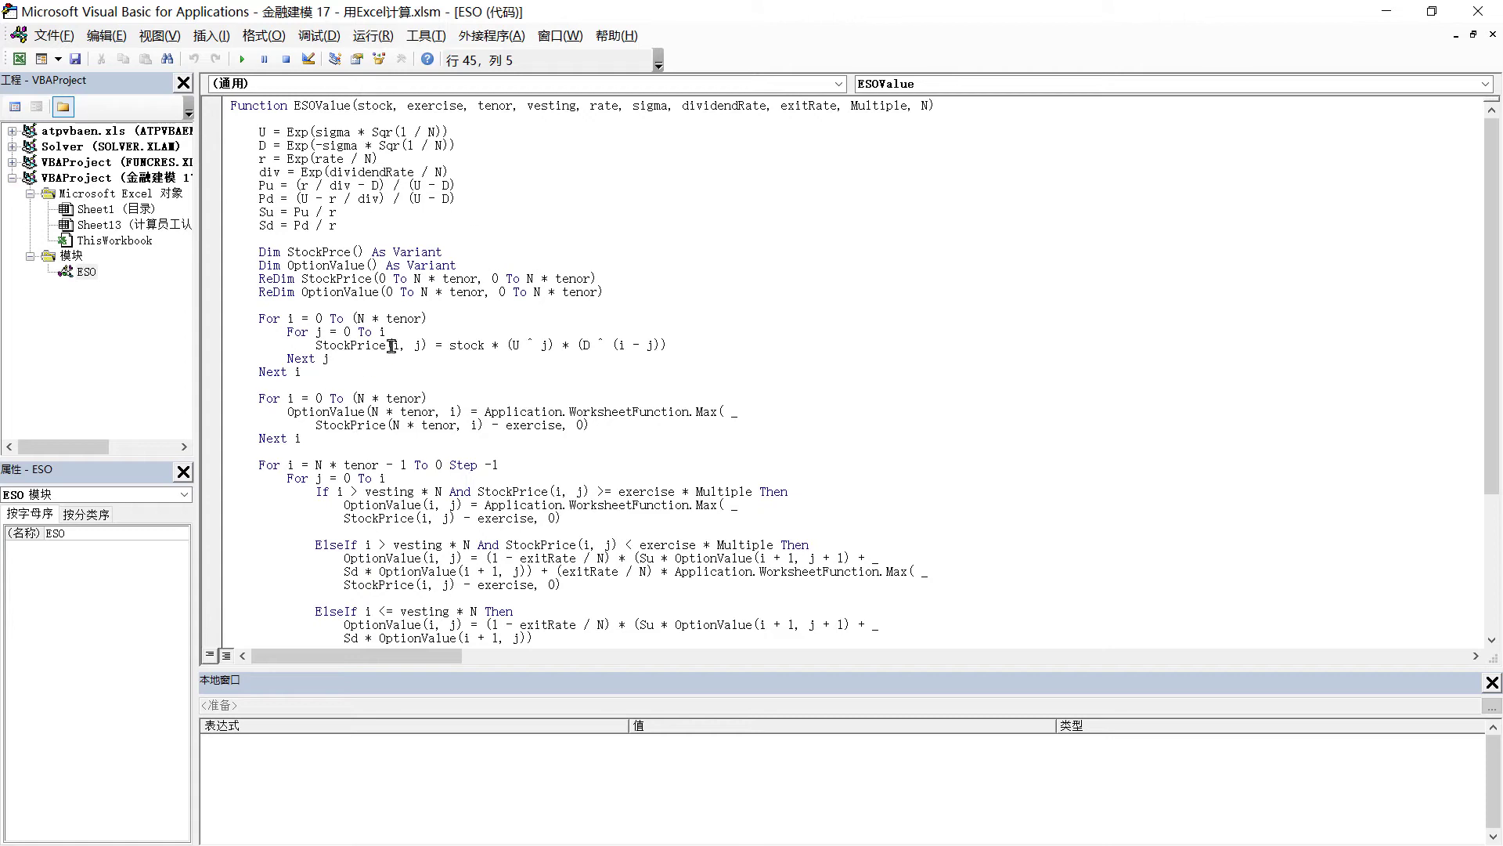
scroll(395, 345, down, 4)
scroll(396, 345, up, 2)
scroll(395, 345, down, 2)
scroll(396, 346, up, 2)
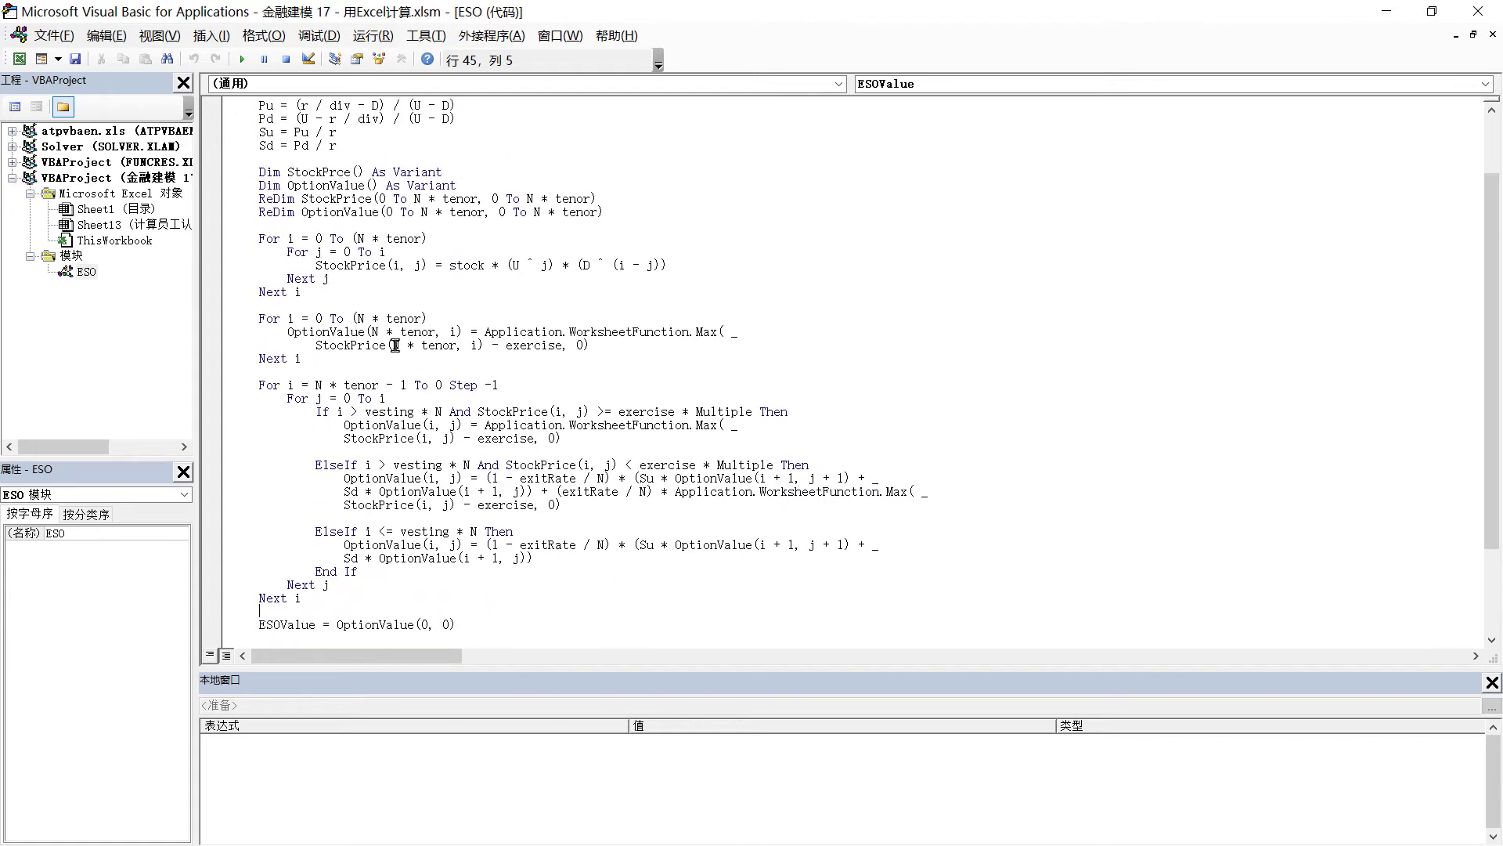
scroll(395, 346, down, 2)
scroll(396, 345, up, 3)
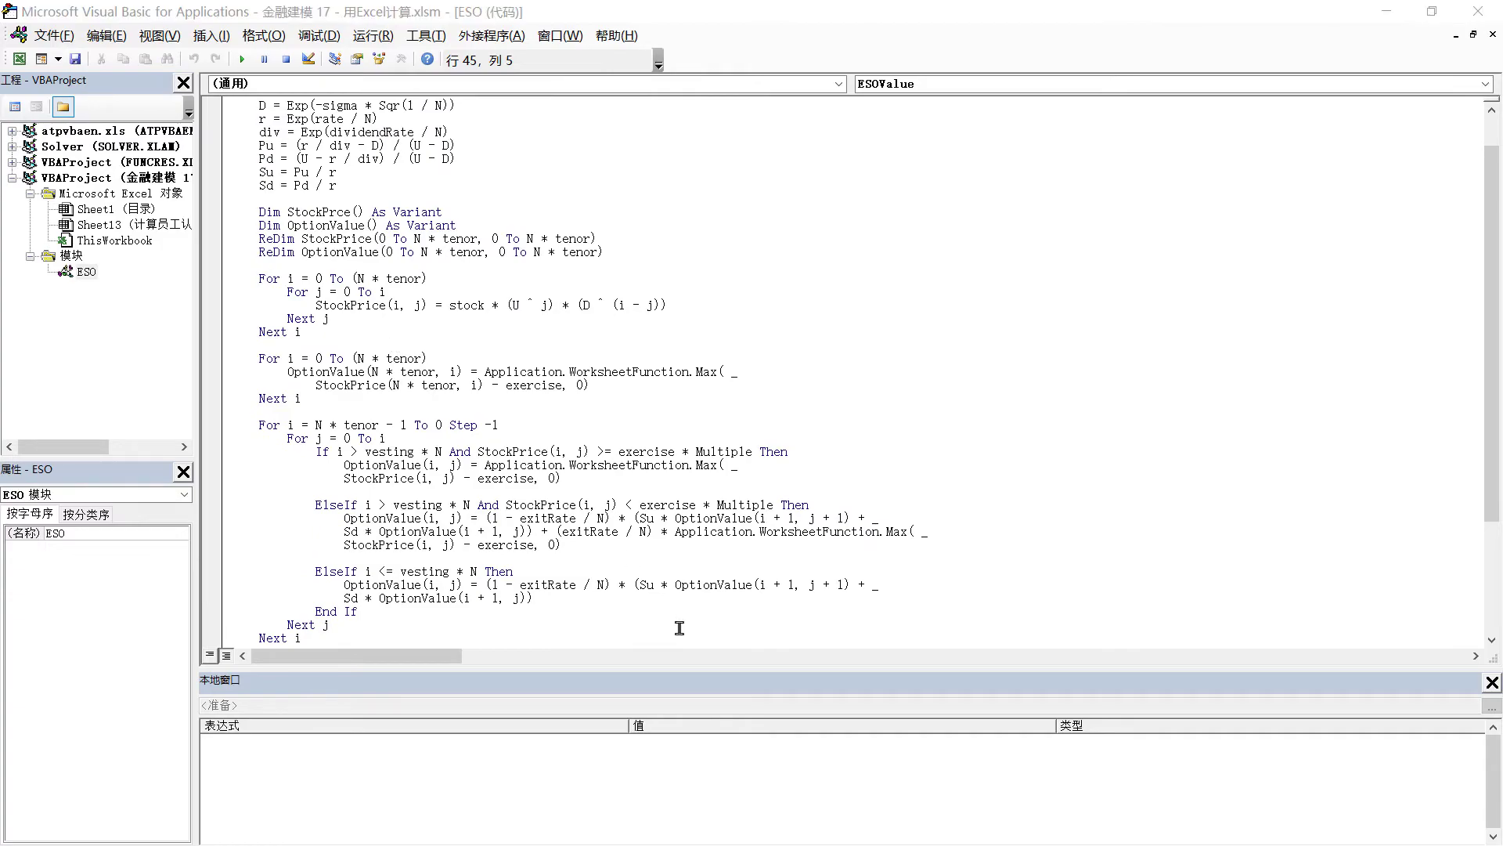
key(alt+Tab)
click(752, 35)
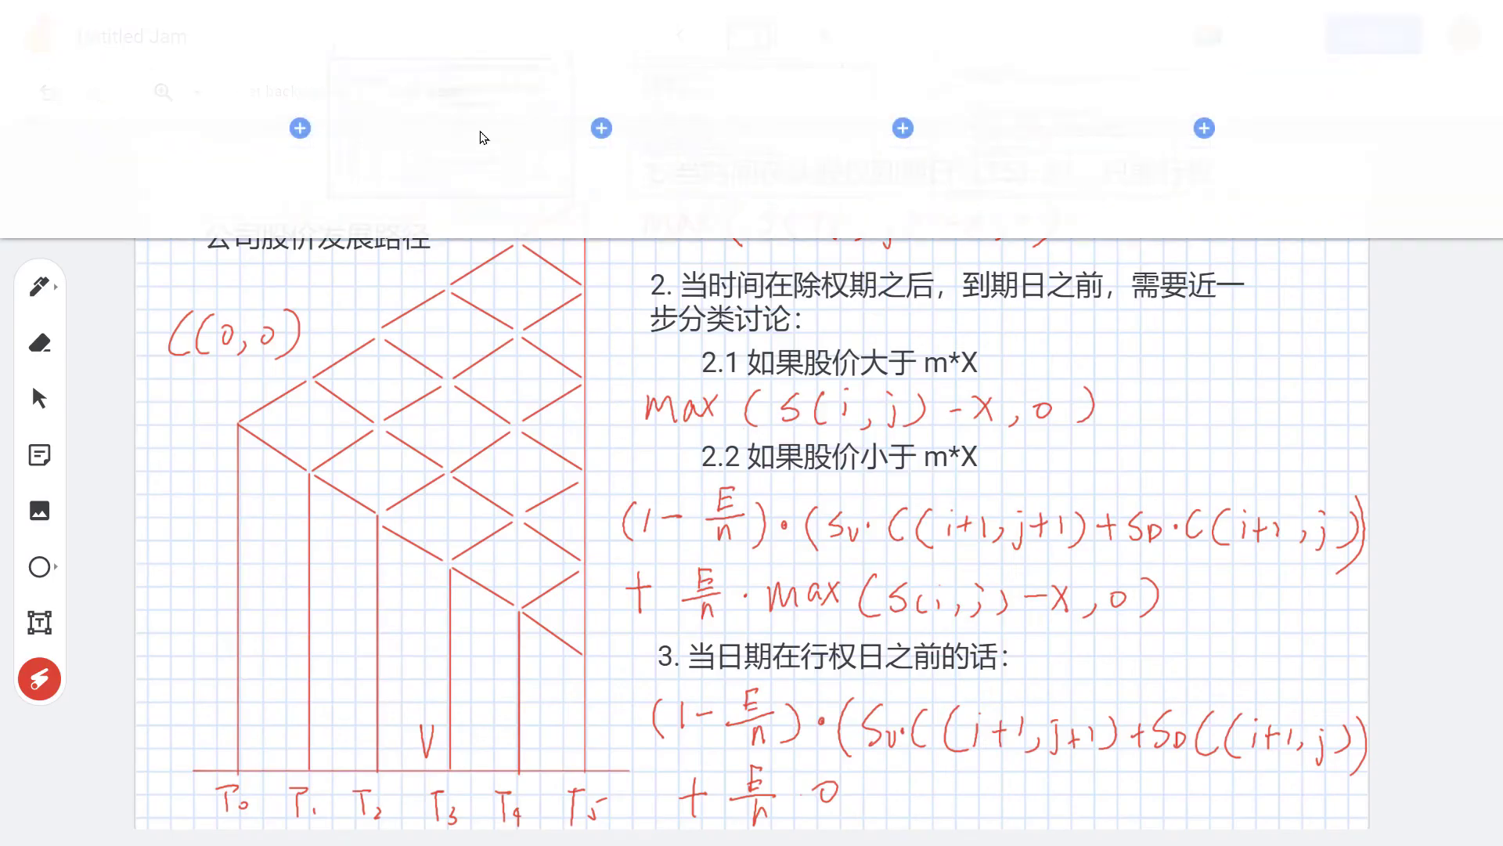
click(756, 145)
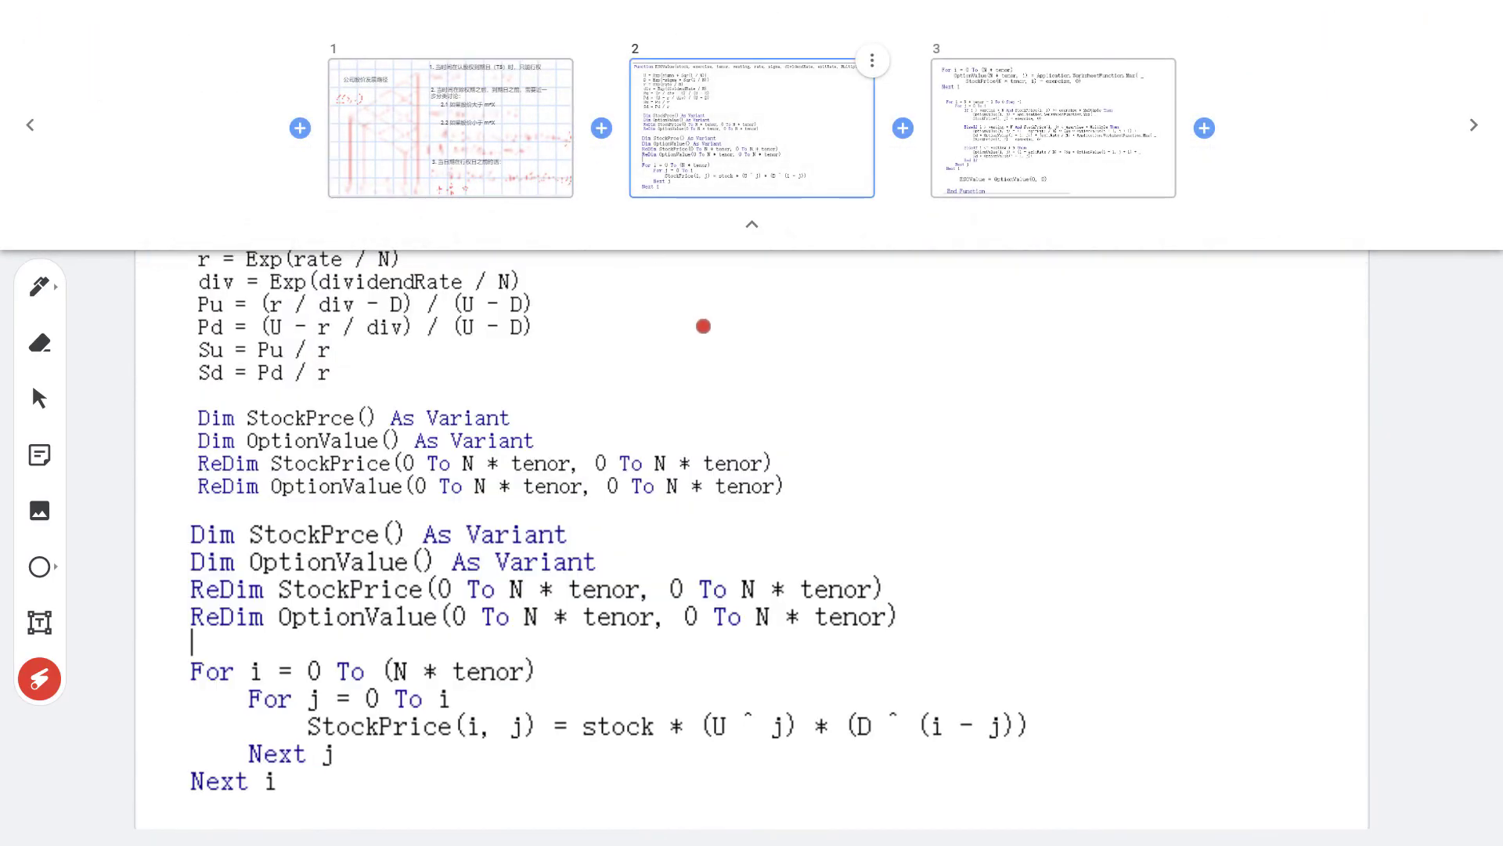
click(705, 326)
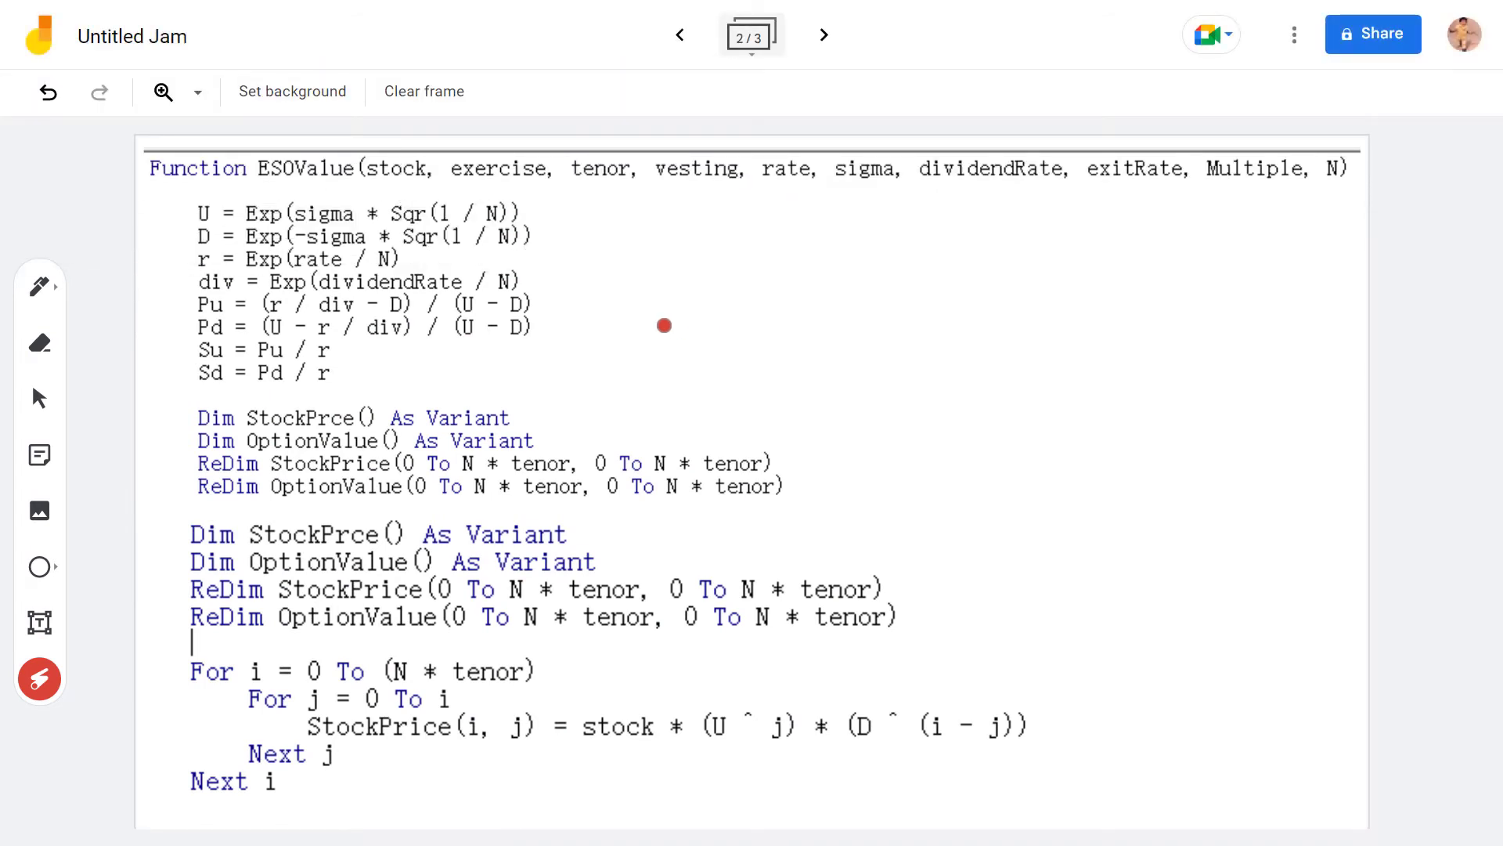
drag(153, 182, 1366, 180)
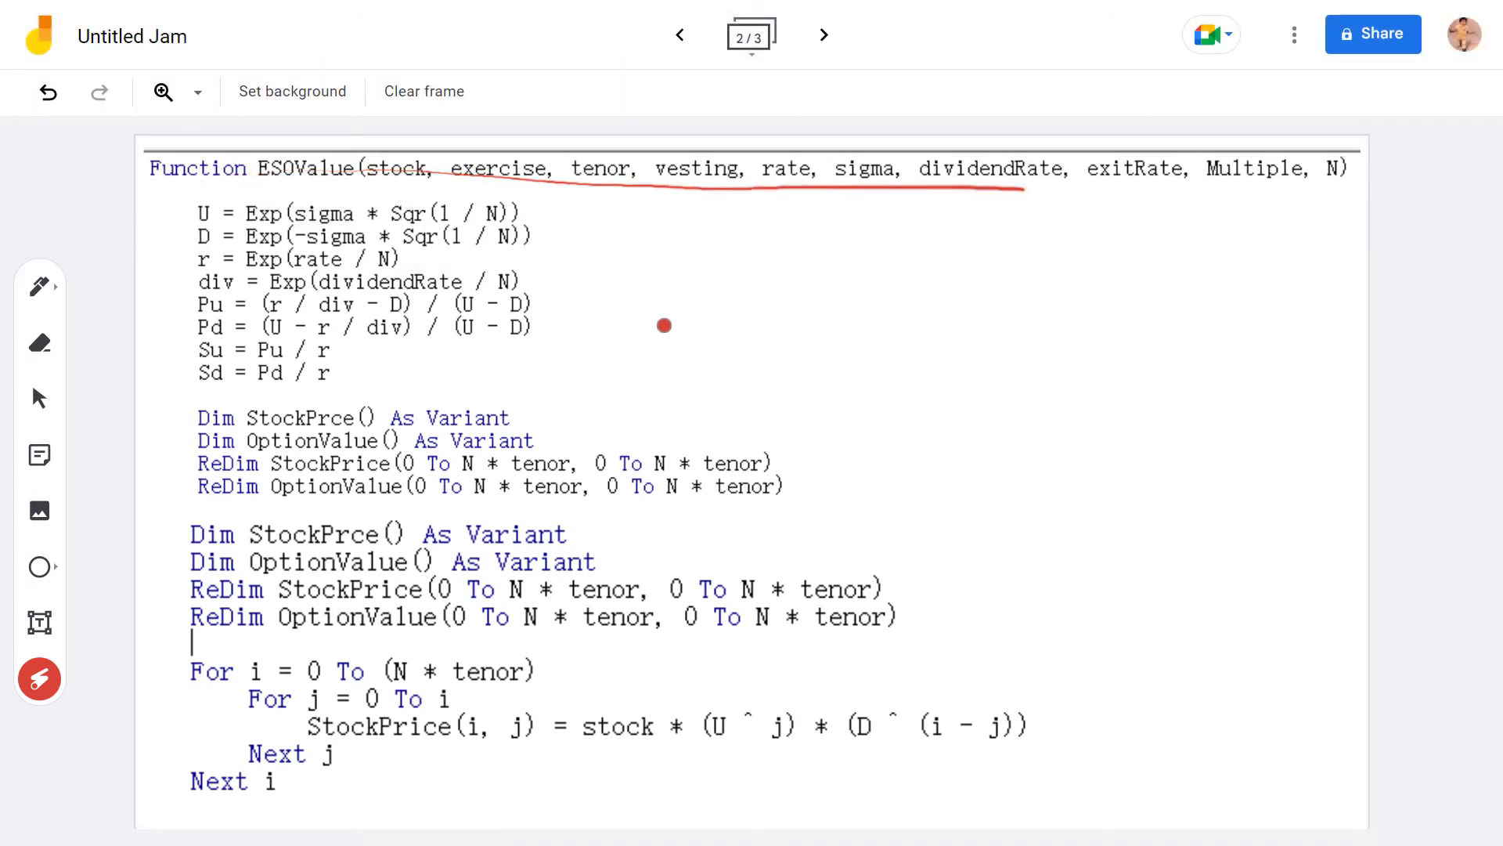
mouse_move(263, 155)
mouse_down()
mouse_move(345, 149)
mouse_move(431, 183)
mouse_move(848, 186)
mouse_up()
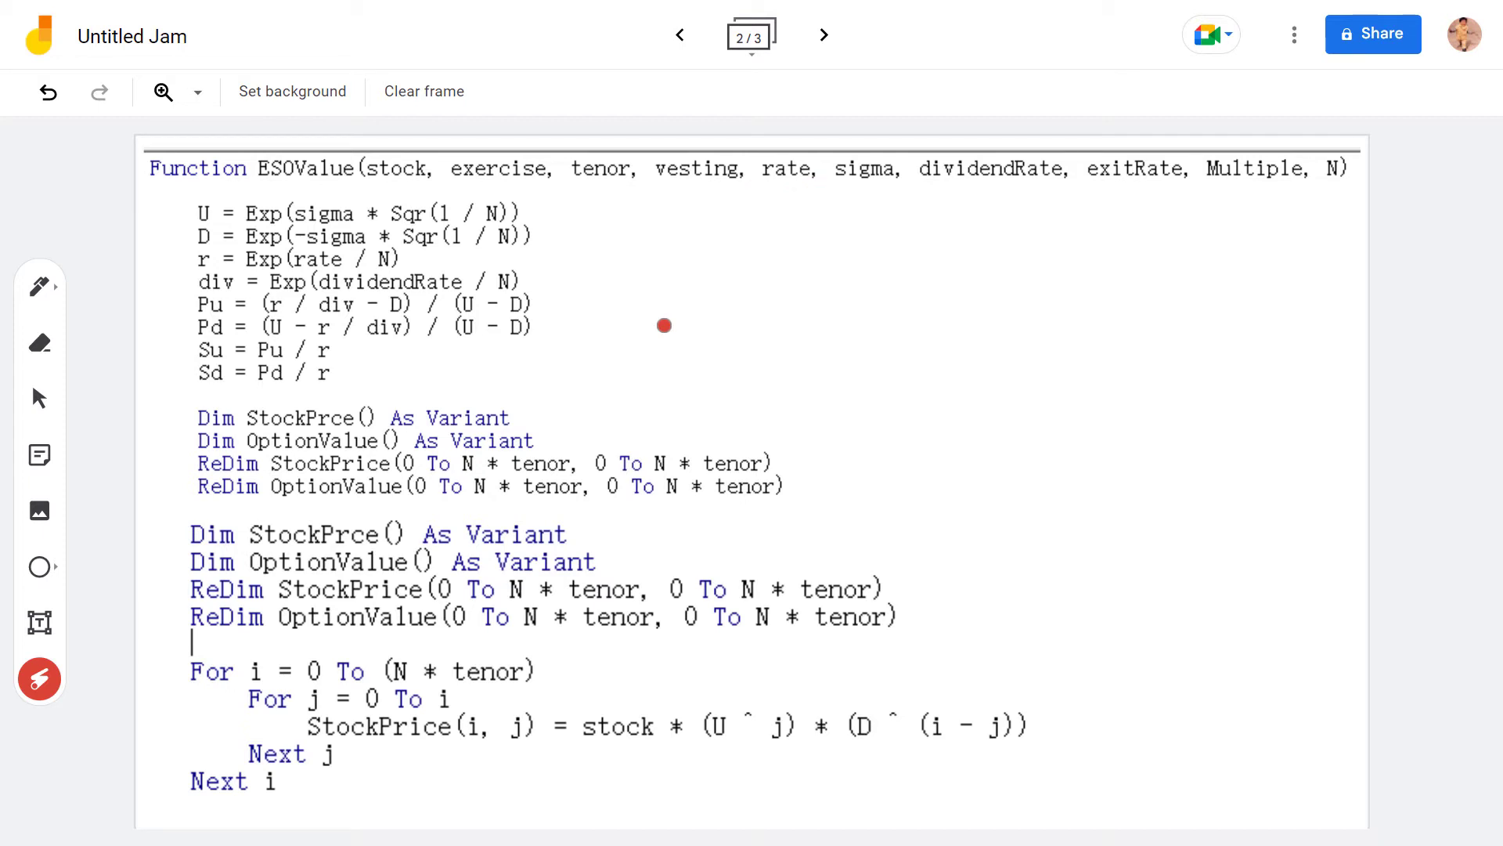
mouse_move(202, 199)
mouse_down()
mouse_move(206, 226)
mouse_move(239, 217)
mouse_move(235, 206)
mouse_up()
click(39, 286)
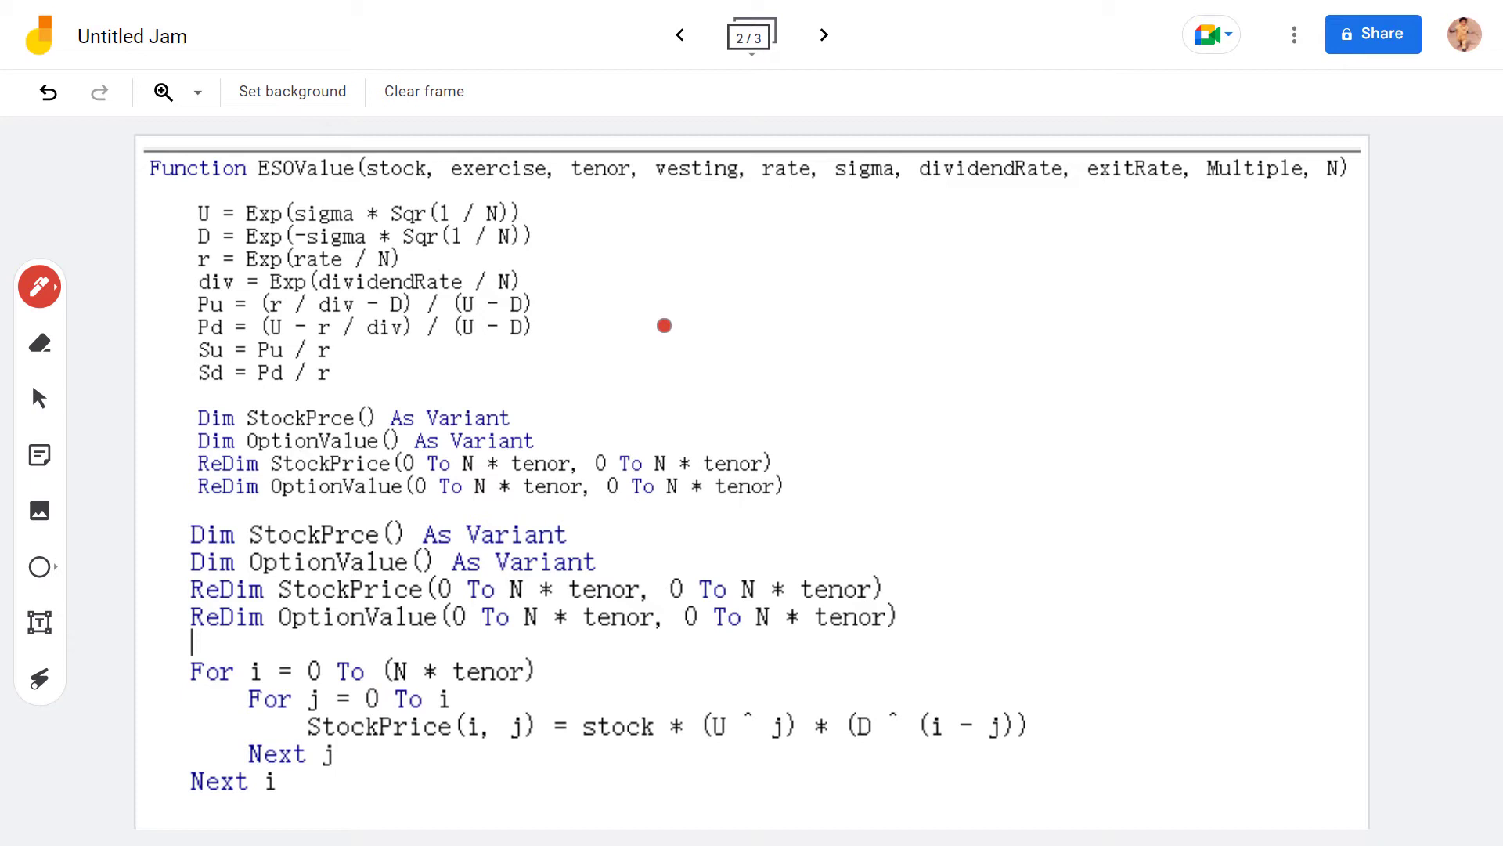
Handwrite U = e^(σΔT) with ΔT = 1/n beside the U line, then erase it.
drag(640, 217, 679, 227)
drag(658, 241, 729, 246)
drag(738, 217, 749, 222)
drag(782, 220, 796, 204)
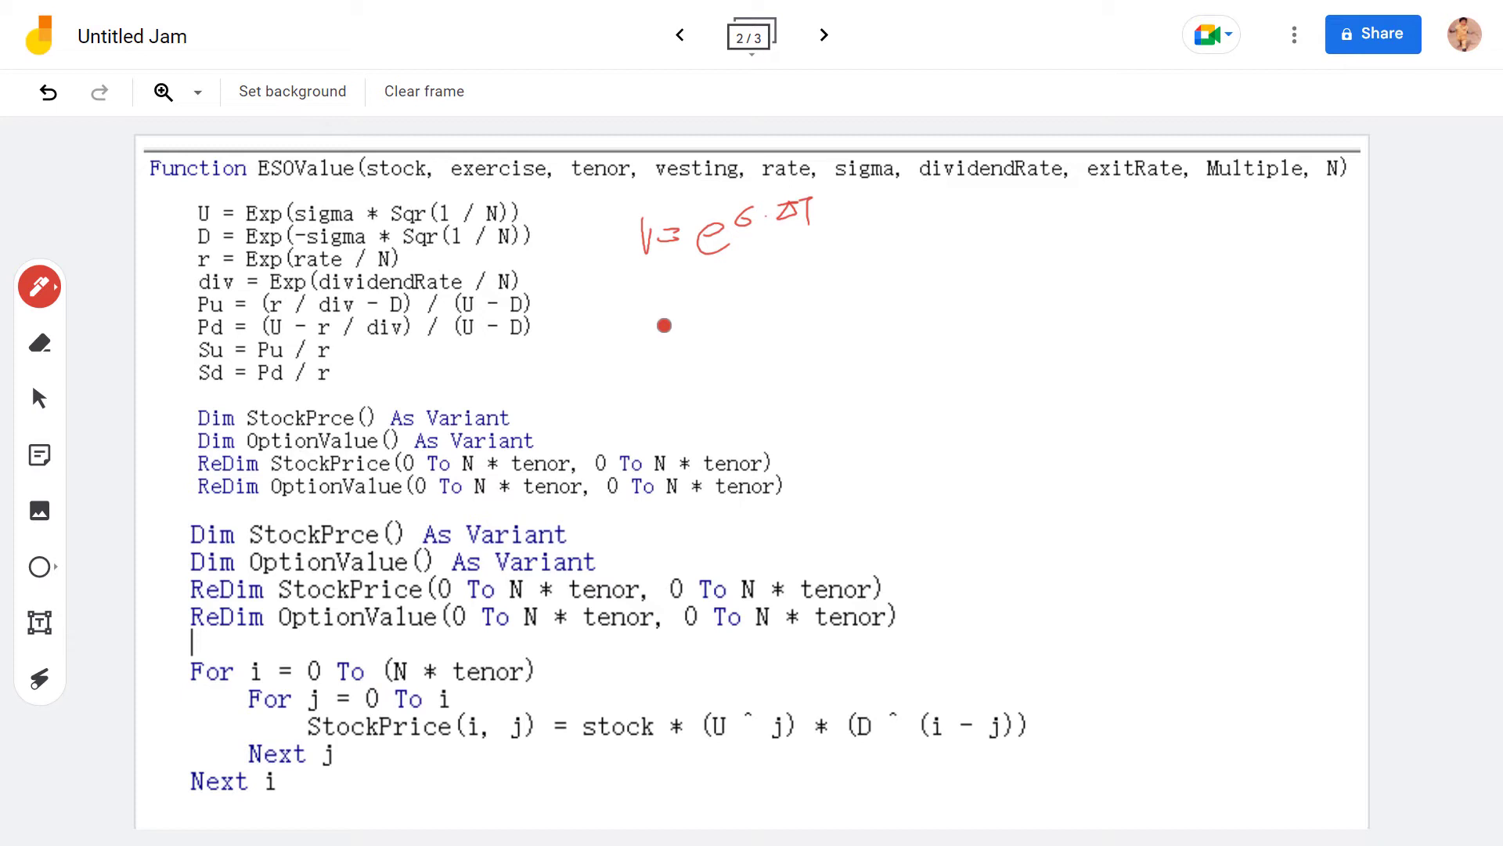
mouse_move(911, 208)
mouse_down()
mouse_move(899, 253)
mouse_move(940, 241)
mouse_up()
click(39, 343)
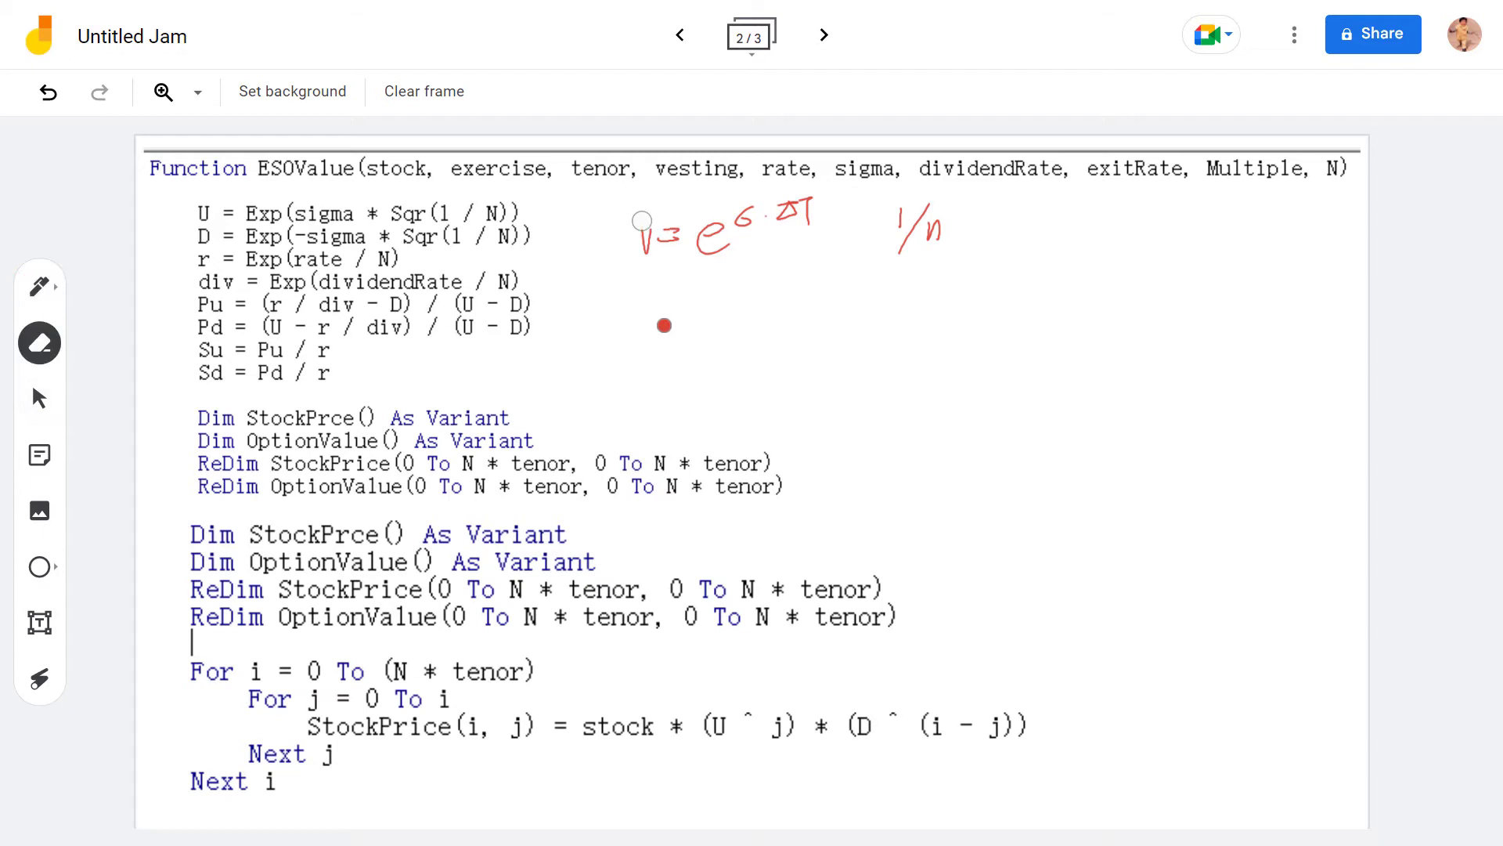
mouse_move(639, 225)
mouse_down()
mouse_move(913, 207)
mouse_move(919, 235)
mouse_up()
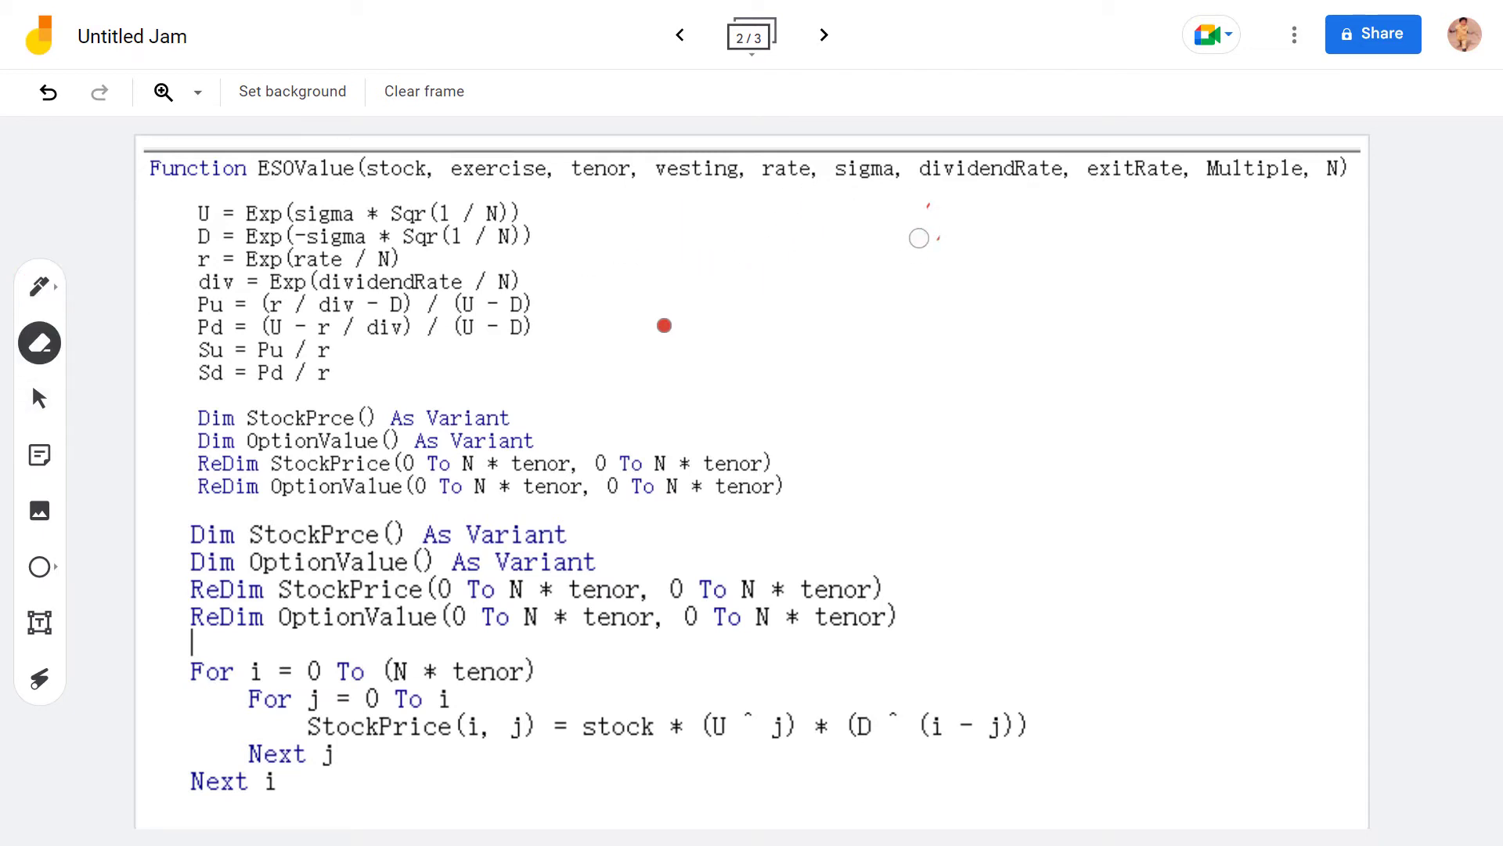
Point at the D line, handwrite e^(−σΔt) beside it, then erase it.
click(39, 678)
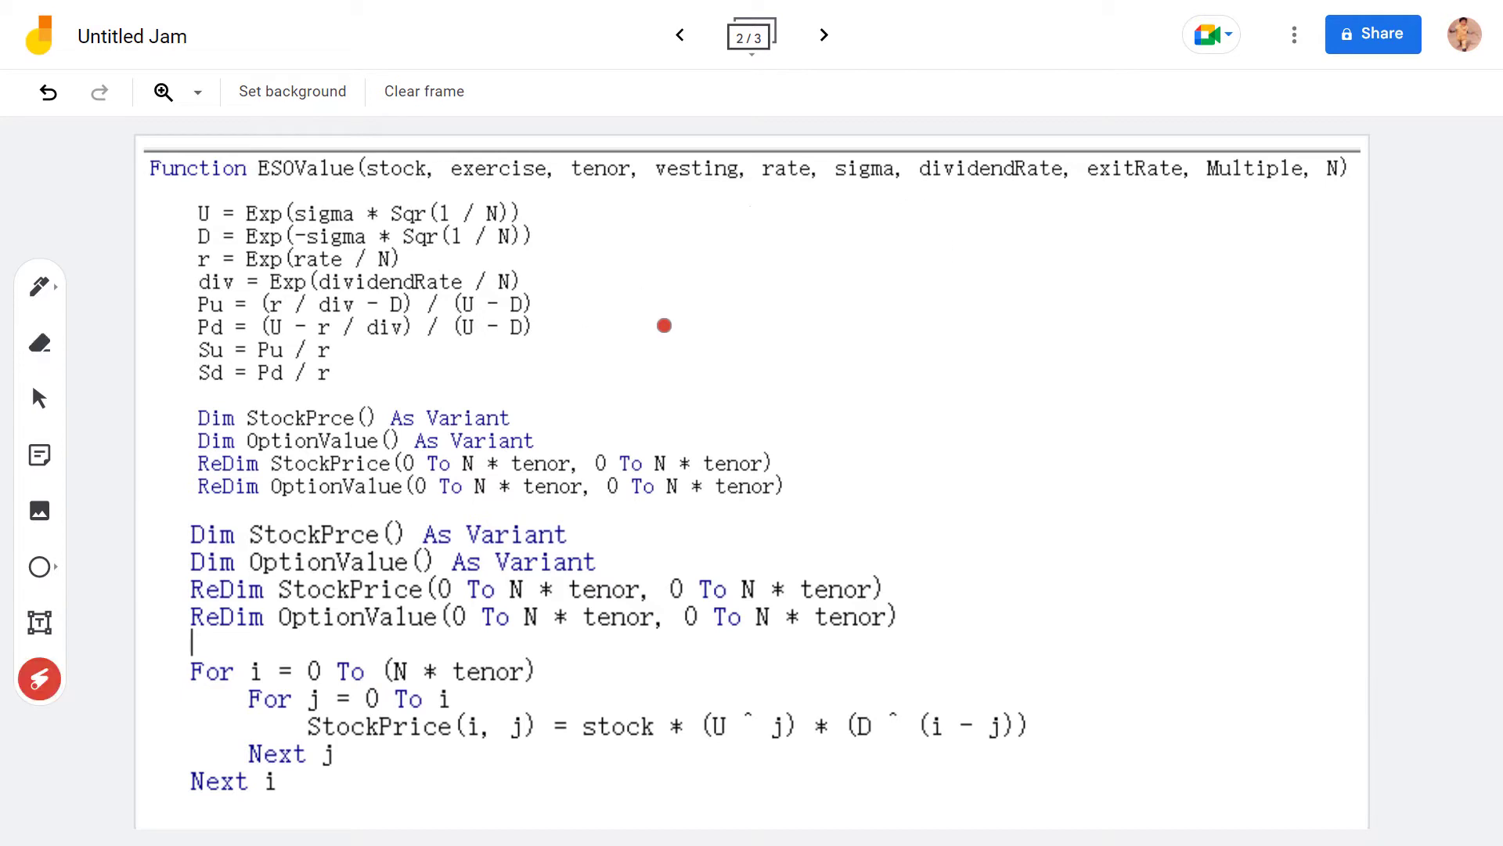
mouse_move(181, 213)
mouse_down()
mouse_move(219, 227)
mouse_move(188, 235)
mouse_move(519, 239)
mouse_up()
key(p)
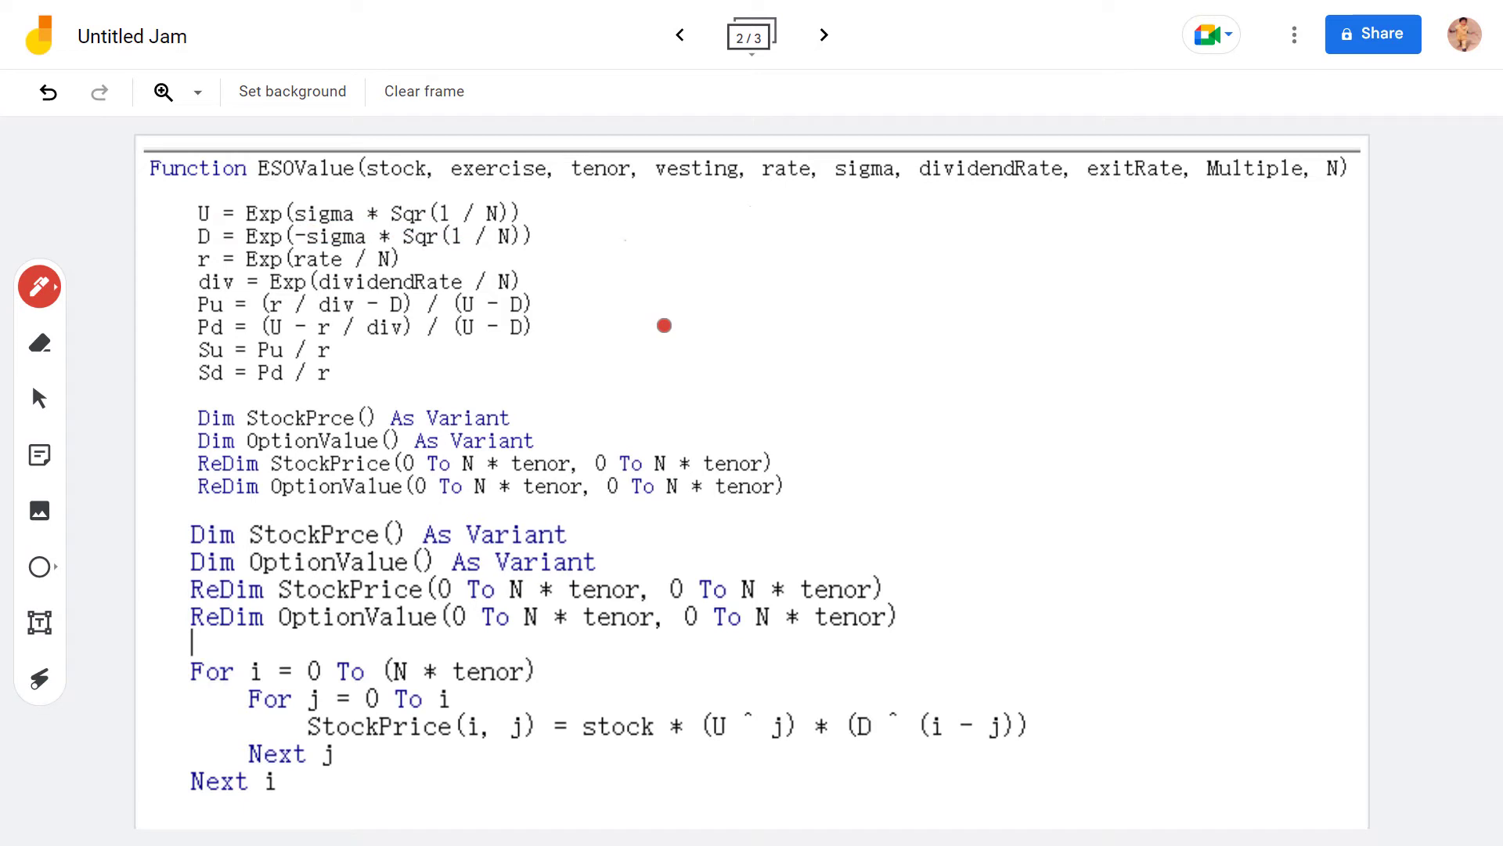
drag(624, 241, 660, 252)
mouse_move(705, 213)
mouse_down()
mouse_move(696, 229)
mouse_move(741, 219)
mouse_move(764, 235)
mouse_up()
drag(750, 220, 771, 218)
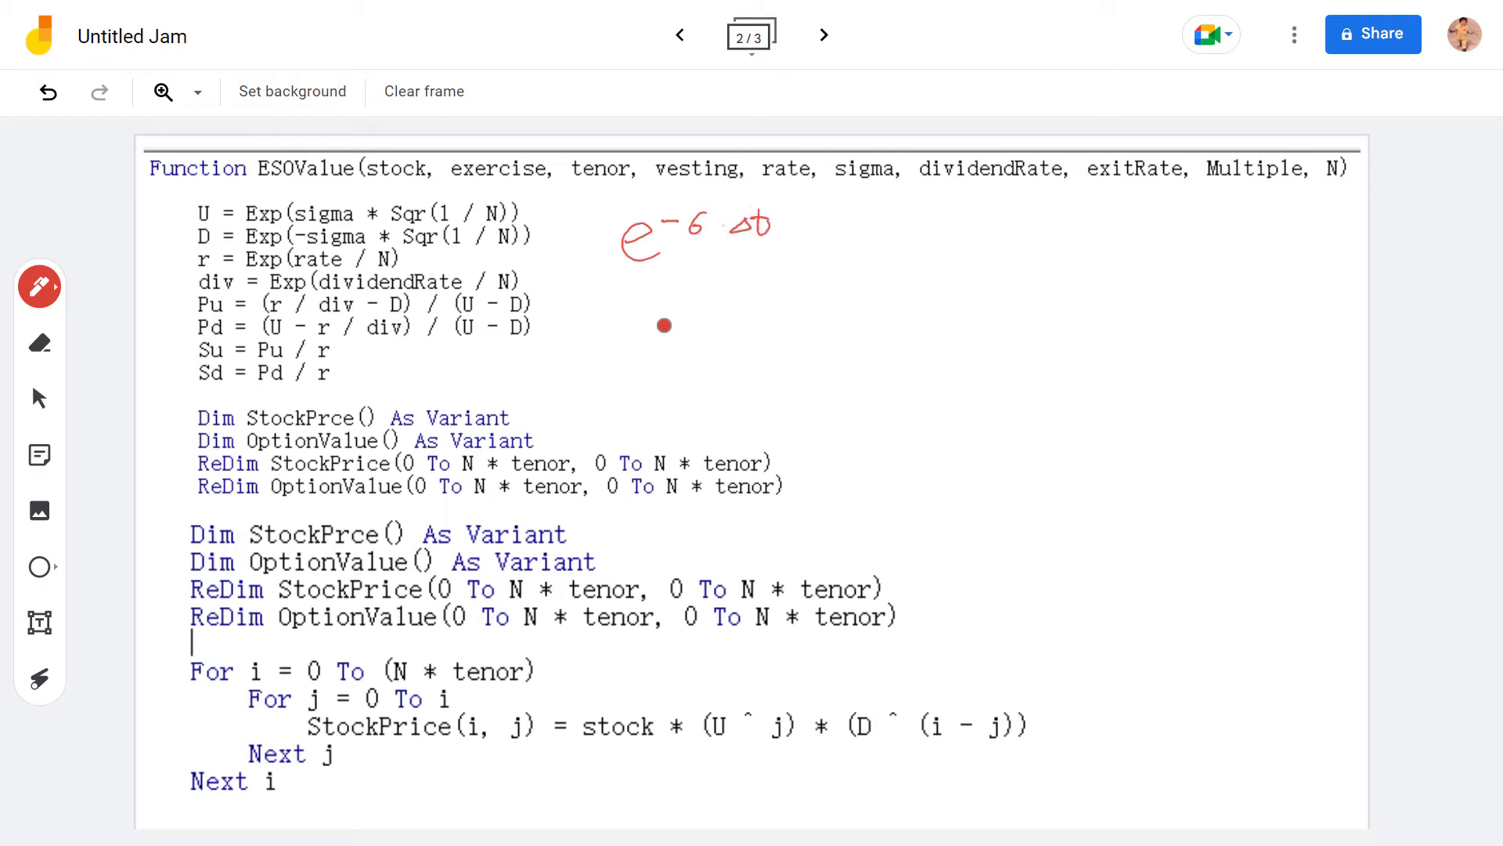
click(40, 342)
mouse_move(625, 238)
mouse_down()
mouse_move(648, 271)
mouse_move(710, 207)
mouse_move(767, 221)
mouse_move(656, 245)
mouse_move(706, 208)
mouse_move(716, 232)
mouse_move(746, 213)
mouse_move(779, 221)
mouse_up()
Draw a square root over σΔT, then erase all remaining handwritten strokes.
click(39, 286)
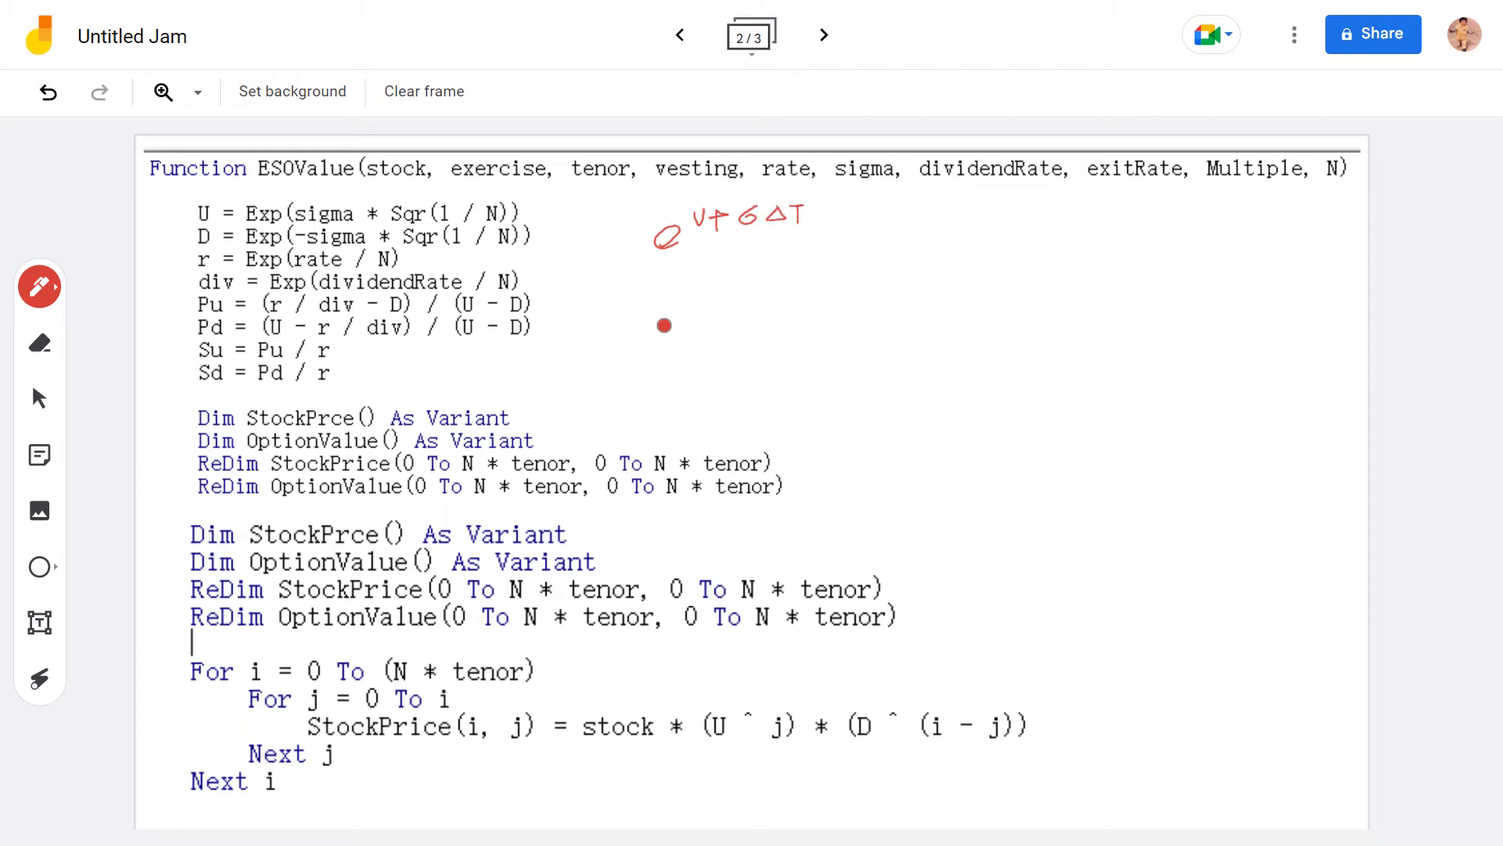
mouse_move(757, 223)
mouse_down()
mouse_move(765, 185)
mouse_move(825, 191)
mouse_up()
key(e)
drag(661, 238, 704, 223)
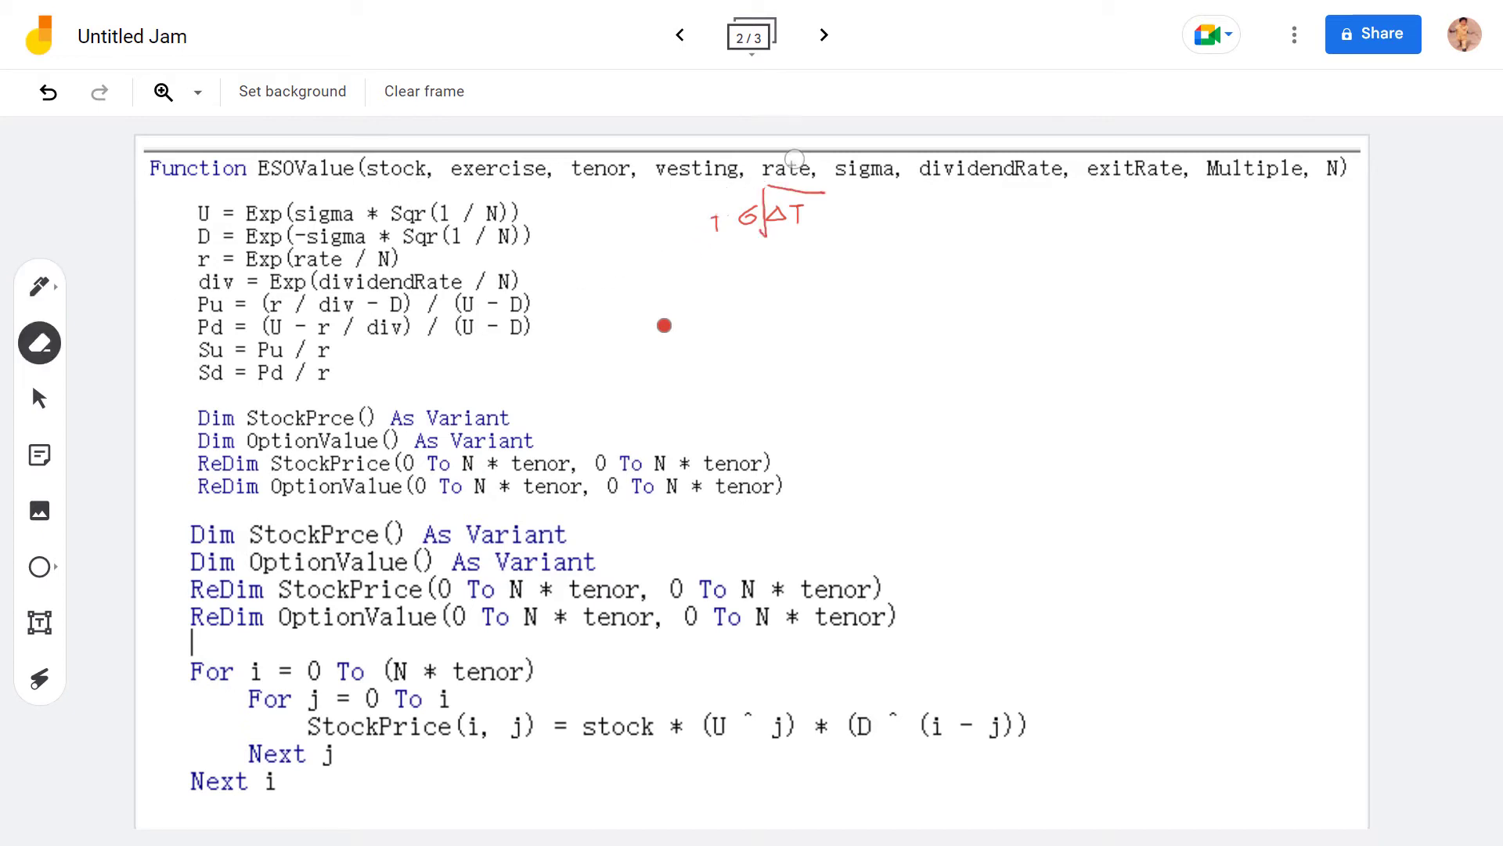
mouse_move(794, 160)
mouse_down()
mouse_move(783, 222)
mouse_move(724, 220)
mouse_up()
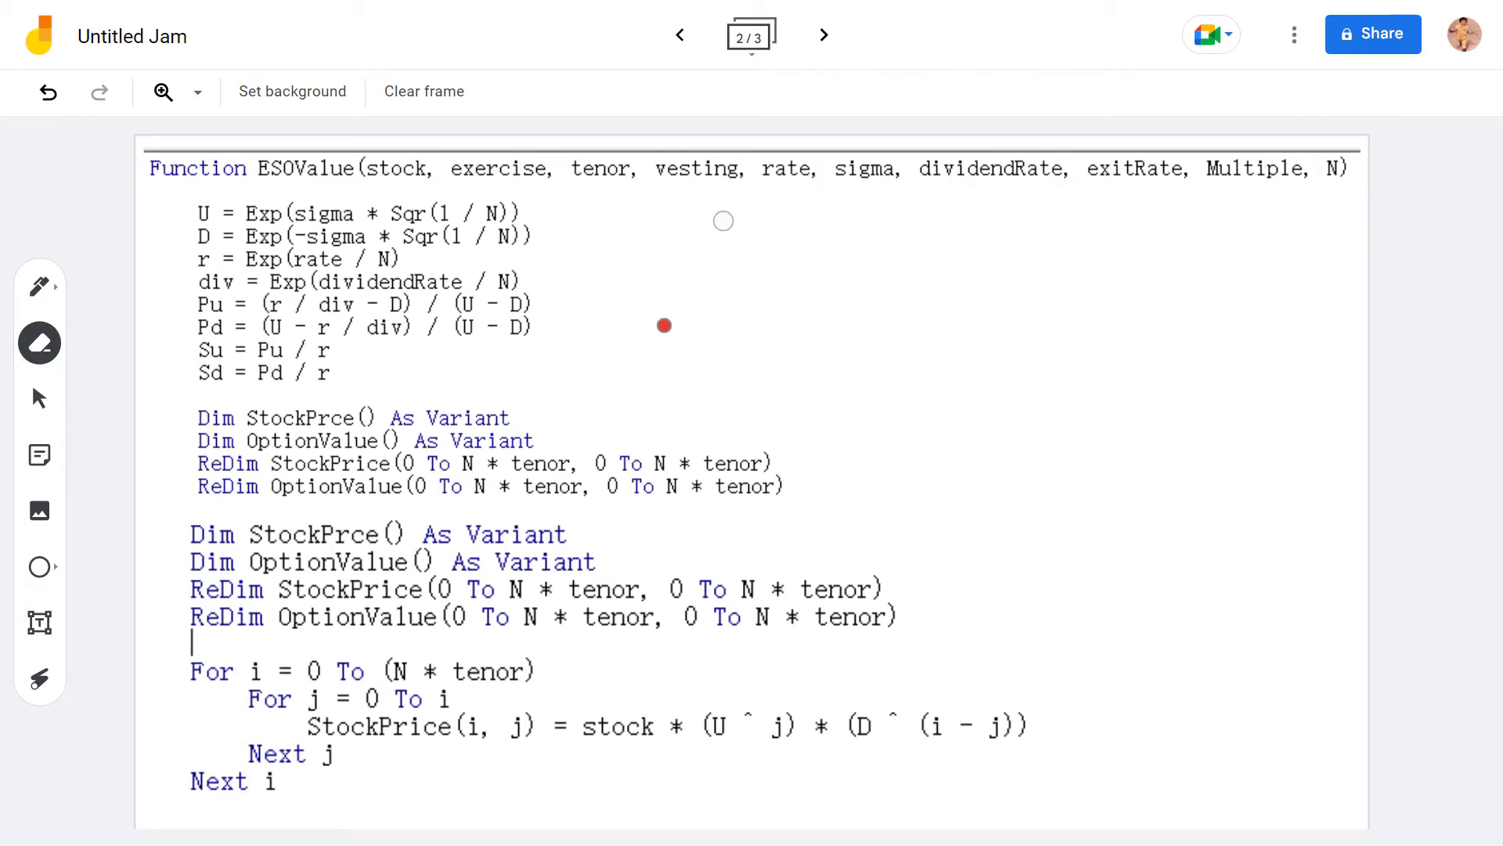
Laser the r, D, div, Pu, Pd, Su and Sd lines, then return to the price-tree frame.
key(k)
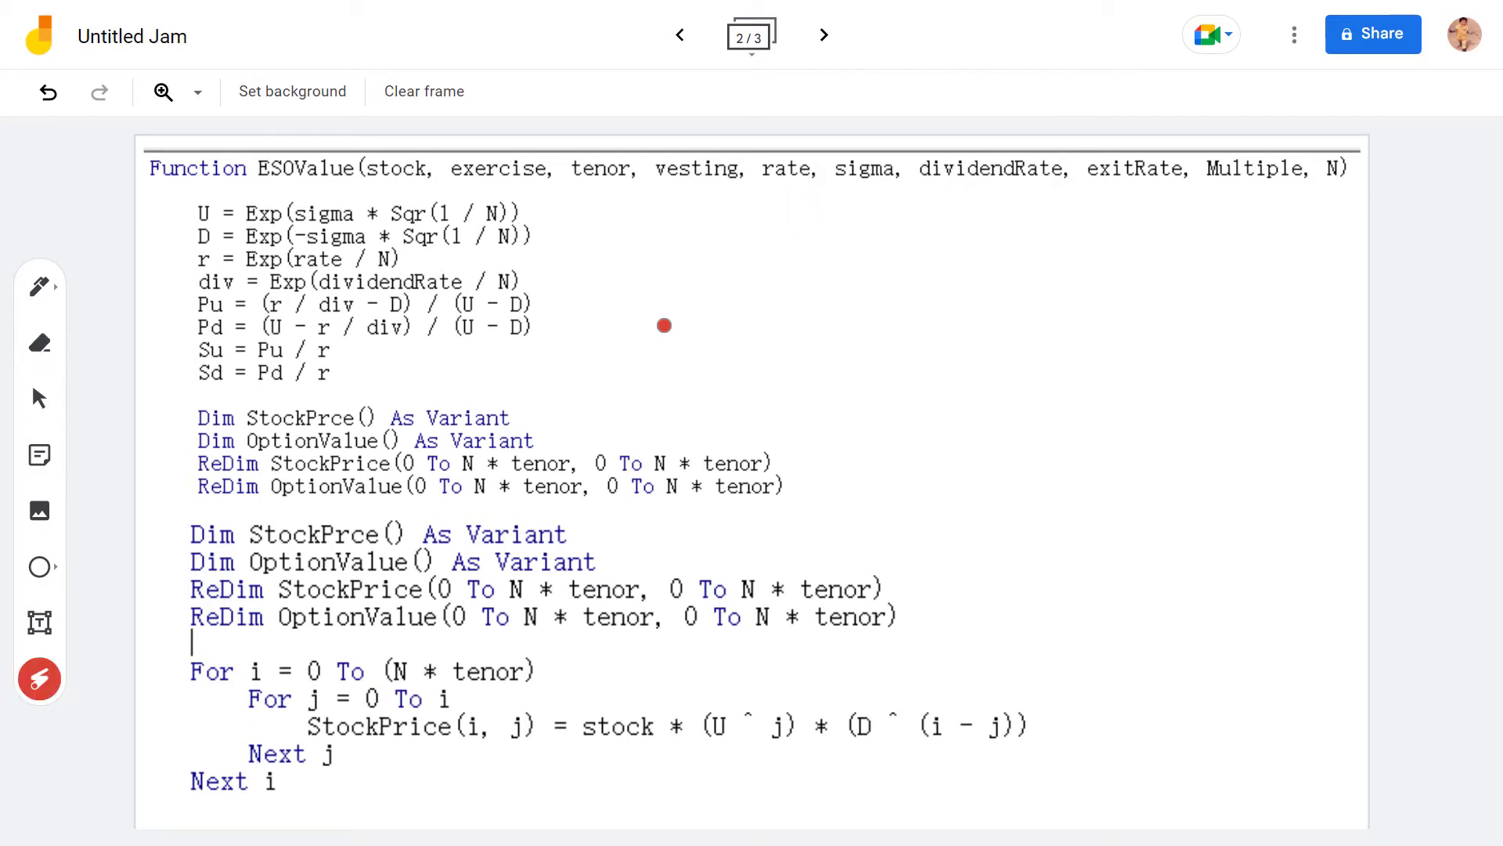
mouse_move(200, 239)
mouse_down()
mouse_move(188, 252)
mouse_move(376, 258)
mouse_move(407, 244)
mouse_move(185, 252)
mouse_move(368, 280)
mouse_move(423, 250)
mouse_move(188, 249)
mouse_move(408, 255)
mouse_move(297, 238)
mouse_move(294, 268)
mouse_move(395, 260)
mouse_move(395, 239)
mouse_move(384, 246)
mouse_move(415, 262)
mouse_up()
mouse_move(216, 270)
mouse_down()
mouse_move(188, 282)
mouse_move(258, 314)
mouse_move(439, 315)
mouse_move(454, 269)
mouse_up()
drag(490, 263, 520, 286)
drag(266, 263, 315, 265)
mouse_move(247, 285)
mouse_down()
mouse_move(184, 291)
mouse_move(176, 375)
mouse_move(364, 403)
mouse_move(561, 362)
mouse_move(540, 278)
mouse_move(235, 282)
mouse_move(181, 296)
mouse_move(172, 358)
mouse_move(250, 399)
mouse_move(422, 396)
mouse_move(549, 352)
mouse_move(396, 276)
mouse_move(186, 291)
mouse_move(239, 313)
mouse_move(181, 350)
mouse_move(234, 358)
mouse_up()
mouse_move(220, 292)
mouse_down()
mouse_move(188, 364)
mouse_move(369, 388)
mouse_move(563, 328)
mouse_move(337, 282)
mouse_up()
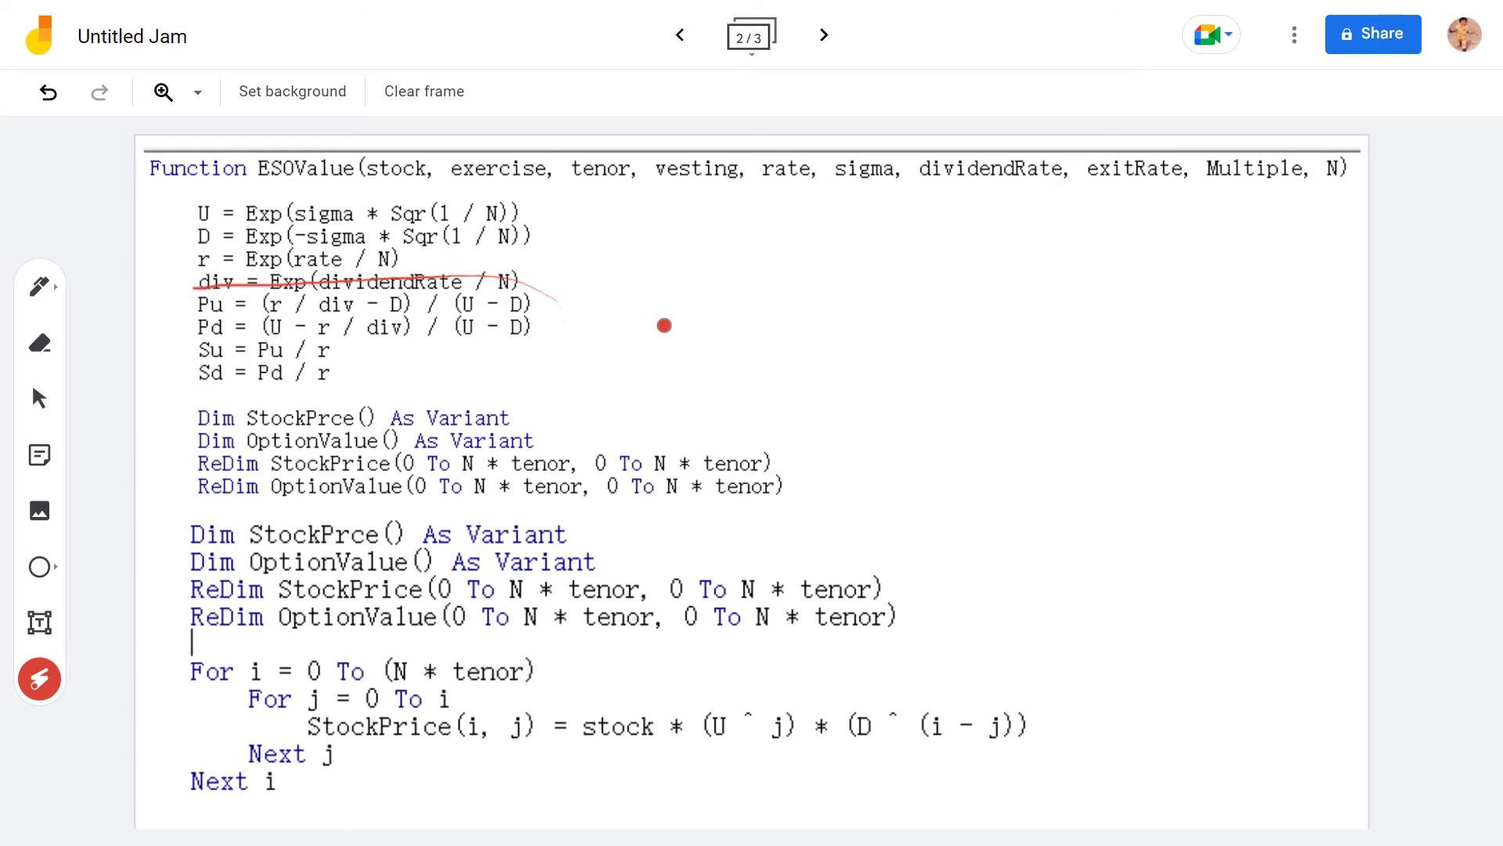
mouse_move(540, 313)
mouse_down()
mouse_move(702, 274)
mouse_move(688, 312)
mouse_up()
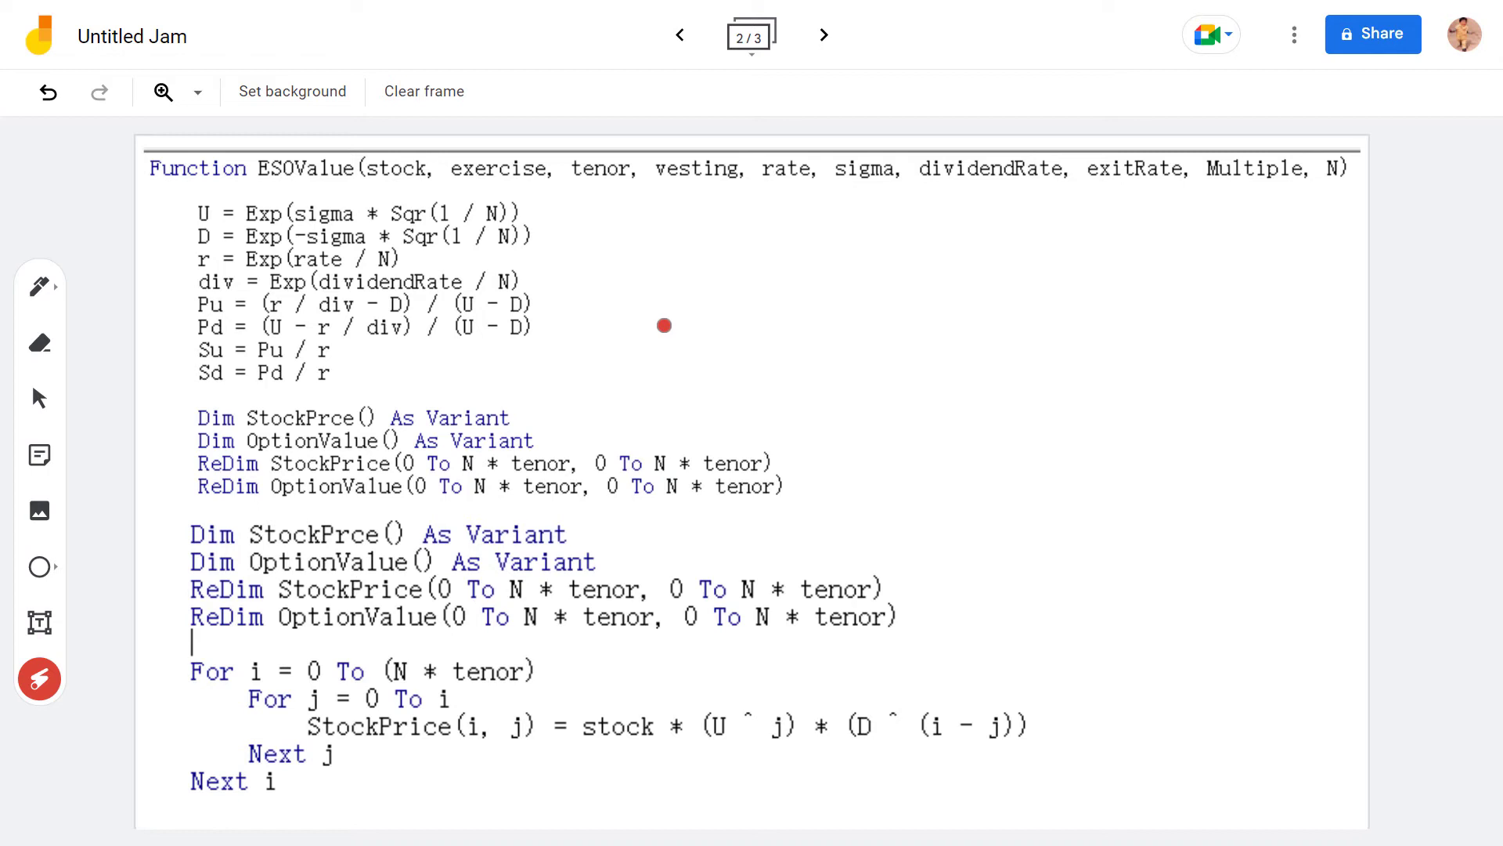
click(680, 35)
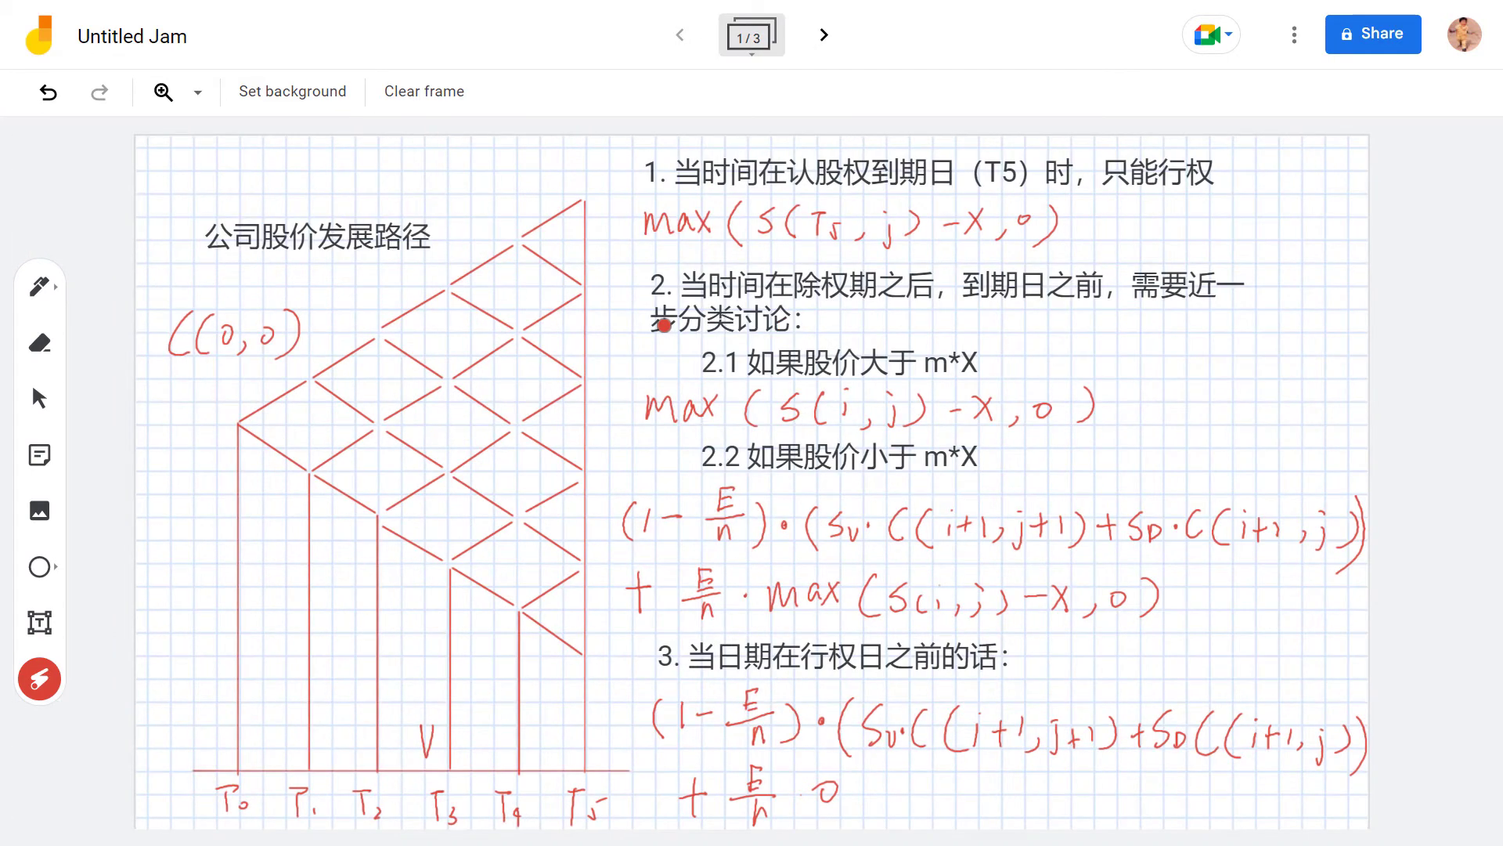
Laser-point around the T0–T5 price lattice, marking its final-period nodes and price levels.
drag(354, 261, 444, 203)
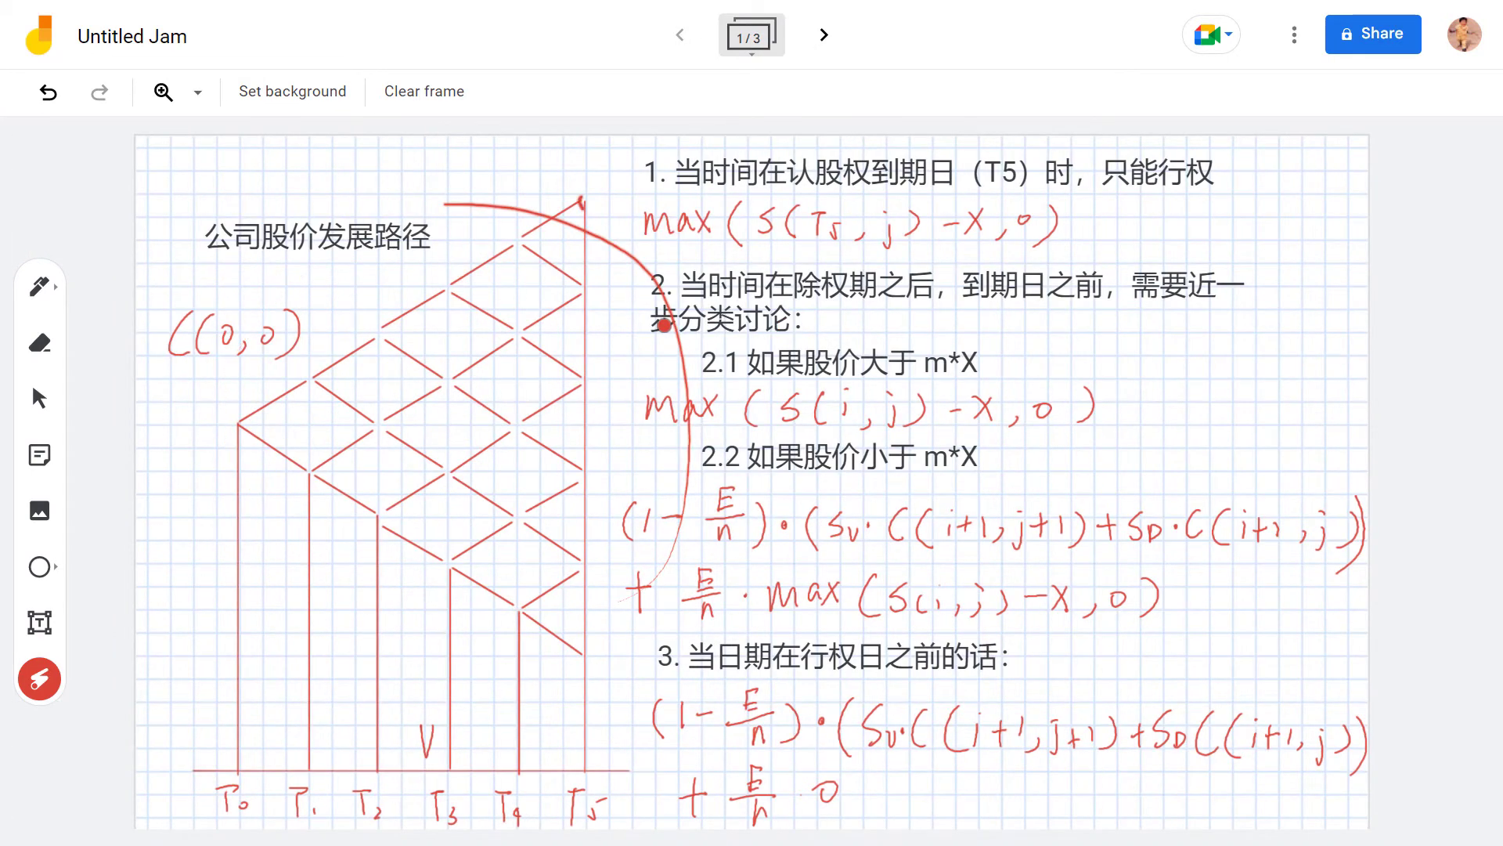
drag(587, 276, 584, 291)
click(585, 472)
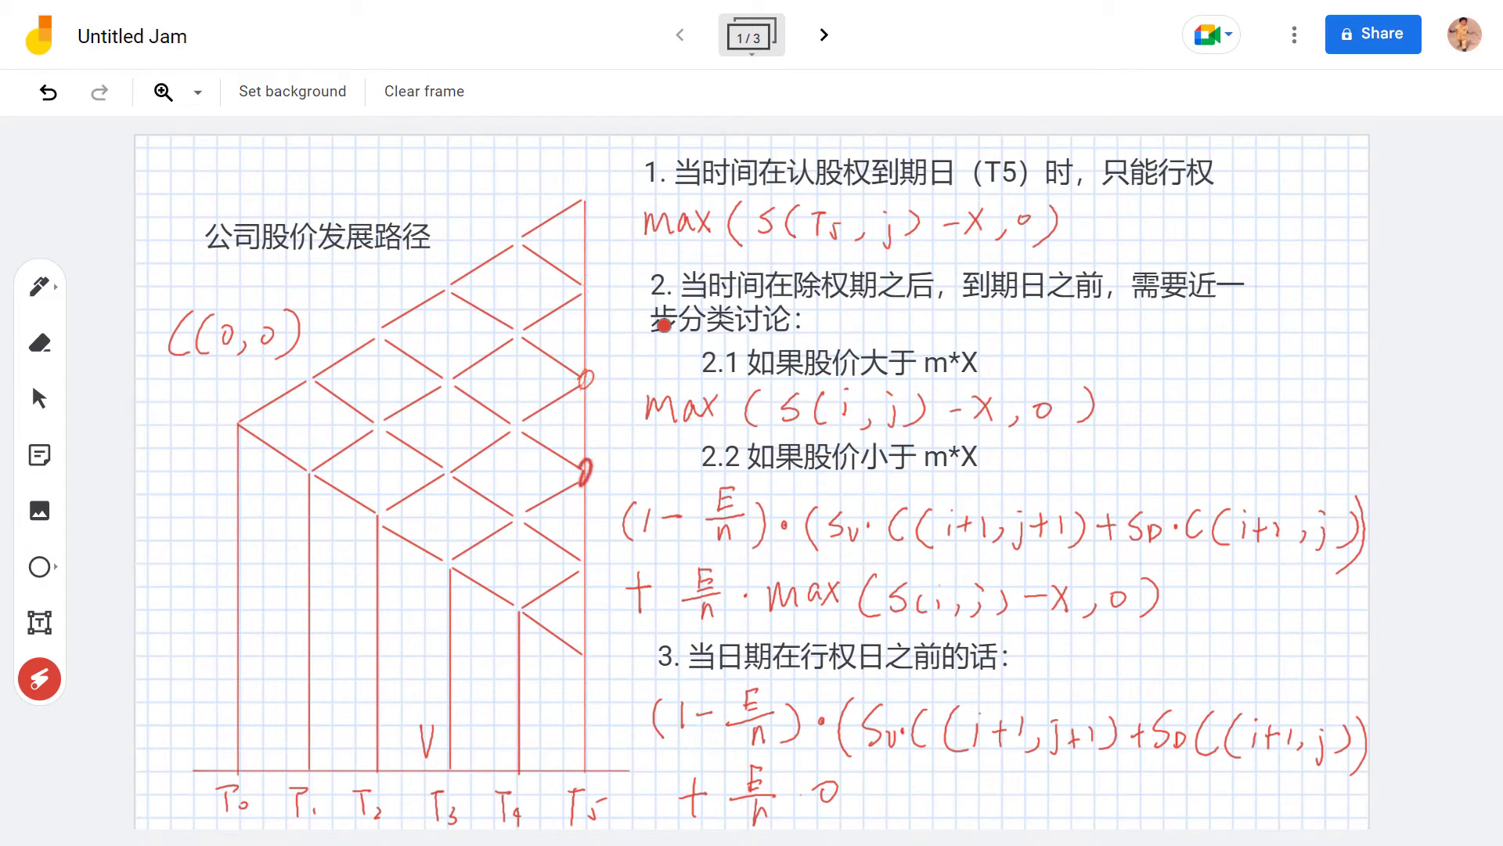
click(588, 565)
click(584, 662)
drag(205, 553, 651, 630)
drag(165, 599, 611, 619)
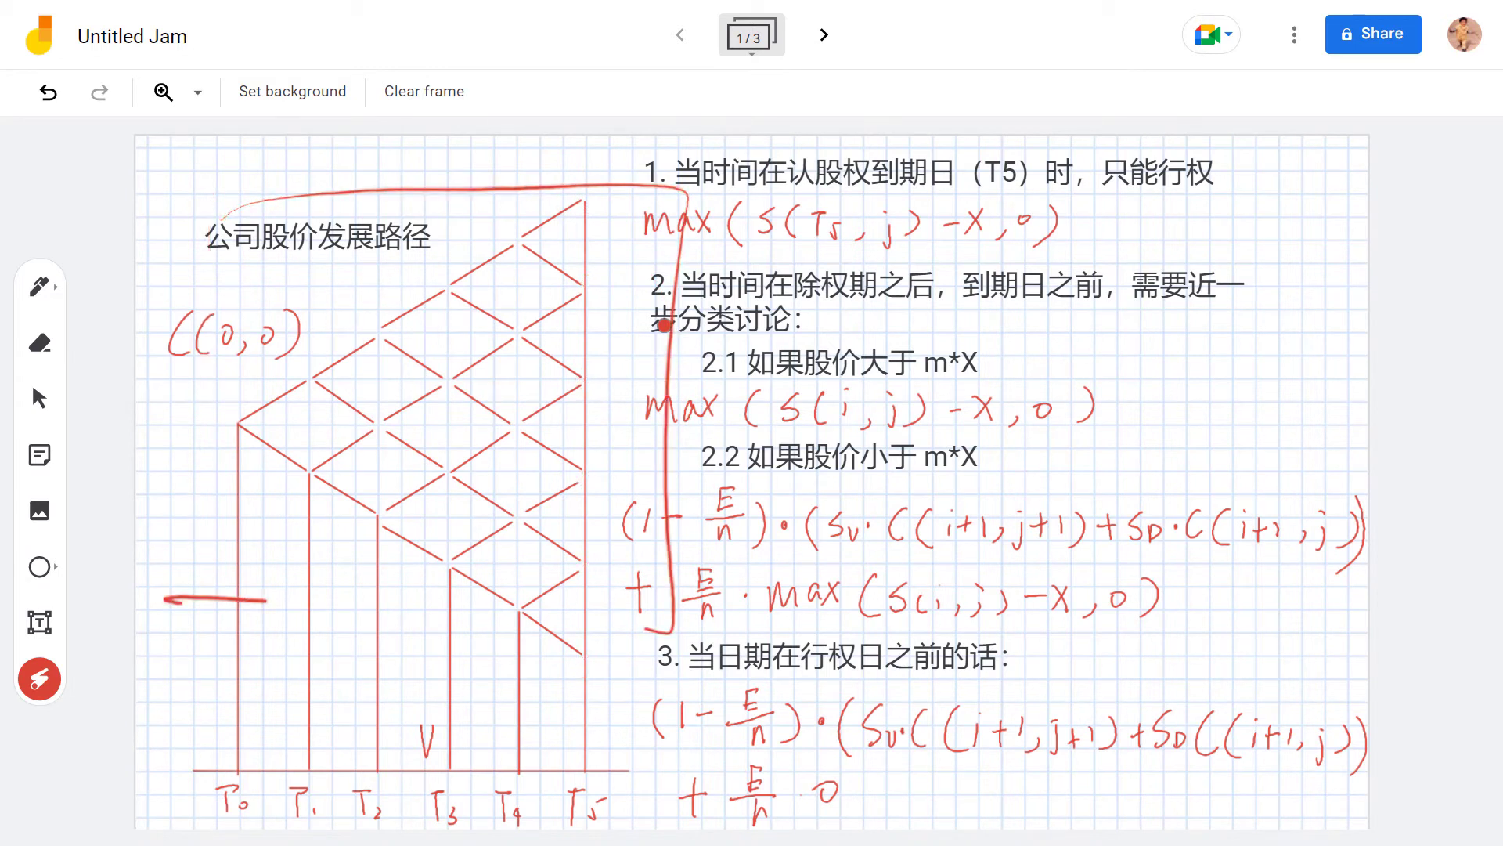
click(824, 34)
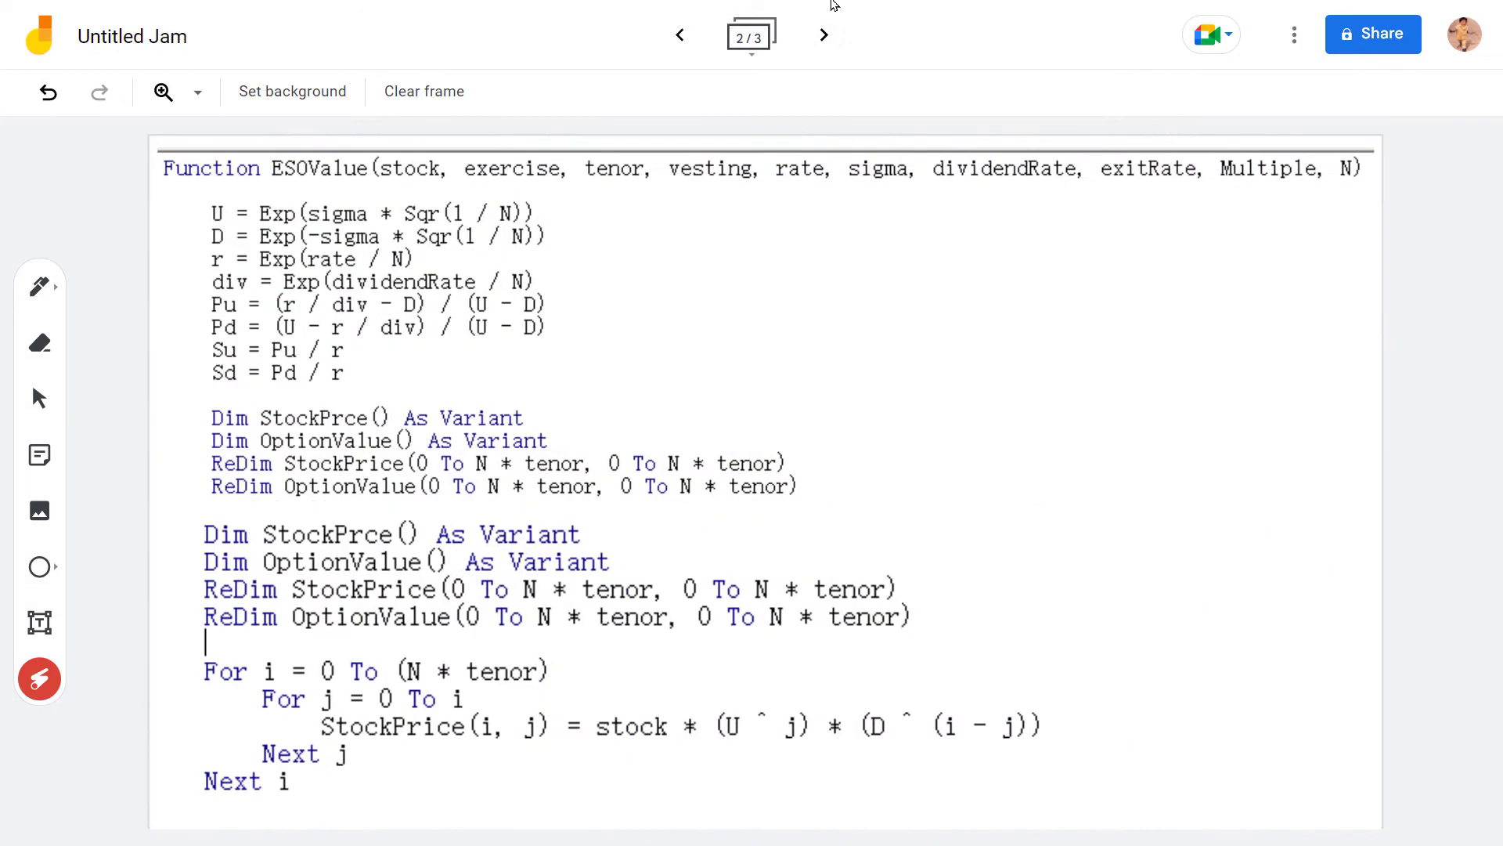
mouse_move(261, 493)
mouse_down()
mouse_move(161, 536)
mouse_move(436, 670)
mouse_move(906, 614)
mouse_move(771, 520)
mouse_move(237, 517)
mouse_move(161, 634)
mouse_move(446, 665)
mouse_move(259, 512)
mouse_up()
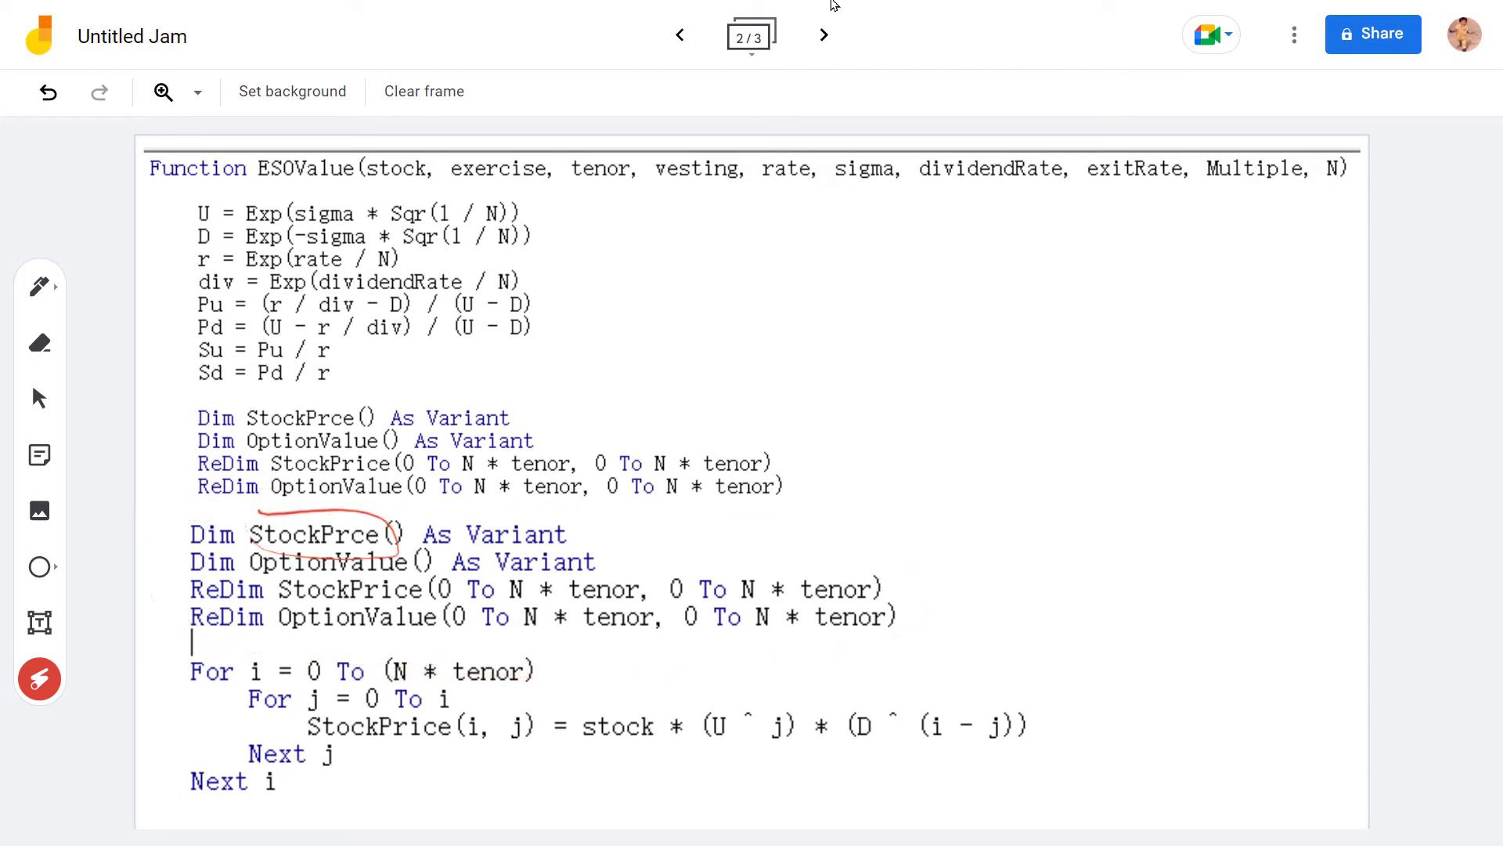
mouse_move(493, 513)
mouse_down()
mouse_move(576, 540)
mouse_move(521, 519)
mouse_up()
mouse_move(296, 555)
mouse_down()
mouse_move(422, 578)
mouse_move(391, 545)
mouse_move(548, 545)
mouse_move(502, 548)
mouse_up()
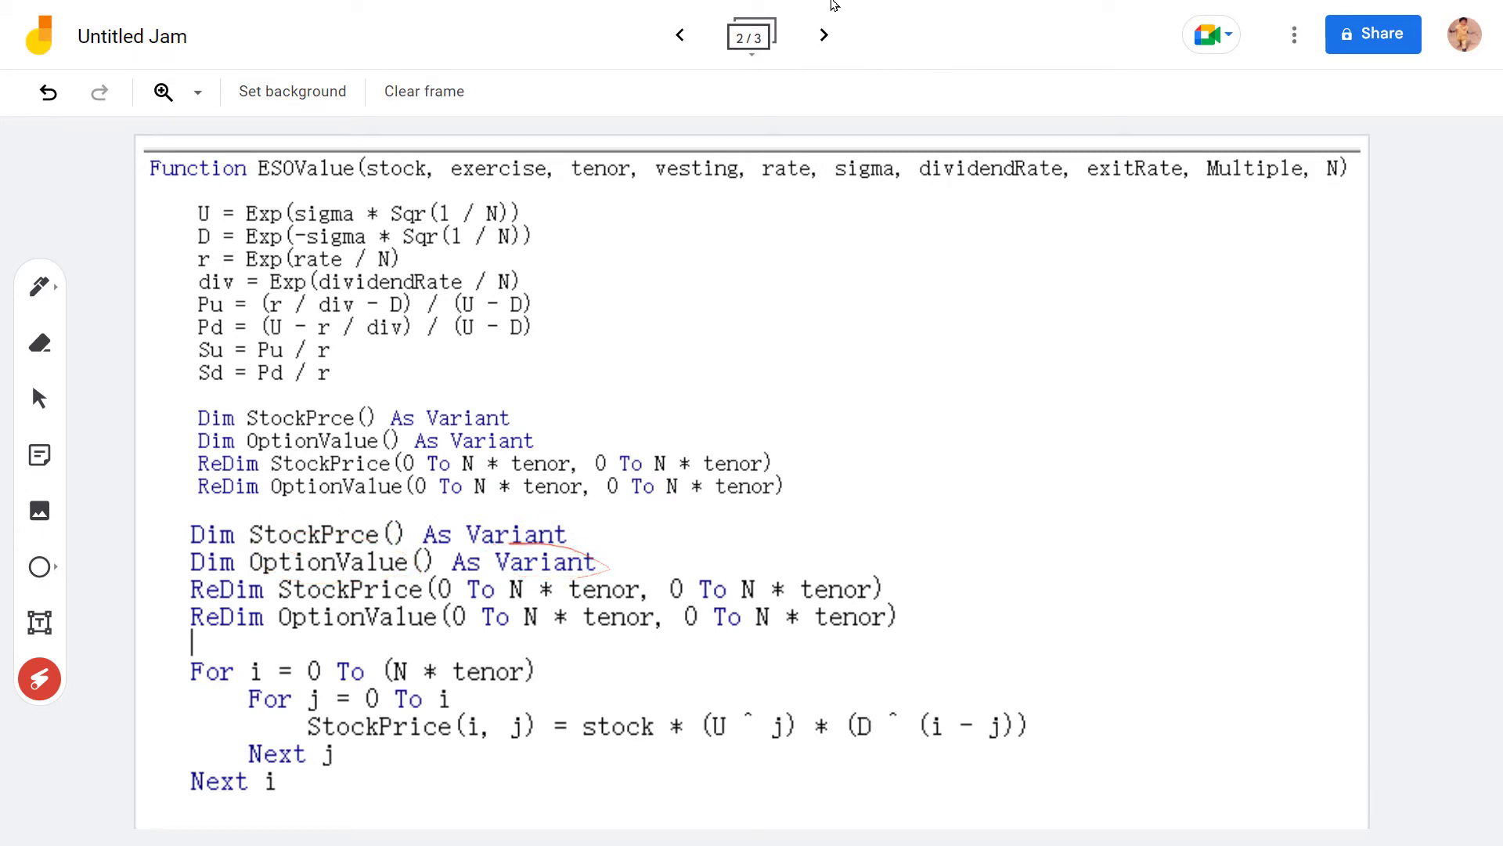
mouse_move(195, 513)
mouse_down()
mouse_move(188, 578)
mouse_move(627, 572)
mouse_move(427, 526)
mouse_up()
mouse_move(307, 573)
mouse_down()
mouse_move(270, 646)
mouse_move(396, 656)
mouse_up()
click(39, 287)
drag(906, 305, 899, 433)
mouse_move(919, 263)
mouse_down()
mouse_move(1178, 278)
mouse_move(1174, 450)
mouse_up()
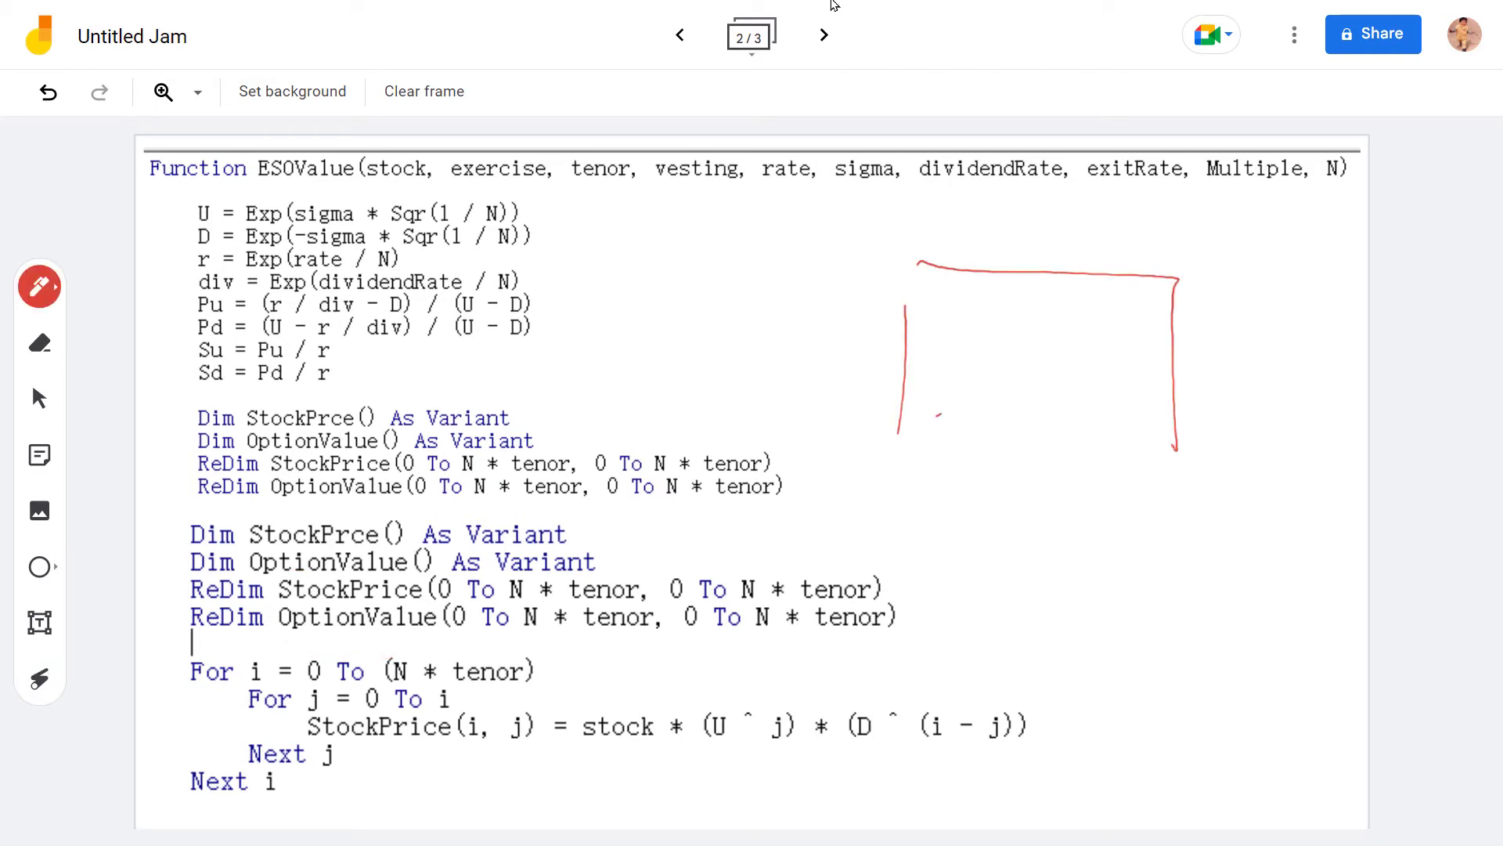
drag(936, 416, 1176, 435)
drag(904, 306, 1145, 323)
drag(910, 342, 1149, 357)
drag(908, 382, 1147, 396)
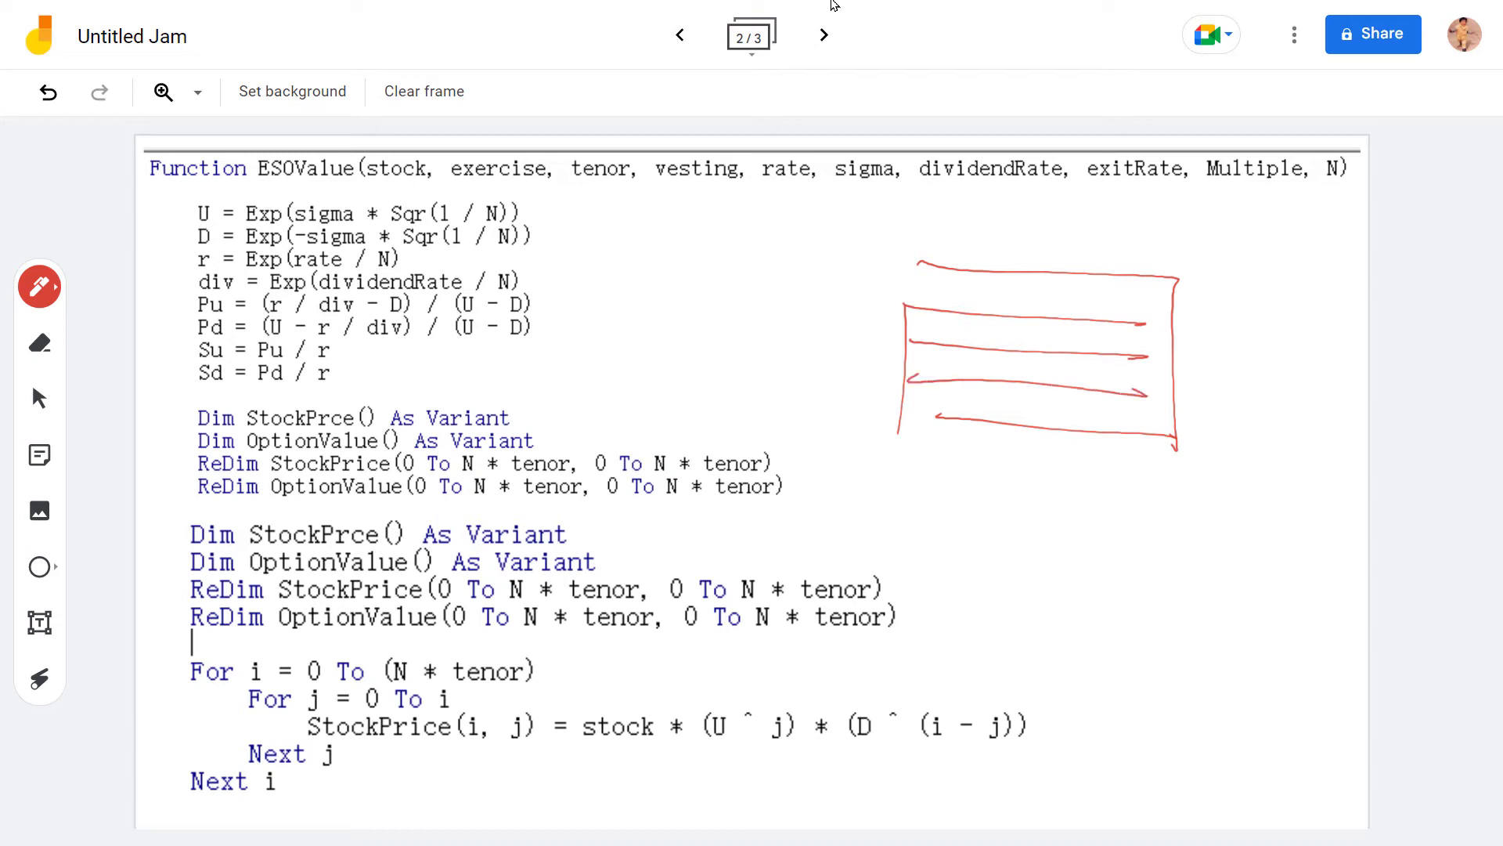
drag(984, 251, 988, 443)
drag(1057, 280, 1053, 443)
drag(1122, 273, 1115, 438)
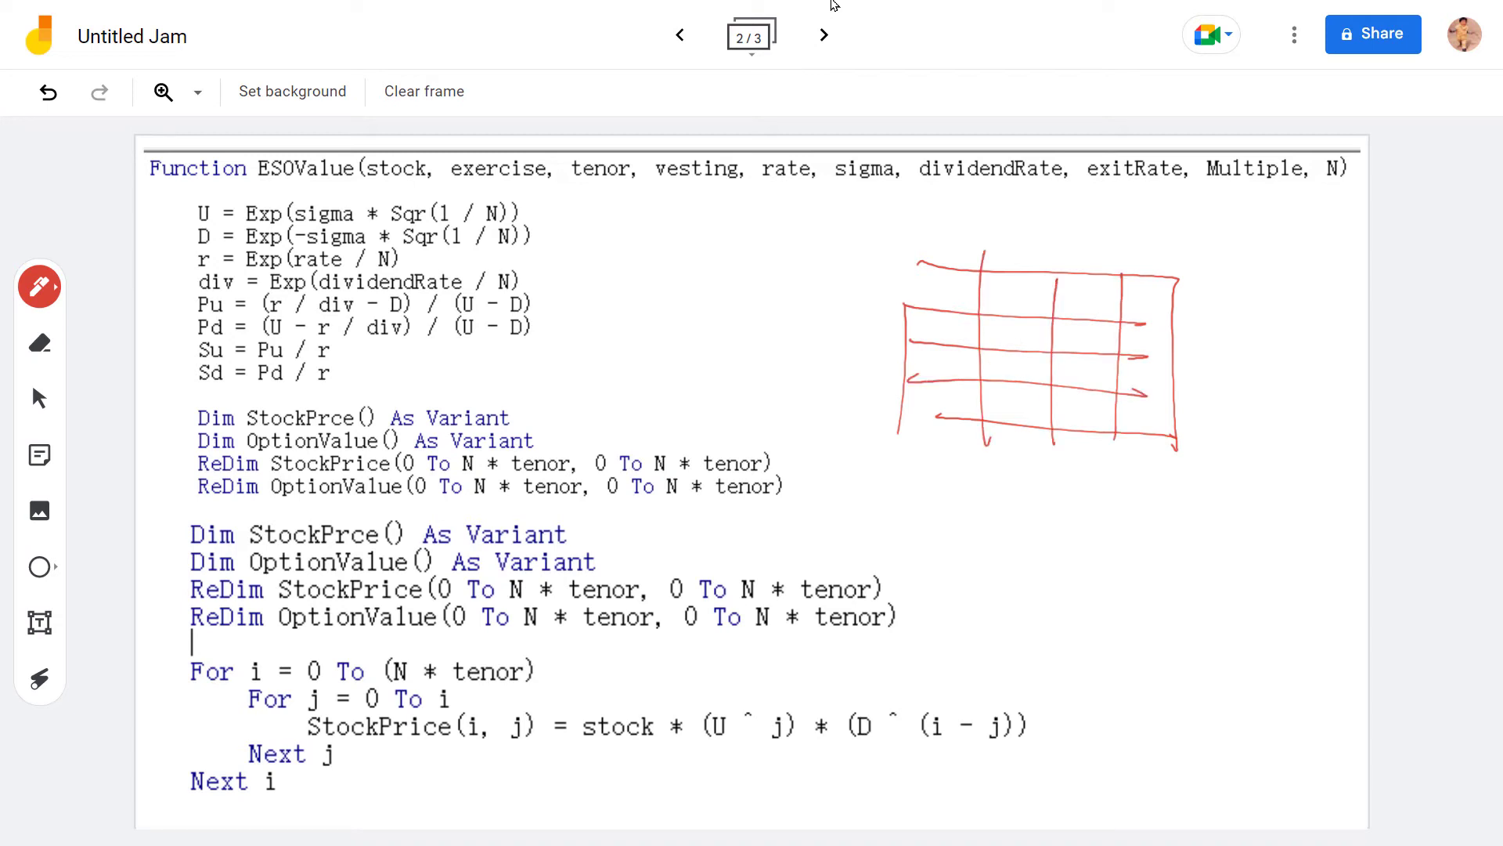
click(680, 34)
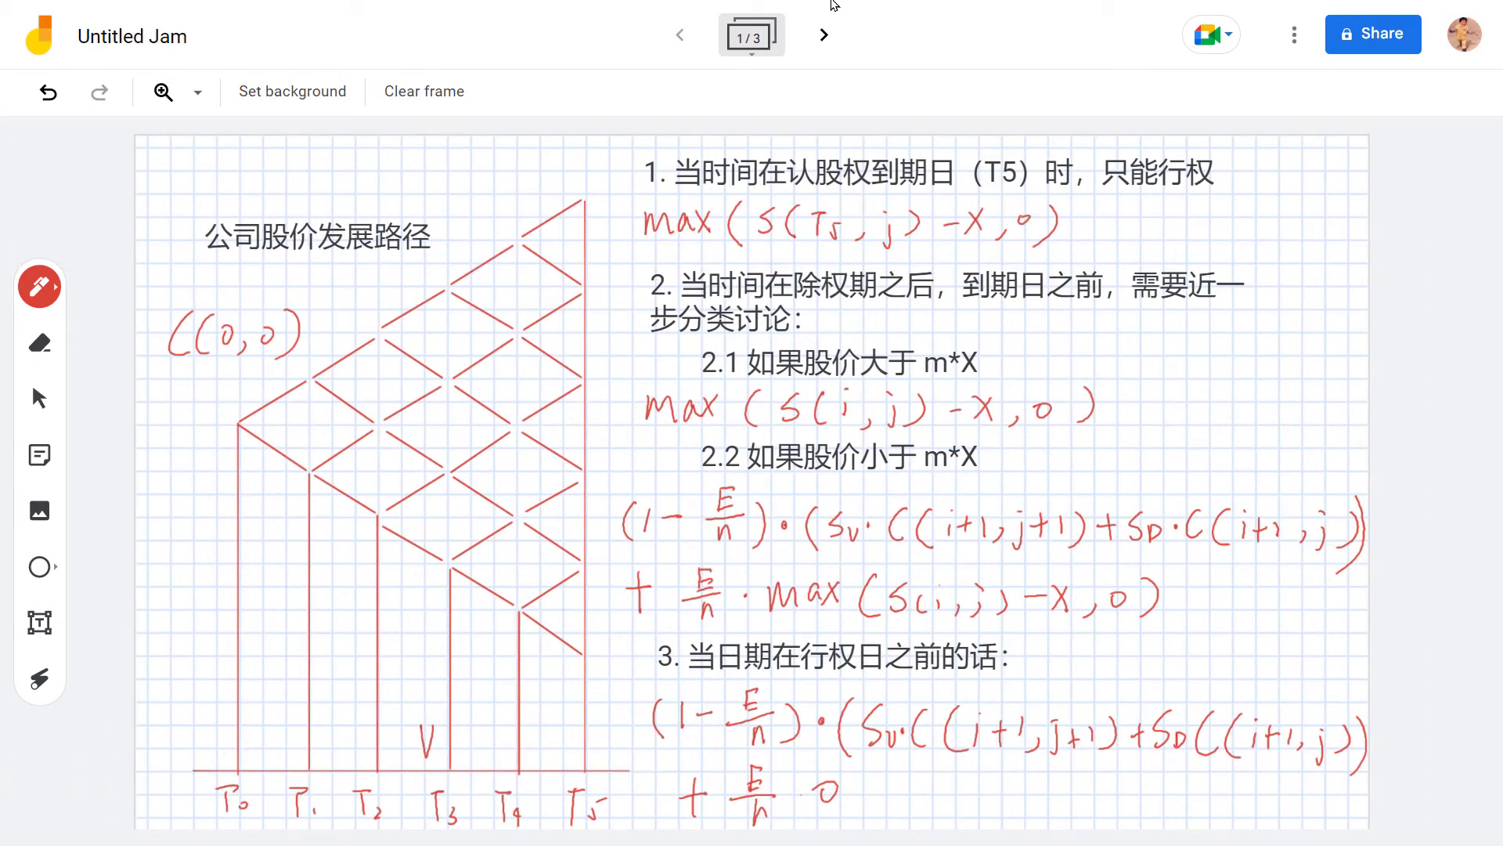
click(824, 35)
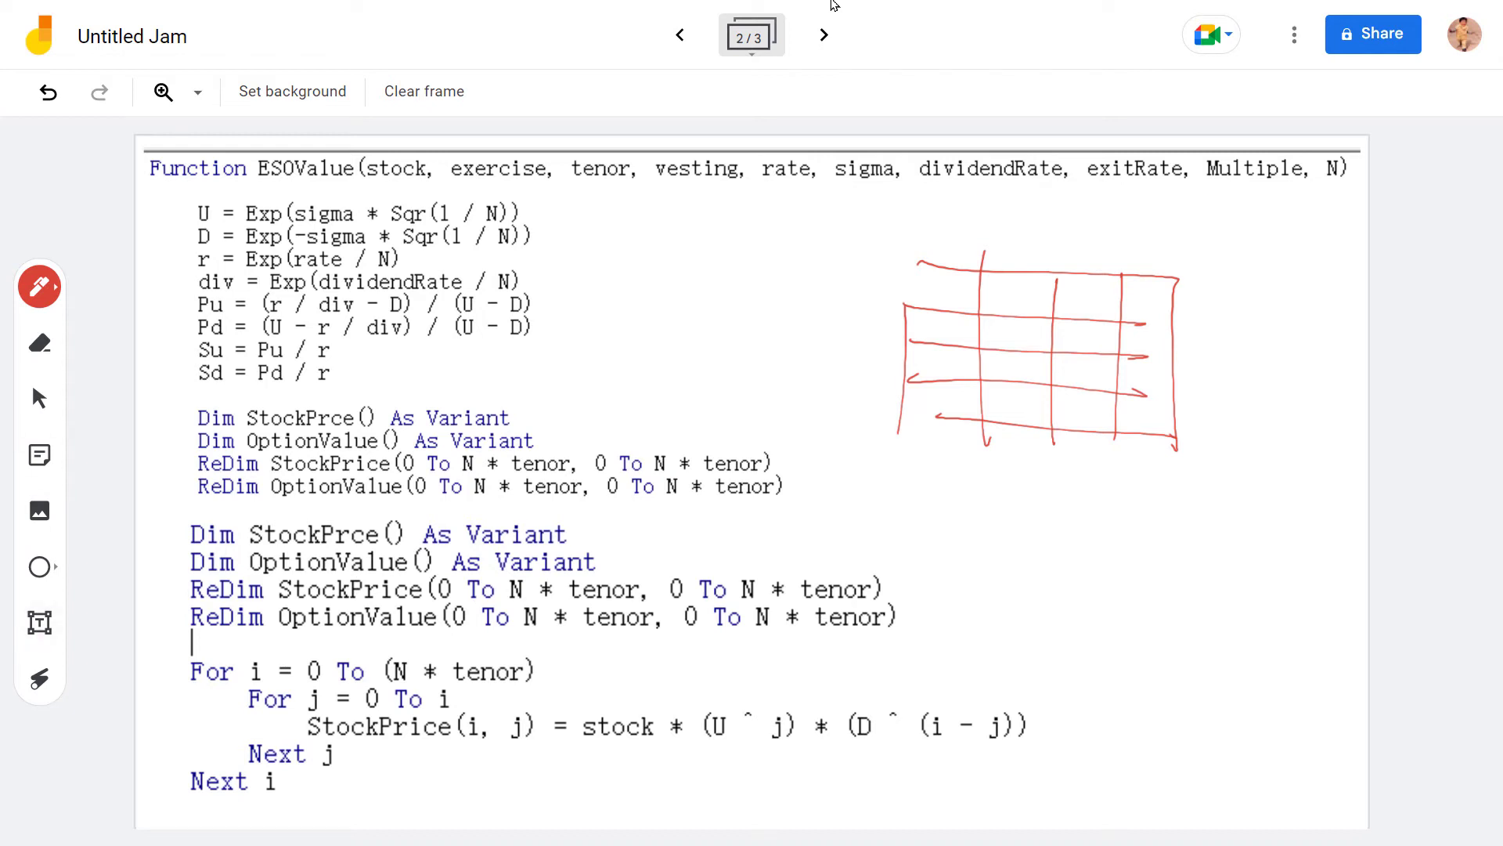
click(39, 343)
mouse_move(994, 350)
mouse_down()
mouse_move(940, 235)
mouse_move(924, 350)
mouse_move(1007, 396)
mouse_move(1168, 279)
mouse_move(1094, 396)
mouse_move(1150, 451)
mouse_move(1141, 436)
mouse_move(997, 430)
mouse_move(877, 386)
mouse_up()
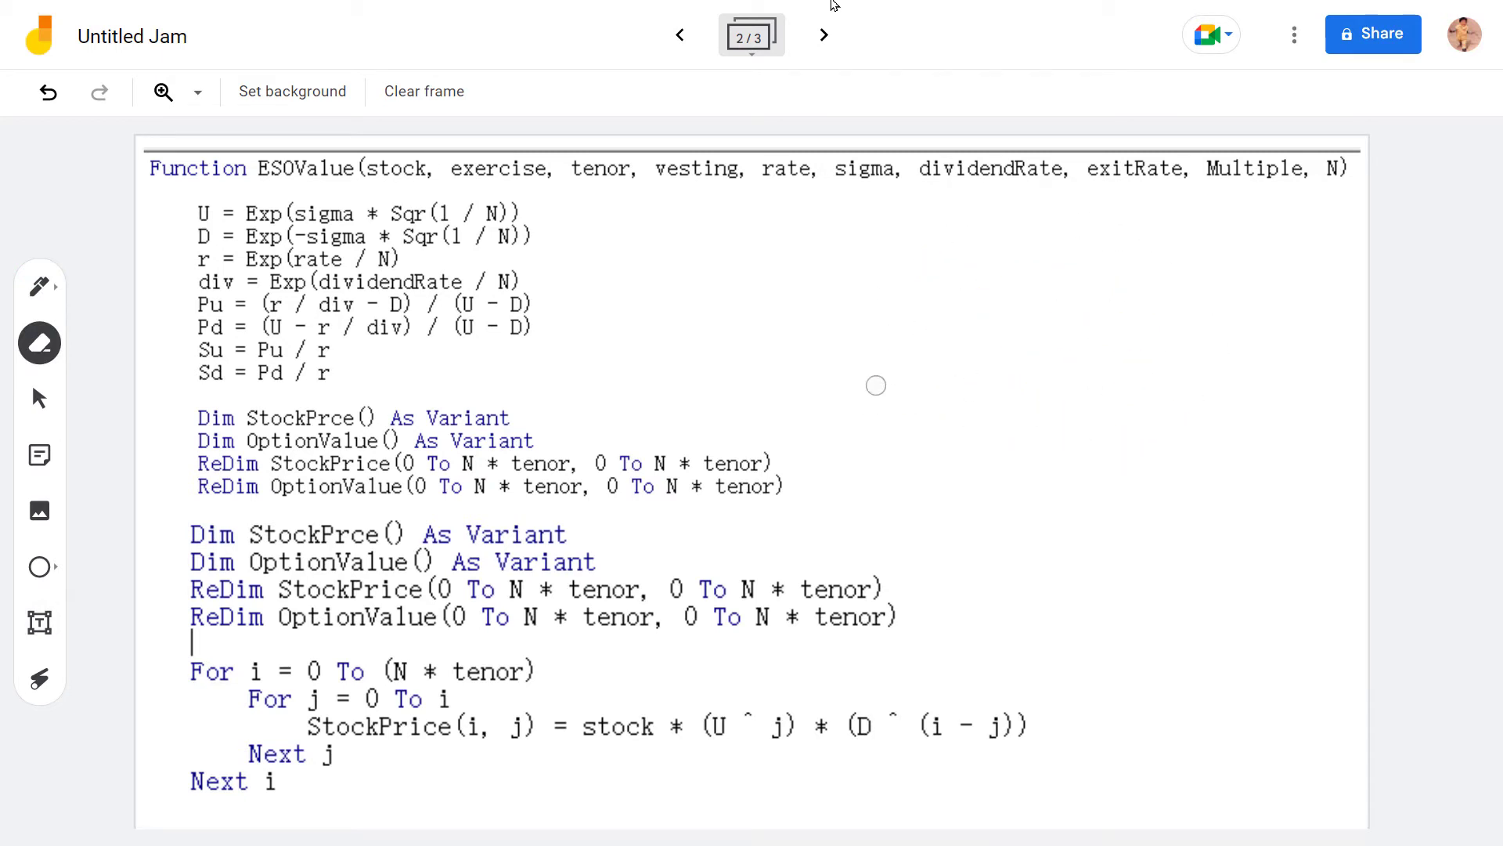
Highlight the array declarations and trace the stock-price loop down to Next j.
key(l)
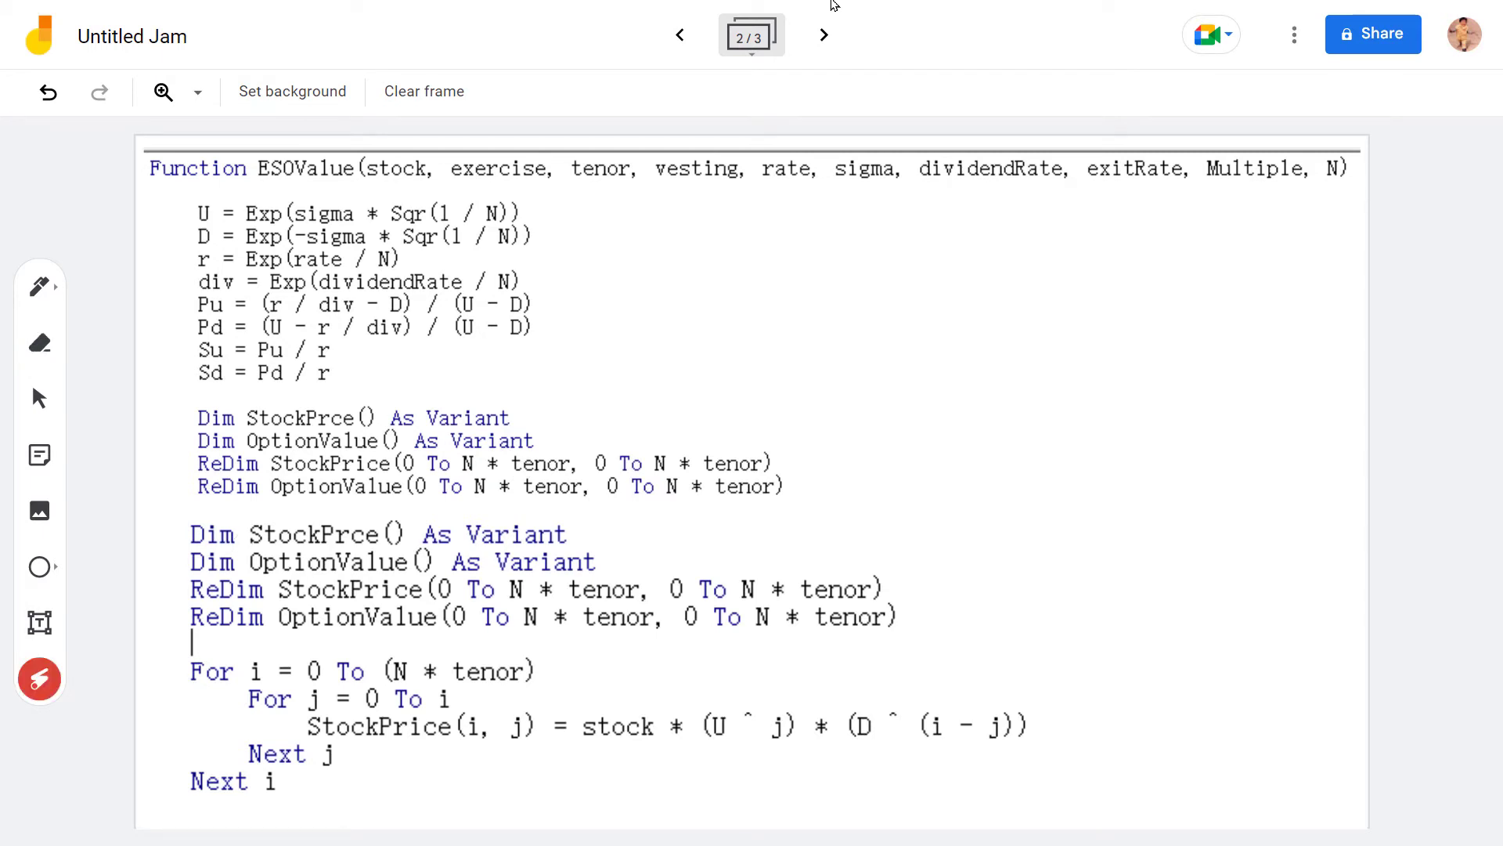
mouse_move(399, 501)
mouse_down()
mouse_move(302, 653)
mouse_move(936, 801)
mouse_move(191, 643)
mouse_up()
mouse_move(384, 710)
mouse_down()
mouse_move(301, 724)
mouse_move(451, 758)
mouse_move(1110, 736)
mouse_move(395, 689)
mouse_up()
Sketch a red price tree beside the code with a baseline and vertical time-step lines.
key(p)
drag(922, 317, 890, 386)
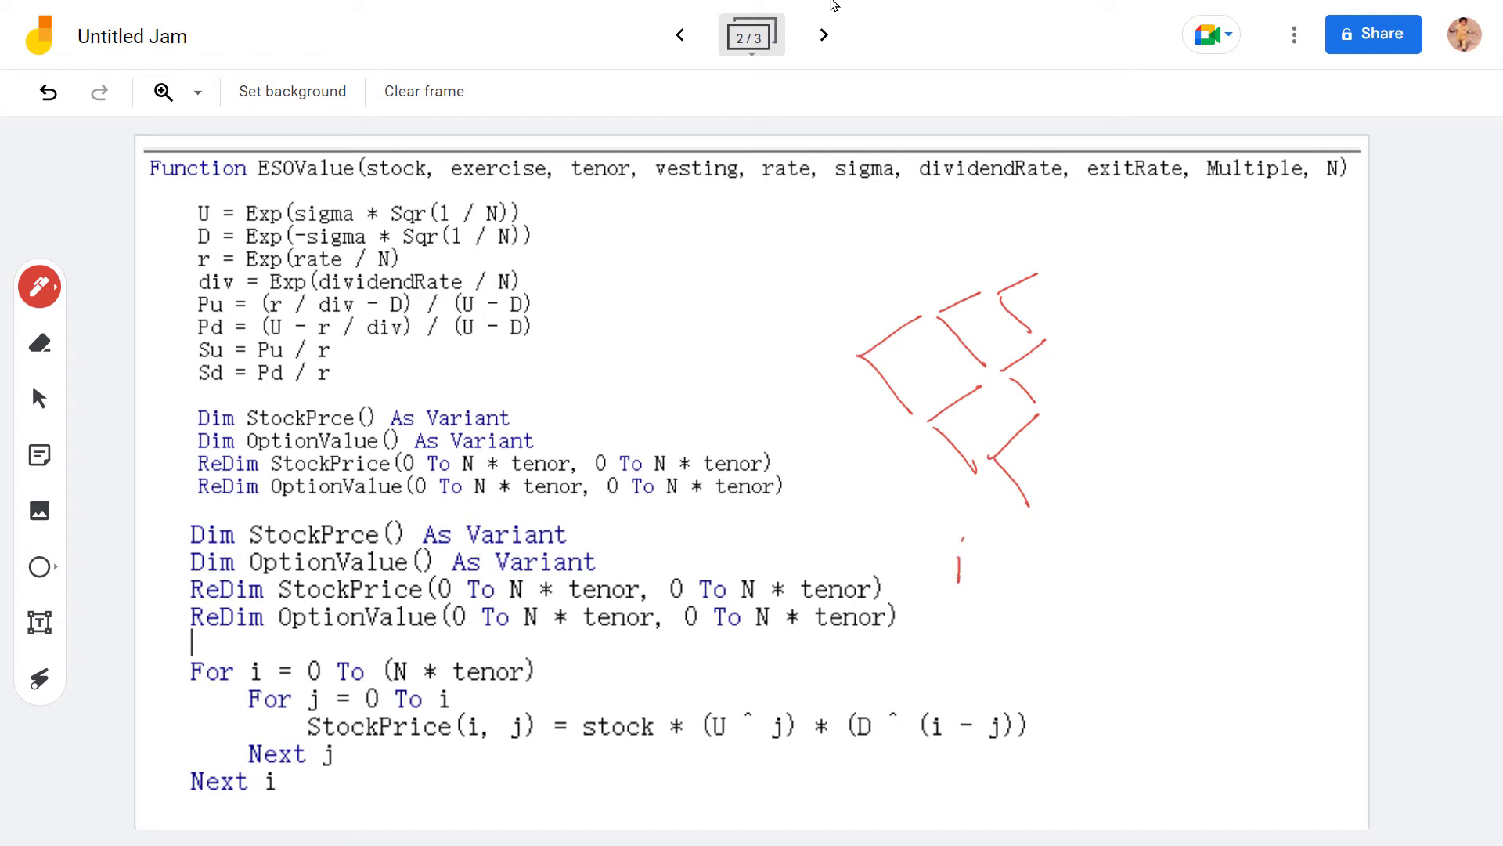
drag(836, 512, 1061, 521)
drag(860, 416, 861, 492)
drag(920, 409, 924, 530)
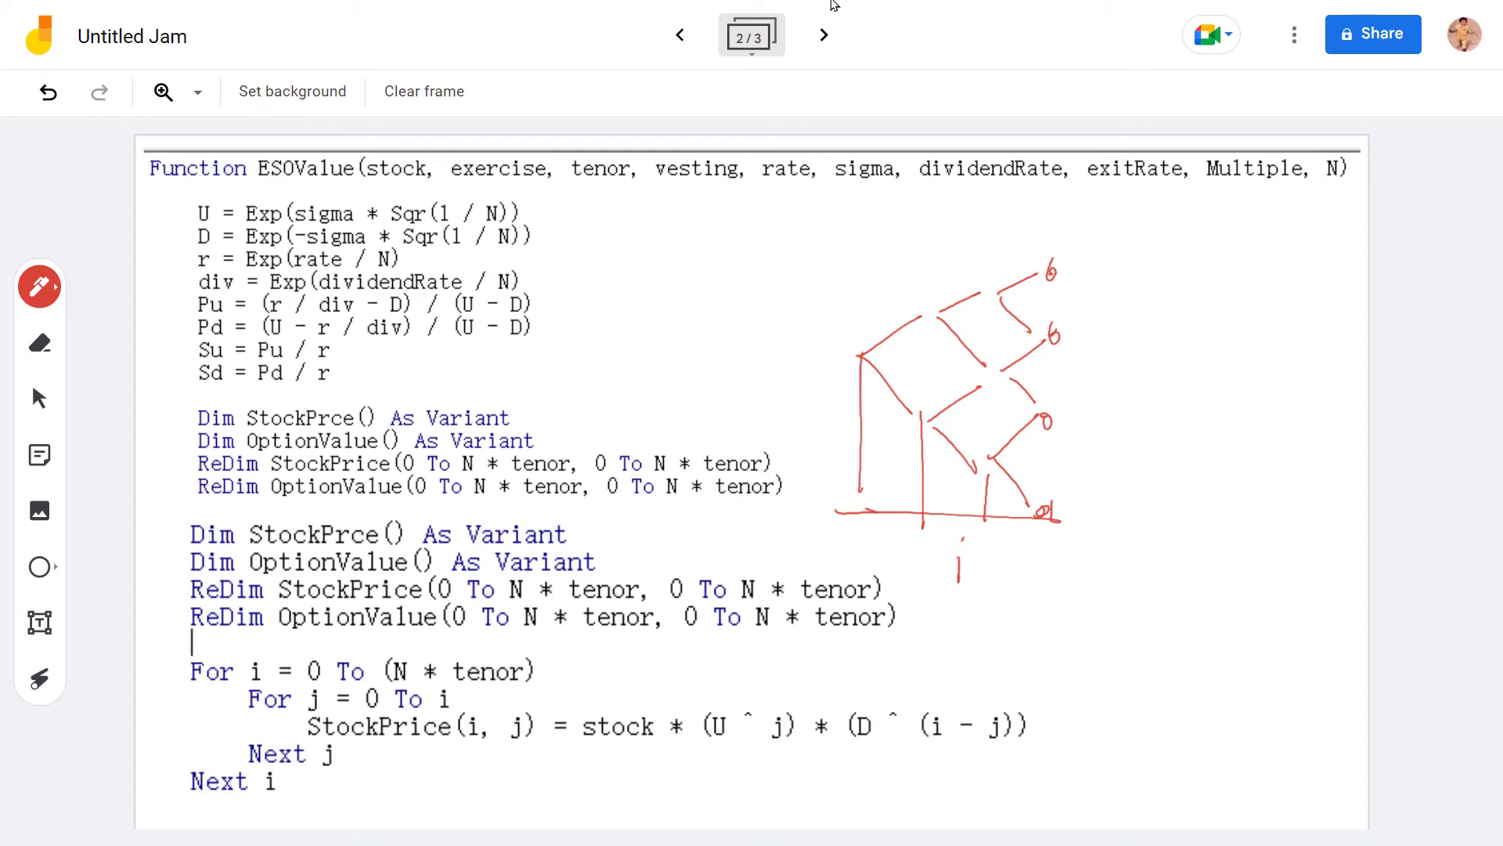
Highlight the For i and For j loops and U ^ j, D factors, then the tree branches.
click(39, 678)
mouse_move(303, 646)
mouse_down()
mouse_move(239, 652)
mouse_move(470, 823)
mouse_move(1102, 775)
mouse_move(425, 650)
mouse_move(192, 669)
mouse_up()
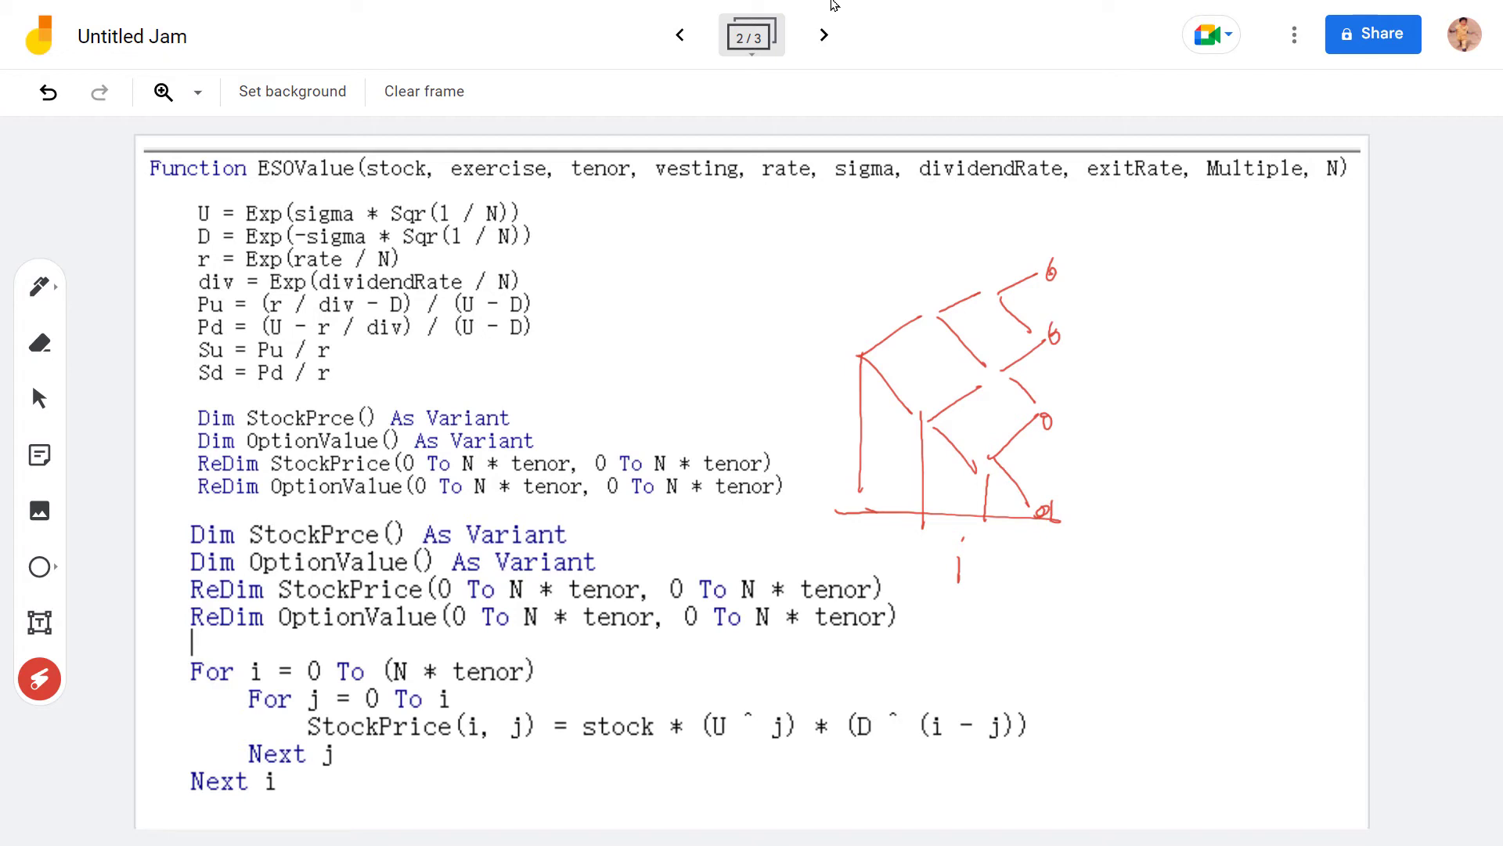
mouse_move(463, 703)
mouse_down()
mouse_move(254, 709)
mouse_move(799, 772)
mouse_move(1068, 728)
mouse_move(387, 697)
mouse_move(258, 744)
mouse_move(776, 772)
mouse_move(1026, 724)
mouse_move(736, 699)
mouse_move(262, 705)
mouse_move(466, 750)
mouse_move(1069, 760)
mouse_up()
mouse_move(740, 696)
mouse_down()
mouse_move(709, 736)
mouse_move(729, 695)
mouse_up()
mouse_move(853, 732)
mouse_down()
mouse_move(944, 705)
mouse_move(861, 744)
mouse_up()
drag(321, 702, 462, 692)
drag(272, 775, 339, 769)
mouse_move(867, 353)
mouse_down()
mouse_move(936, 411)
mouse_move(940, 309)
mouse_up()
mouse_move(924, 411)
mouse_down()
mouse_move(925, 431)
mouse_move(985, 470)
mouse_up()
drag(991, 375, 1004, 391)
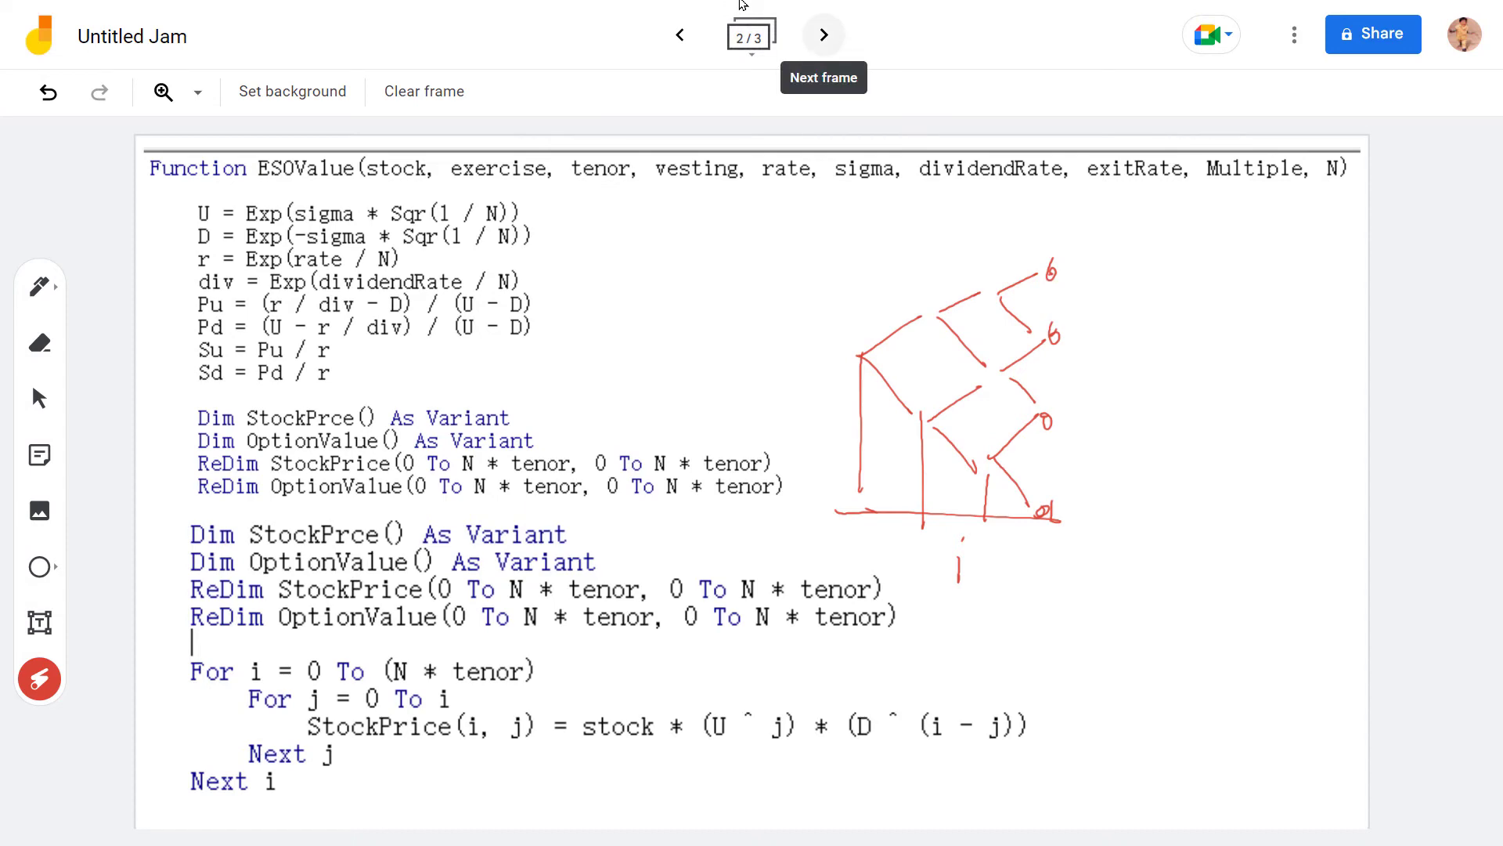
Move to the option-value code frame and underline the terminal loop's Max payoff expression.
click(824, 34)
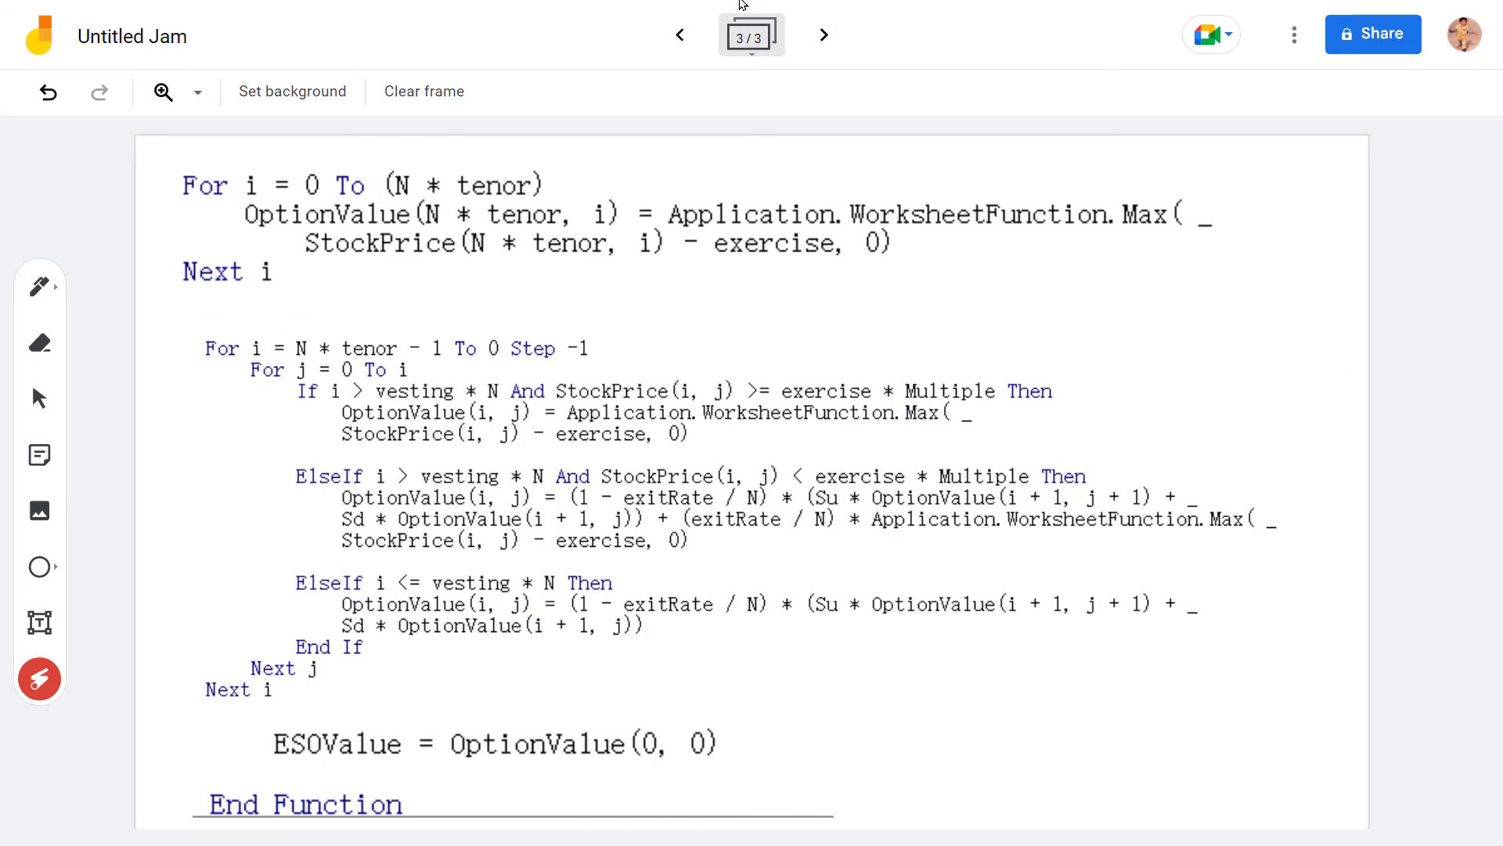
mouse_move(223, 151)
mouse_down()
mouse_move(150, 200)
mouse_move(234, 305)
mouse_move(505, 327)
mouse_move(980, 310)
mouse_move(1284, 227)
mouse_move(888, 137)
mouse_move(188, 180)
mouse_move(160, 245)
mouse_move(318, 269)
mouse_move(1111, 291)
mouse_move(1159, 180)
mouse_move(149, 180)
mouse_up()
mouse_move(663, 228)
mouse_down()
mouse_move(1146, 235)
mouse_move(1214, 212)
mouse_up()
drag(284, 251, 1012, 272)
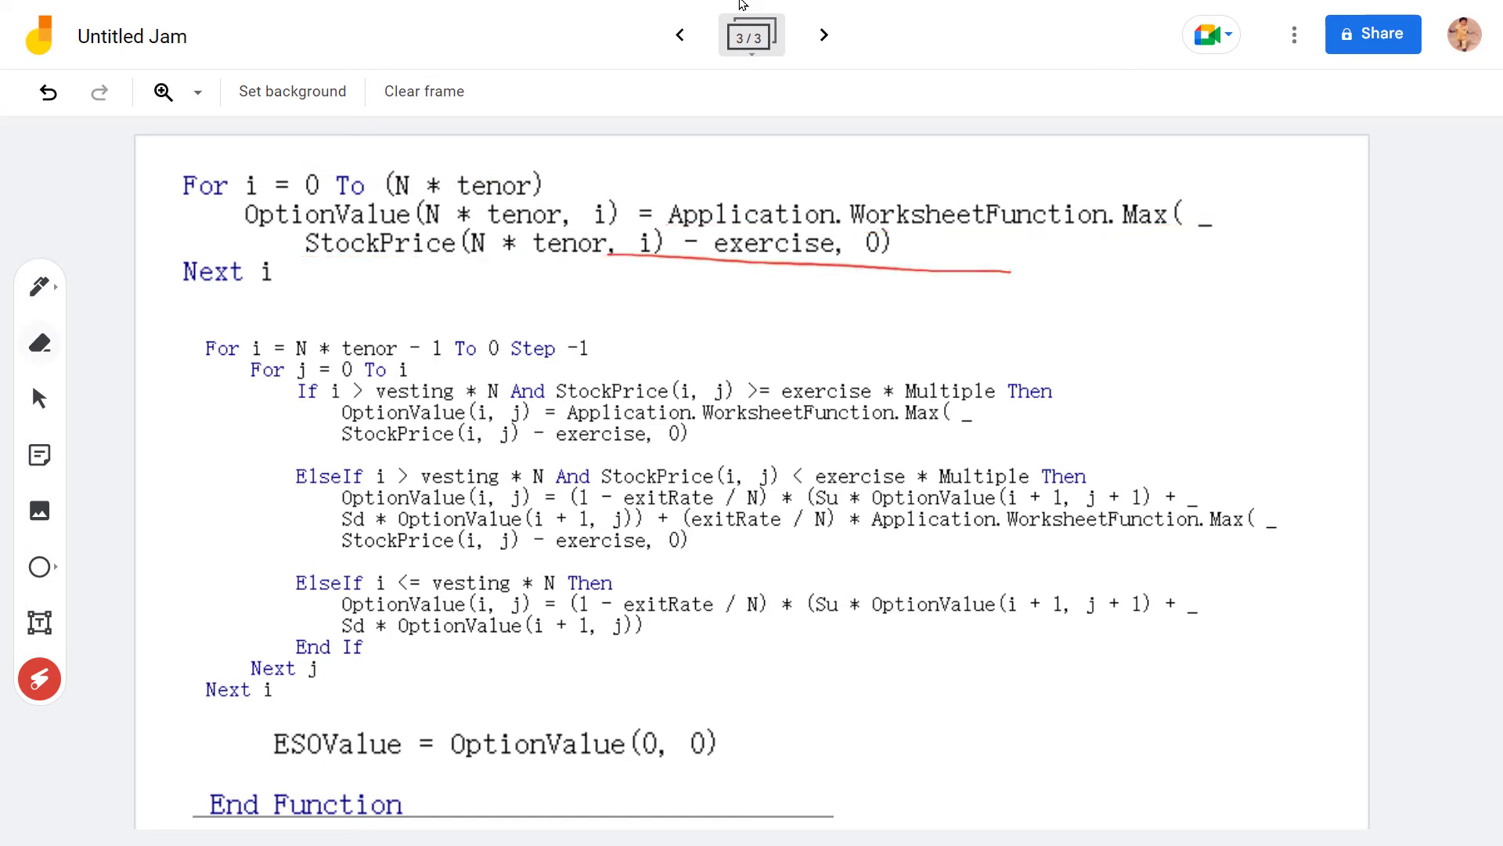
Highlight the WorksheetFunction.Max call, circling the Max function name.
click(39, 286)
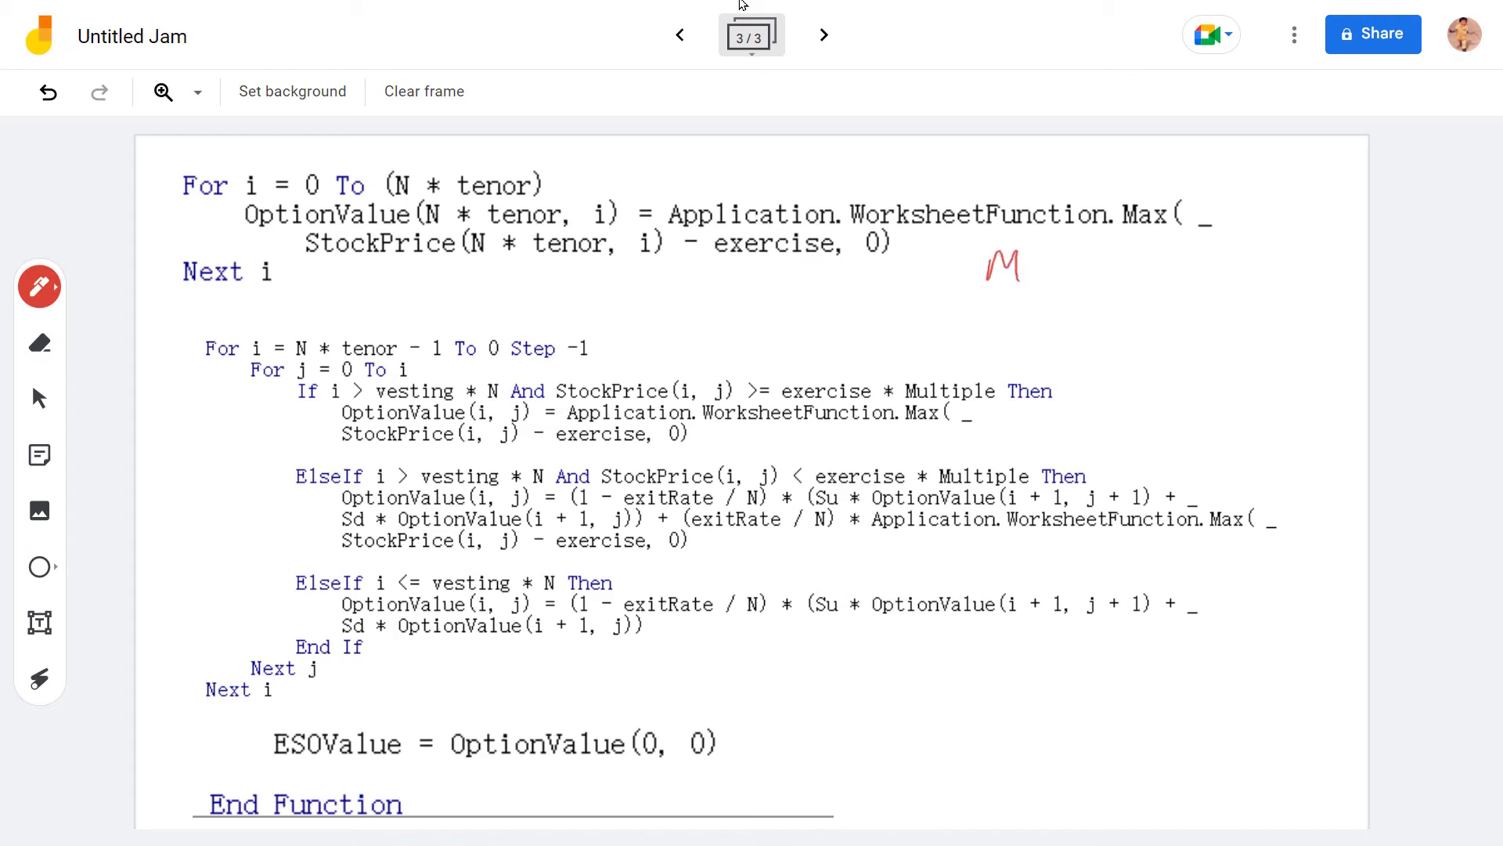
key(l)
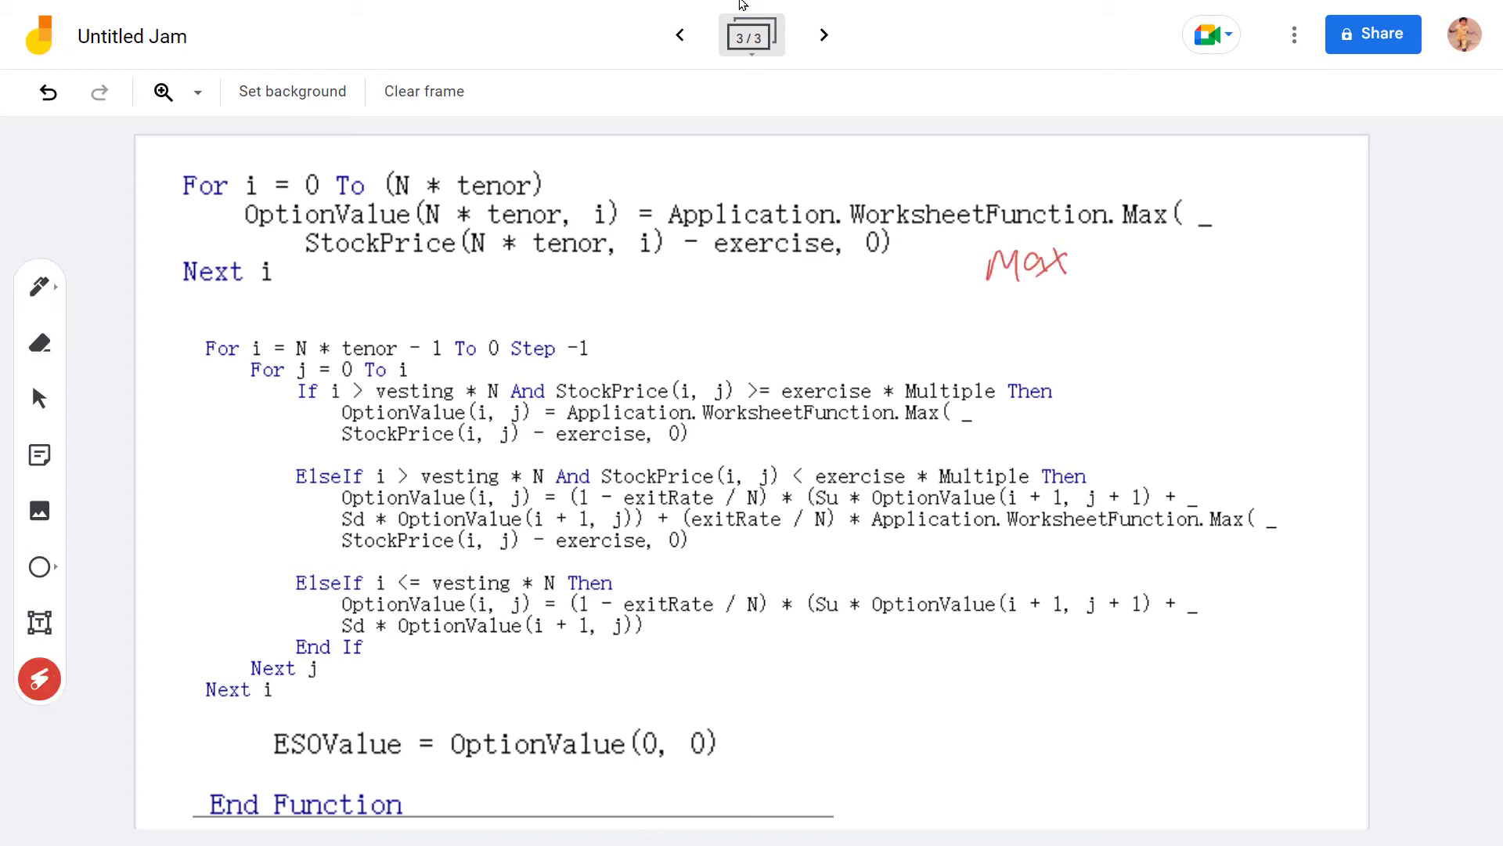
mouse_move(682, 227)
mouse_down()
mouse_move(1190, 212)
mouse_move(1189, 240)
mouse_move(1170, 188)
mouse_up()
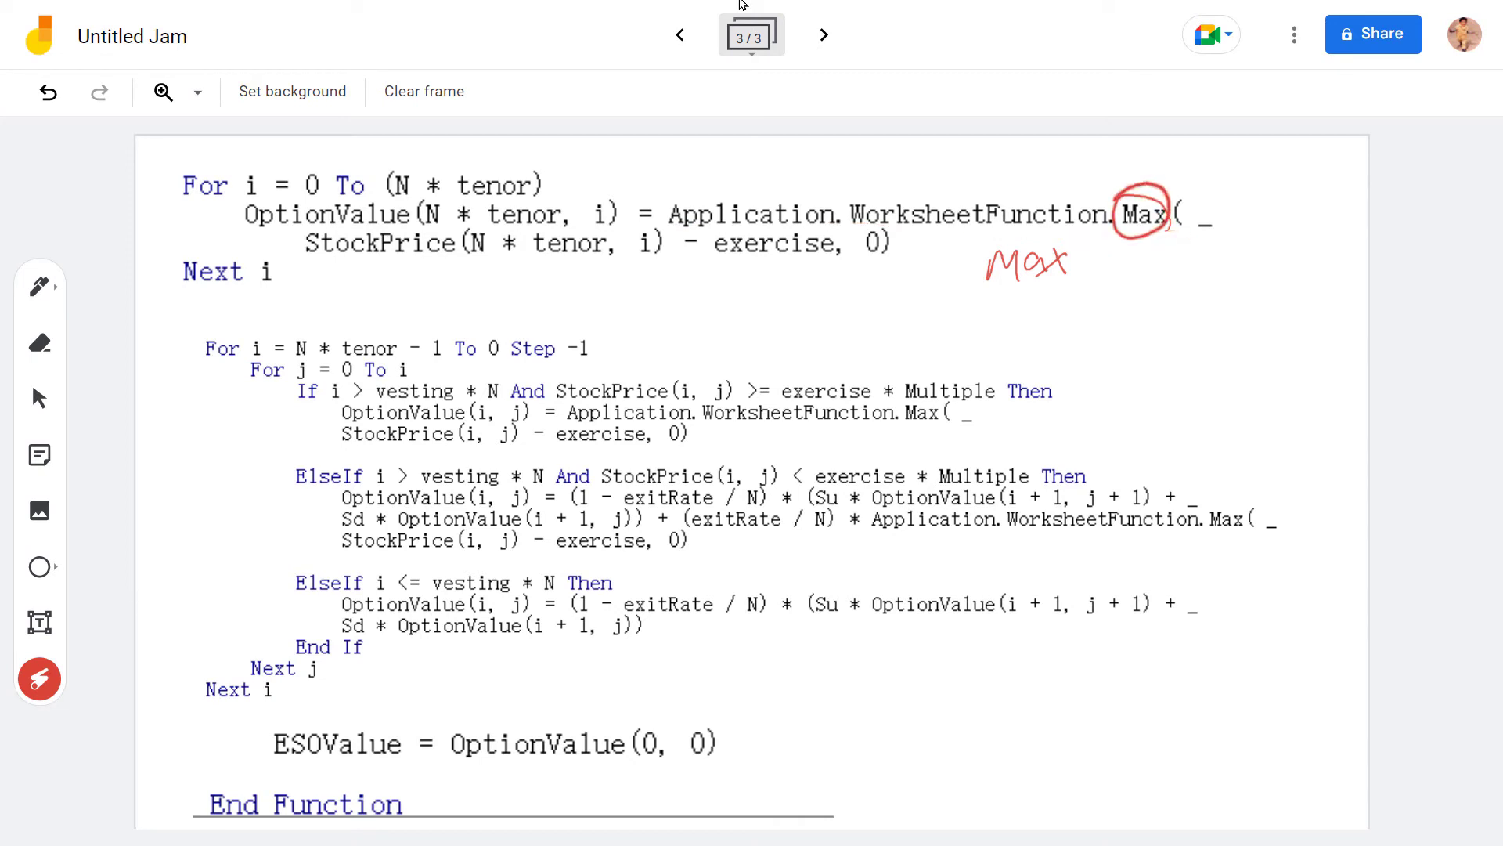
mouse_move(691, 181)
mouse_down()
mouse_move(827, 227)
mouse_move(1077, 251)
mouse_up()
drag(961, 180, 1081, 223)
drag(1167, 202, 1123, 205)
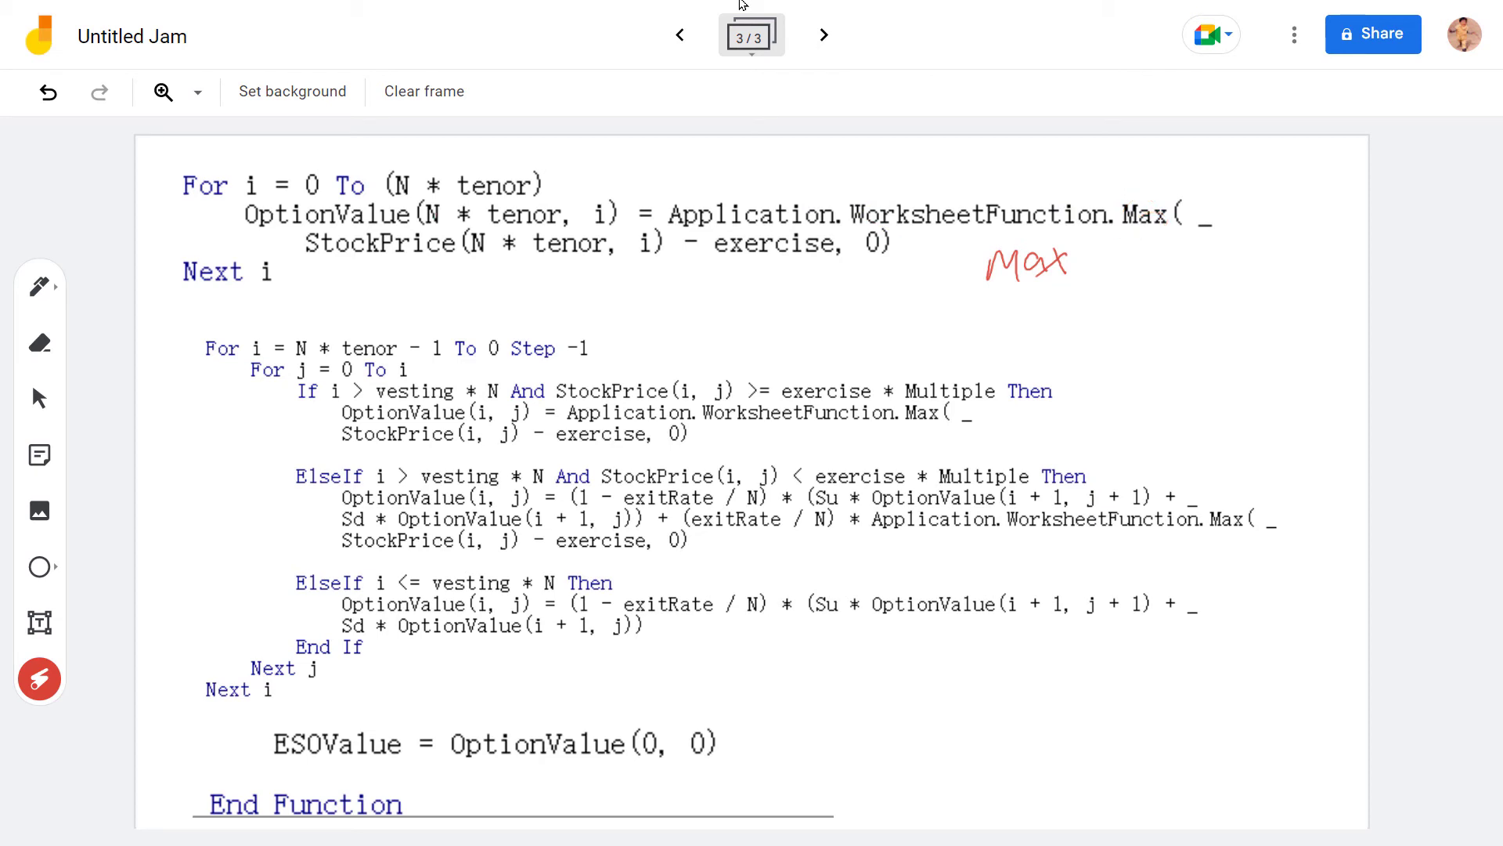
Mark the OptionValue index, circling N * tenor, the i index and the starting 0.
mouse_move(437, 219)
mouse_down()
mouse_move(572, 216)
mouse_move(548, 216)
mouse_up()
drag(505, 198, 540, 183)
mouse_move(592, 196)
mouse_down()
mouse_move(603, 239)
mouse_move(619, 192)
mouse_up()
mouse_move(616, 554)
mouse_down()
mouse_move(607, 251)
mouse_move(631, 287)
mouse_up()
mouse_move(579, 216)
mouse_down()
mouse_move(615, 198)
mouse_move(609, 239)
mouse_up()
drag(615, 181, 603, 236)
mouse_move(617, 180)
mouse_down()
mouse_move(614, 244)
mouse_move(619, 196)
mouse_move(433, 204)
mouse_up()
mouse_move(274, 170)
mouse_down()
mouse_move(462, 182)
mouse_move(526, 139)
mouse_up()
click(743, 20)
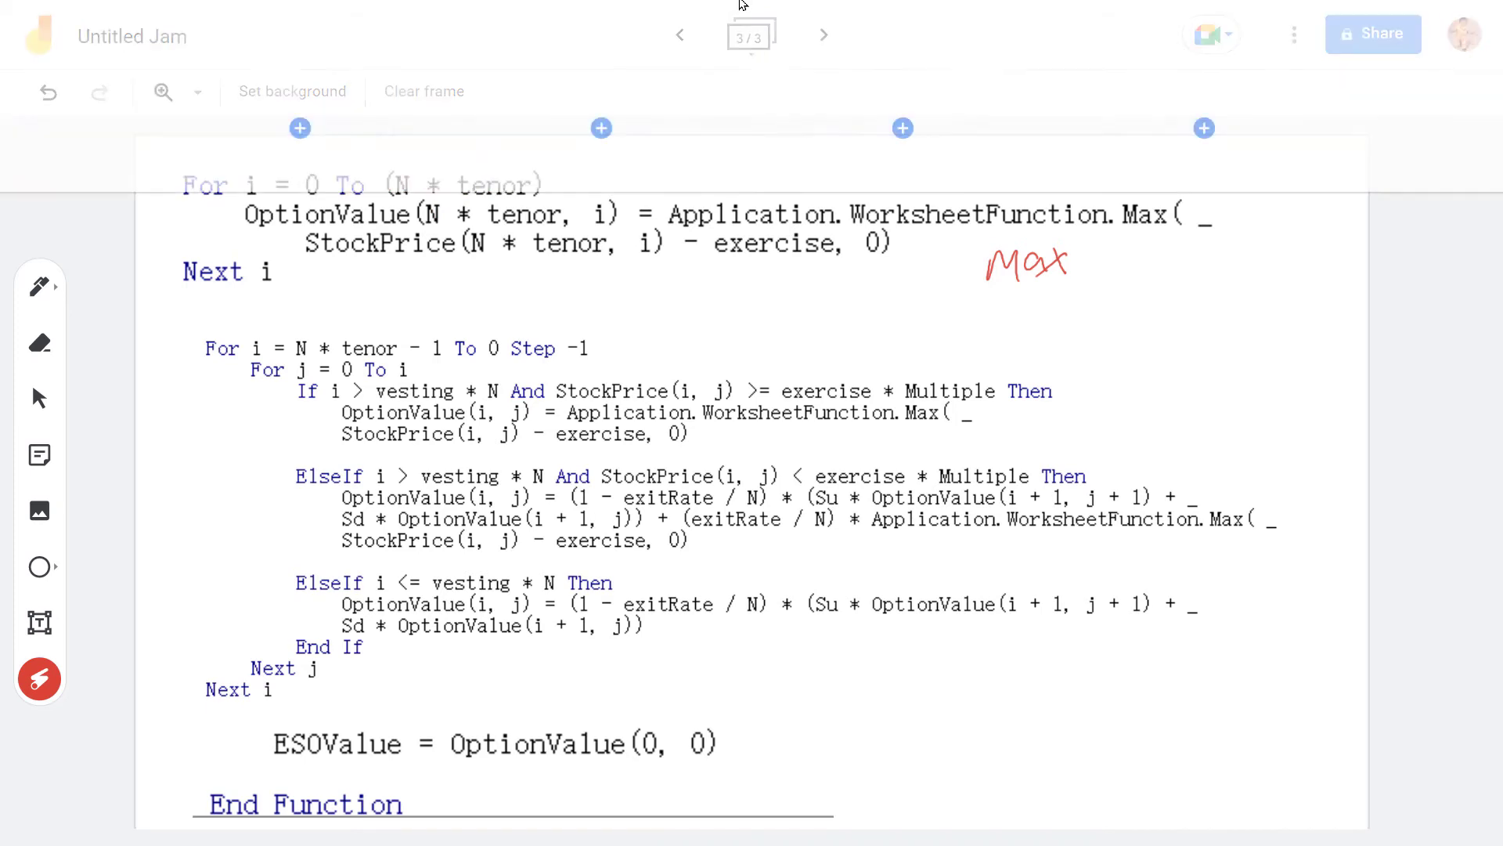
key(Page_Up)
key(Page_Up)
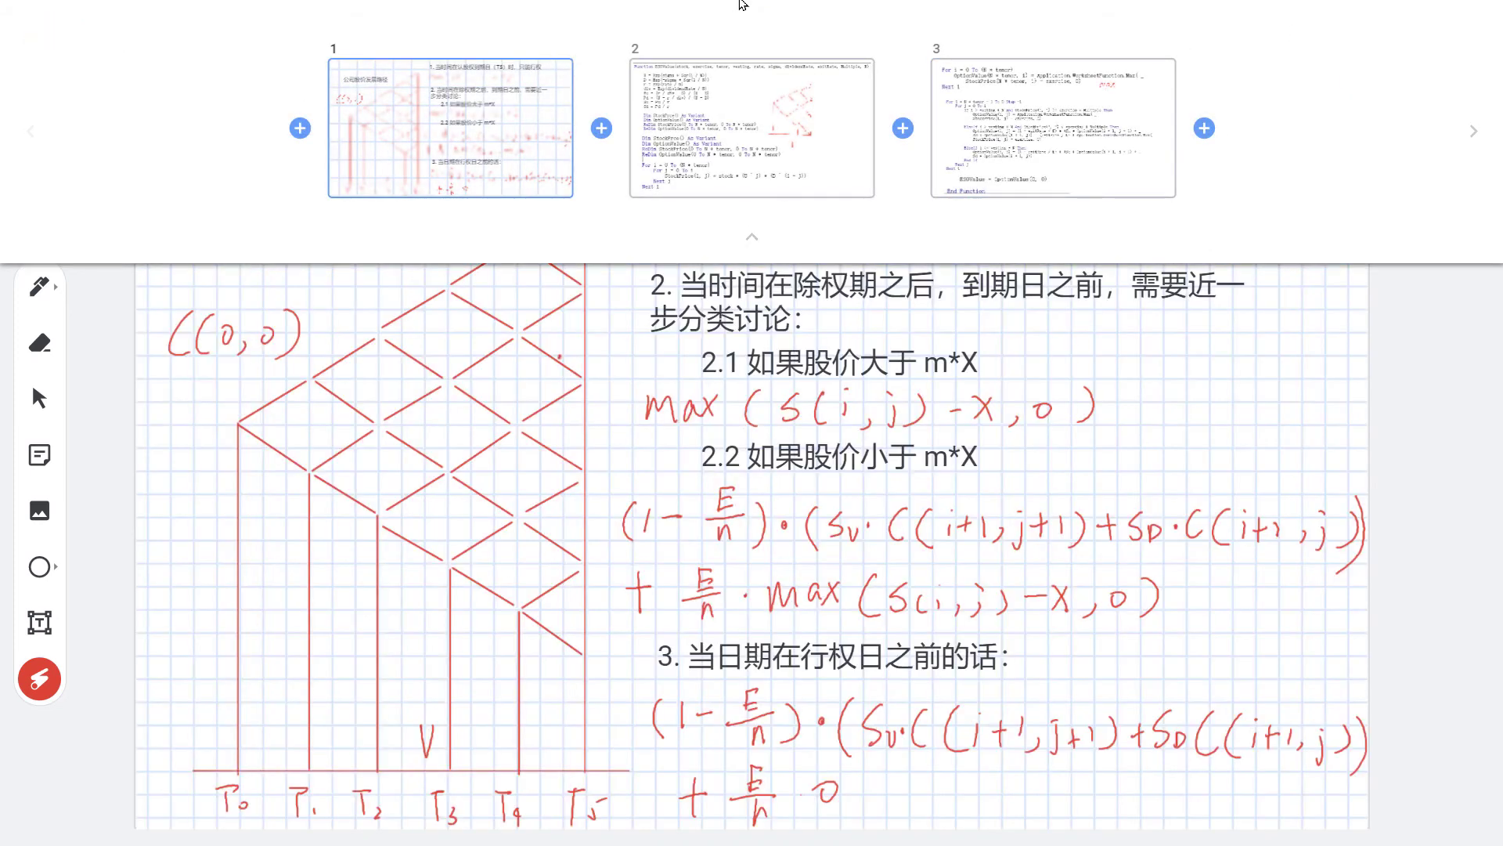
mouse_move(543, 497)
mouse_down()
mouse_move(615, 497)
mouse_move(530, 305)
mouse_move(597, 603)
mouse_up()
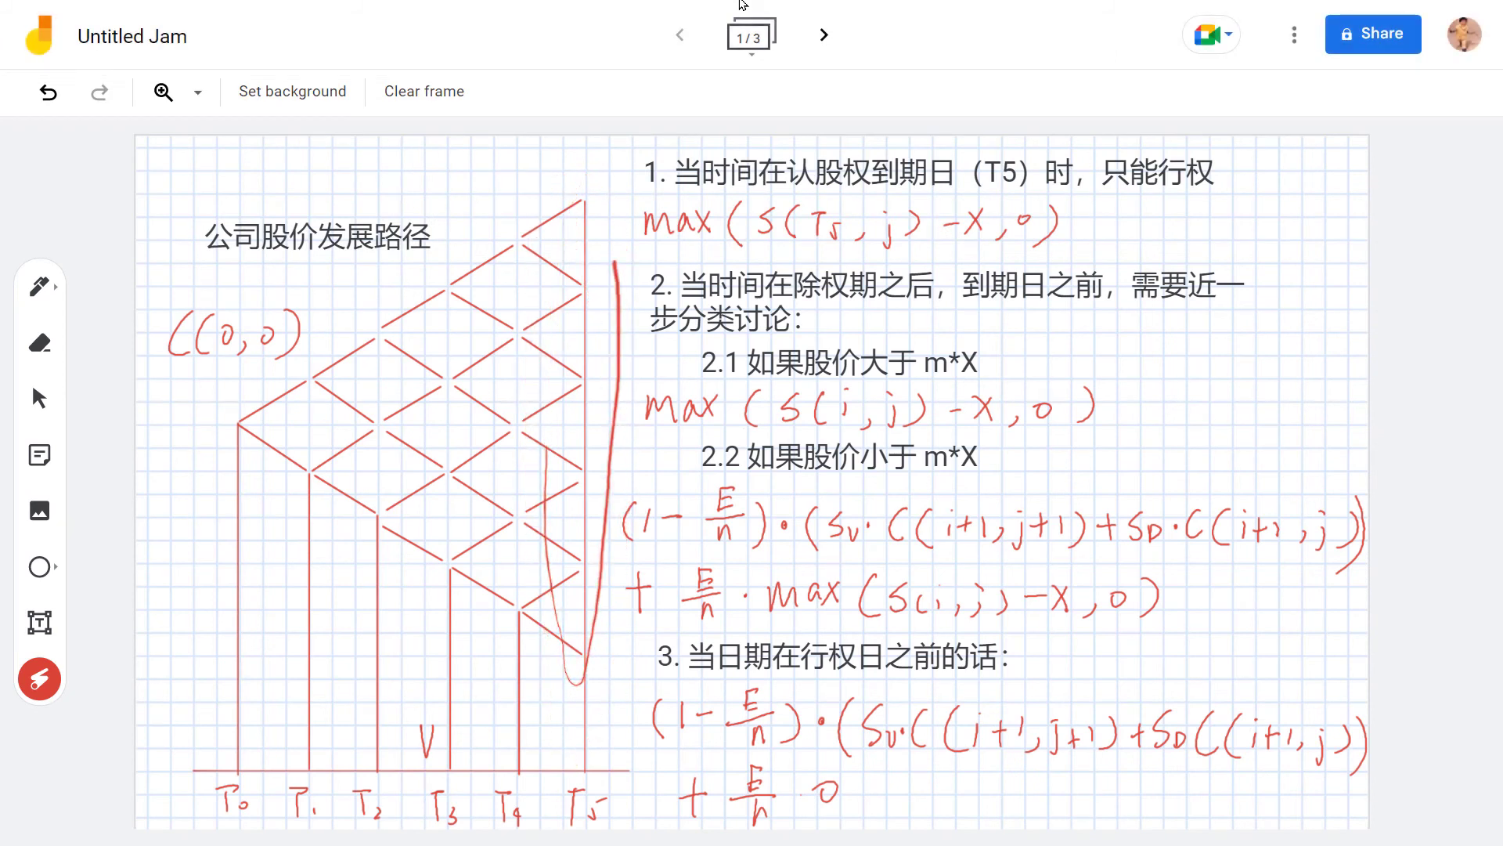
drag(596, 603, 604, 187)
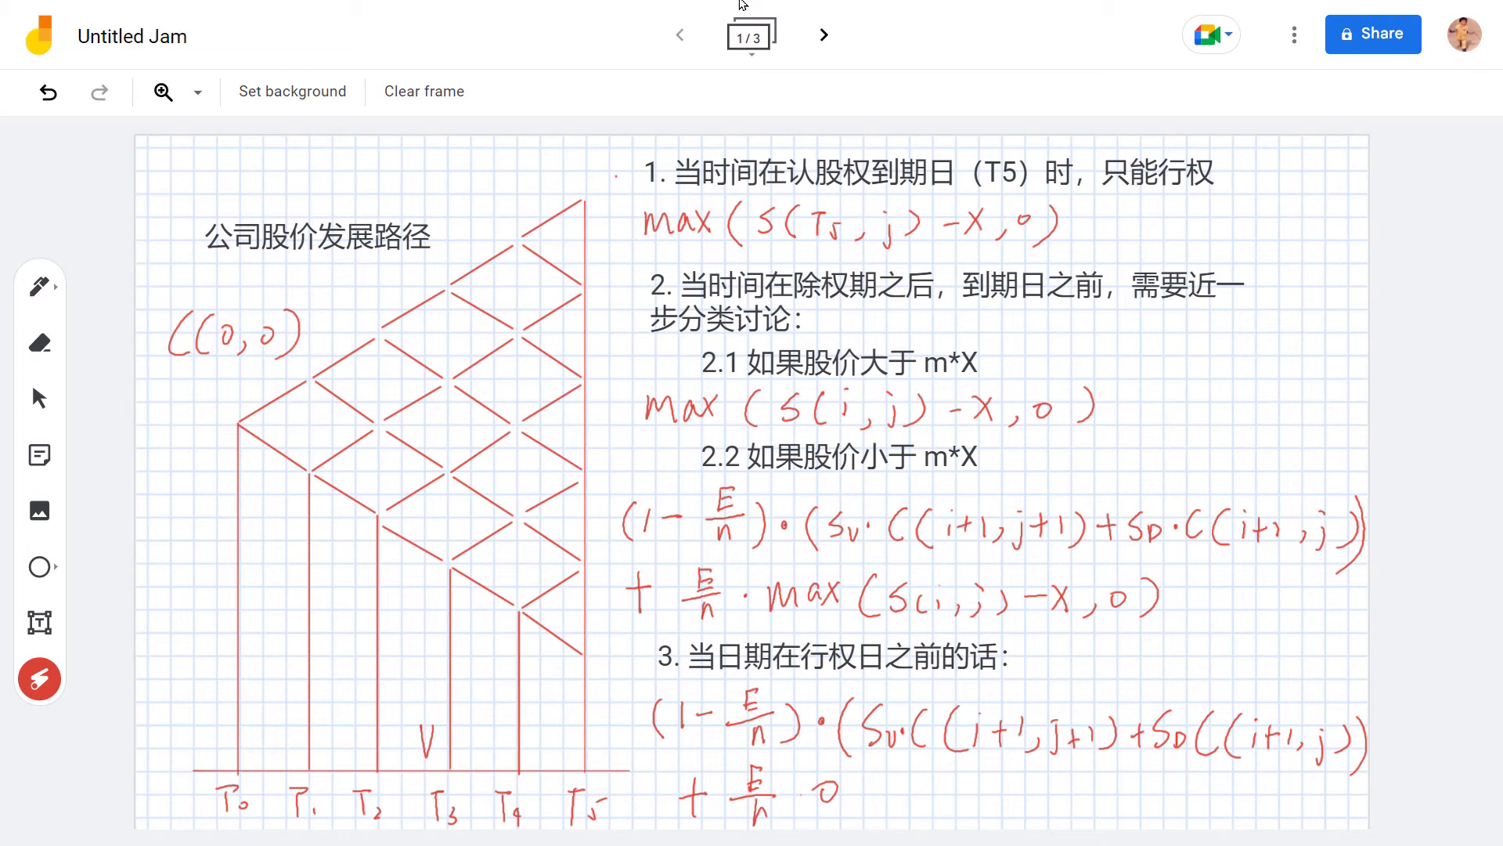
mouse_move(616, 176)
mouse_down()
mouse_move(574, 329)
mouse_move(588, 696)
mouse_up()
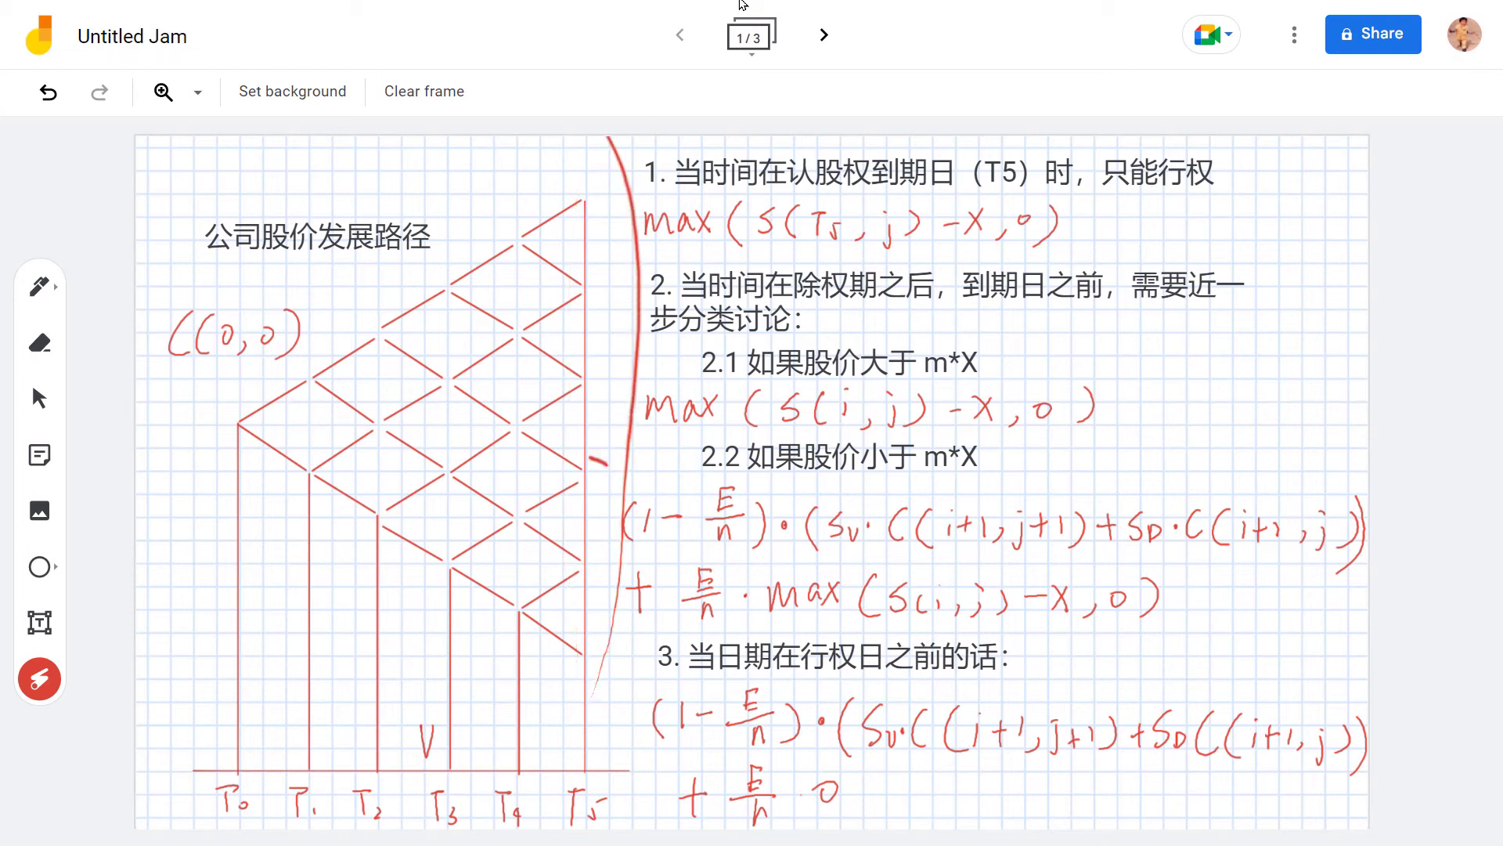
mouse_move(607, 466)
mouse_down()
mouse_move(423, 443)
mouse_move(458, 479)
mouse_up()
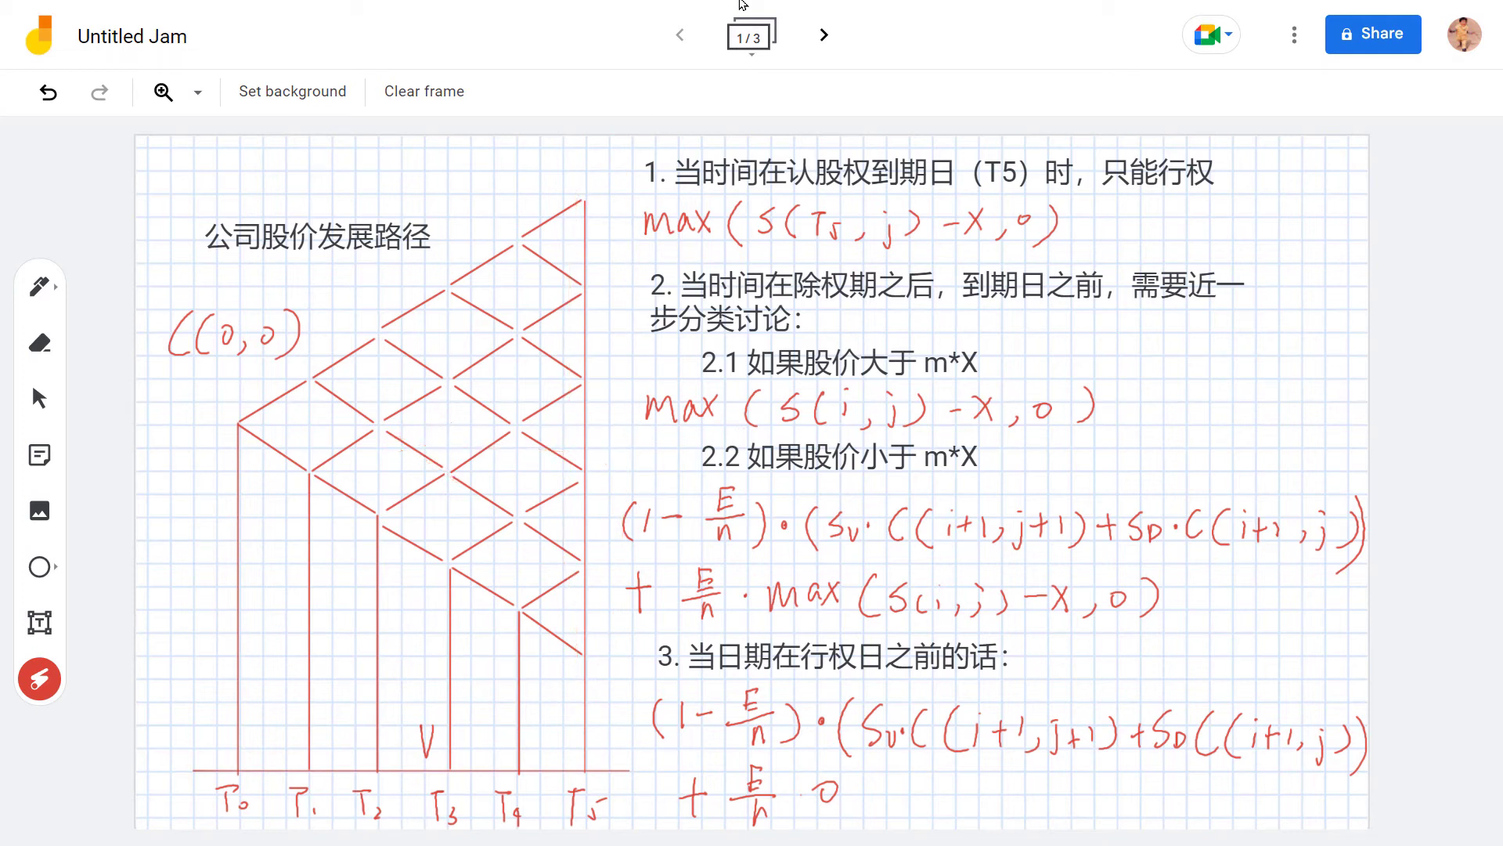
drag(599, 697, 591, 184)
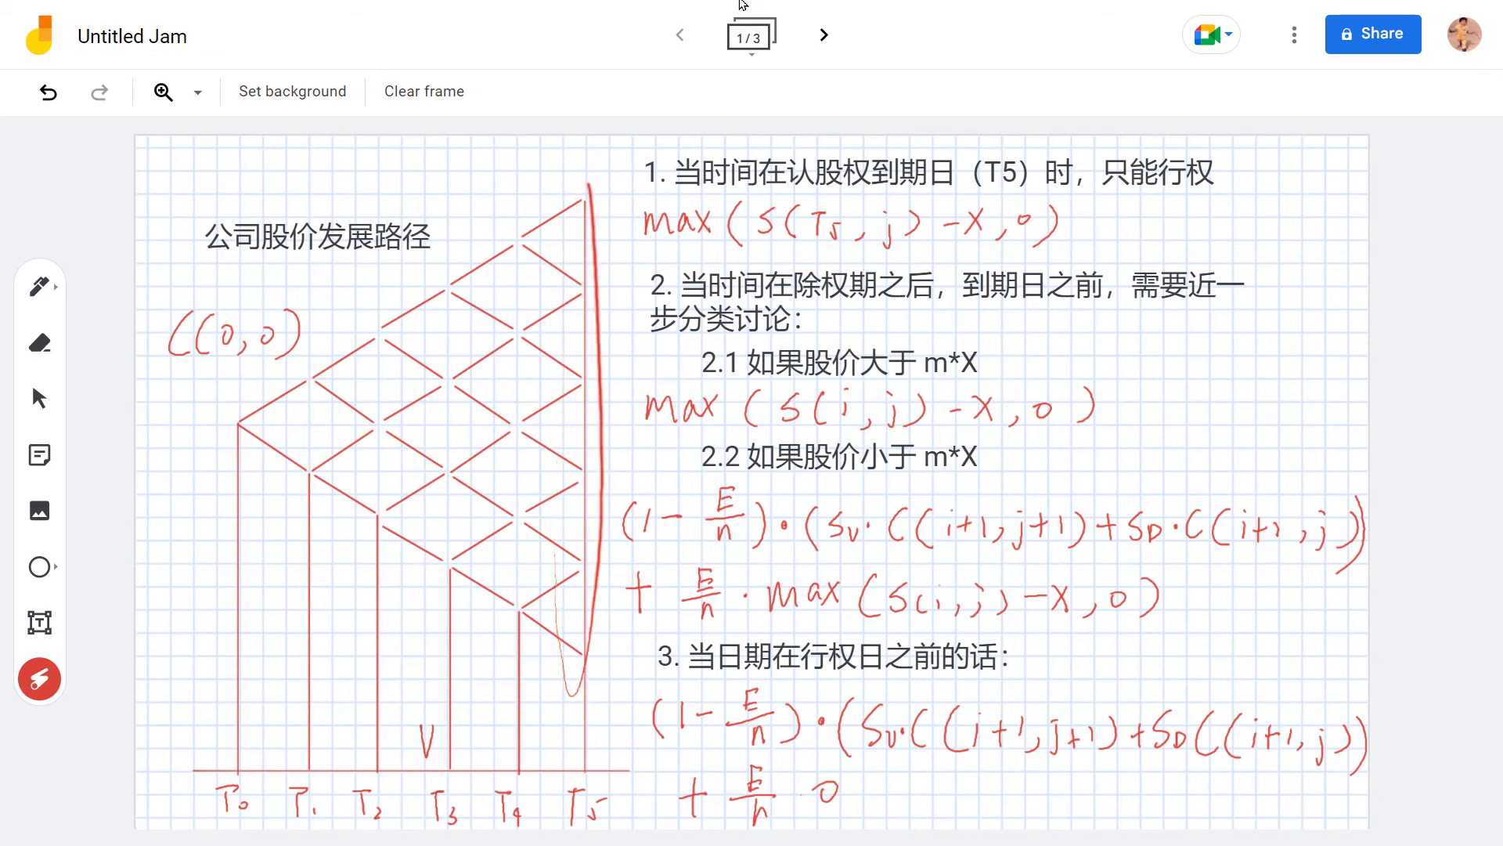
drag(733, 208, 642, 251)
mouse_move(622, 196)
mouse_down()
mouse_move(1080, 243)
mouse_move(920, 169)
mouse_up()
drag(818, 157, 609, 210)
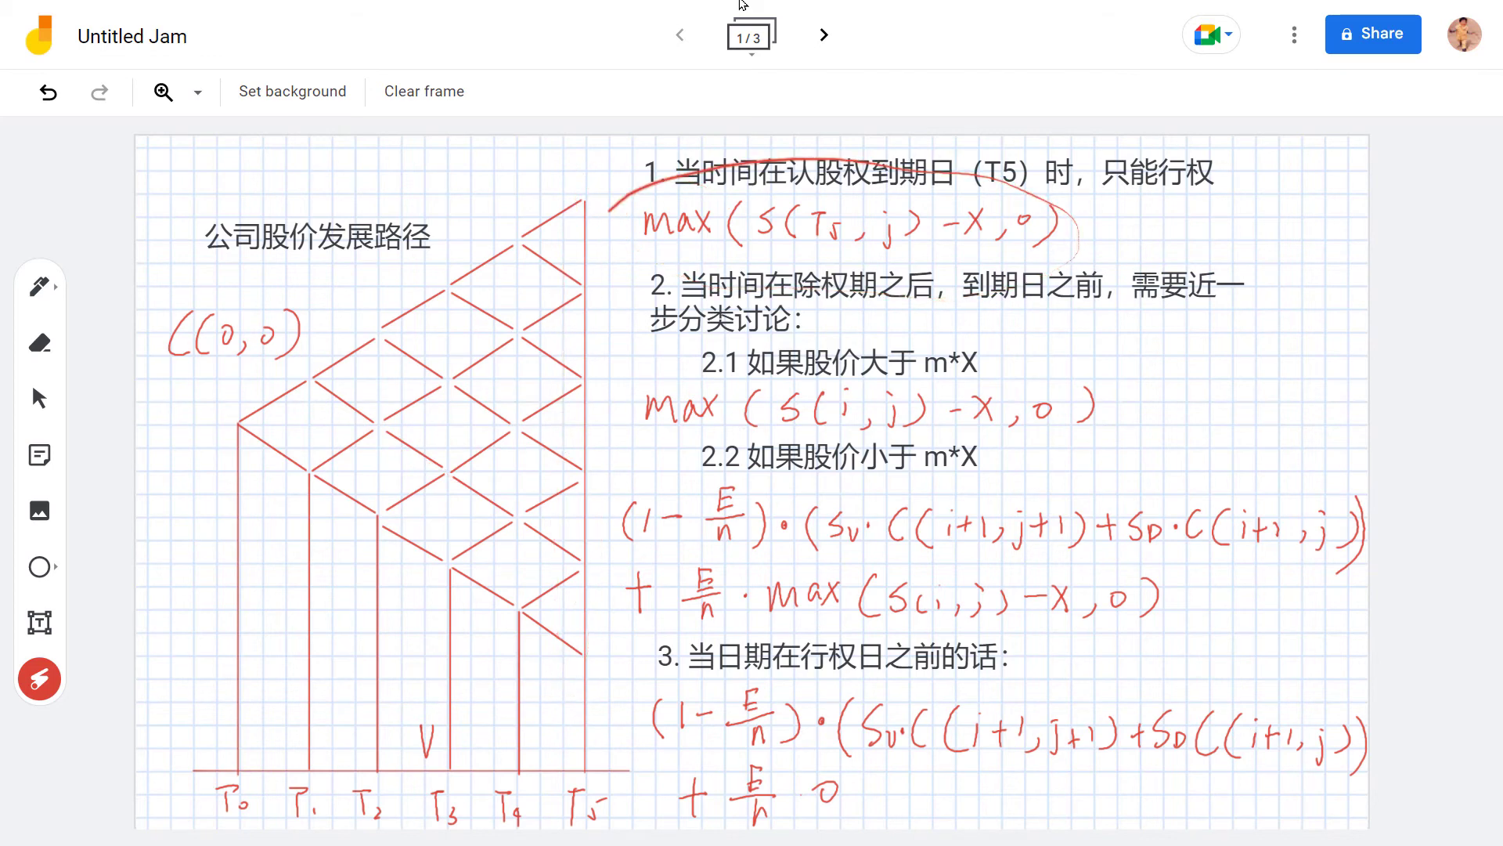
key(Return)
key(Return)
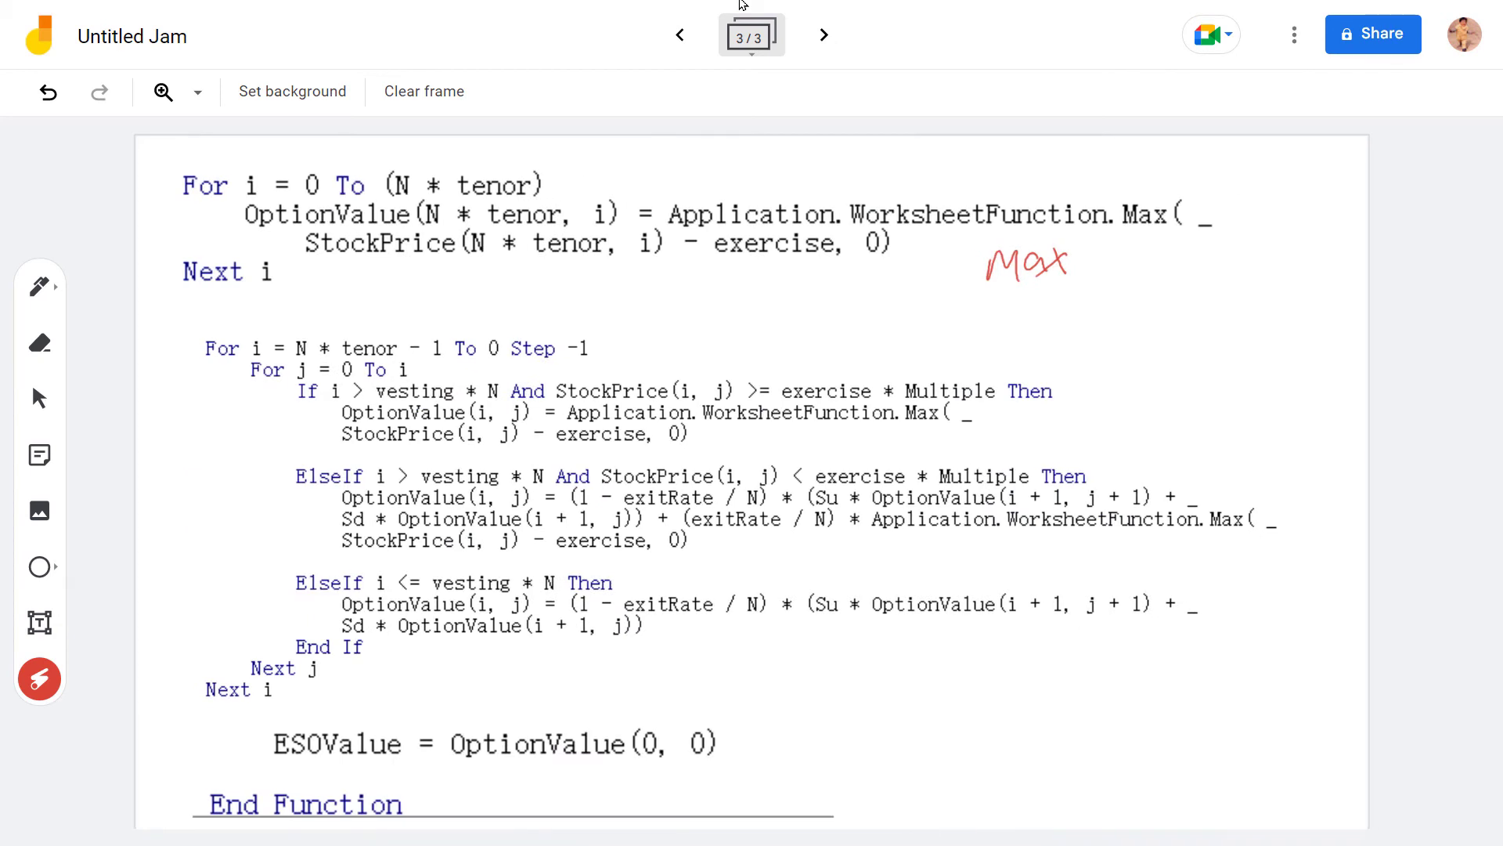
mouse_move(276, 163)
mouse_down()
mouse_move(155, 249)
mouse_move(479, 306)
mouse_move(1006, 318)
mouse_move(1270, 223)
mouse_up()
mouse_move(552, 145)
mouse_down()
mouse_move(188, 149)
mouse_move(164, 249)
mouse_move(383, 312)
mouse_move(1081, 304)
mouse_move(1229, 200)
mouse_move(193, 156)
mouse_move(156, 270)
mouse_move(689, 302)
mouse_move(1245, 258)
mouse_up()
mouse_move(226, 301)
mouse_down()
mouse_move(174, 364)
mouse_move(161, 673)
mouse_move(485, 732)
mouse_move(1136, 703)
mouse_move(1363, 462)
mouse_move(885, 321)
mouse_move(344, 310)
mouse_move(168, 378)
mouse_move(174, 689)
mouse_move(1080, 677)
mouse_move(900, 362)
mouse_up()
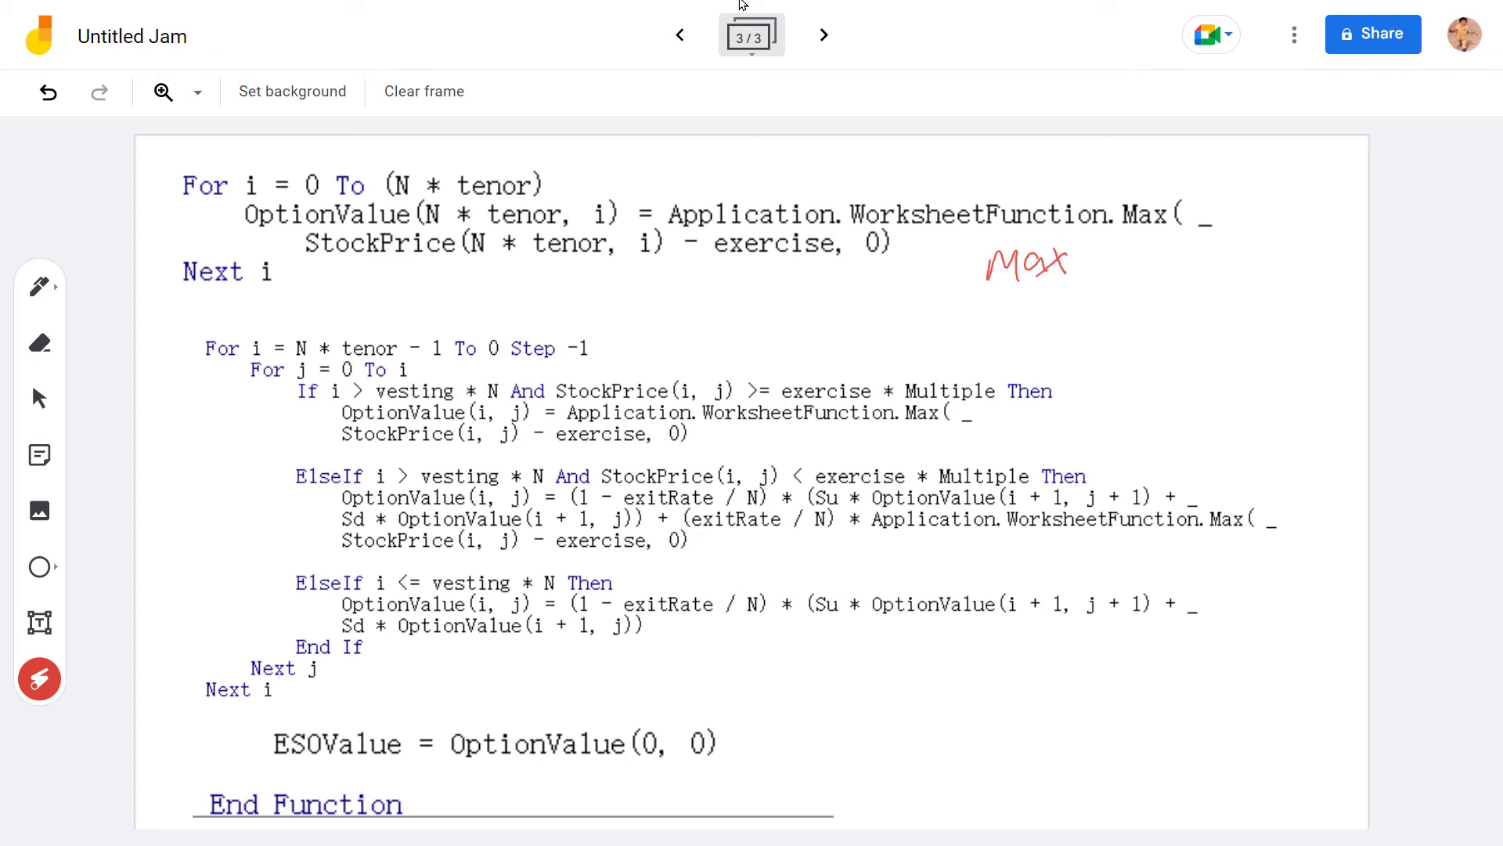
Back on the first notes frame, trace the binomial tree from C(0,0) and mark the T4 column nodes.
click(679, 34)
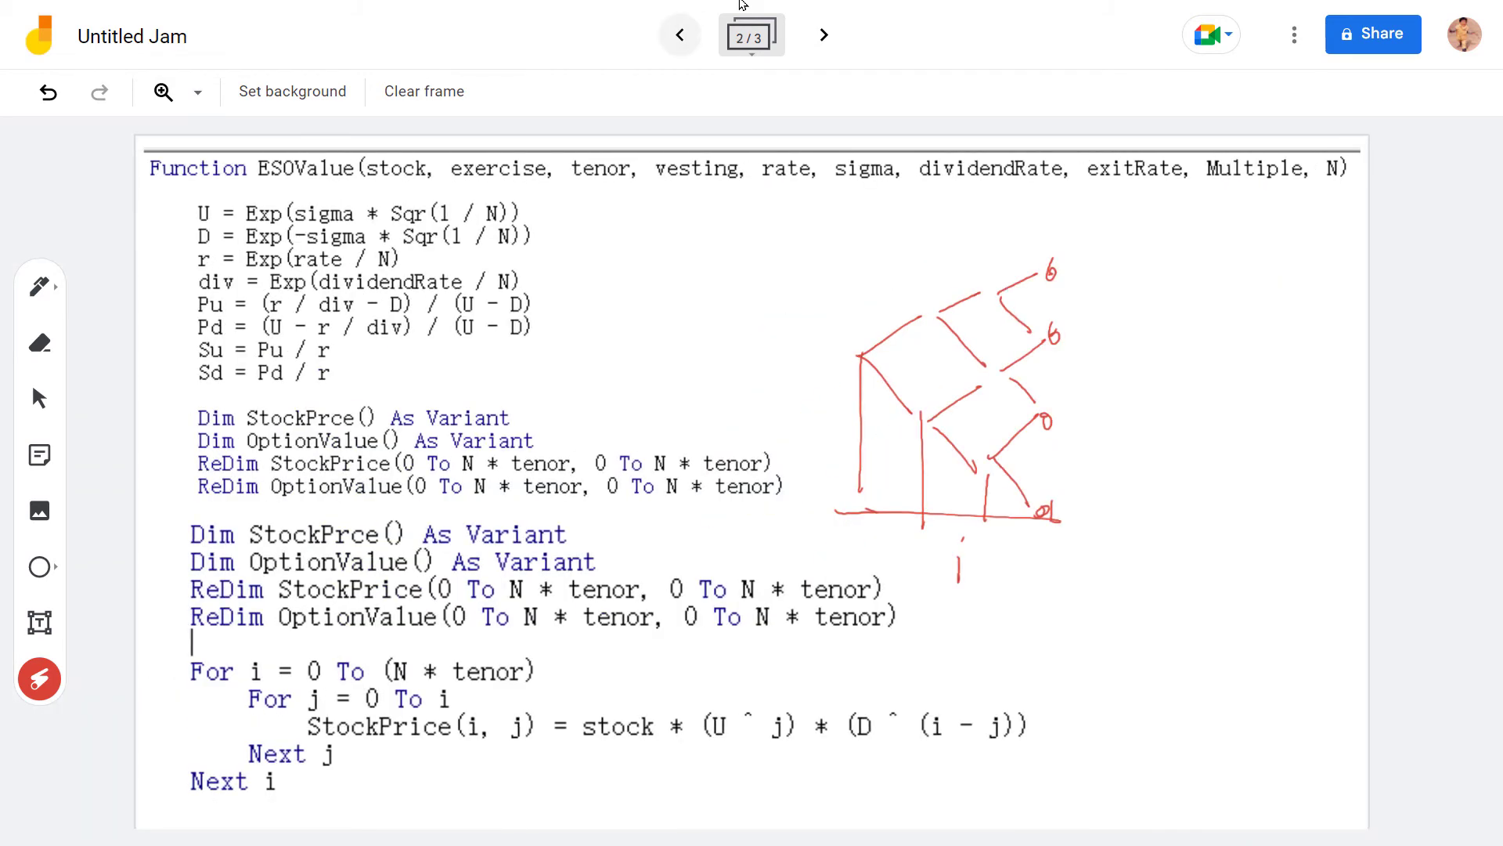
click(680, 34)
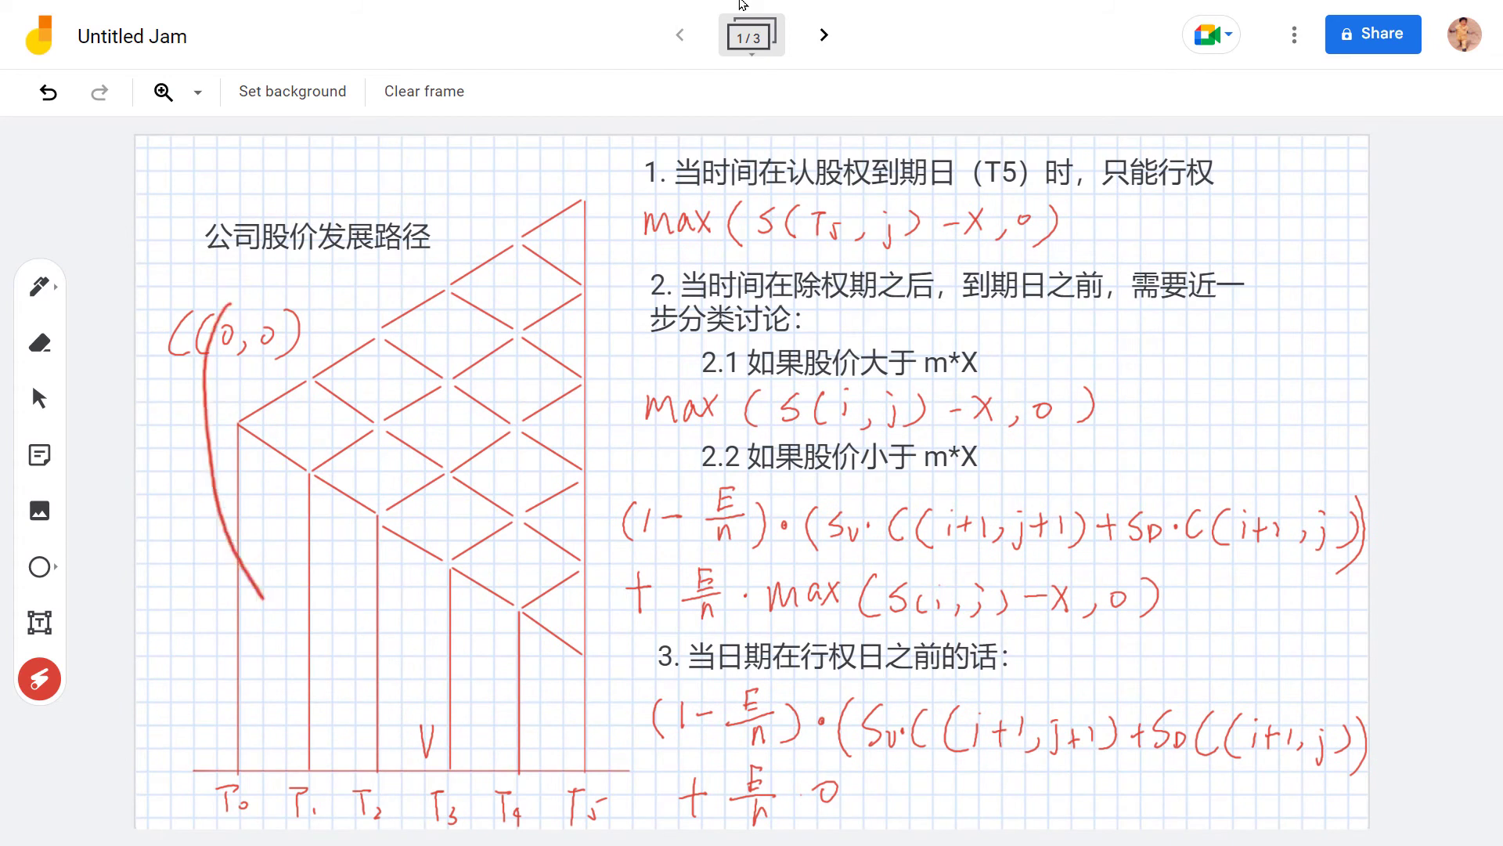
drag(223, 307, 505, 624)
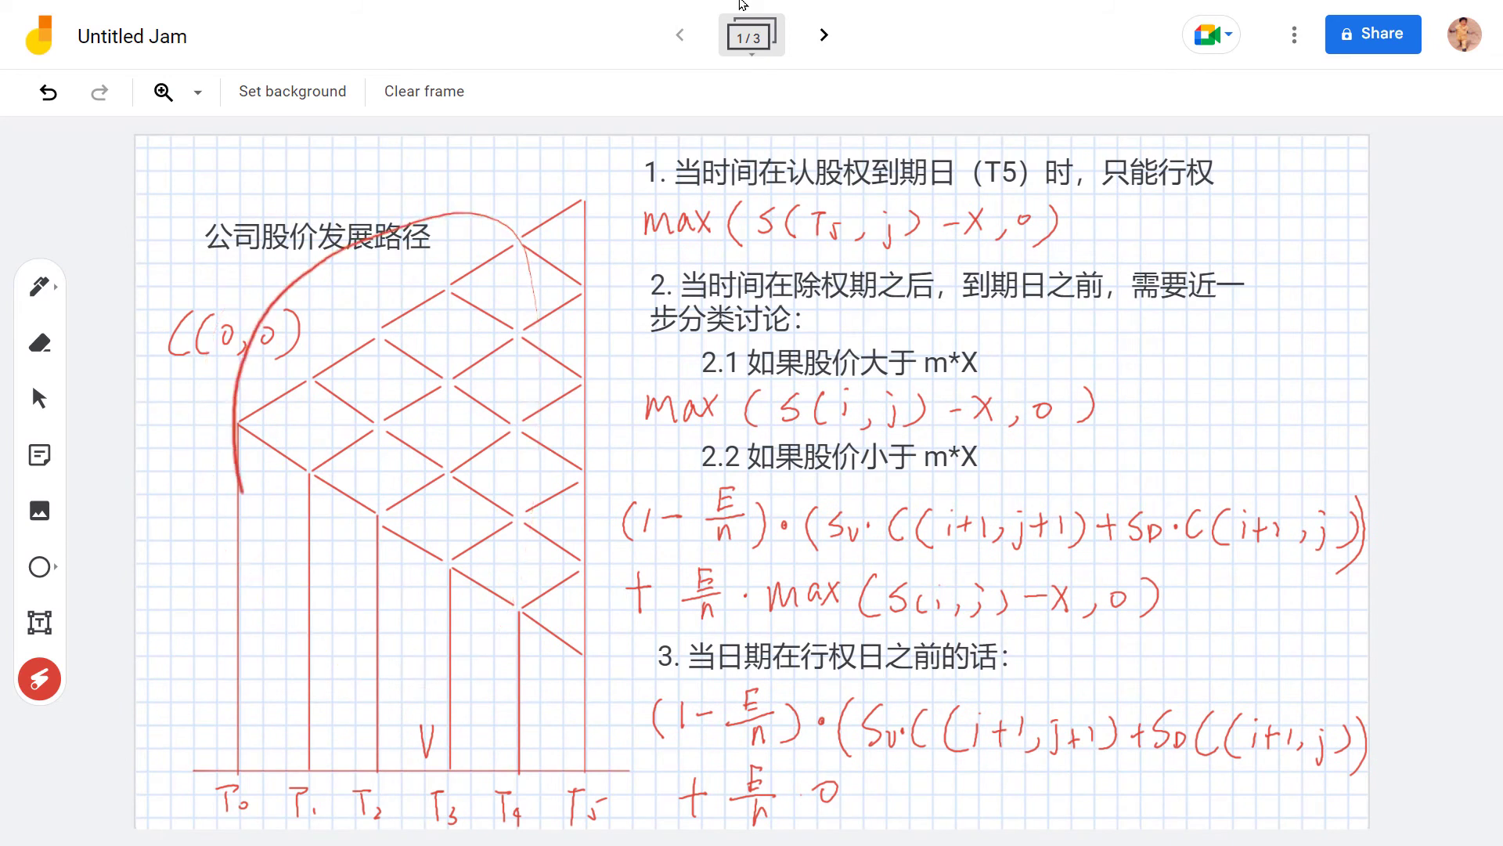
drag(344, 247, 498, 602)
drag(442, 189, 415, 599)
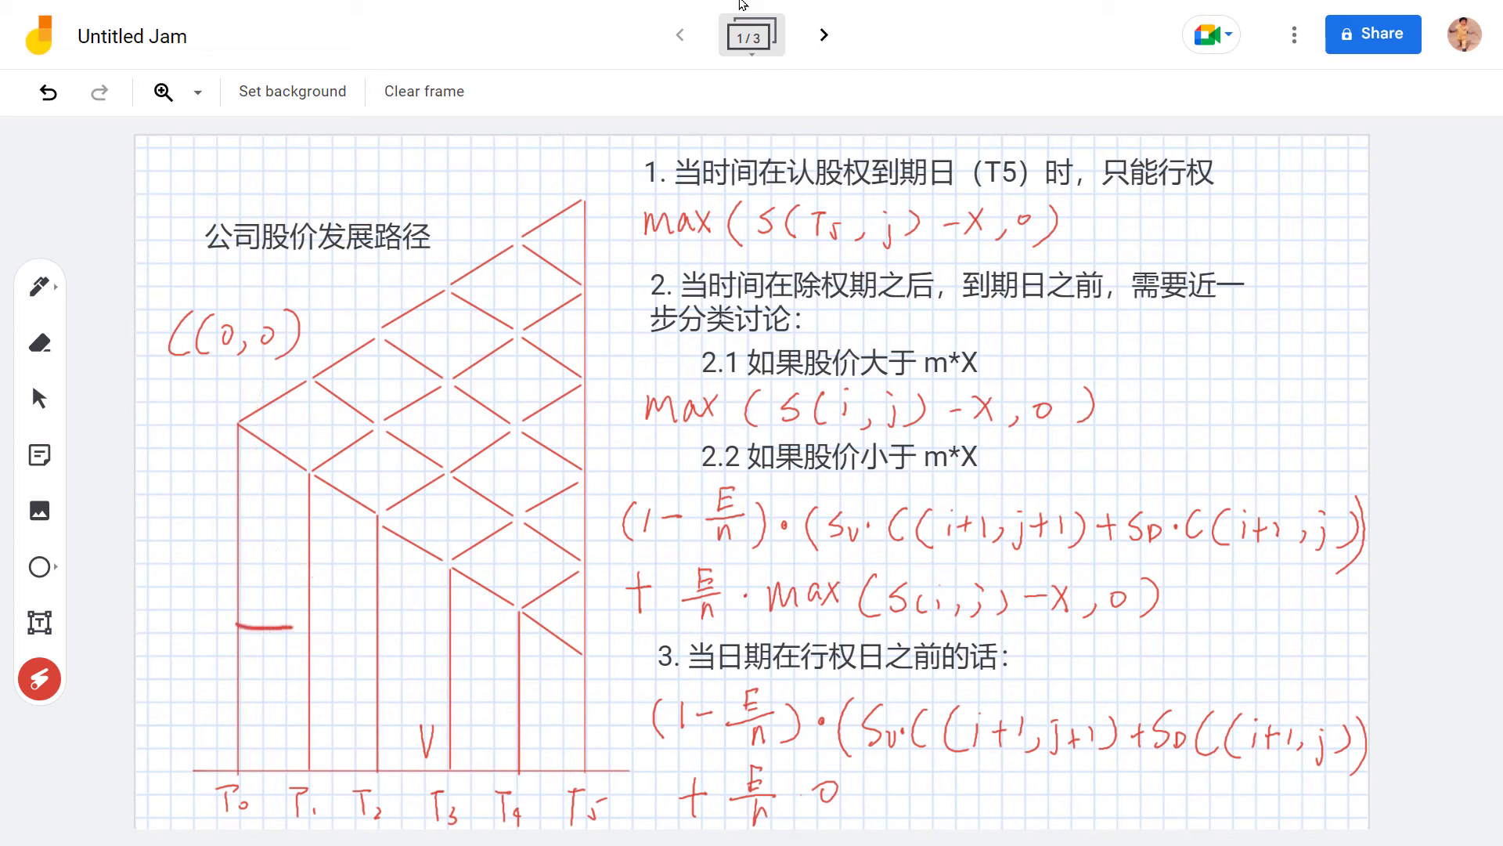
drag(291, 626, 518, 655)
drag(519, 618, 515, 229)
drag(495, 348, 552, 348)
drag(491, 436, 551, 432)
drag(486, 509, 548, 512)
drag(500, 623, 535, 633)
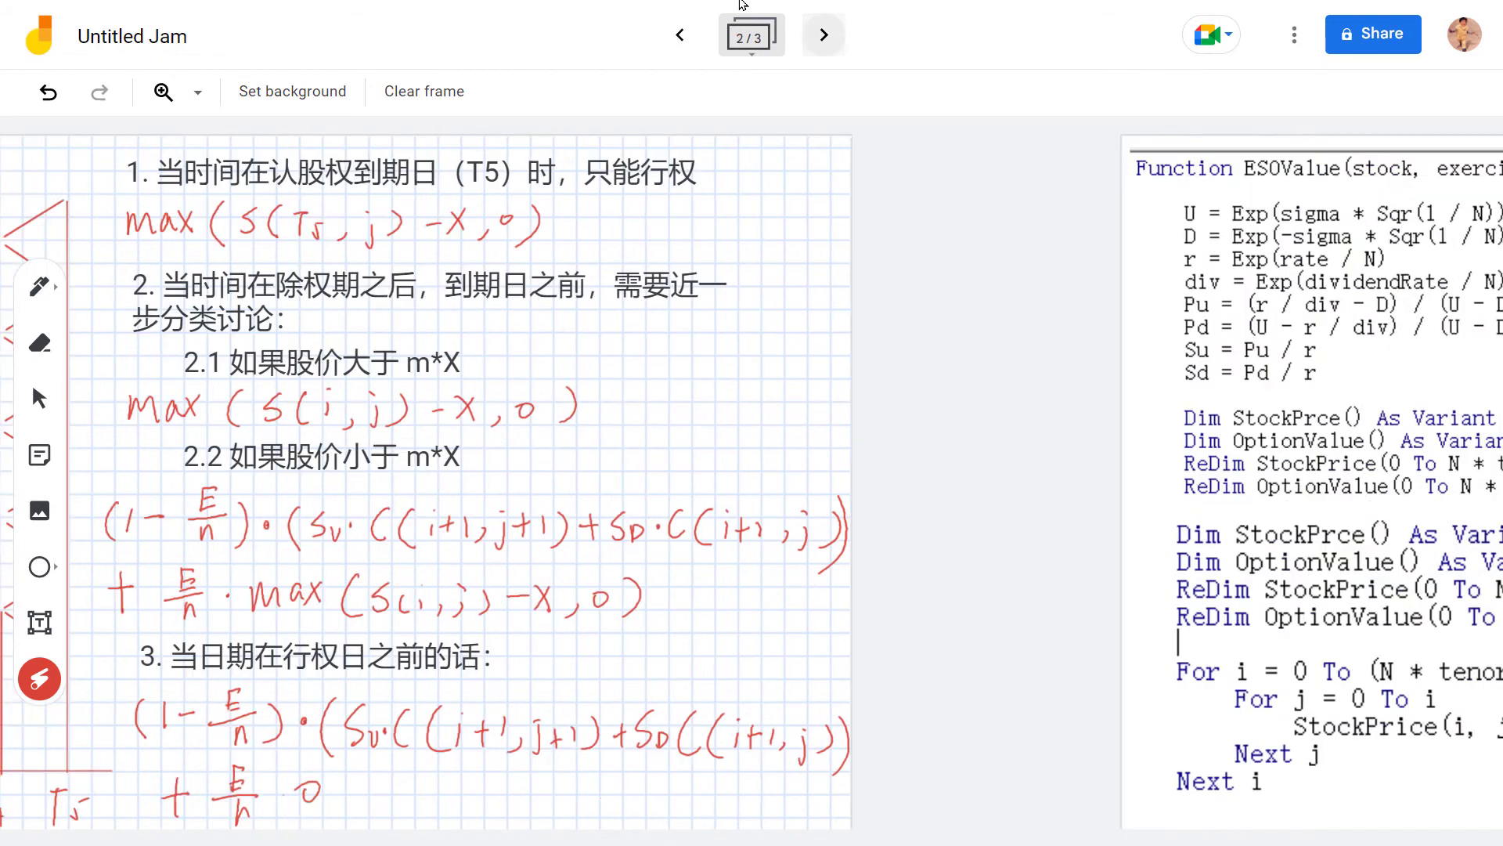
On the third code frame, highlight the backward loop's N * tenor - 1 start, end value 0 and Step.
click(823, 34)
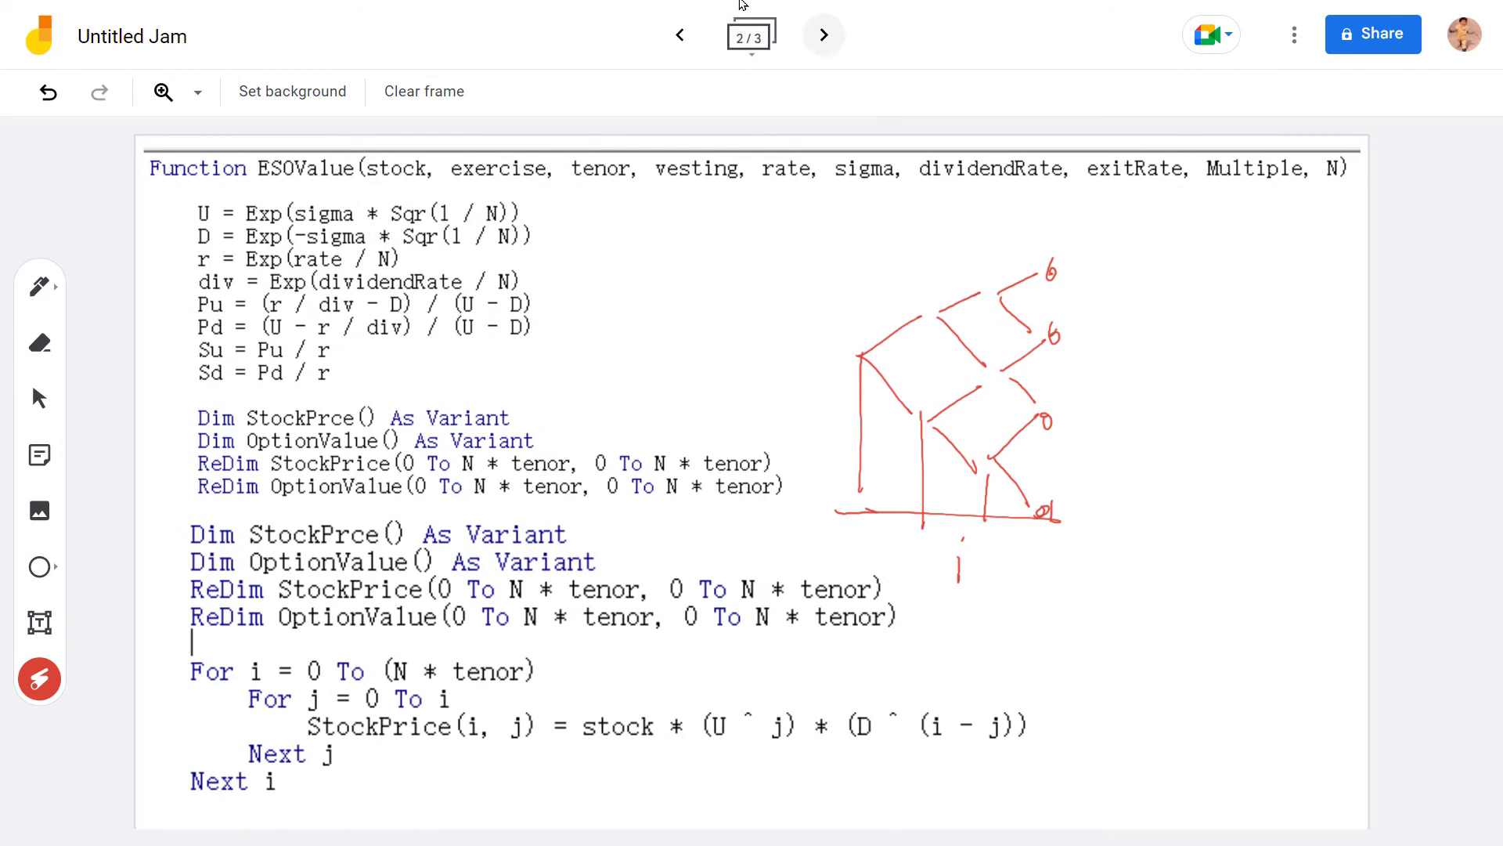
click(824, 34)
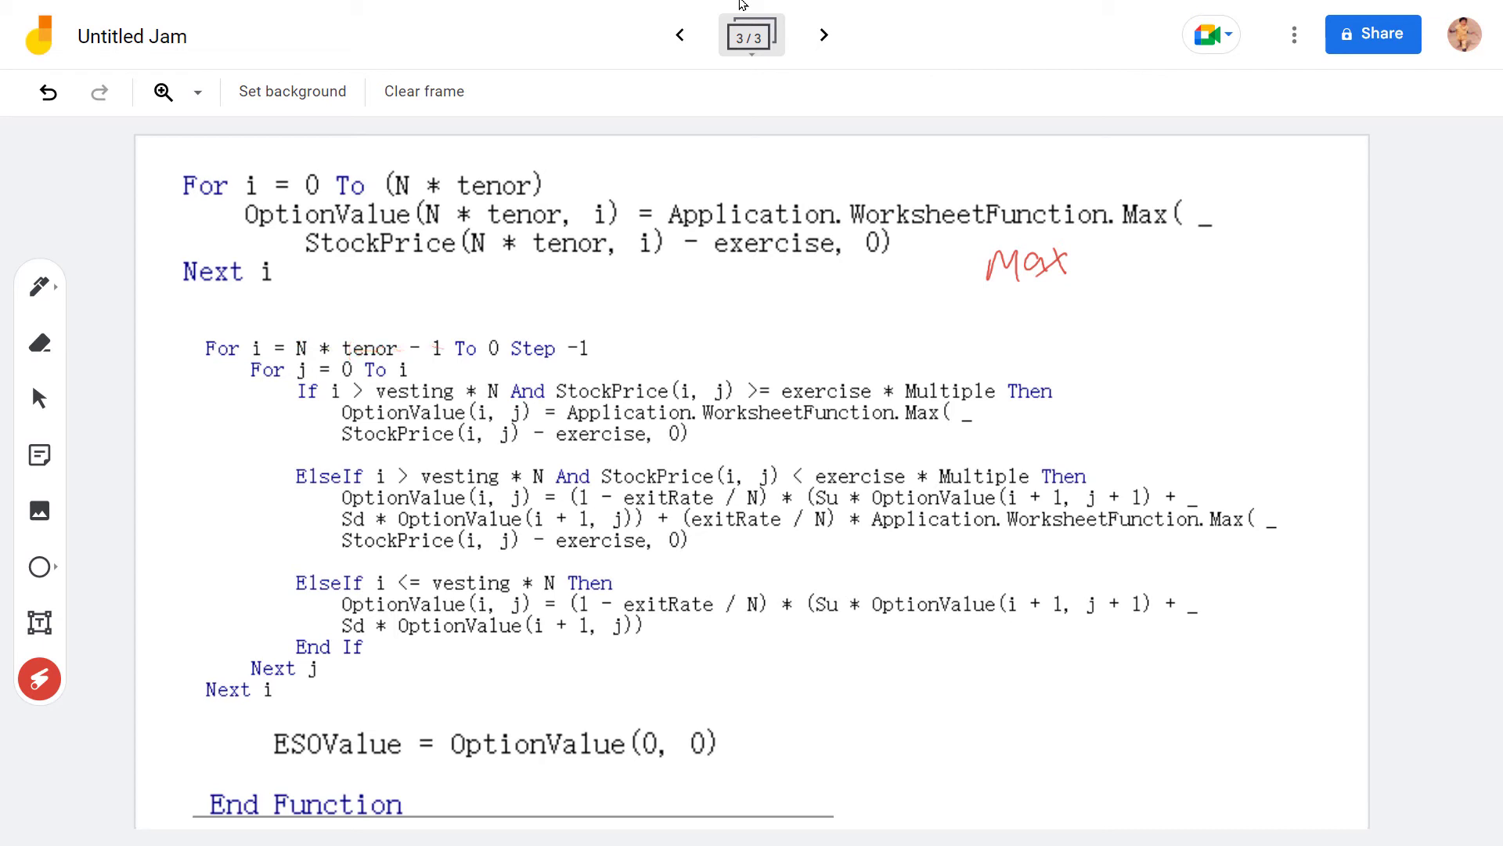
mouse_move(421, 166)
mouse_down()
mouse_move(368, 266)
mouse_move(689, 235)
mouse_move(344, 180)
mouse_move(599, 186)
mouse_up()
mouse_move(393, 321)
mouse_down()
mouse_move(290, 344)
mouse_move(392, 376)
mouse_move(454, 348)
mouse_move(426, 378)
mouse_move(314, 368)
mouse_move(470, 329)
mouse_move(292, 338)
mouse_up()
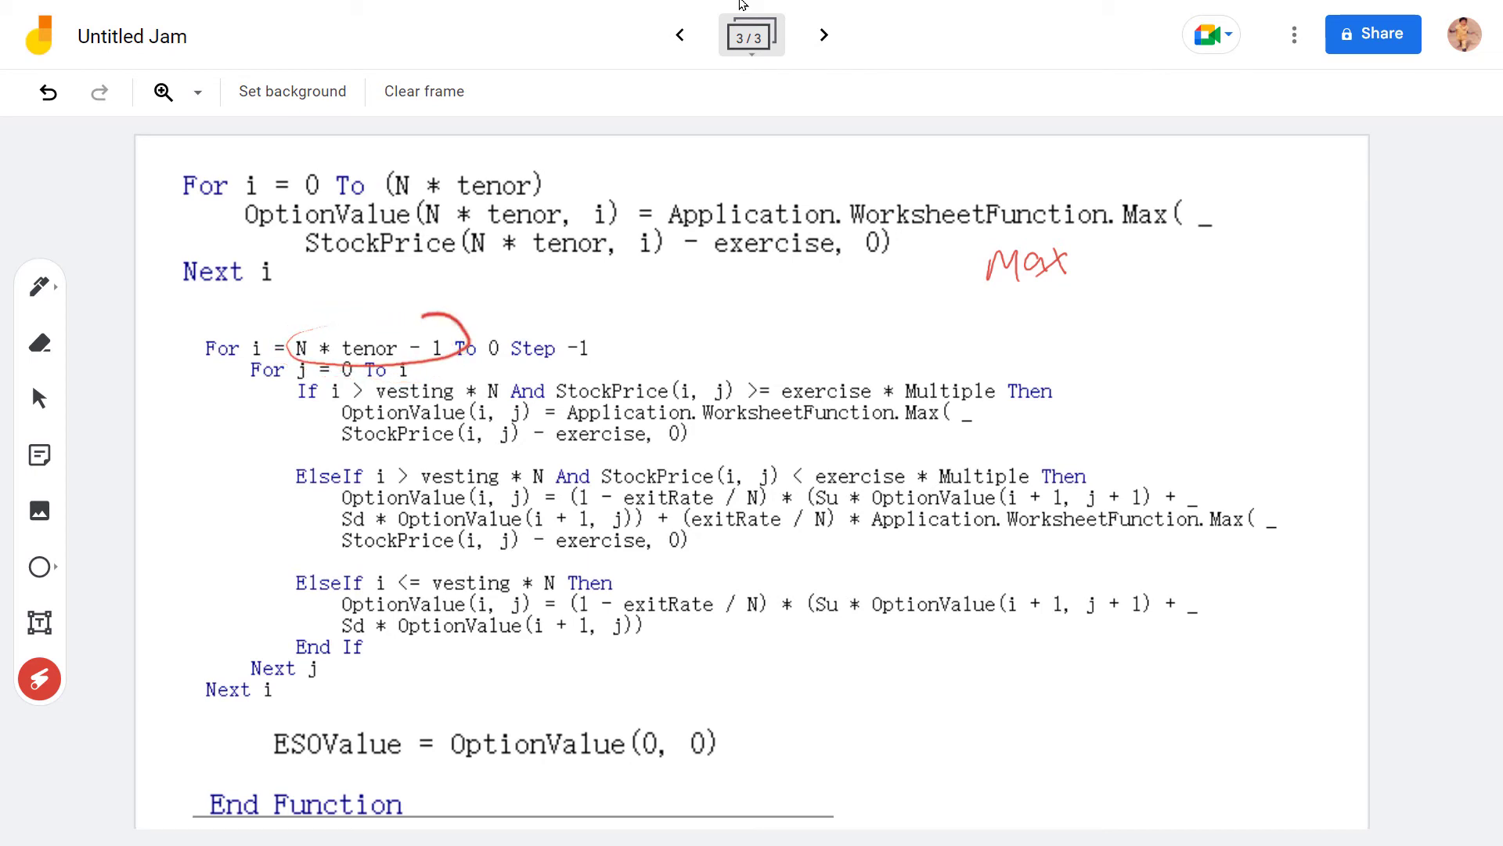
mouse_move(492, 332)
mouse_down()
mouse_move(501, 357)
mouse_move(493, 331)
mouse_up()
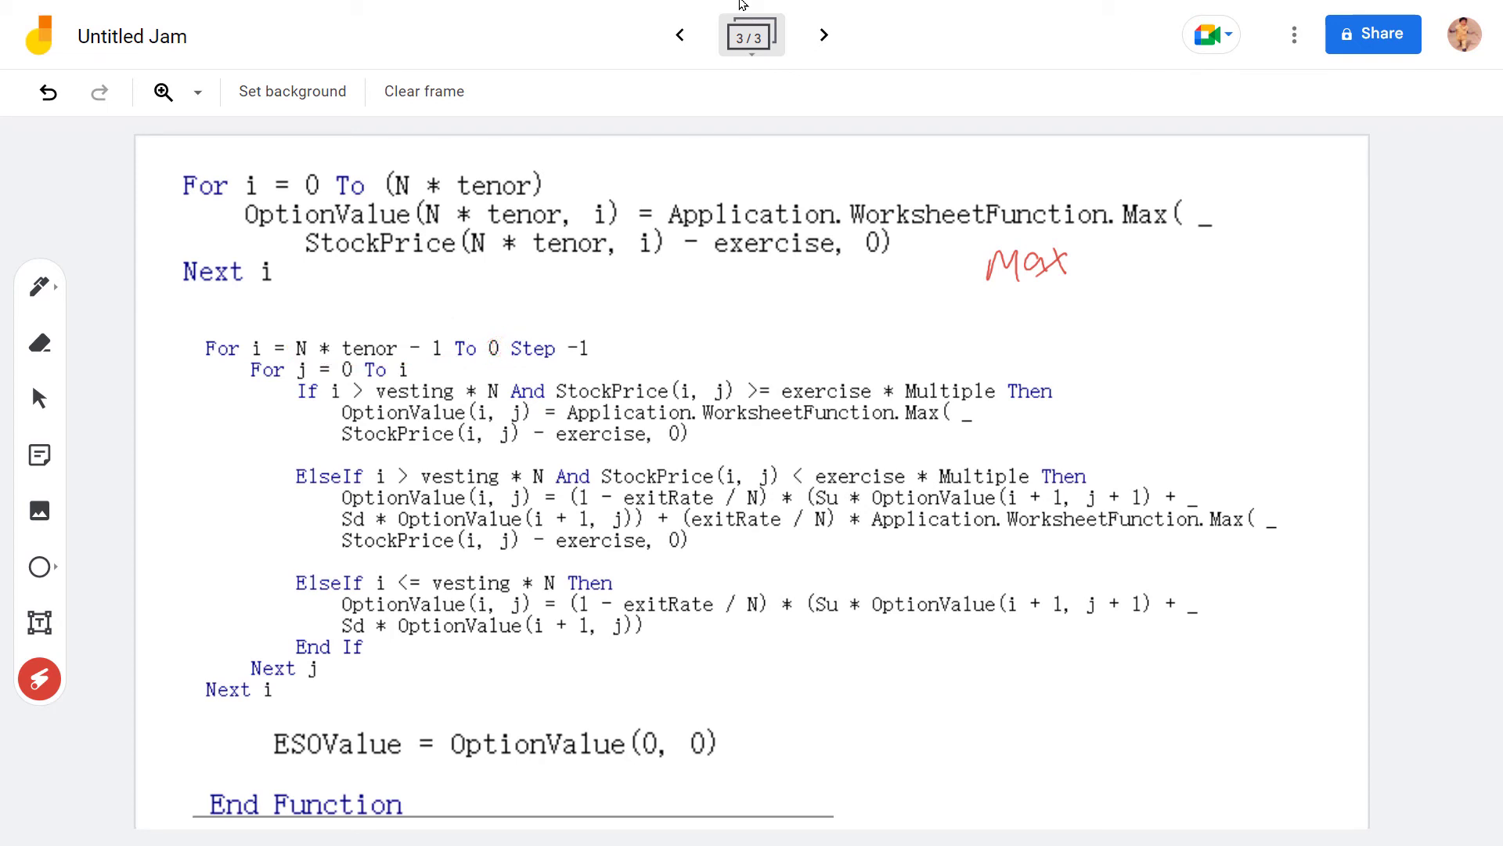
drag(517, 332, 558, 335)
Point at the terminal payoff code, the nested If block, and the For i and For j headers.
mouse_move(1053, 333)
mouse_down()
mouse_move(890, 327)
mouse_move(925, 350)
mouse_up()
mouse_move(877, 321)
mouse_down()
mouse_move(709, 312)
mouse_move(583, 282)
mouse_up()
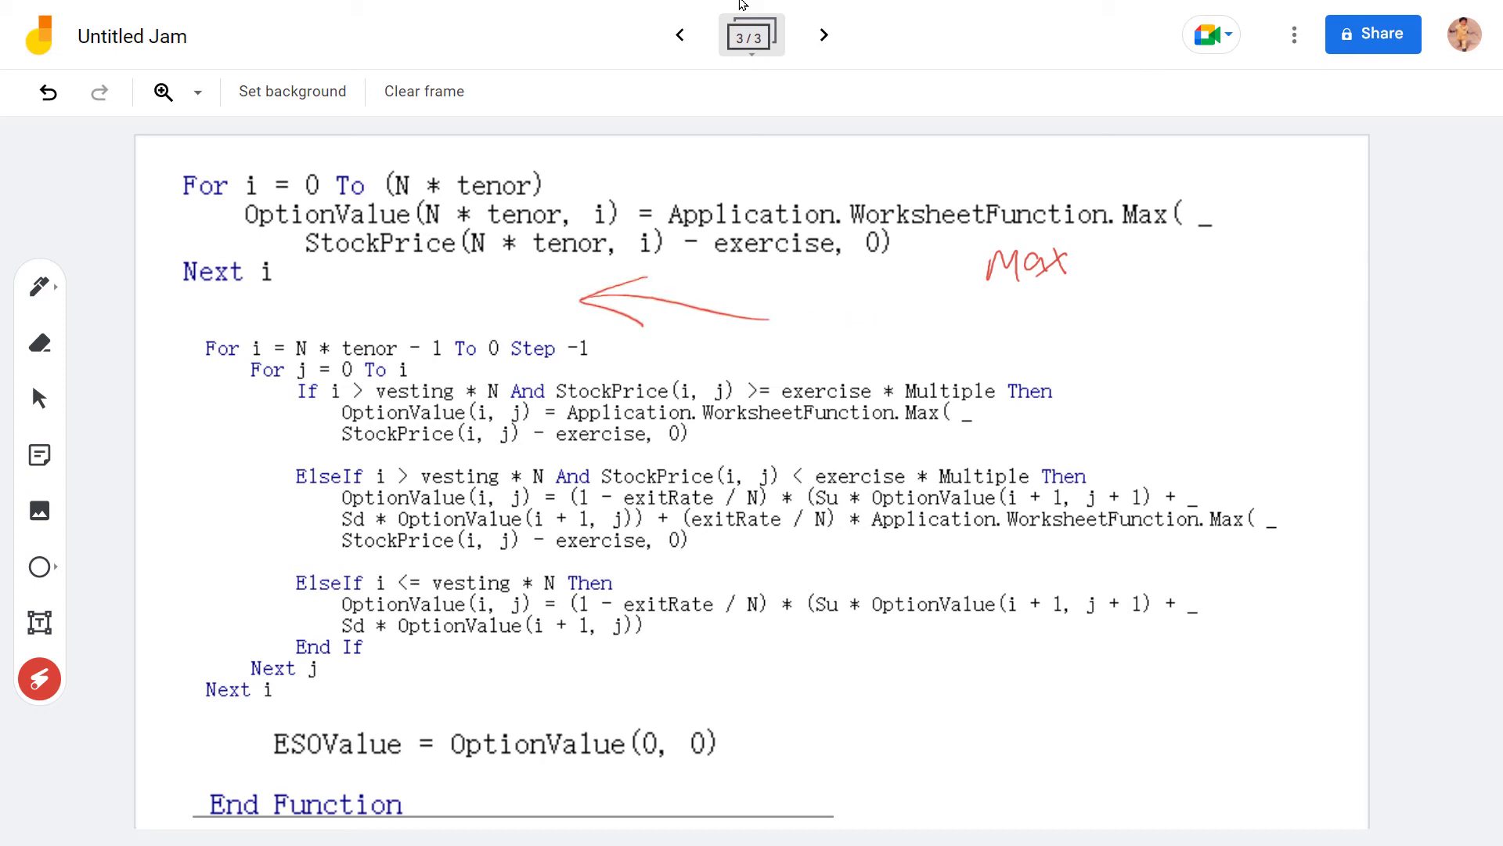
drag(406, 437, 405, 705)
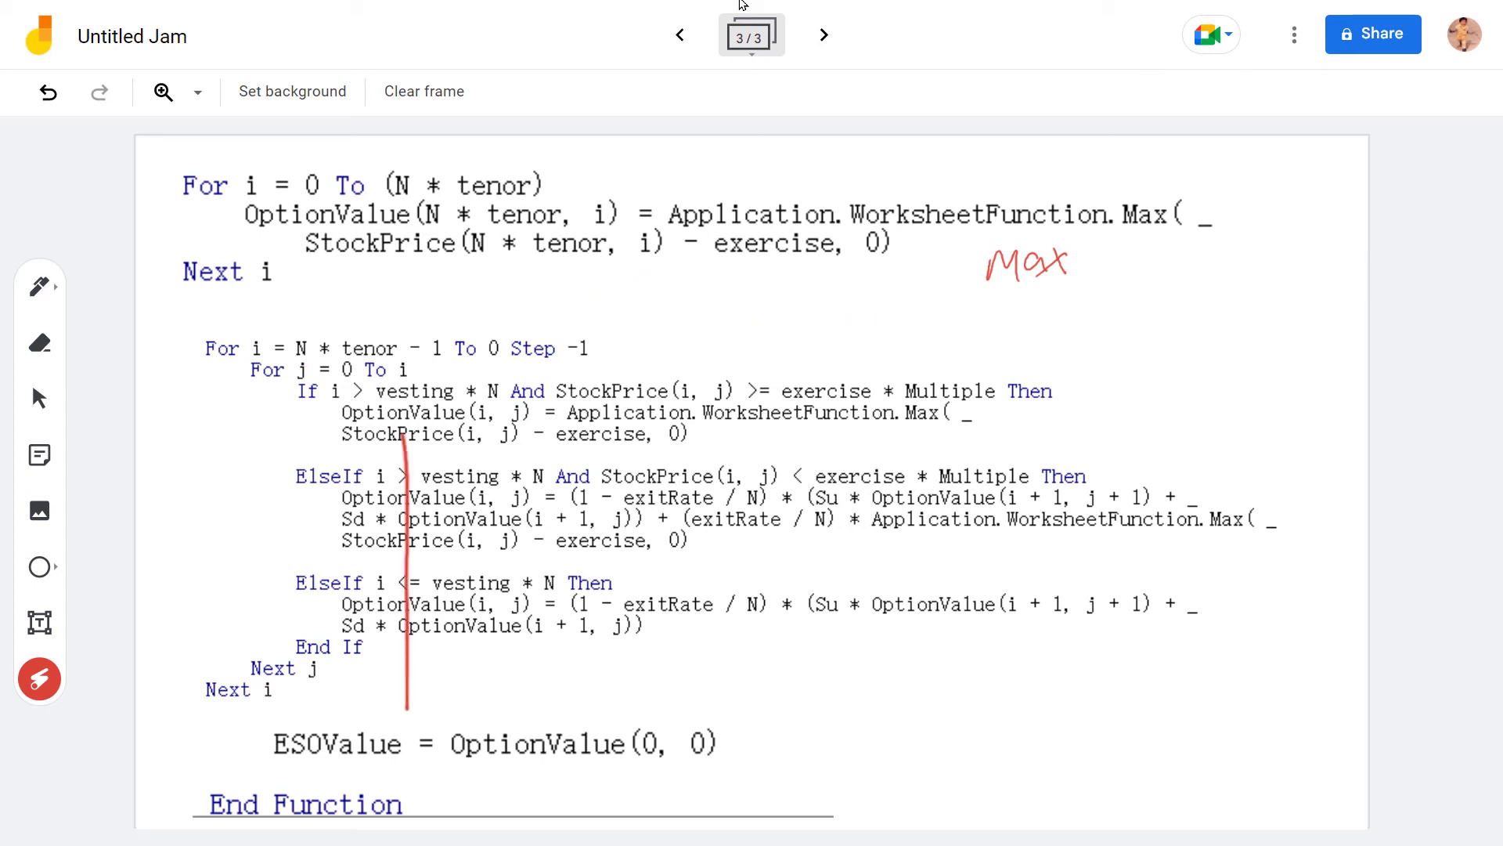
drag(389, 463, 421, 468)
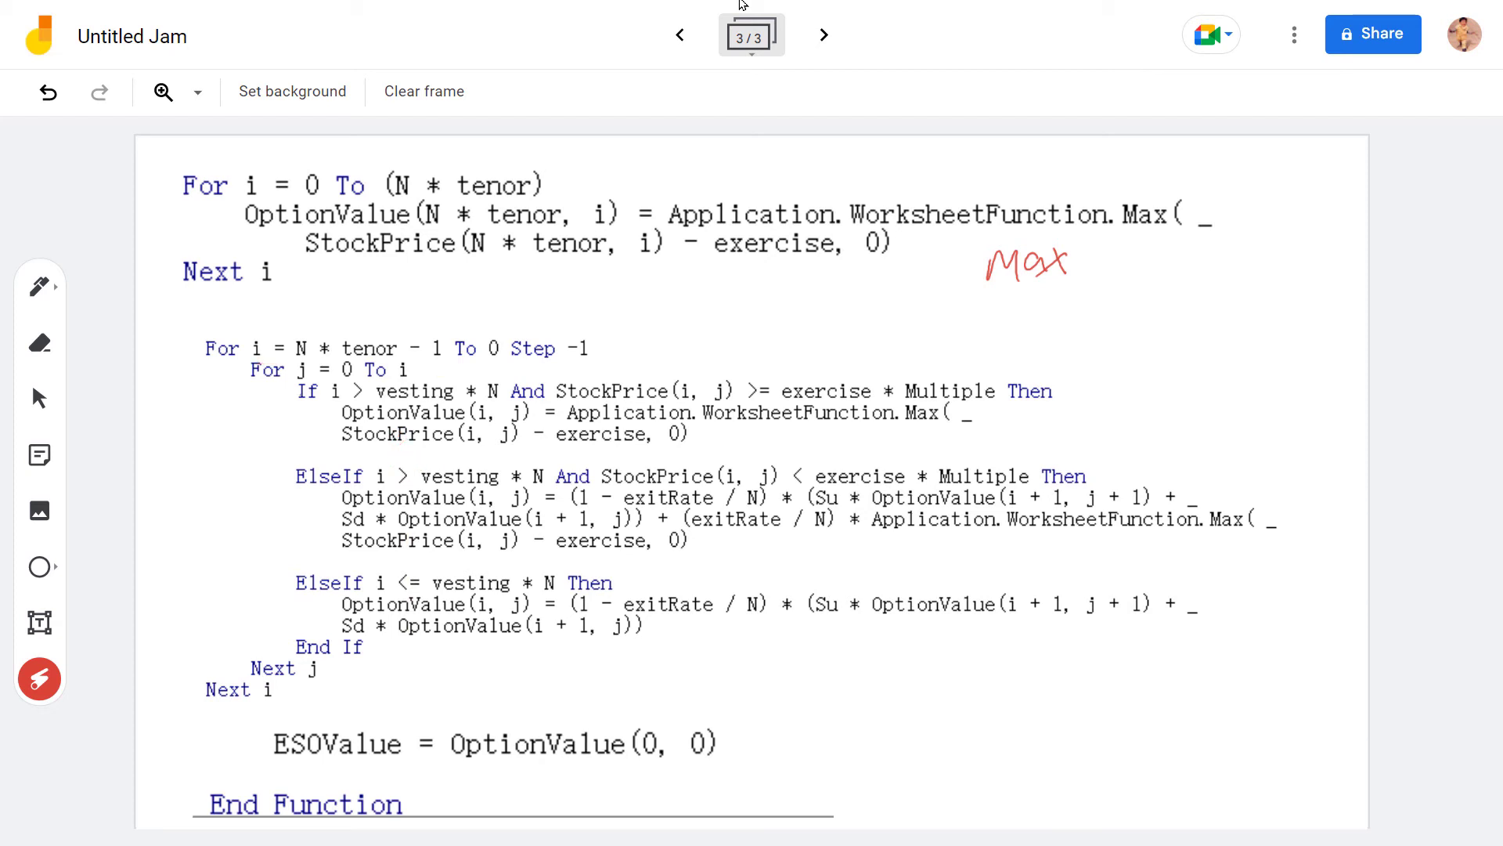
mouse_move(199, 338)
mouse_down()
mouse_move(438, 376)
mouse_move(266, 306)
mouse_up()
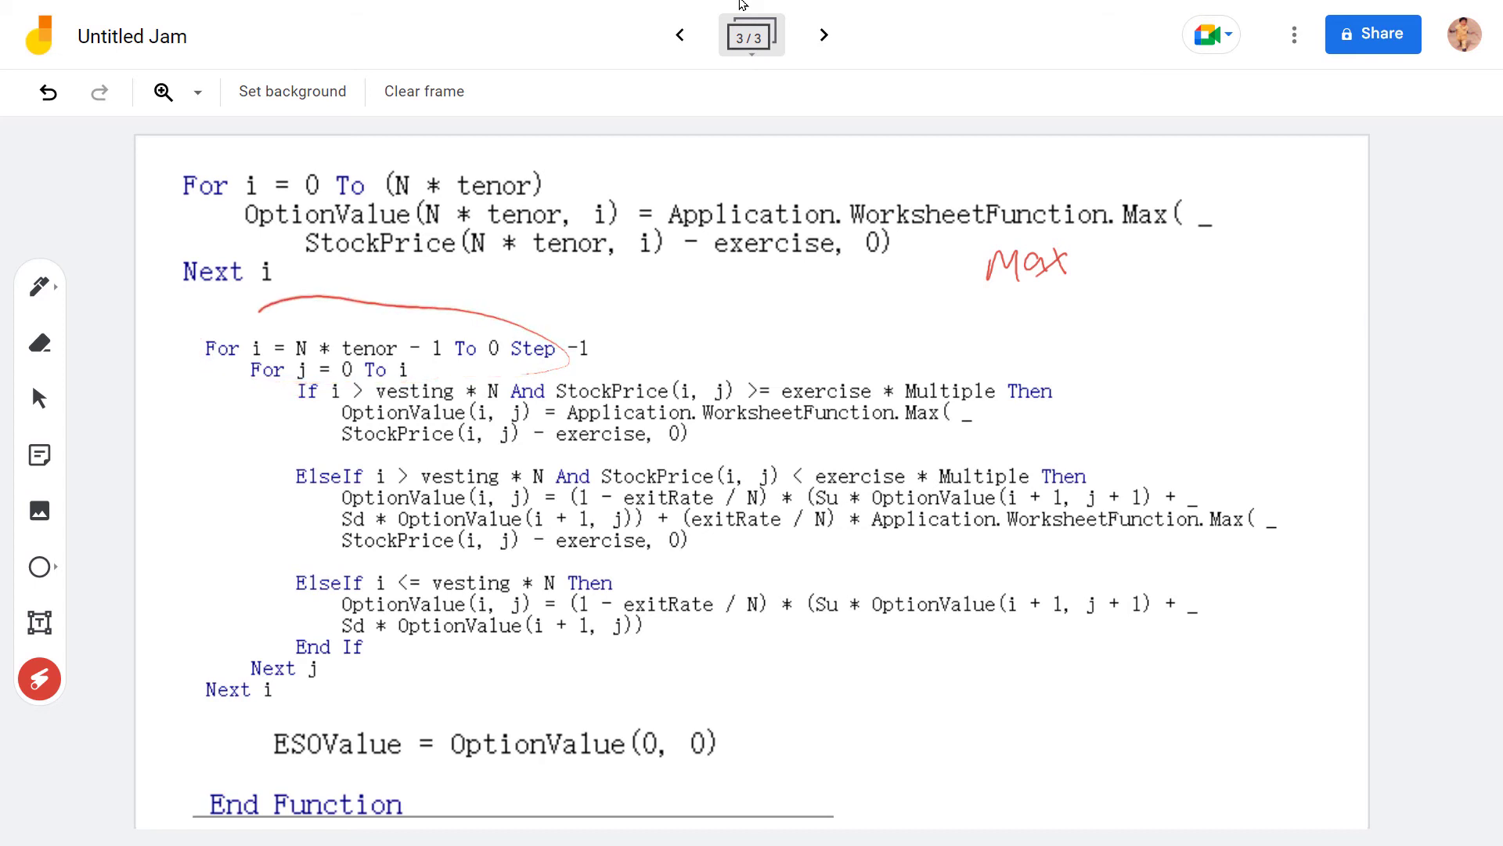
mouse_move(325, 376)
mouse_down()
mouse_move(272, 434)
mouse_move(274, 677)
mouse_move(1010, 634)
mouse_move(1088, 384)
mouse_move(407, 389)
mouse_move(282, 361)
mouse_up()
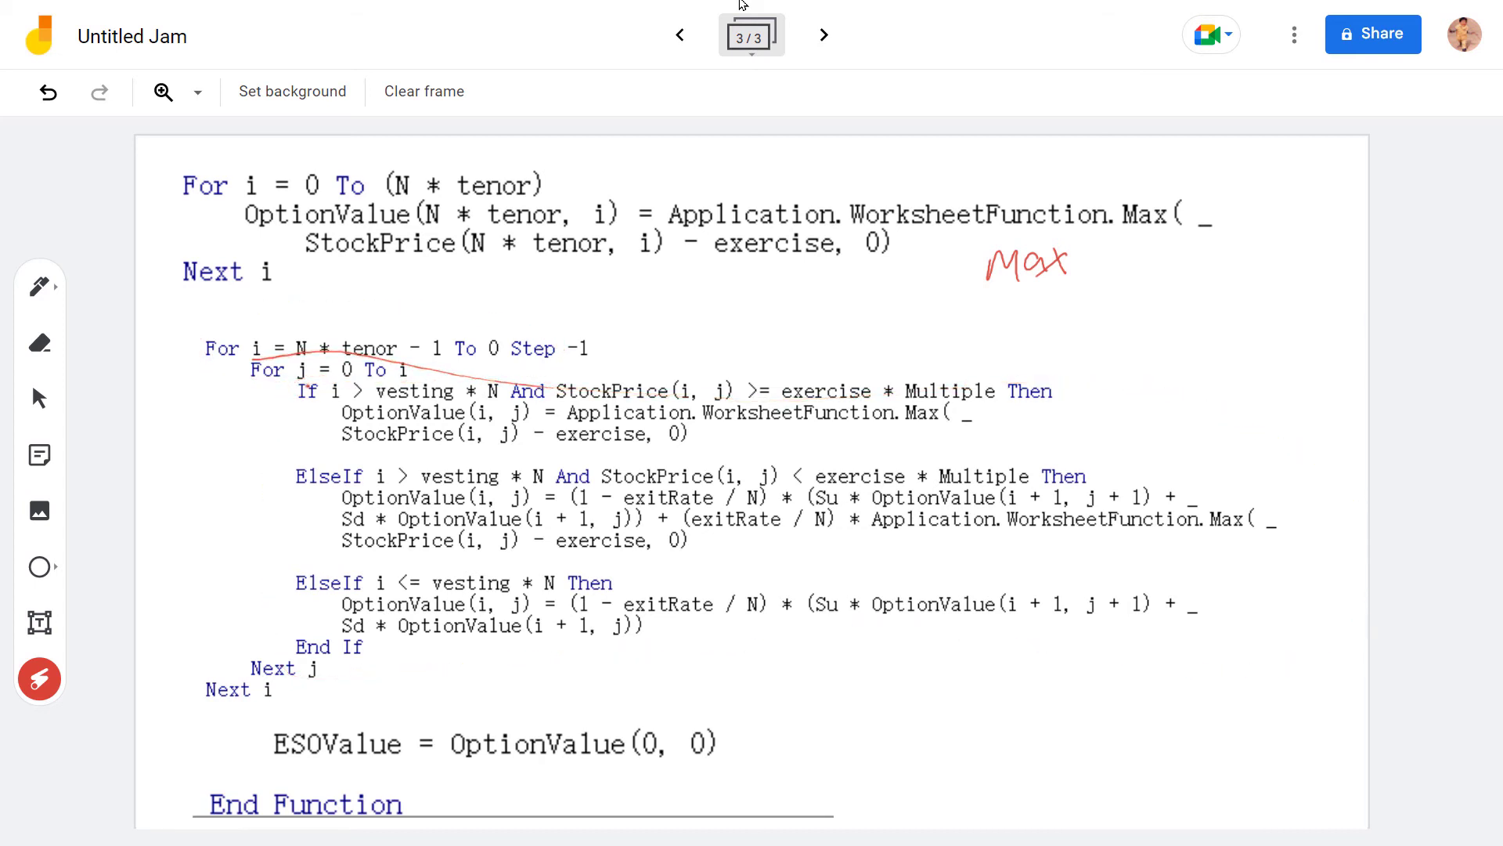
Highlight the ElseIf condition, the > vesting * N test, the Max call and the exercise * Multiple threshold.
drag(383, 489, 341, 594)
drag(494, 396, 429, 407)
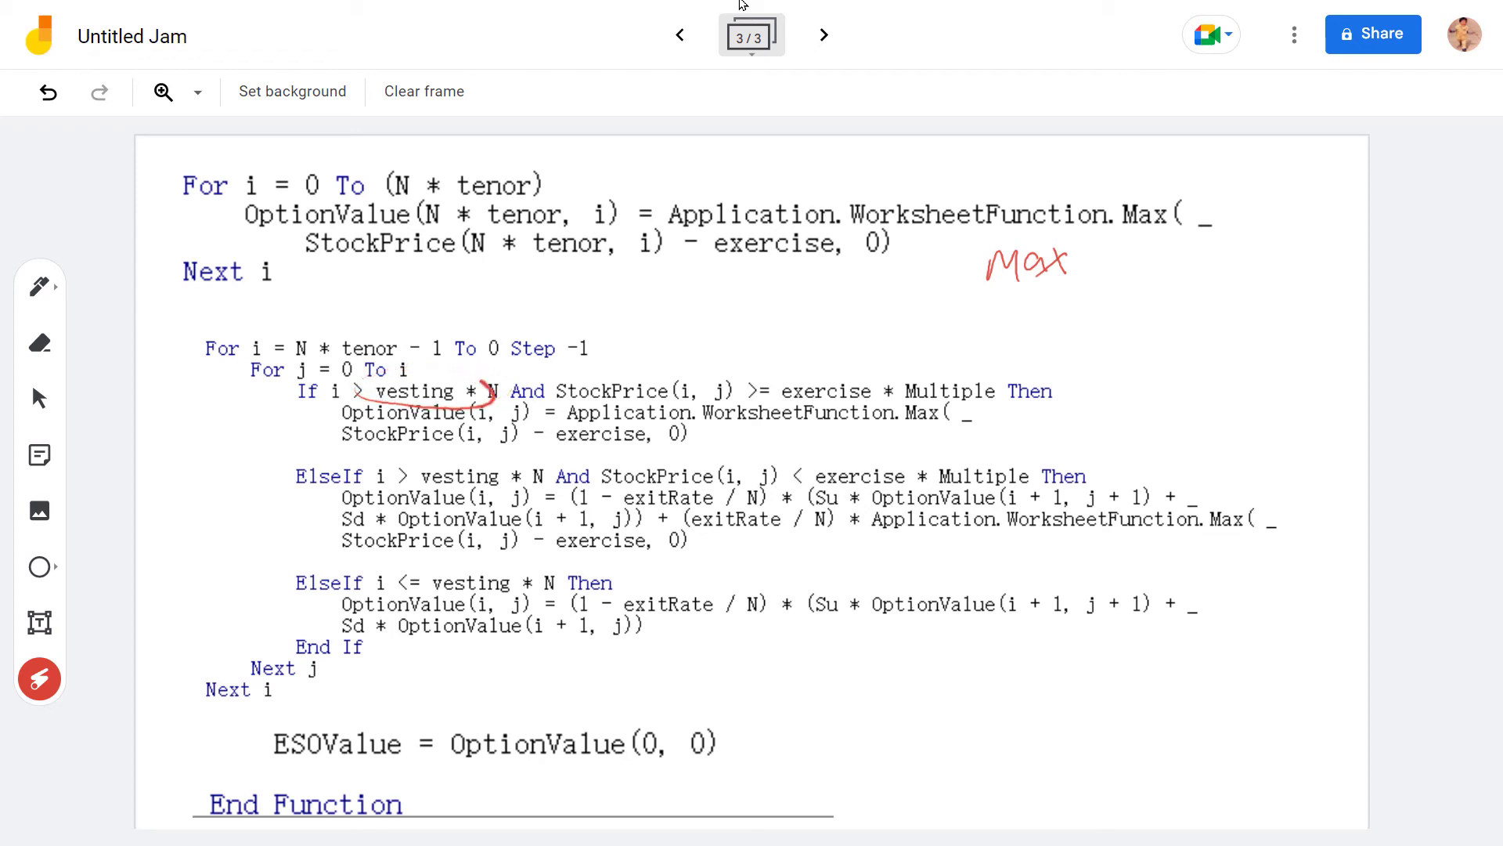
mouse_move(429, 407)
mouse_down()
mouse_move(513, 390)
mouse_move(380, 377)
mouse_move(501, 398)
mouse_move(435, 407)
mouse_up()
drag(588, 415, 747, 408)
drag(850, 368, 949, 380)
Erase the 'MXe' ink note and rewrite it as 'M·X' beside the Max threshold.
key(p)
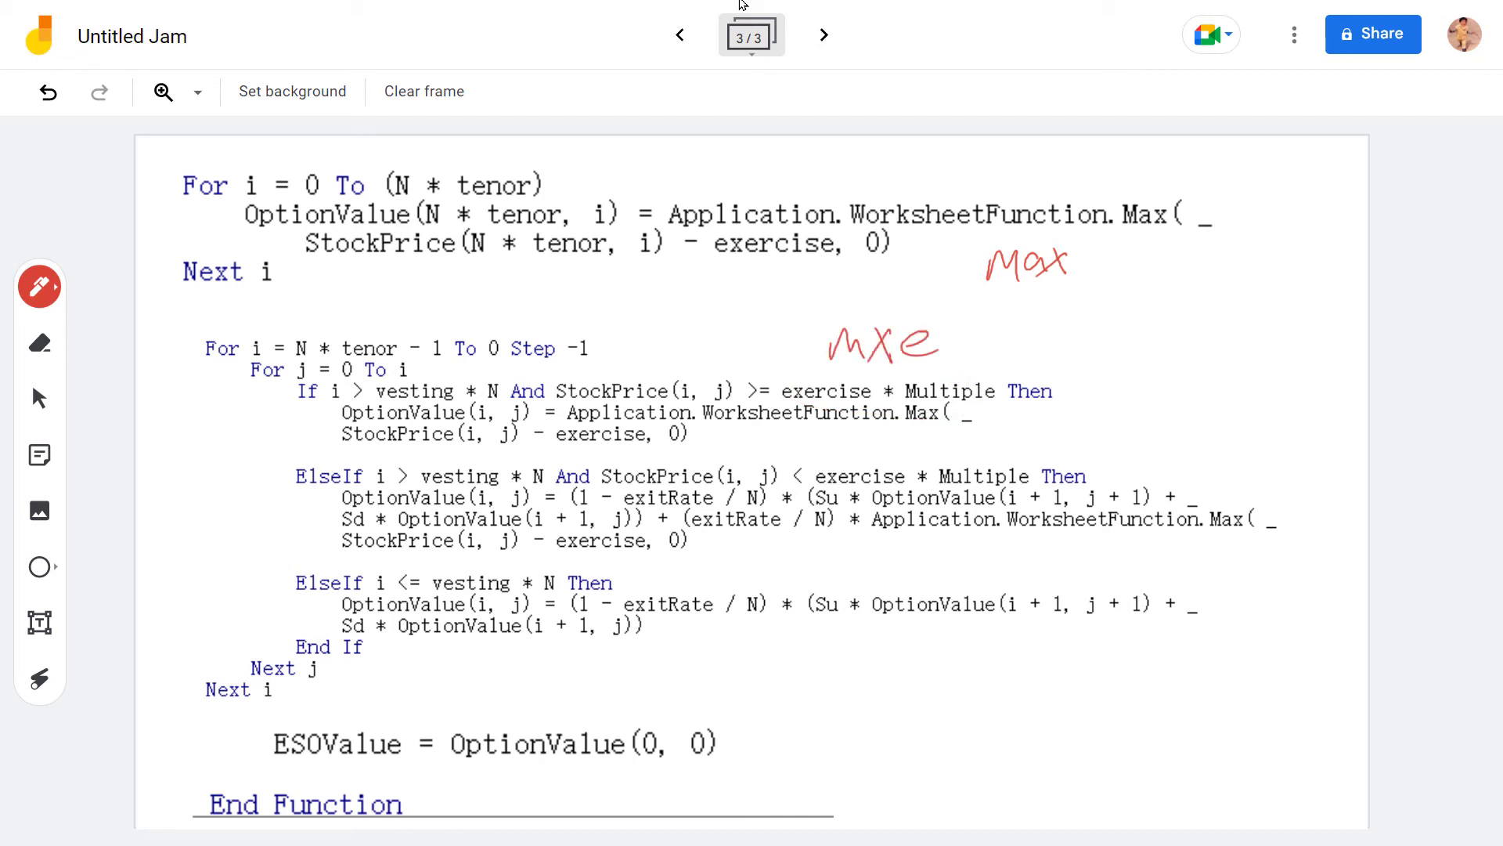
key(e)
mouse_move(960, 374)
mouse_down()
mouse_move(846, 345)
mouse_move(930, 337)
mouse_up()
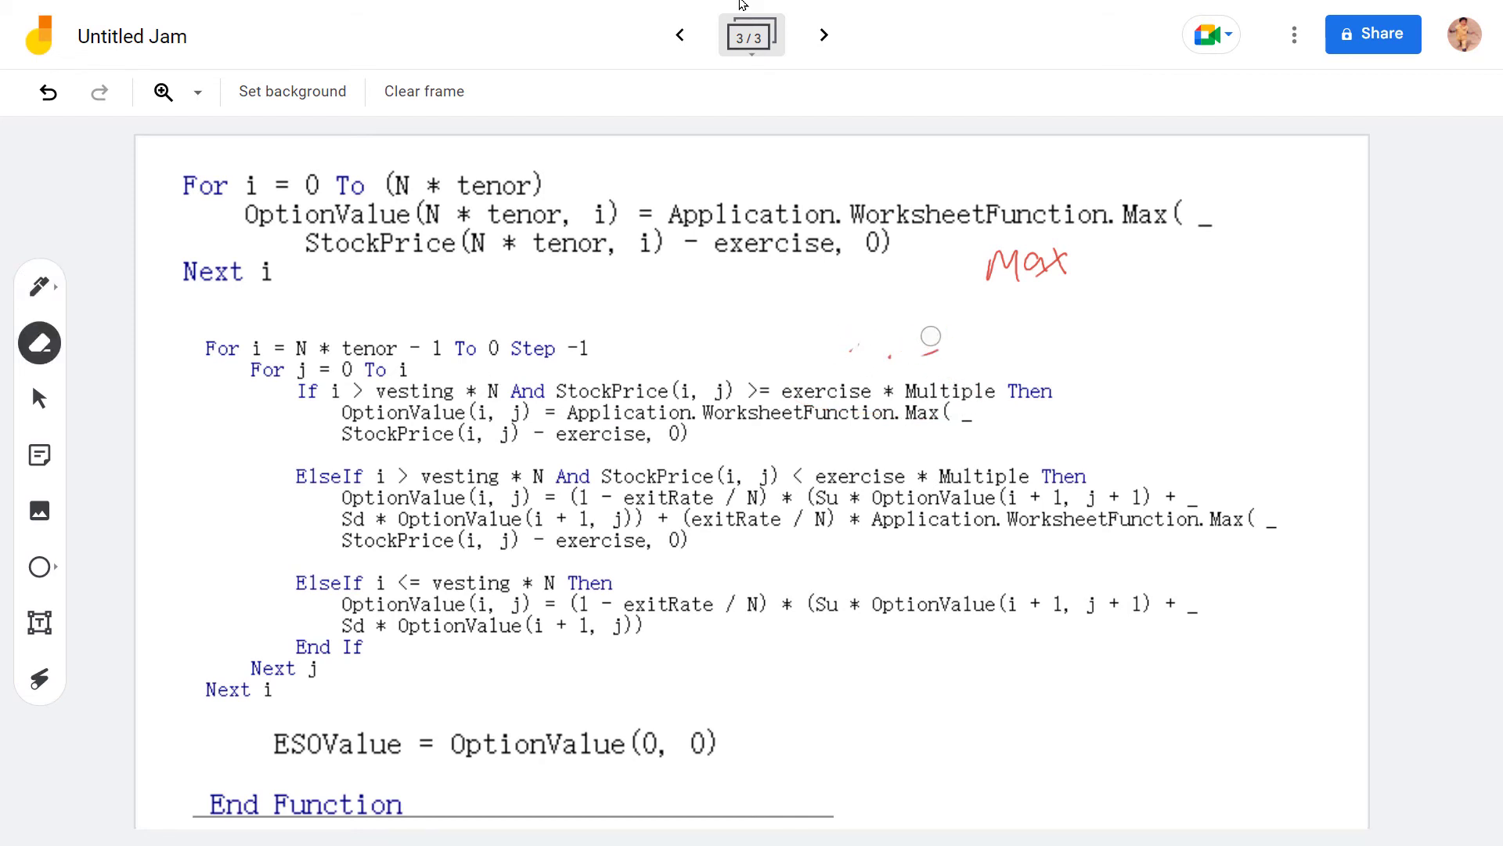
key(p)
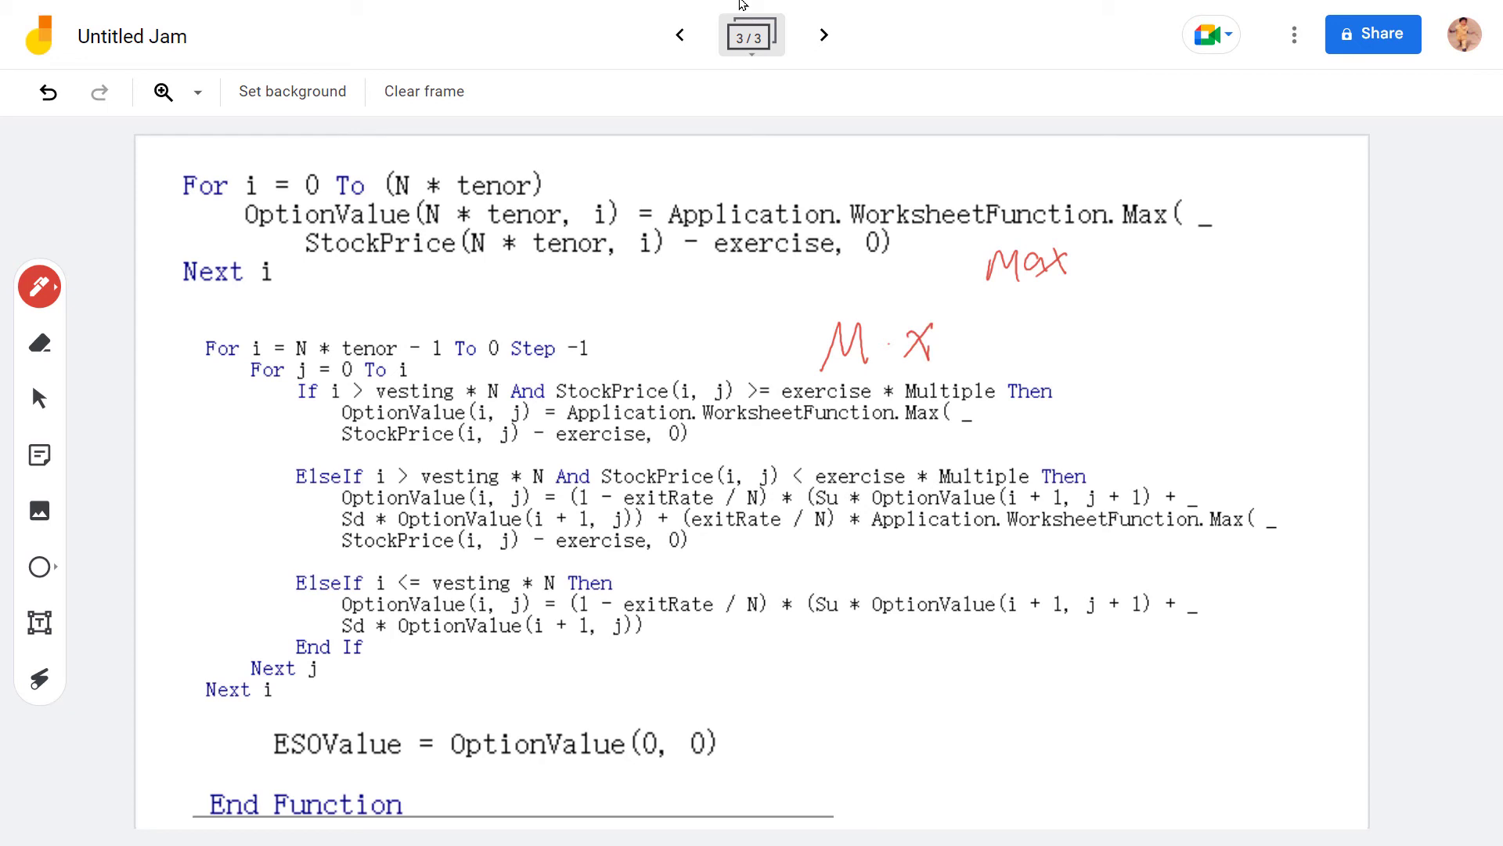
key(e)
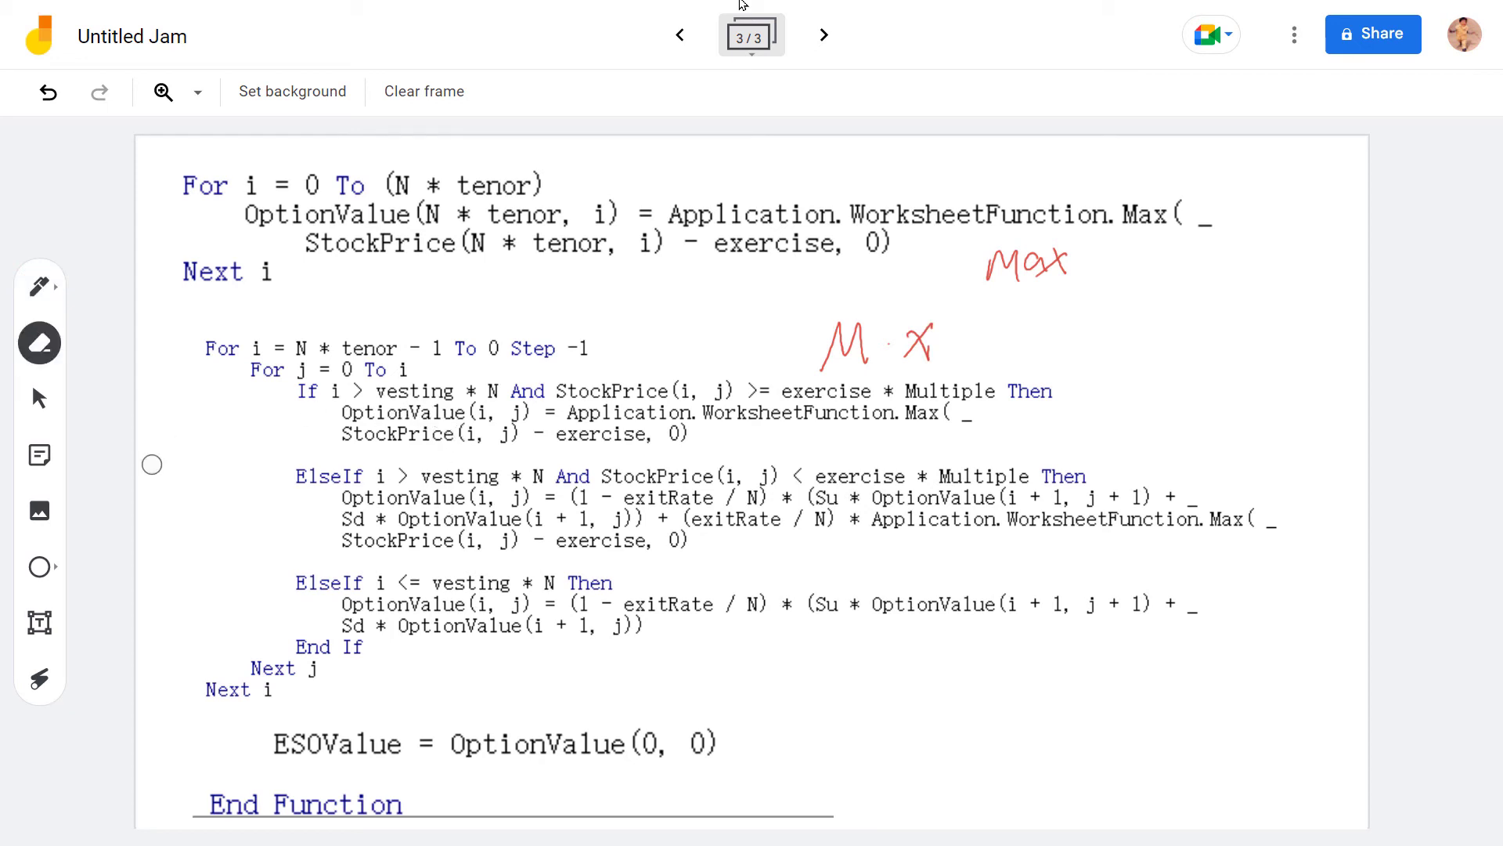
key(l)
With the laser, loop the first branch's Max code and point at the terminal payoff line.
drag(368, 392, 478, 373)
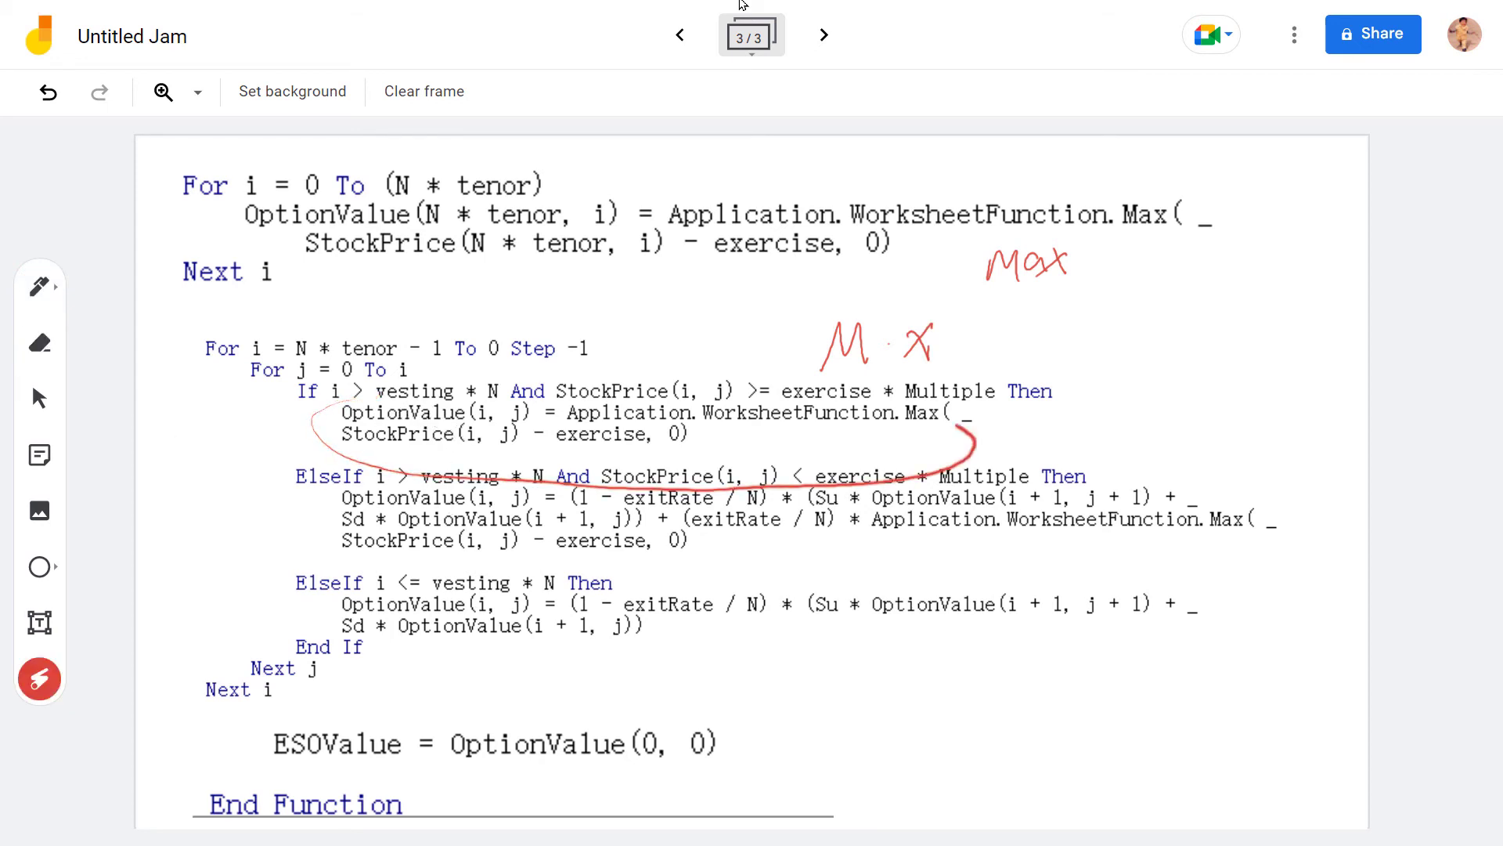
drag(638, 383, 688, 300)
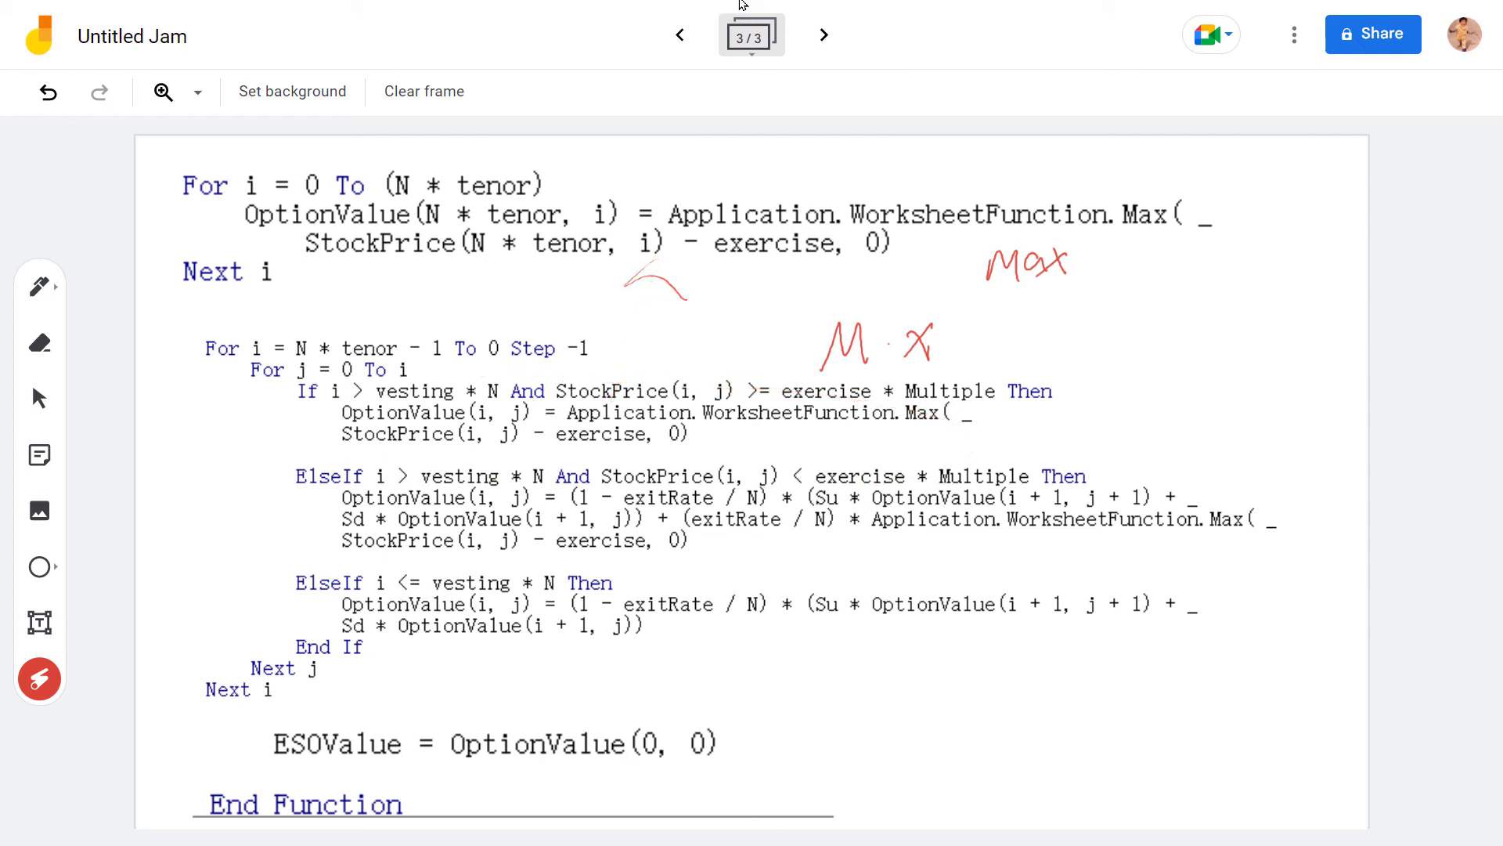
click(750, 35)
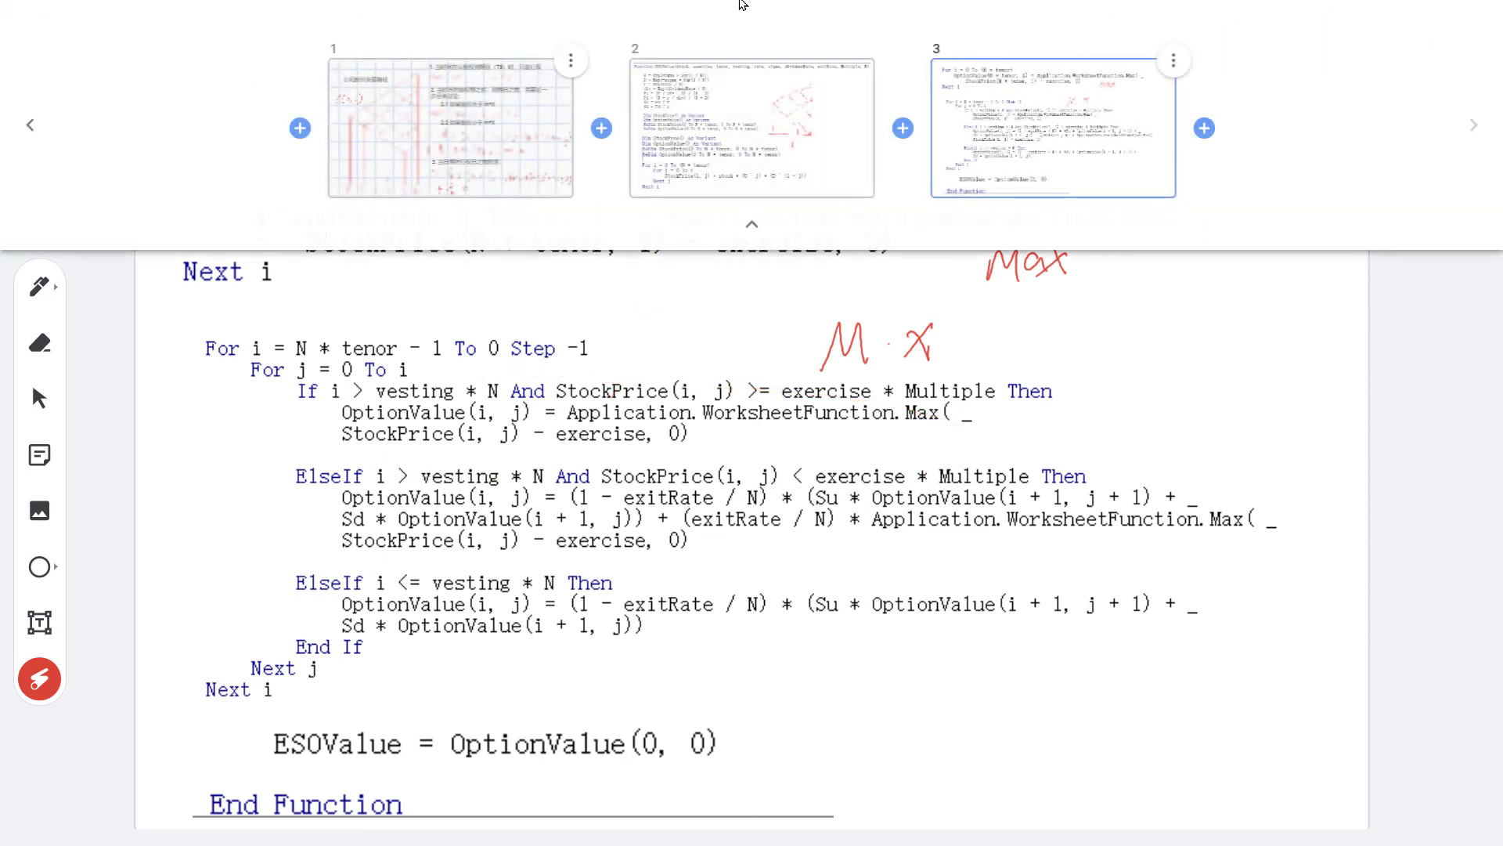
click(451, 128)
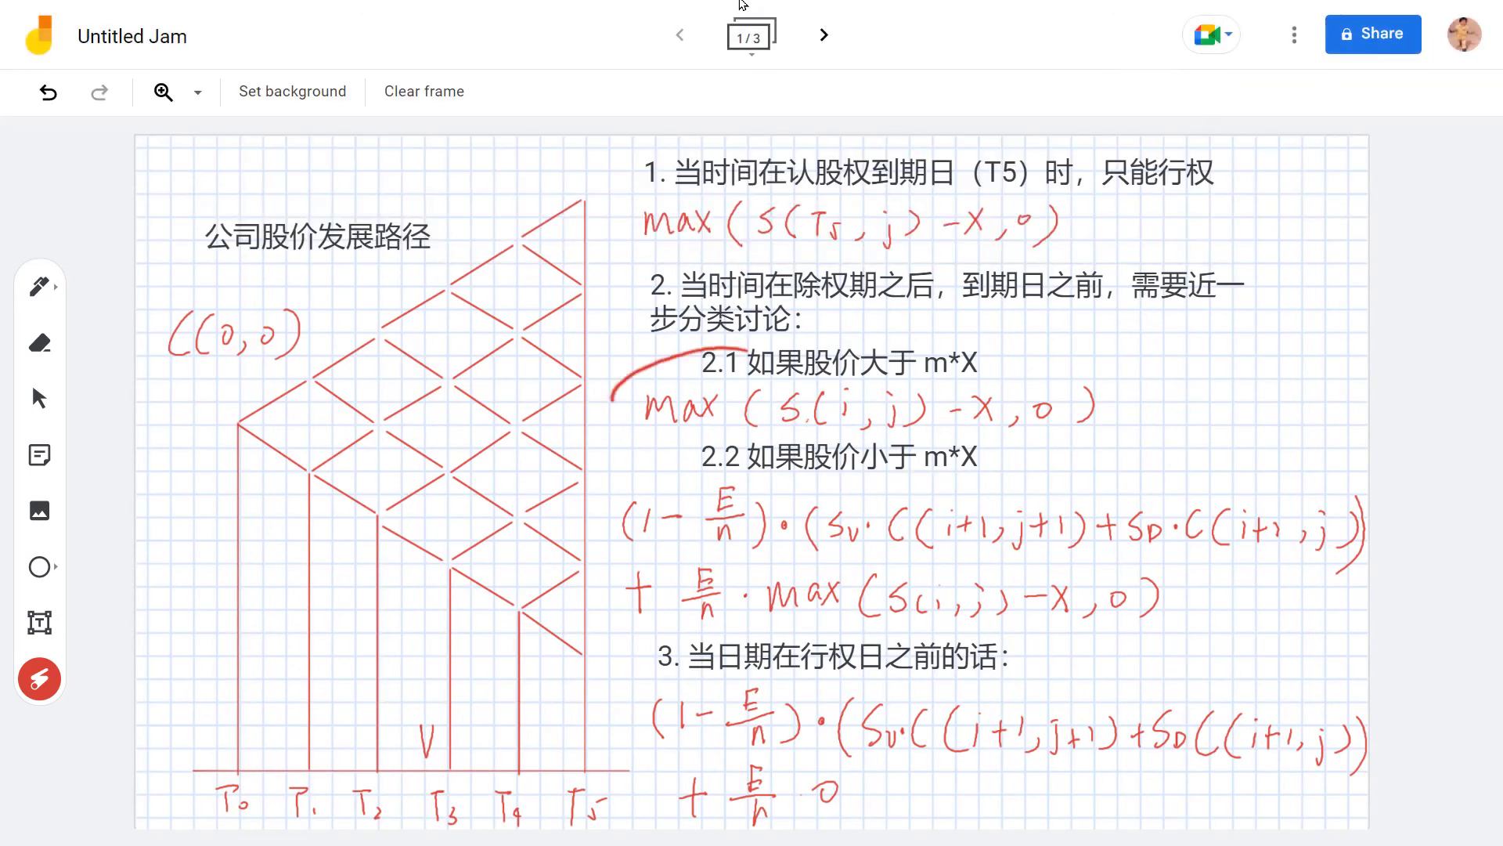
drag(619, 415, 607, 386)
click(824, 35)
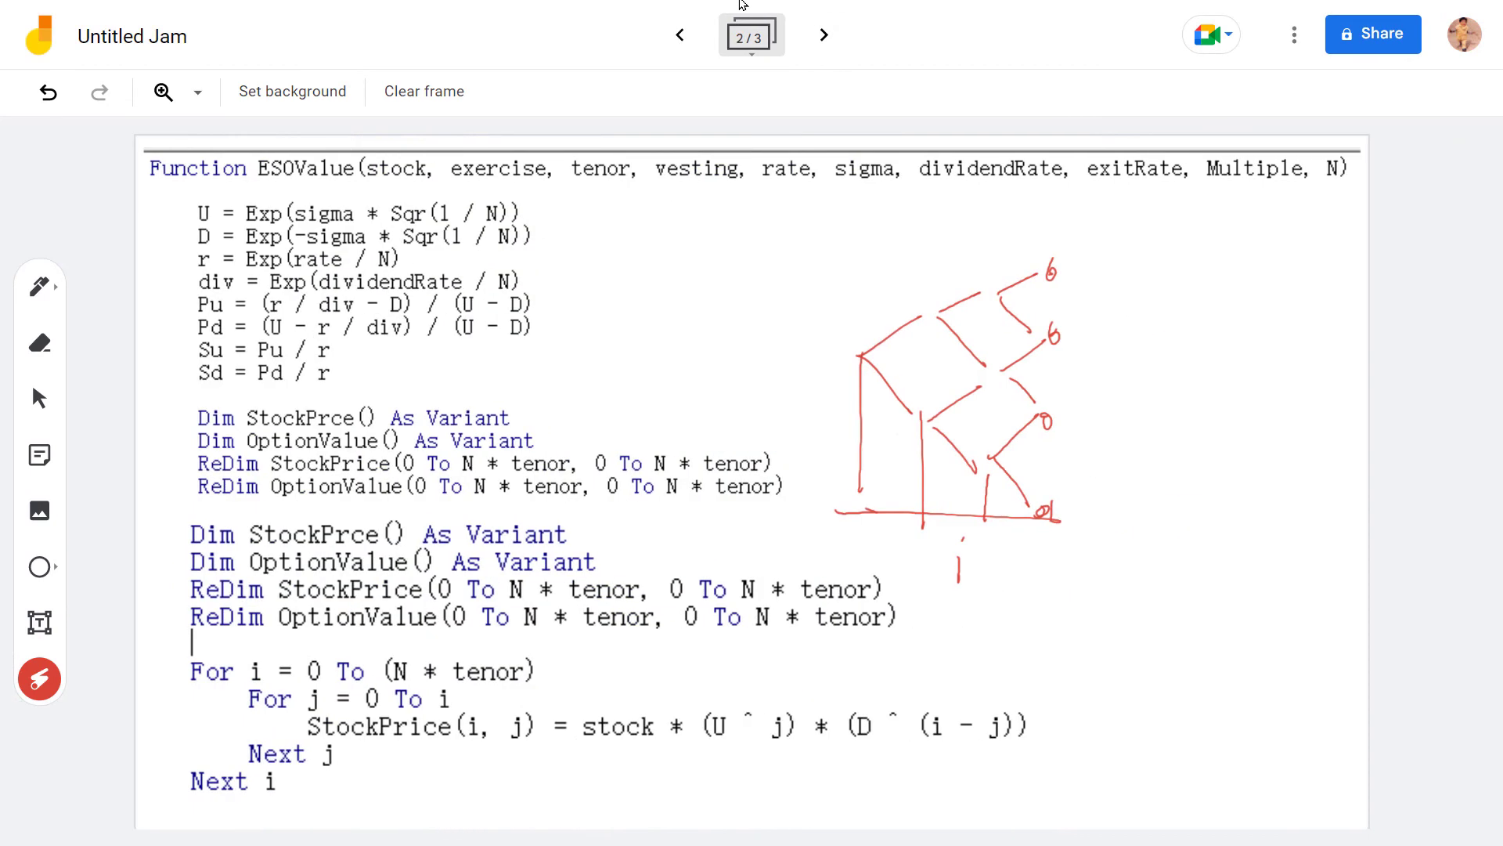
click(824, 34)
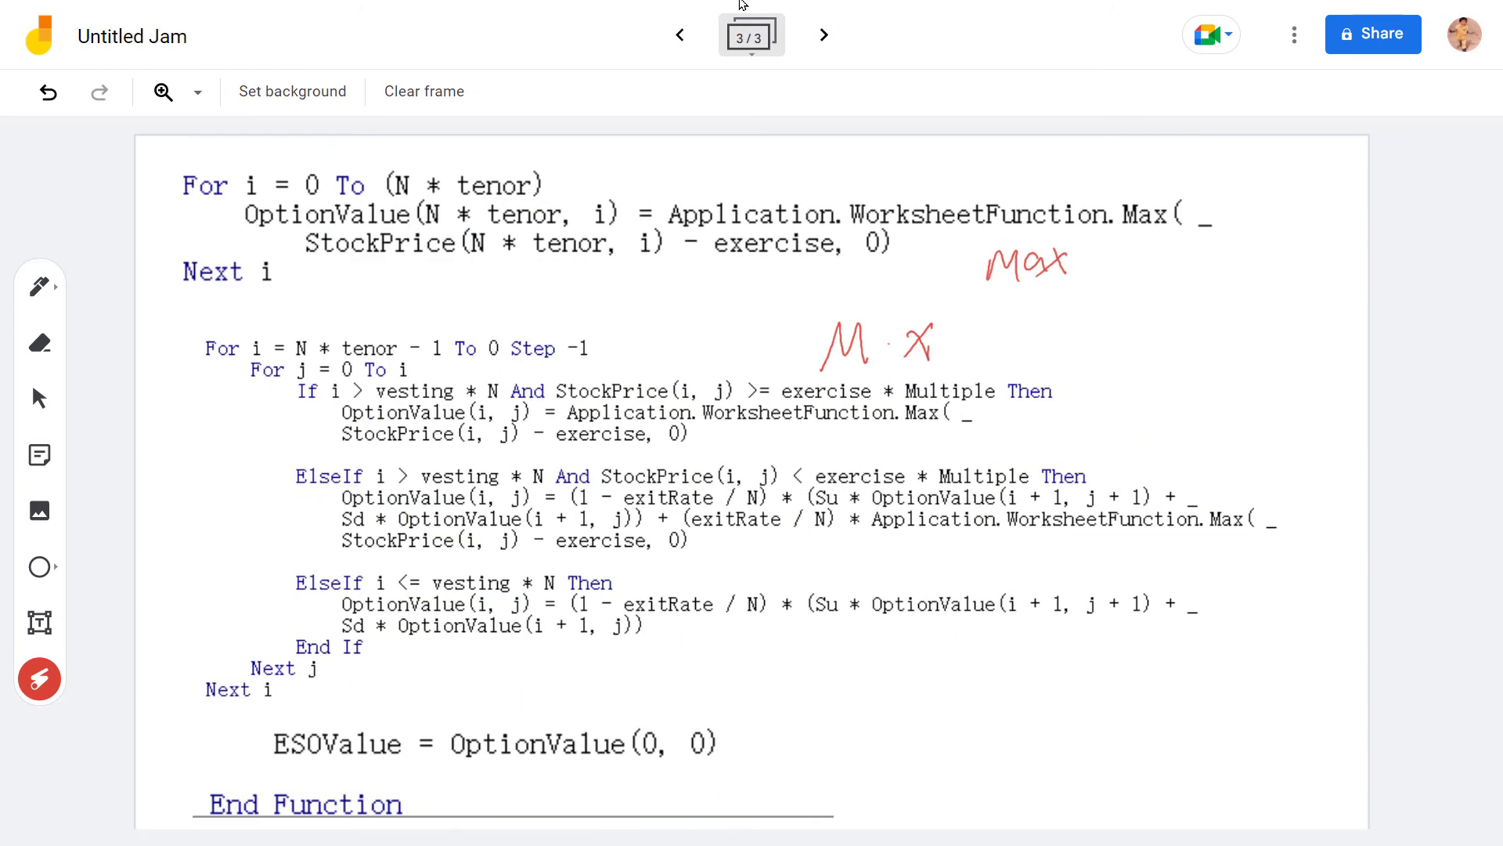
mouse_move(371, 451)
mouse_down()
mouse_move(664, 590)
mouse_move(984, 575)
mouse_move(1300, 509)
mouse_move(644, 430)
mouse_move(341, 454)
mouse_up()
mouse_move(869, 297)
mouse_down()
mouse_move(940, 375)
mouse_move(975, 274)
mouse_up()
click(752, 34)
click(451, 128)
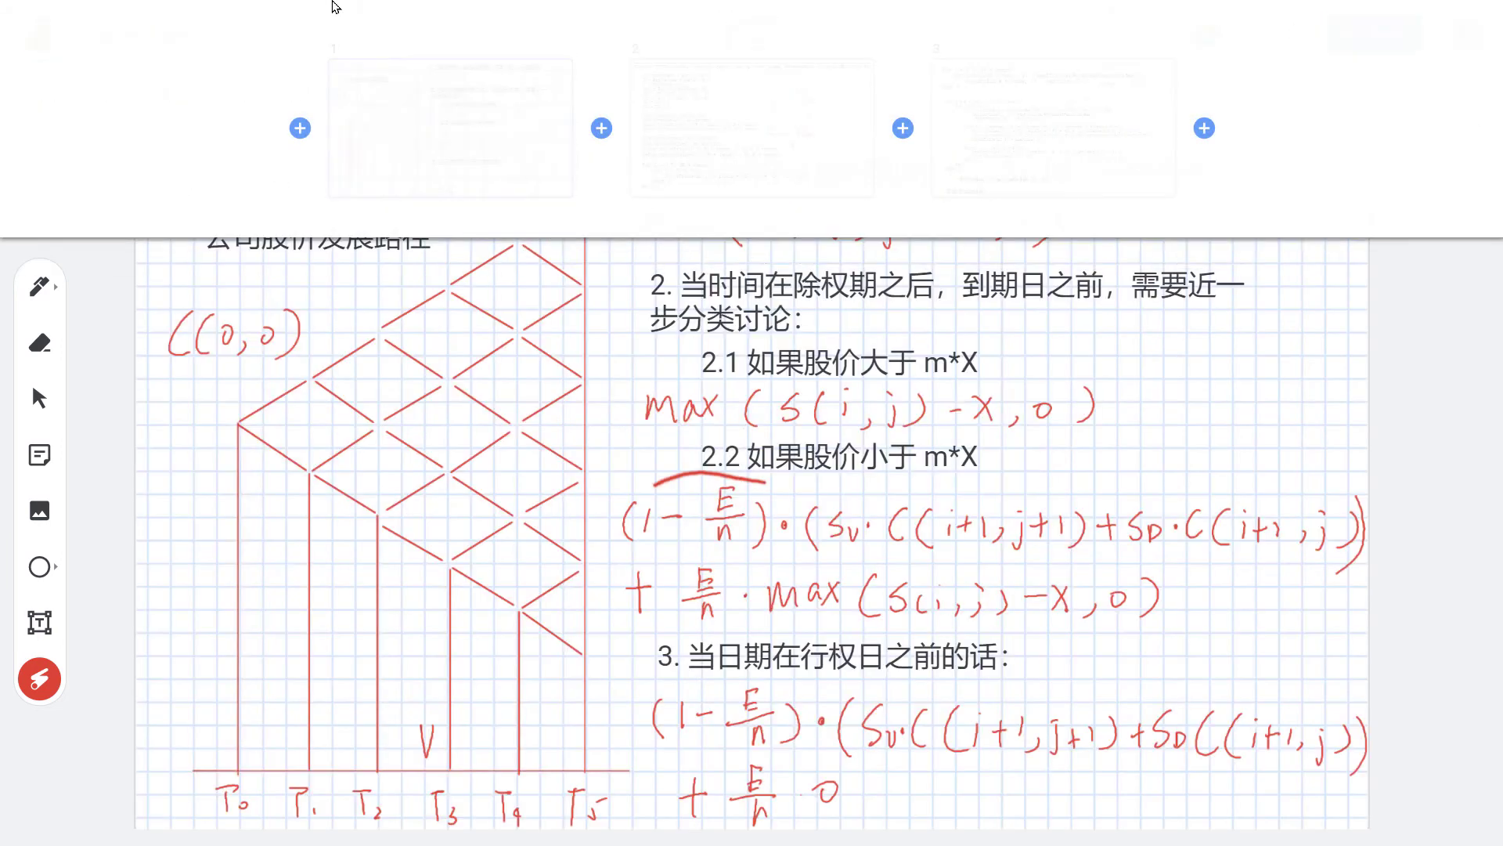
drag(916, 651, 936, 458)
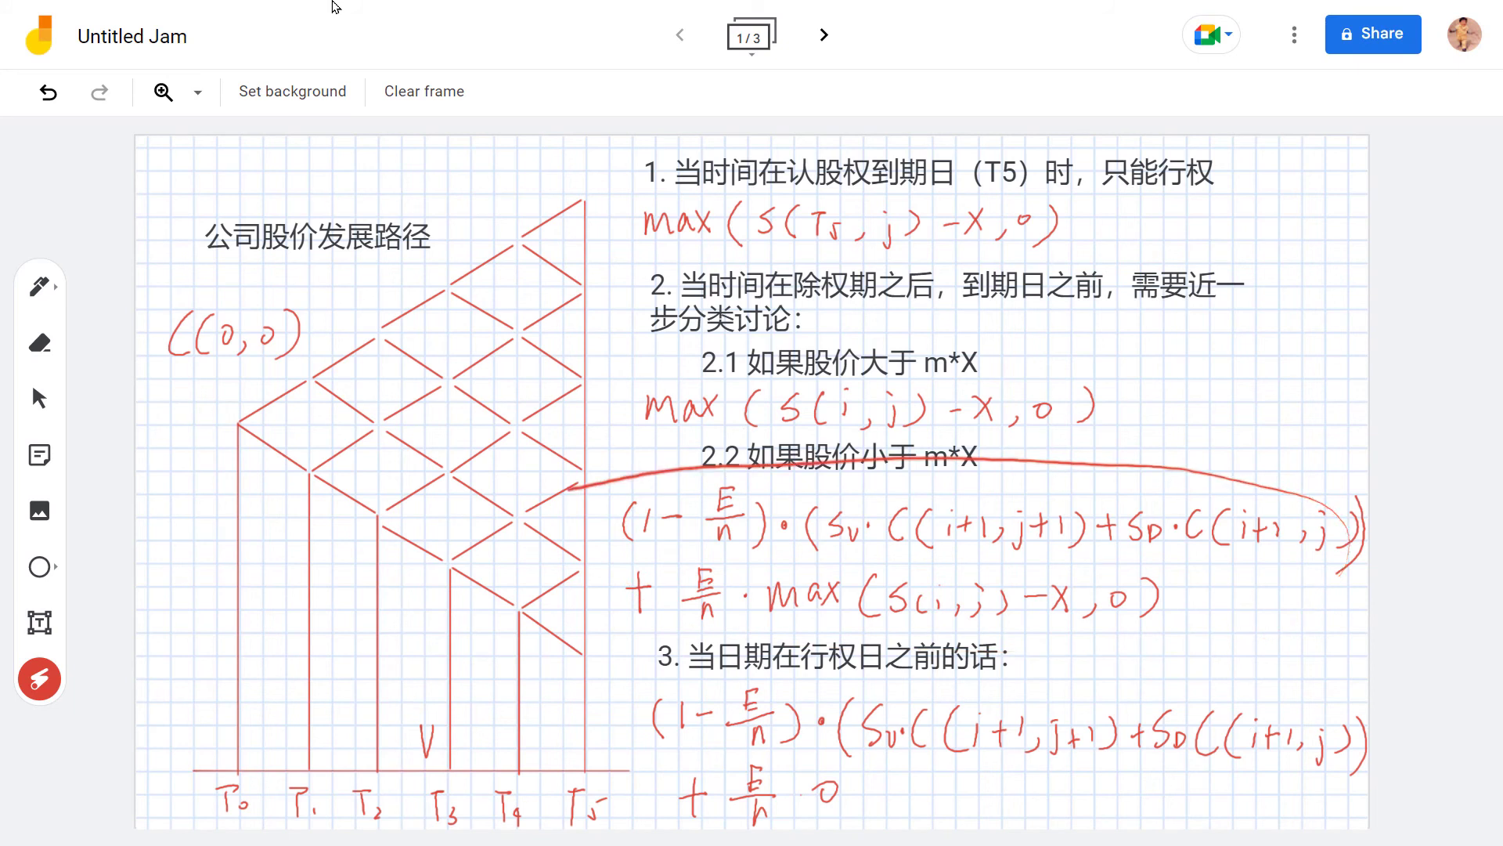
drag(610, 501, 618, 548)
mouse_move(775, 517)
mouse_down()
mouse_move(642, 562)
mouse_move(779, 501)
mouse_up()
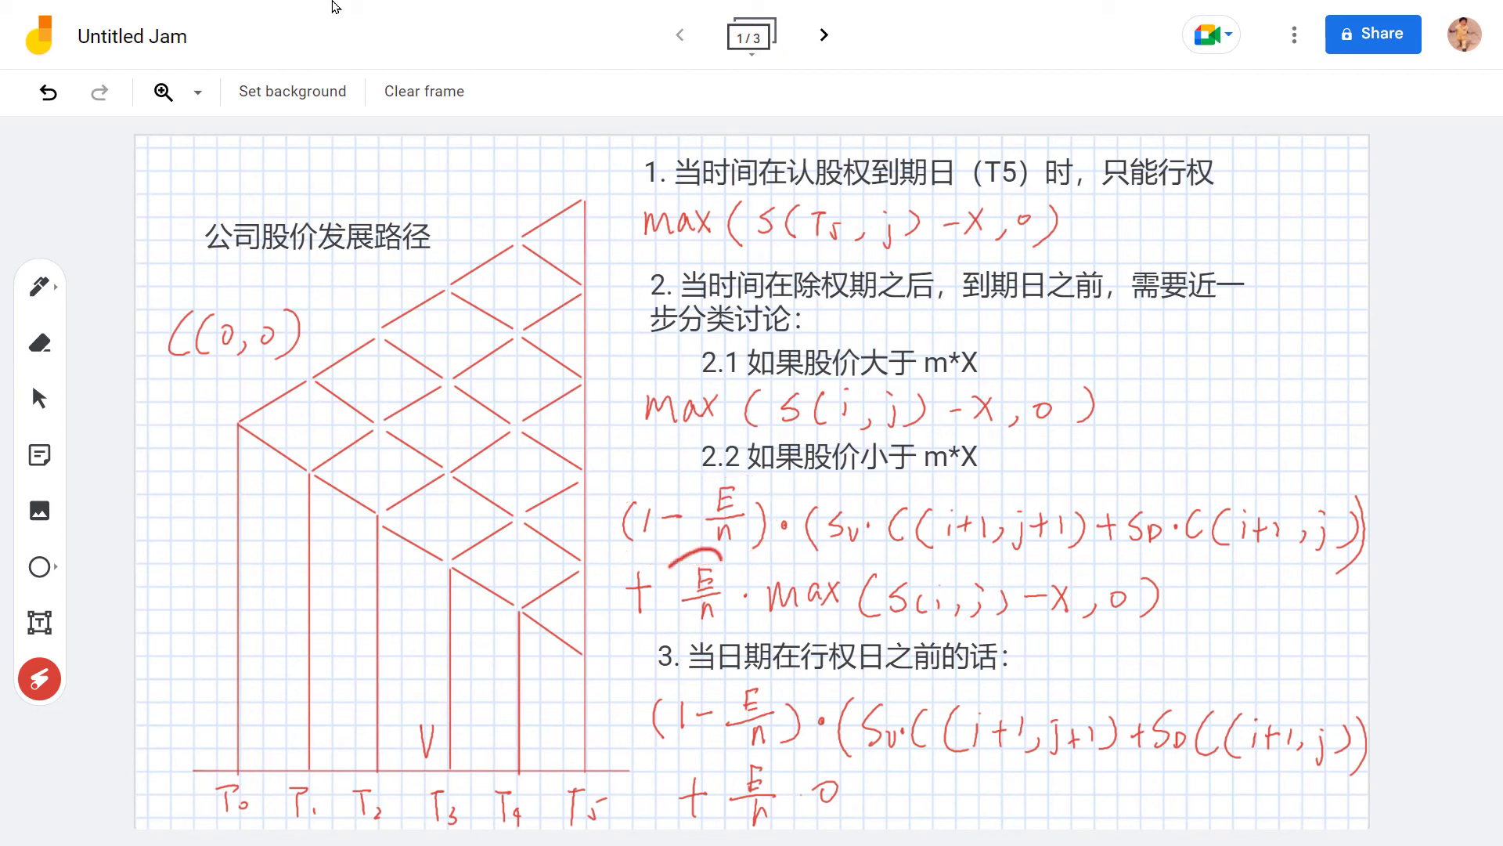
mouse_move(720, 552)
mouse_down()
mouse_move(763, 595)
mouse_move(733, 597)
mouse_up()
click(823, 35)
click(824, 34)
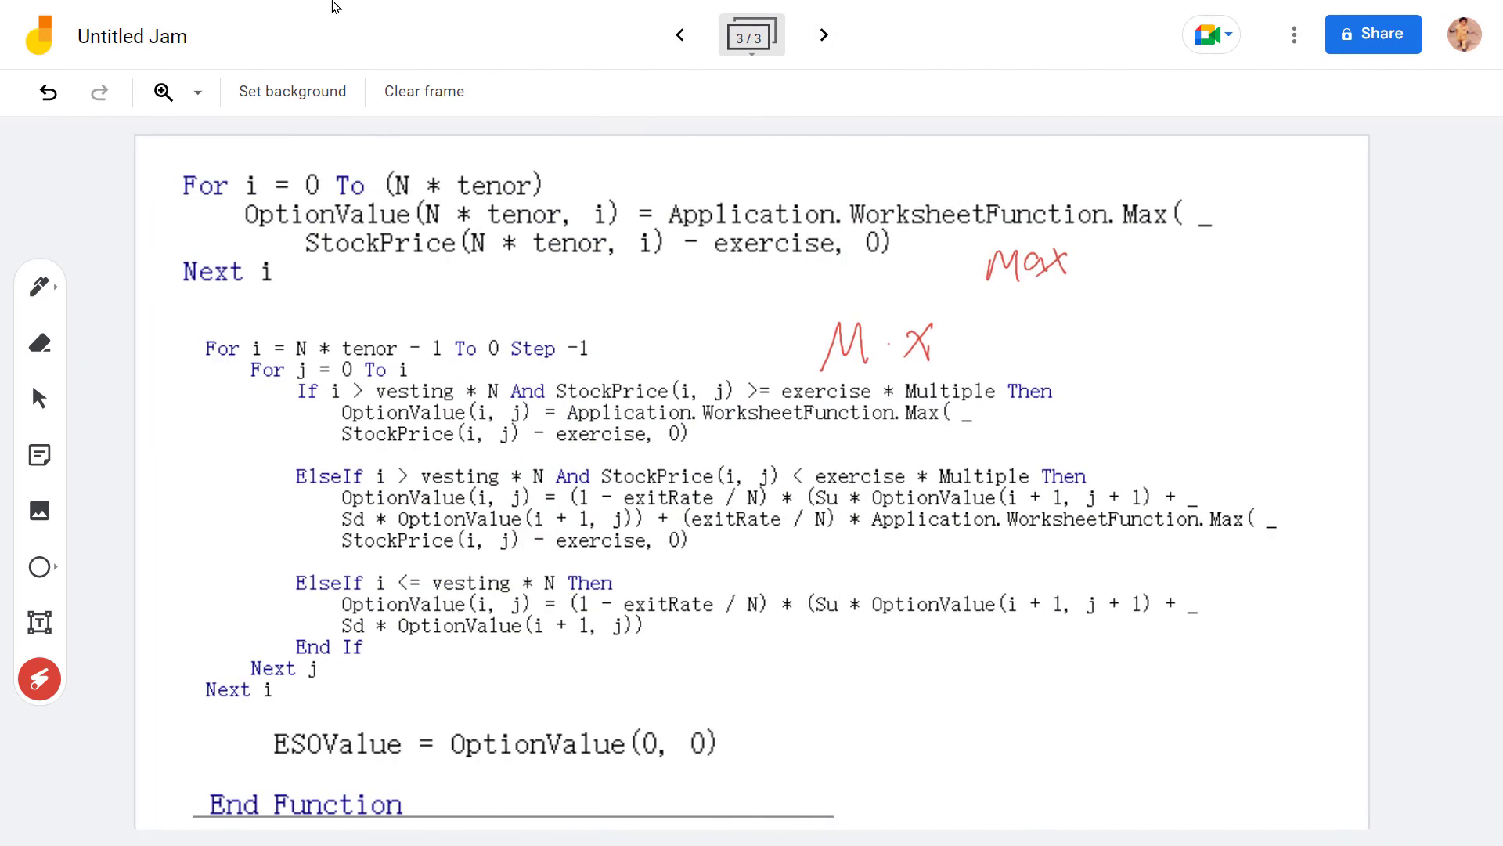
Laser-trace the first ElseIf branch's OptionValue lines and its exercise * Multiple condition.
drag(329, 508, 540, 497)
mouse_move(575, 505)
mouse_down()
mouse_move(940, 525)
mouse_move(1135, 511)
mouse_up()
mouse_move(611, 476)
mouse_down()
mouse_move(580, 507)
mouse_move(1151, 513)
mouse_up()
drag(900, 507, 1144, 507)
drag(1045, 471, 869, 508)
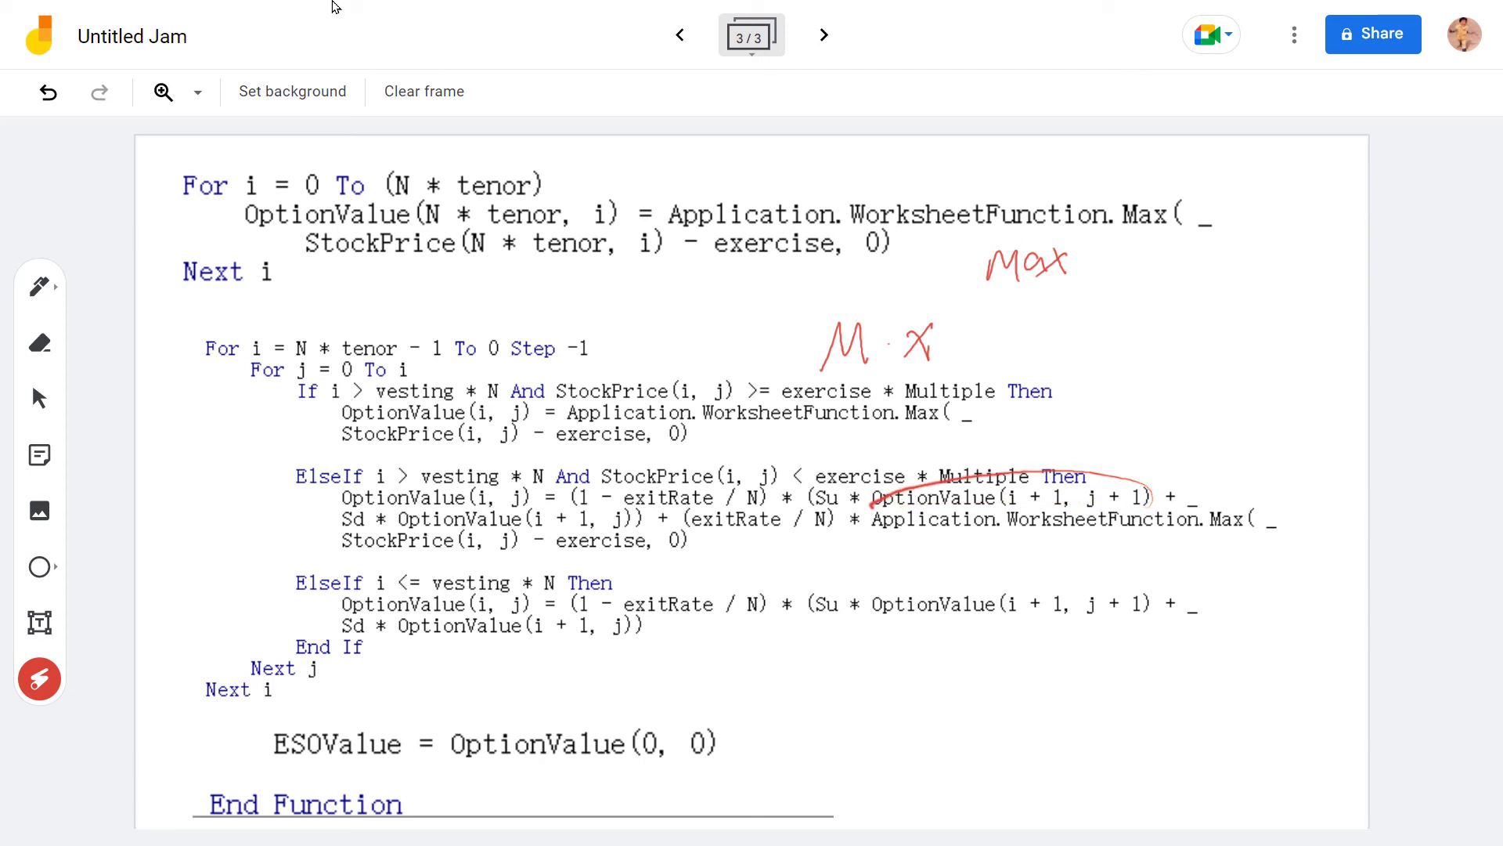
drag(548, 168, 501, 231)
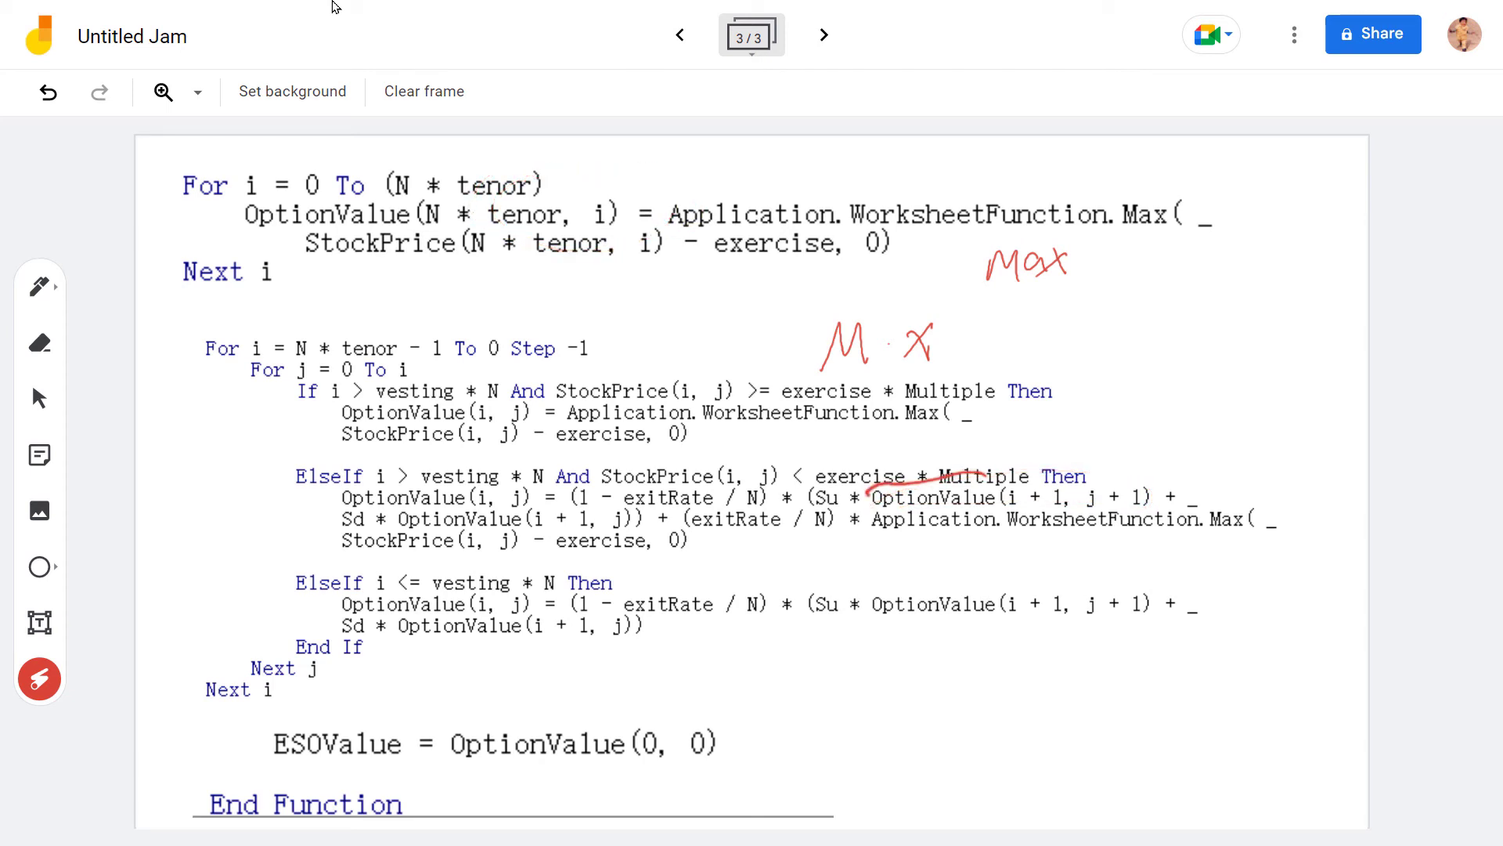
drag(912, 476, 1155, 503)
drag(664, 153, 663, 177)
mouse_move(939, 479)
mouse_down()
mouse_move(939, 517)
mouse_move(1088, 519)
mouse_move(1158, 485)
mouse_up()
drag(889, 501, 1157, 501)
Highlight the Sd term, (exitRate / N), the Max term and i > vesting, then take the Pen.
mouse_move(346, 506)
mouse_down()
mouse_move(353, 535)
mouse_move(379, 509)
mouse_up()
mouse_move(513, 501)
mouse_down()
mouse_move(392, 521)
mouse_move(552, 540)
mouse_move(423, 505)
mouse_move(470, 540)
mouse_move(642, 540)
mouse_move(509, 503)
mouse_up()
mouse_move(685, 539)
mouse_down()
mouse_move(807, 536)
mouse_move(682, 509)
mouse_move(806, 539)
mouse_up()
drag(908, 536, 1276, 542)
drag(335, 548, 649, 560)
mouse_move(368, 486)
mouse_down()
mouse_move(470, 516)
mouse_move(540, 497)
mouse_move(515, 489)
mouse_up()
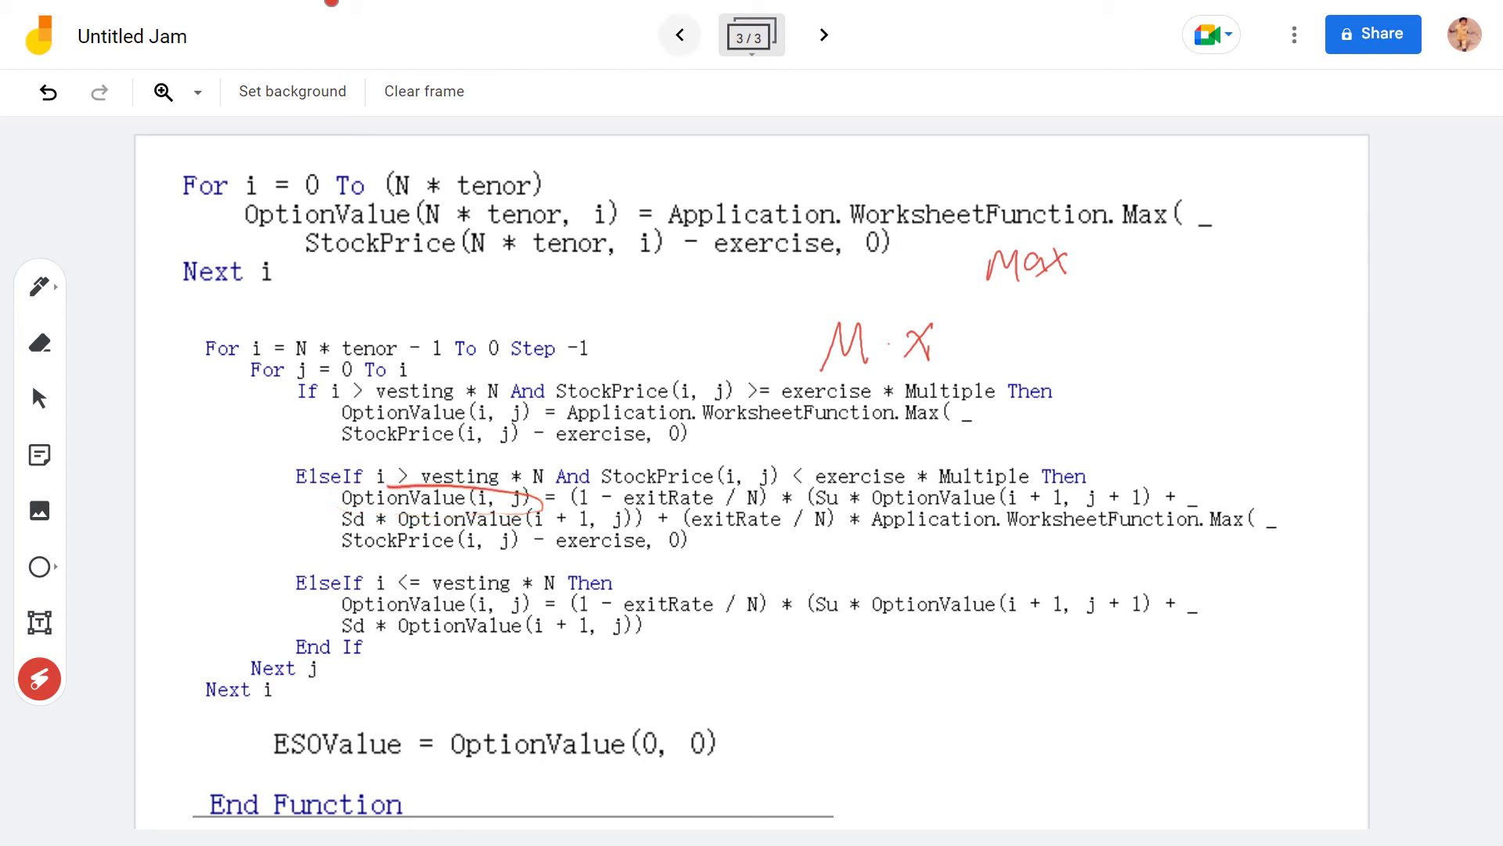
click(40, 287)
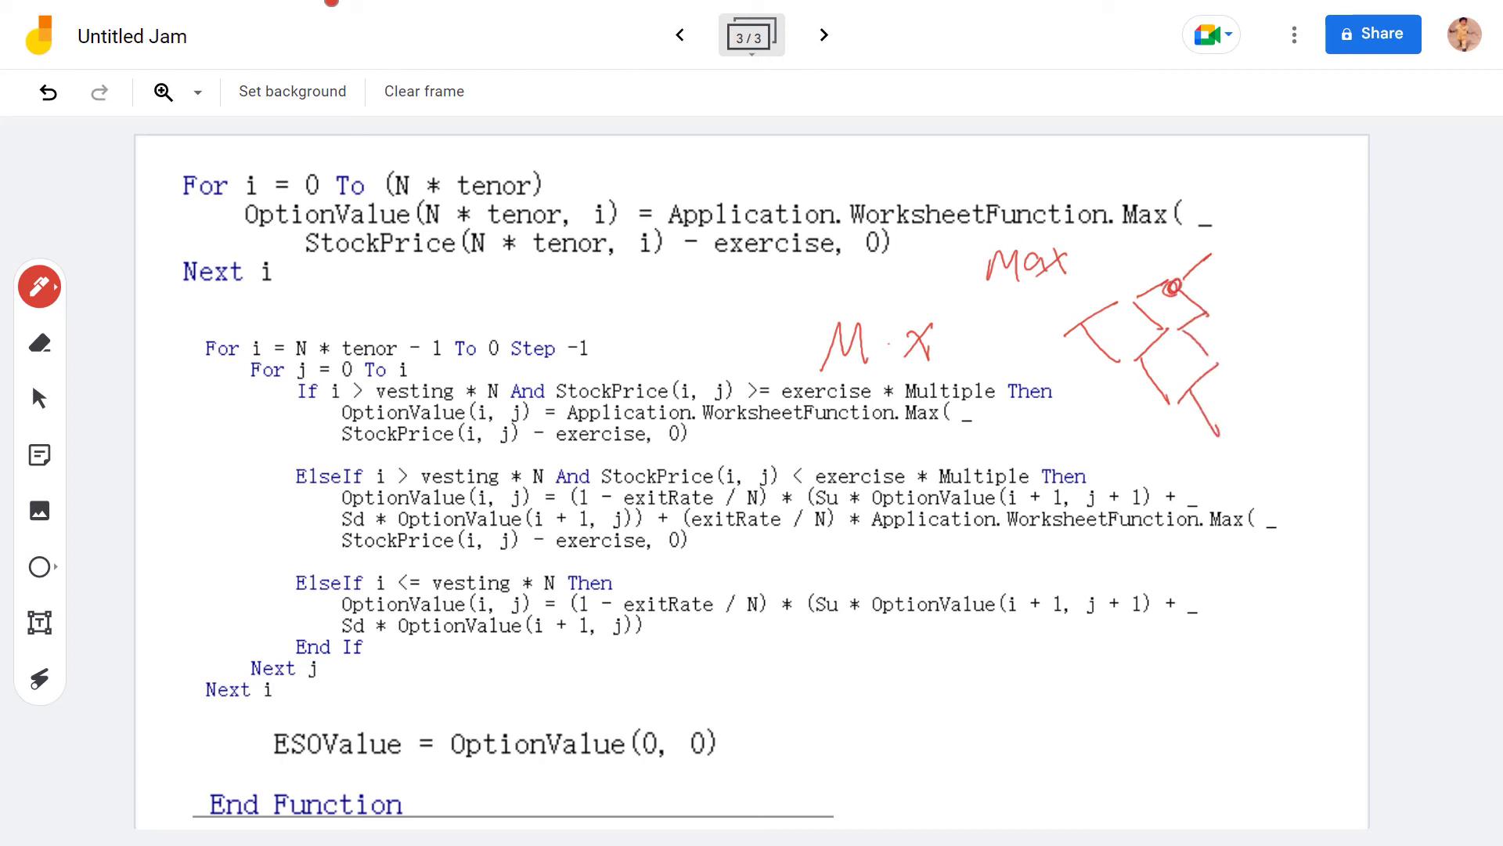
With the laser, sweep the ElseIf branches and point at nodes on the tree sketch.
key(l)
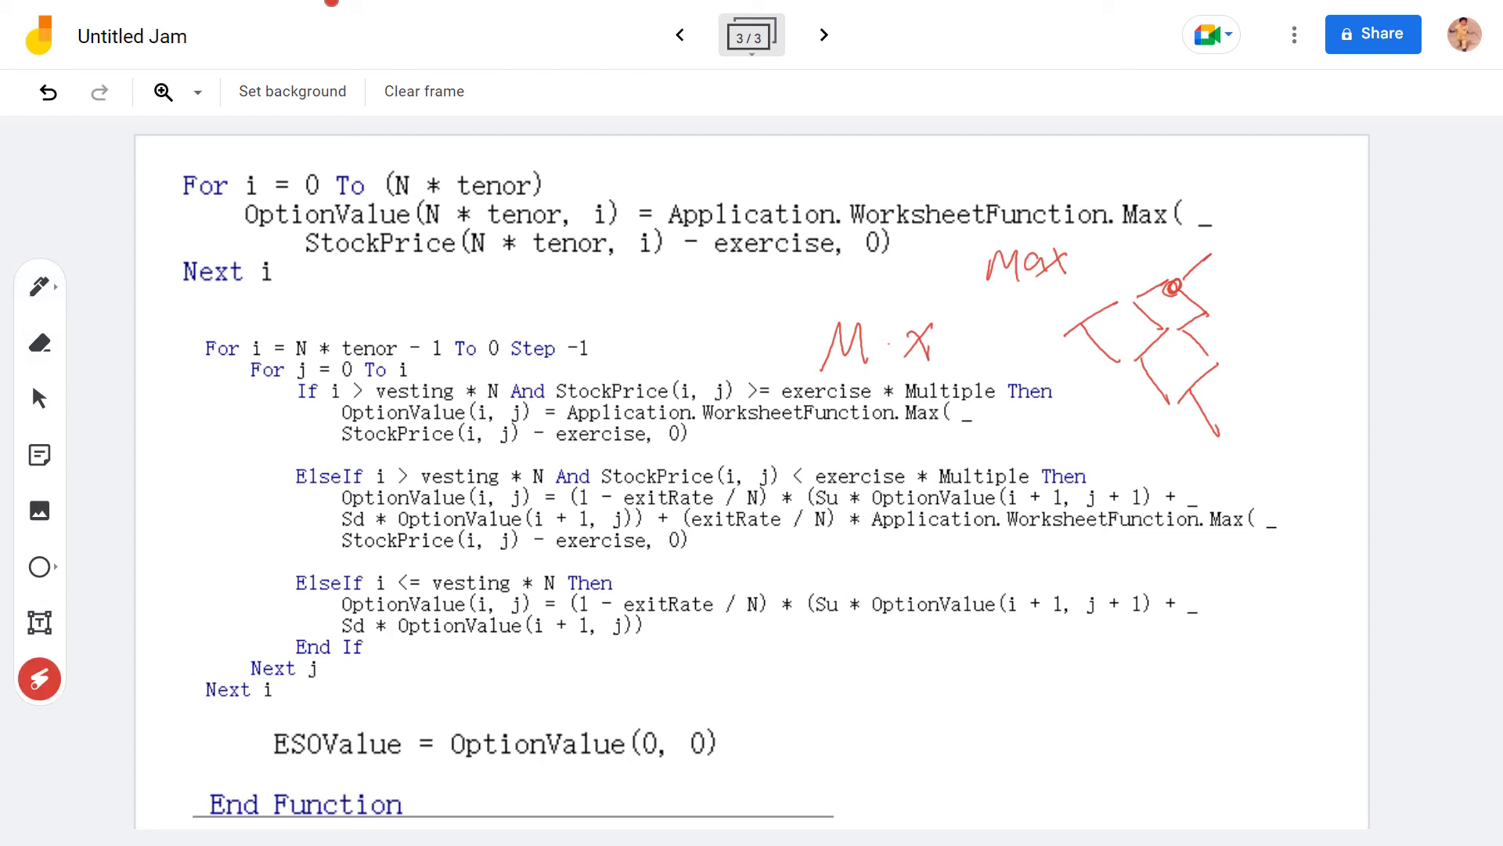
drag(333, 455, 442, 433)
drag(329, 568, 501, 573)
drag(1176, 264, 1174, 432)
drag(1145, 296, 1129, 374)
drag(1131, 299, 1125, 378)
drag(1167, 278, 1172, 336)
Underline the Su and Sd OptionValue terms and trace the backward steps across the tree sketch.
drag(423, 490, 1013, 492)
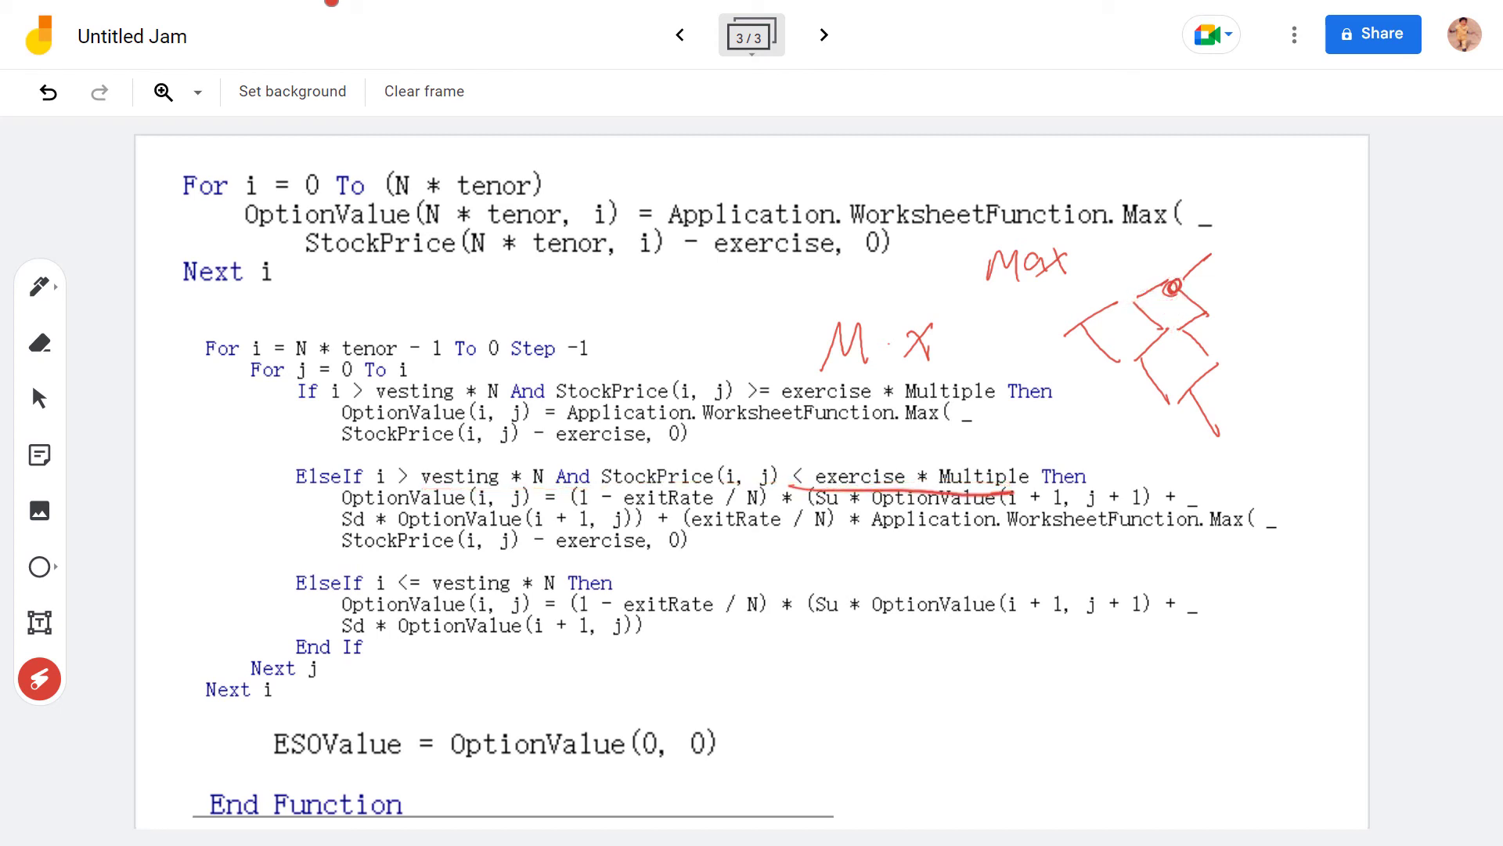
drag(515, 517, 634, 514)
drag(338, 616, 1079, 605)
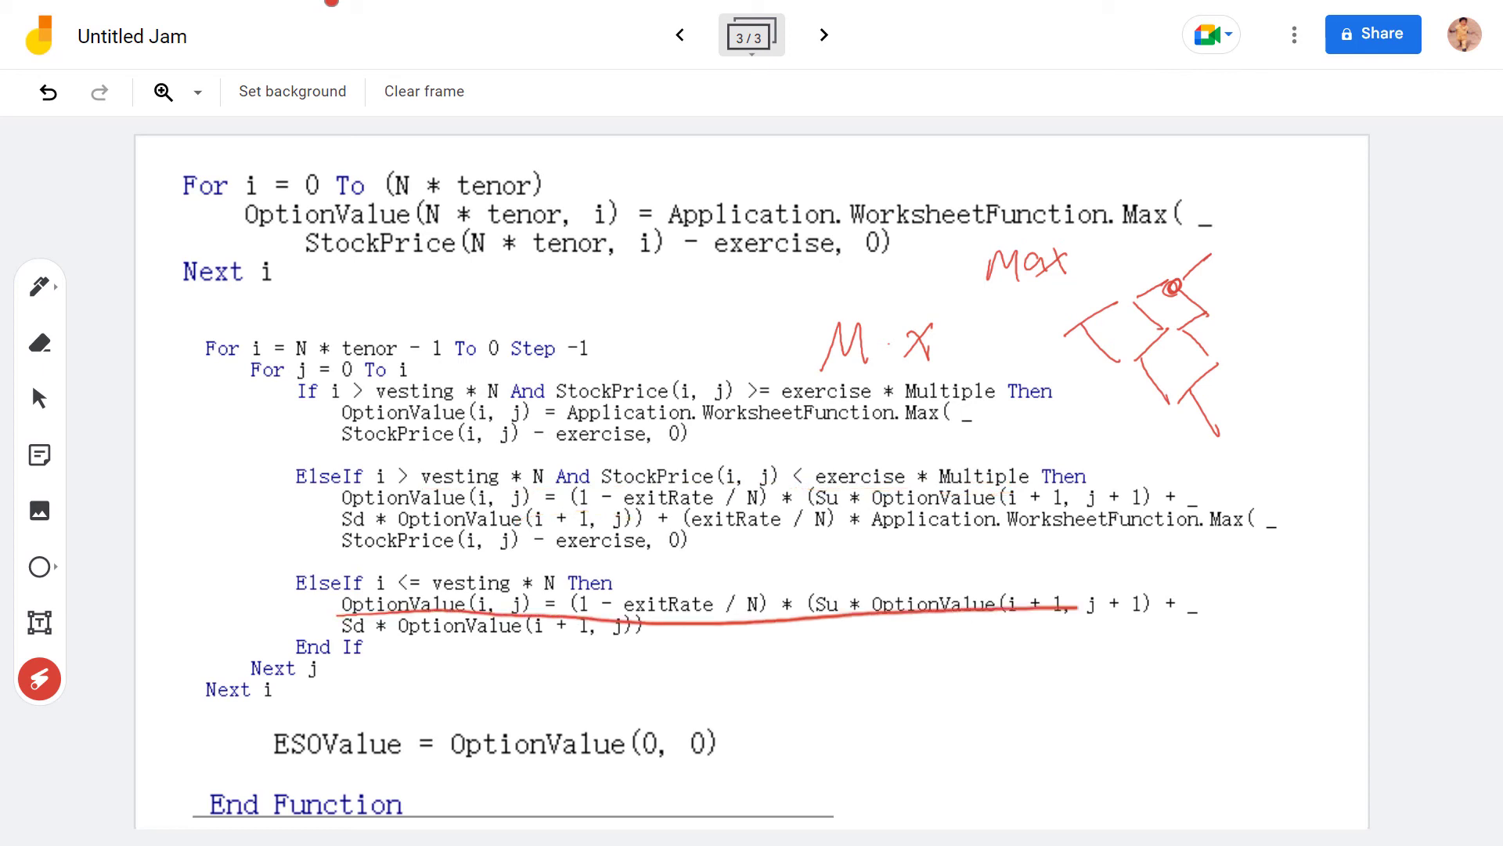
drag(341, 636, 632, 645)
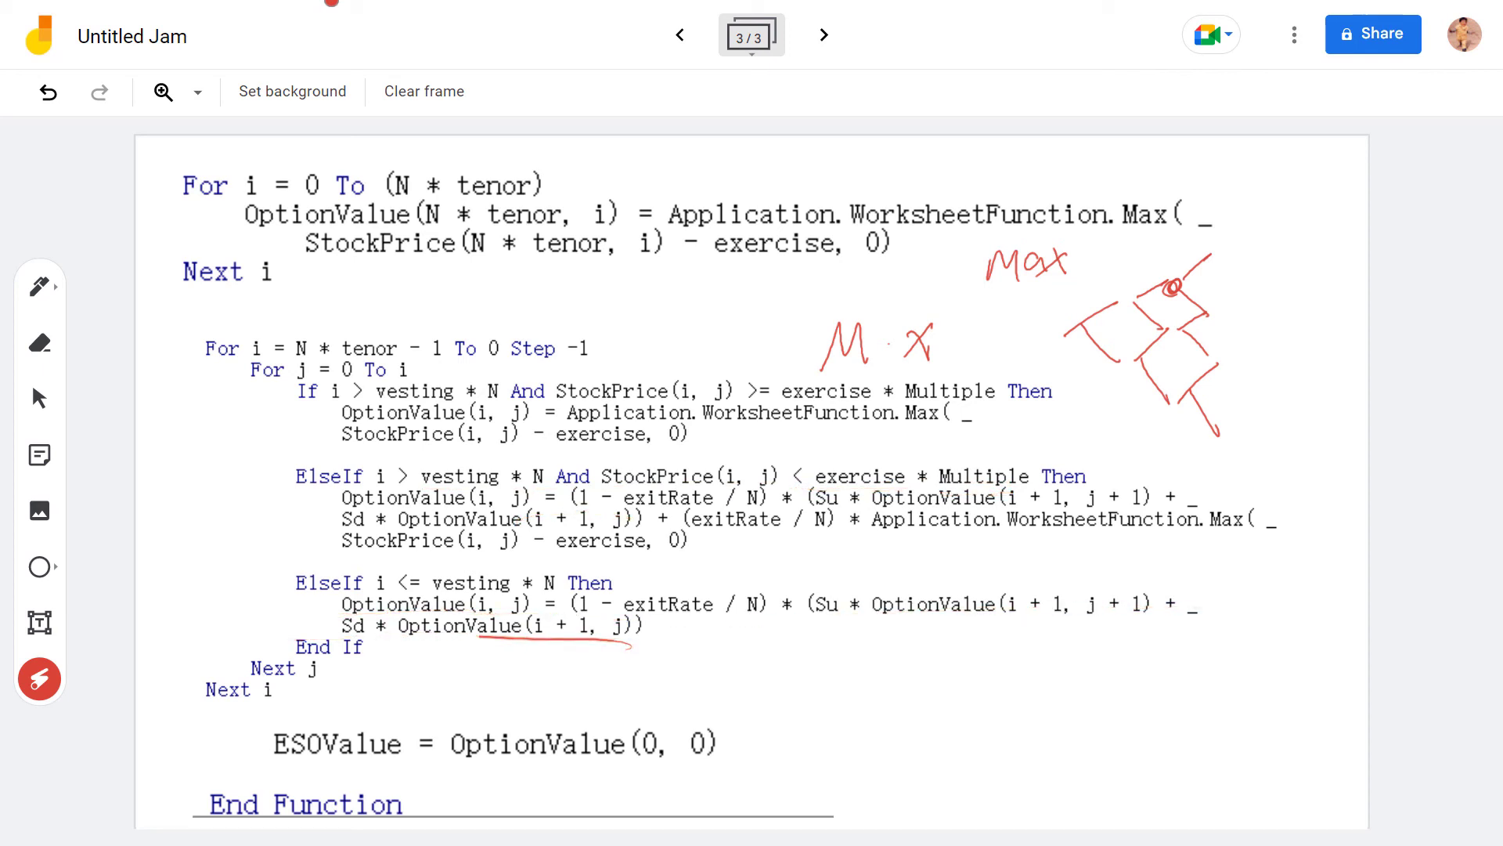
drag(301, 341, 337, 415)
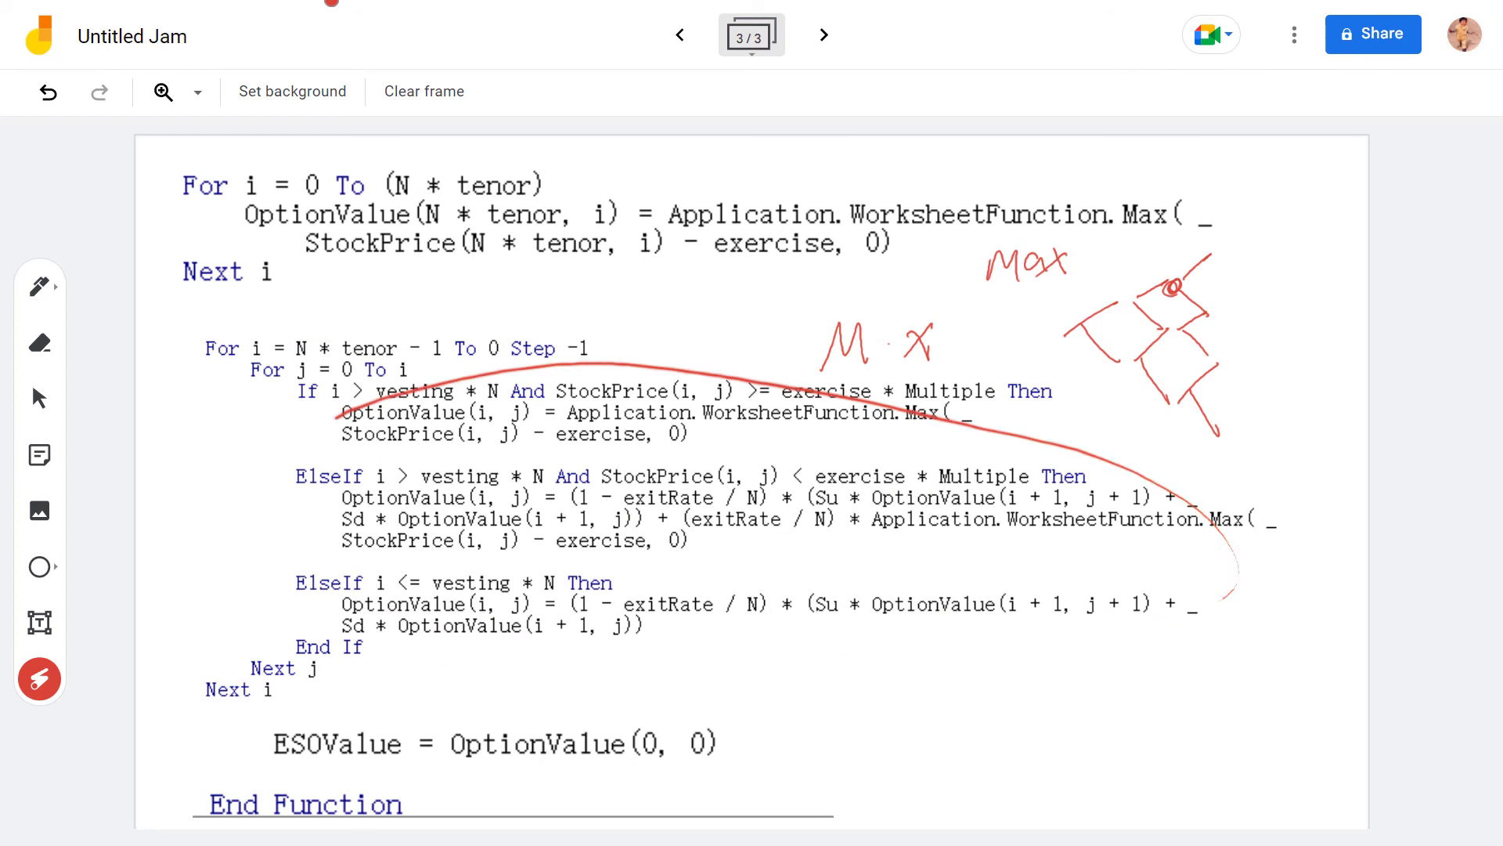
drag(1237, 241, 1241, 460)
mouse_move(1090, 320)
mouse_down()
mouse_move(1253, 342)
mouse_move(1190, 298)
mouse_move(1182, 267)
mouse_move(1174, 392)
mouse_move(1144, 376)
mouse_up()
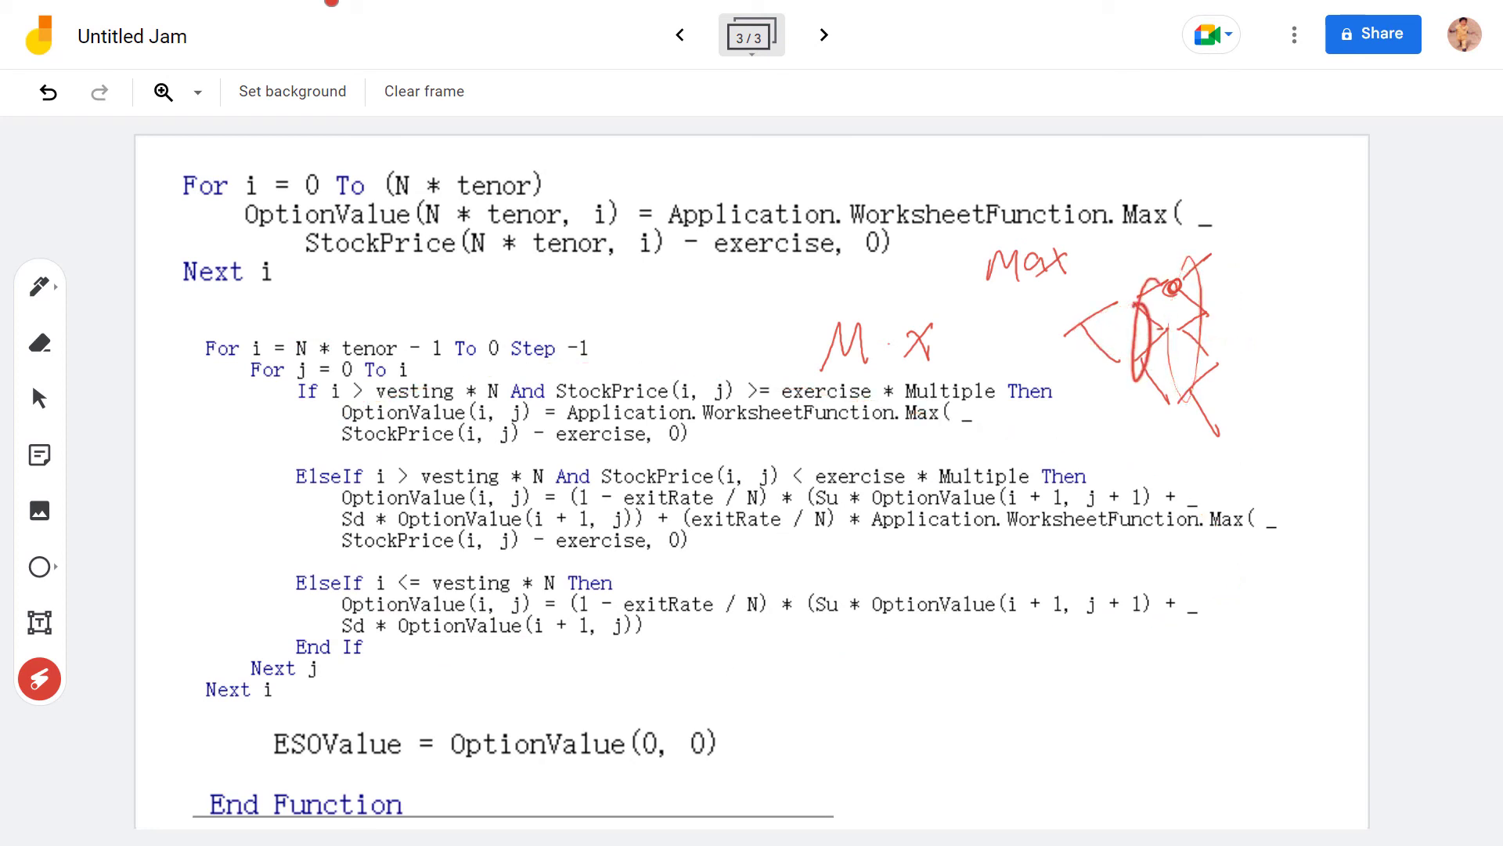
drag(1084, 317, 1074, 333)
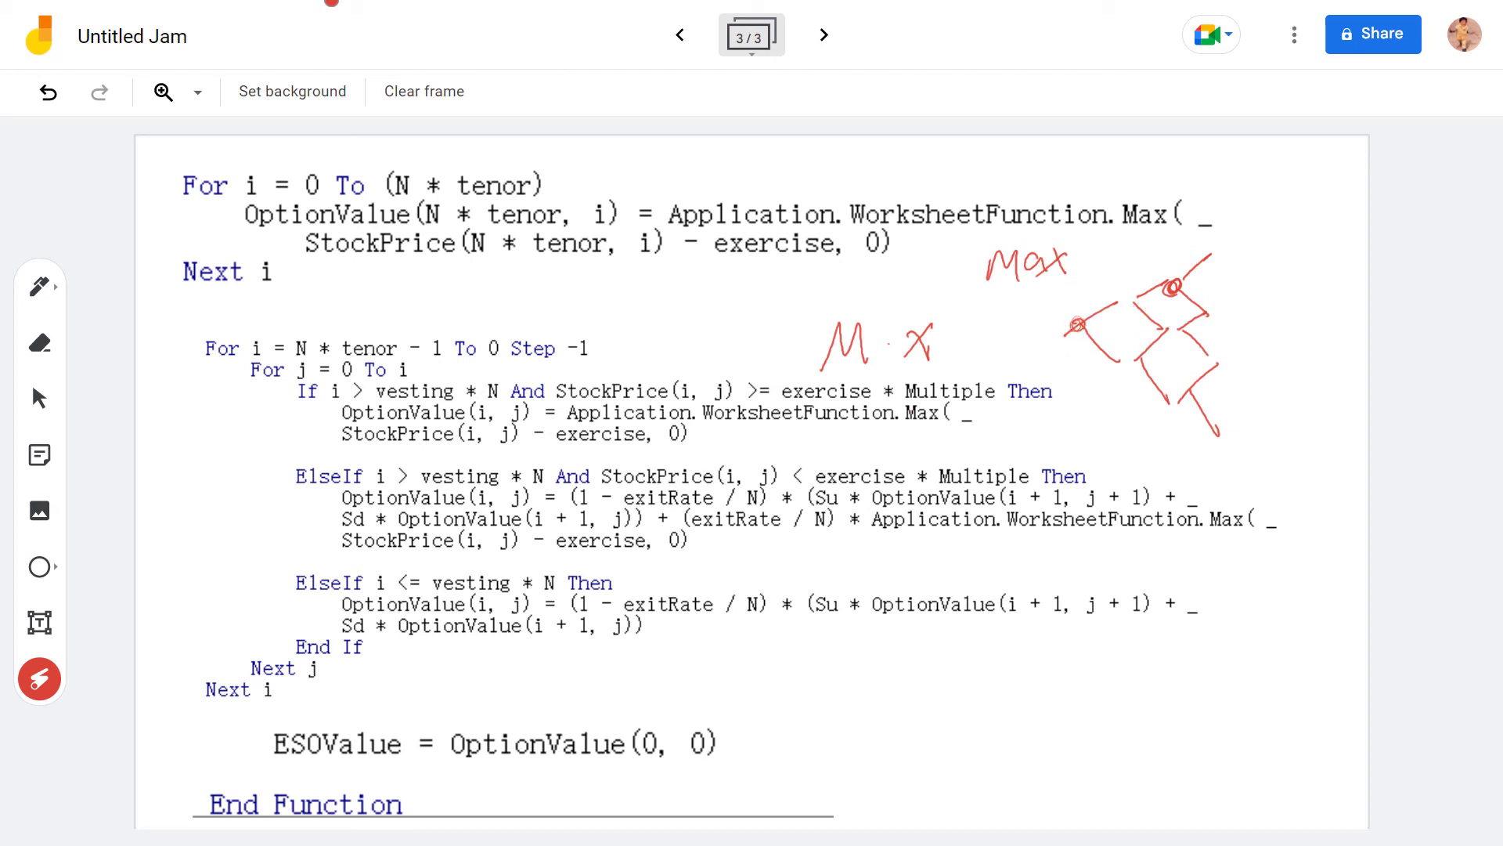
Write C(0,0) in red ink, circle the ESOValue = OptionValue(0, 0) line, and return to Excel.
key(p)
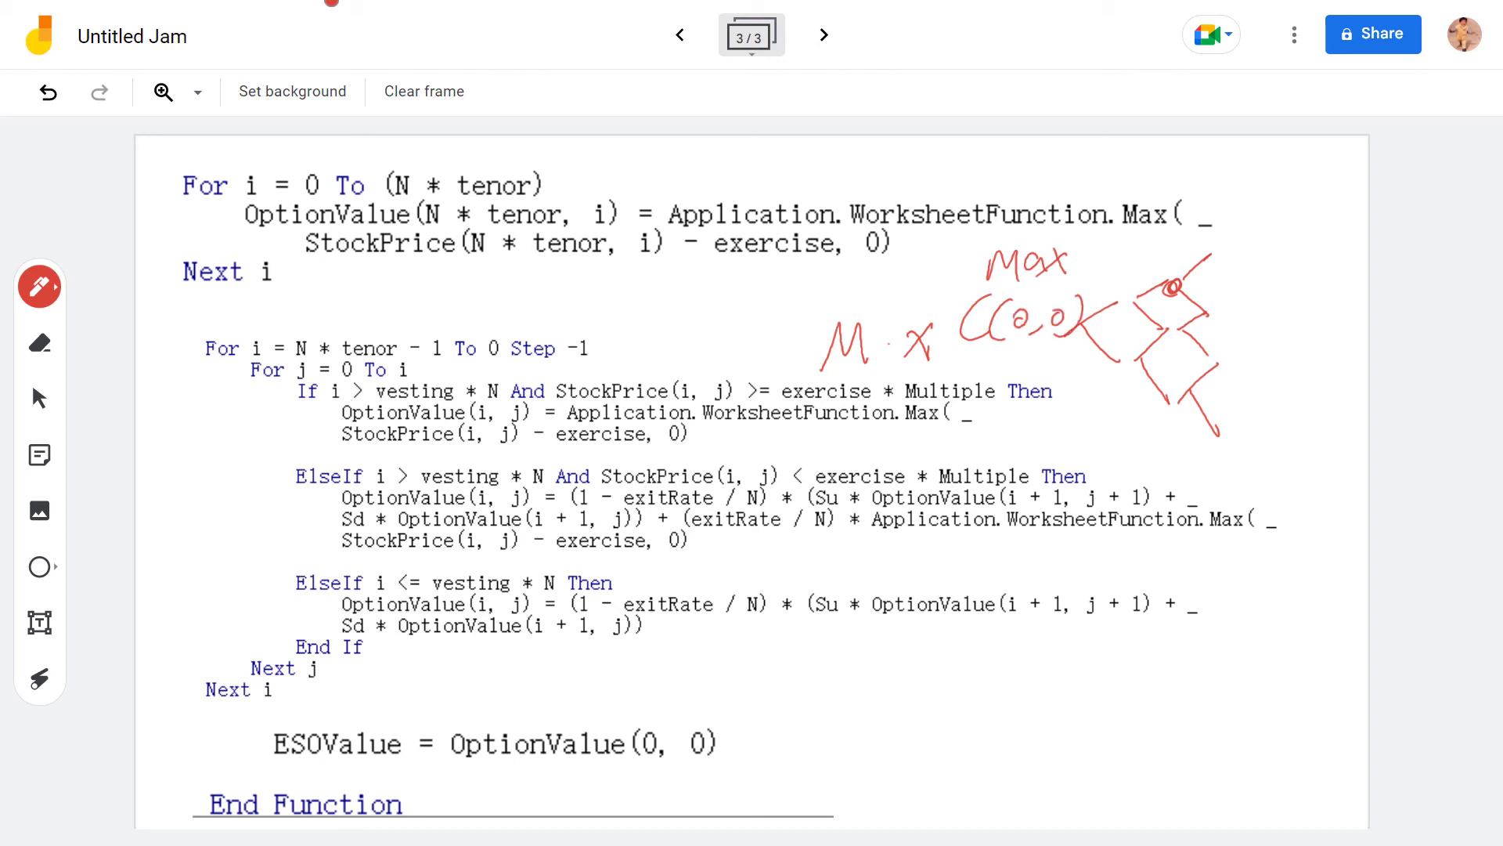
key(k)
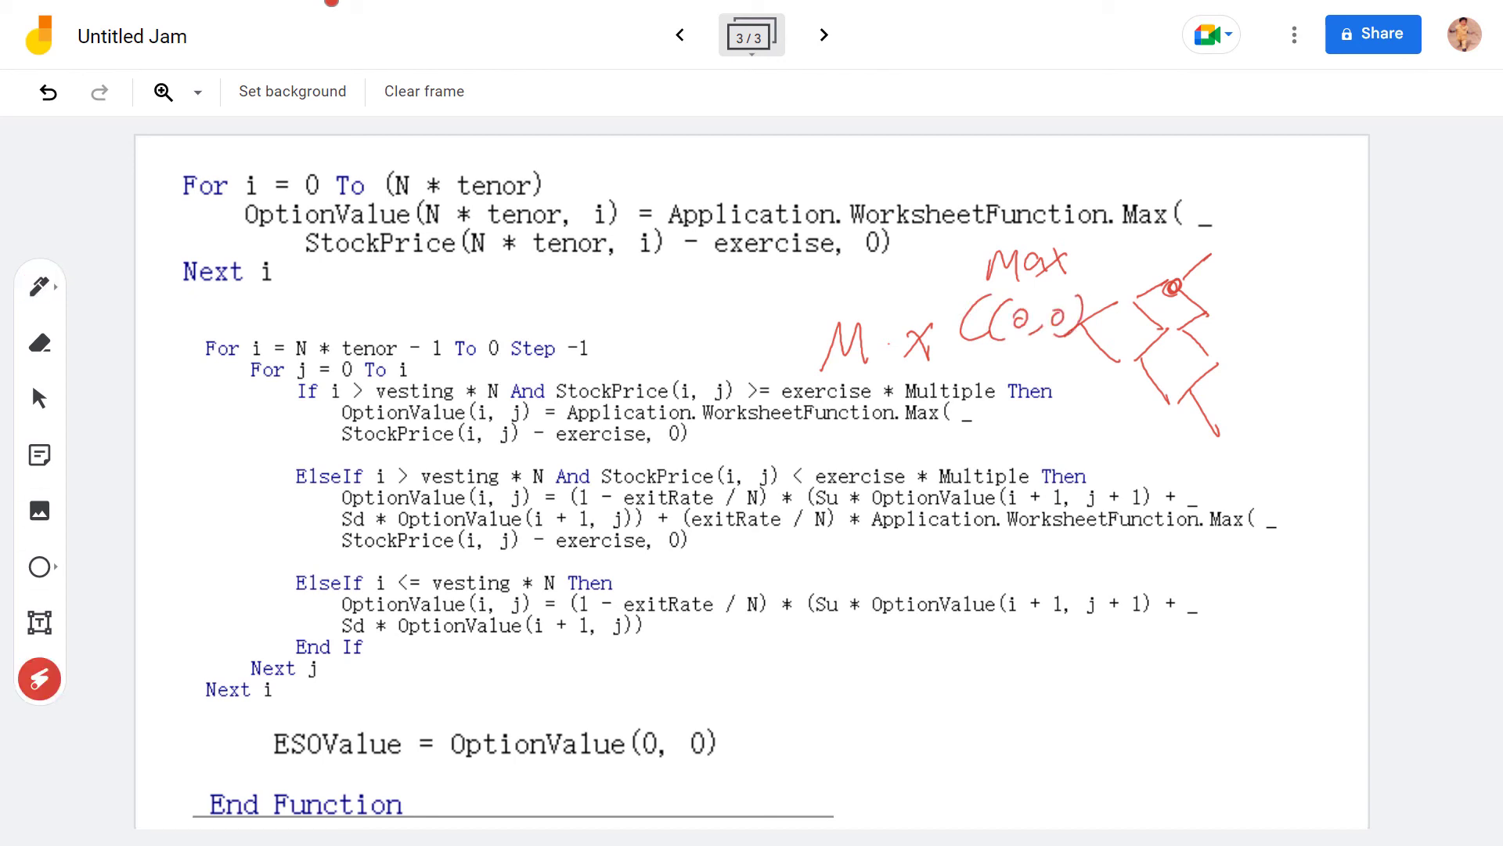
drag(333, 710, 249, 768)
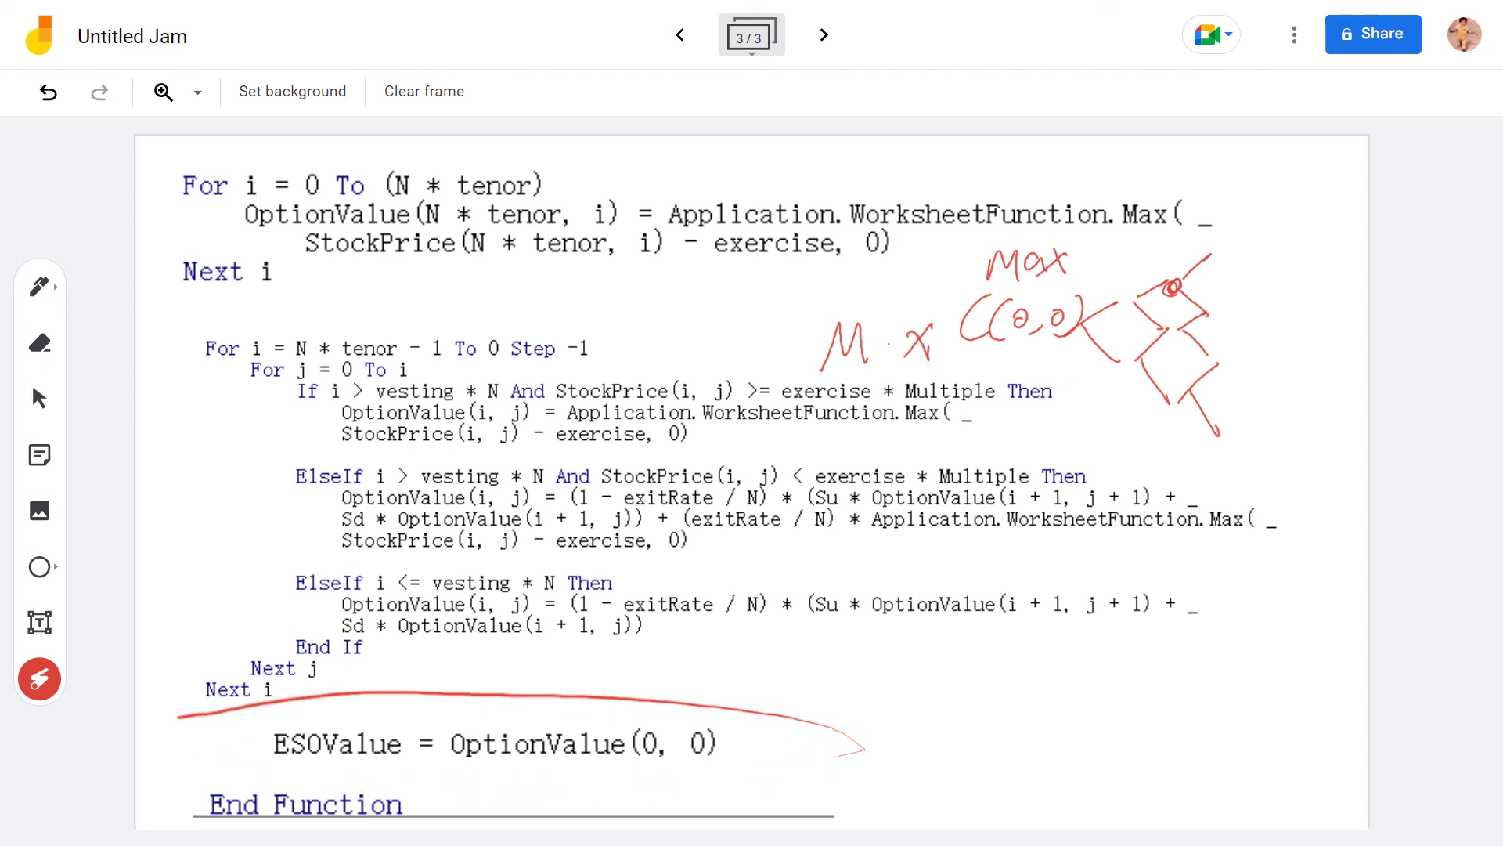
drag(249, 767, 258, 705)
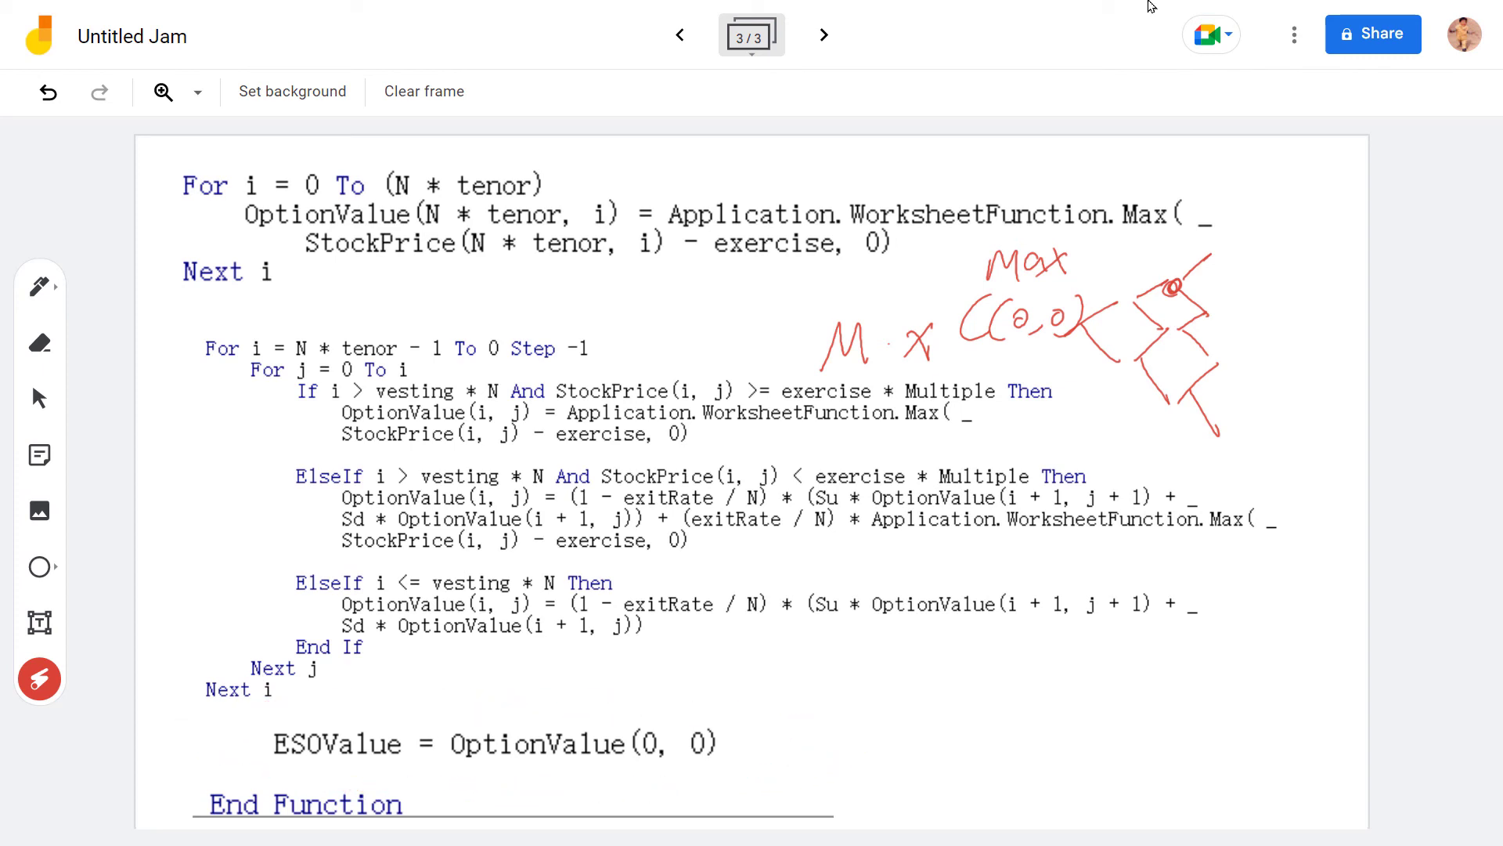
key(alt+Tab)
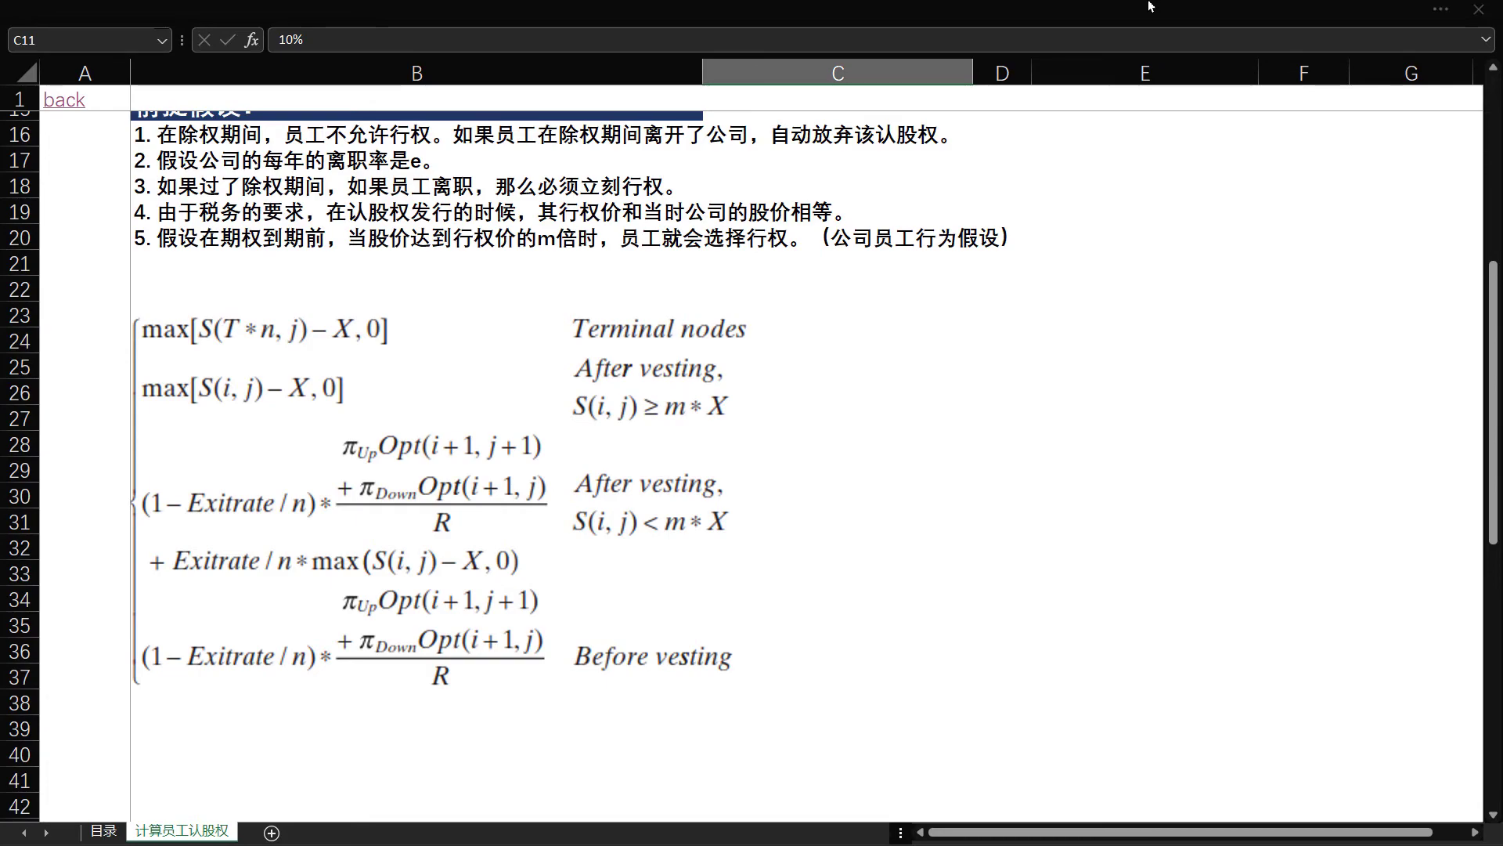
Scroll through the ESOValue code in the VBA editor, then return to the sheet showing 13.5646.
key(alt+F11)
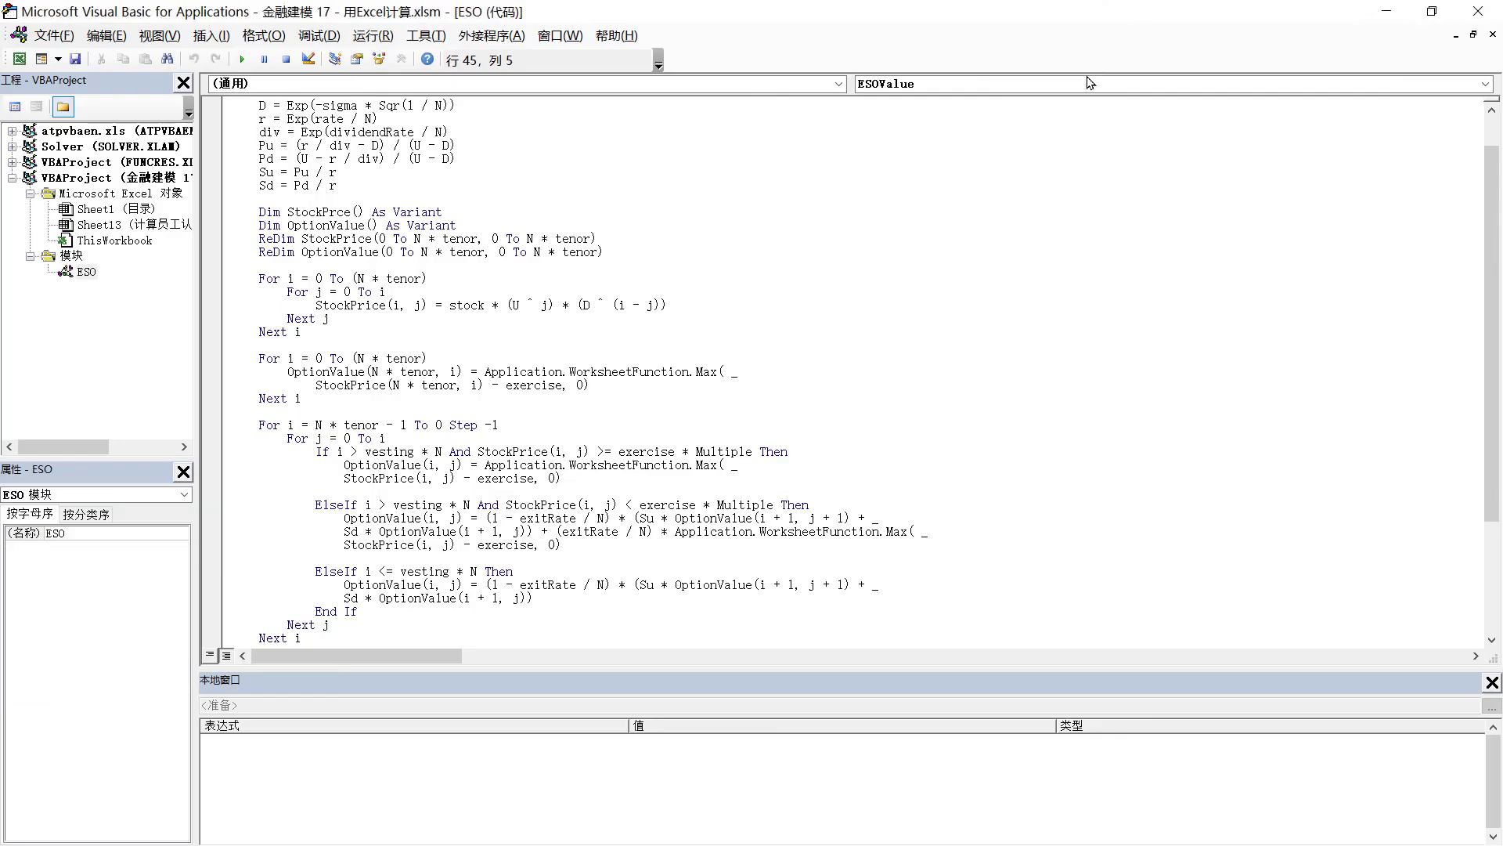
scroll(891, 241, up, 1)
scroll(767, 257, down, 5)
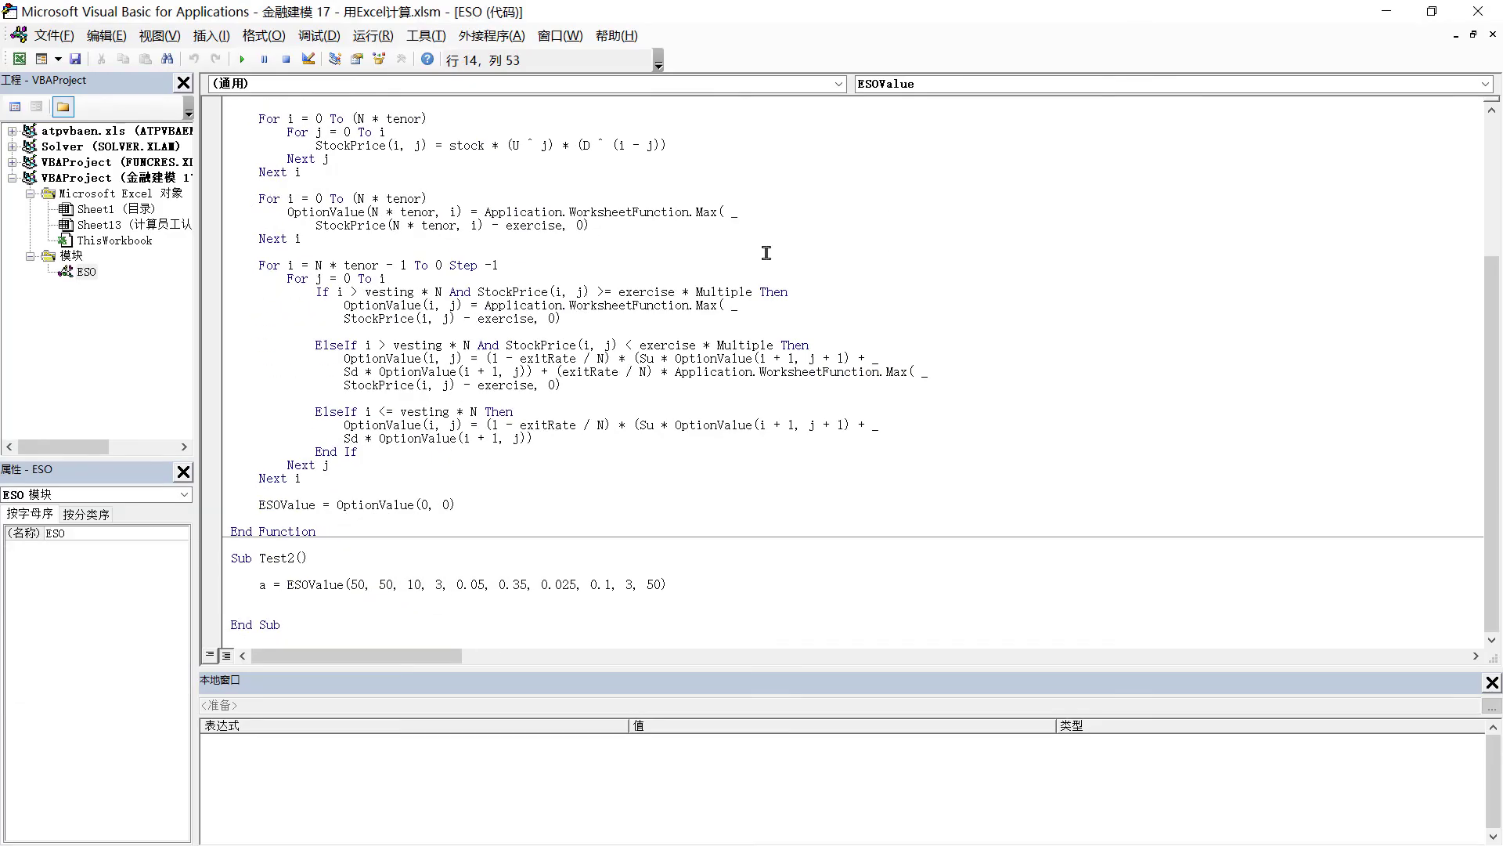
scroll(763, 258, up, 1)
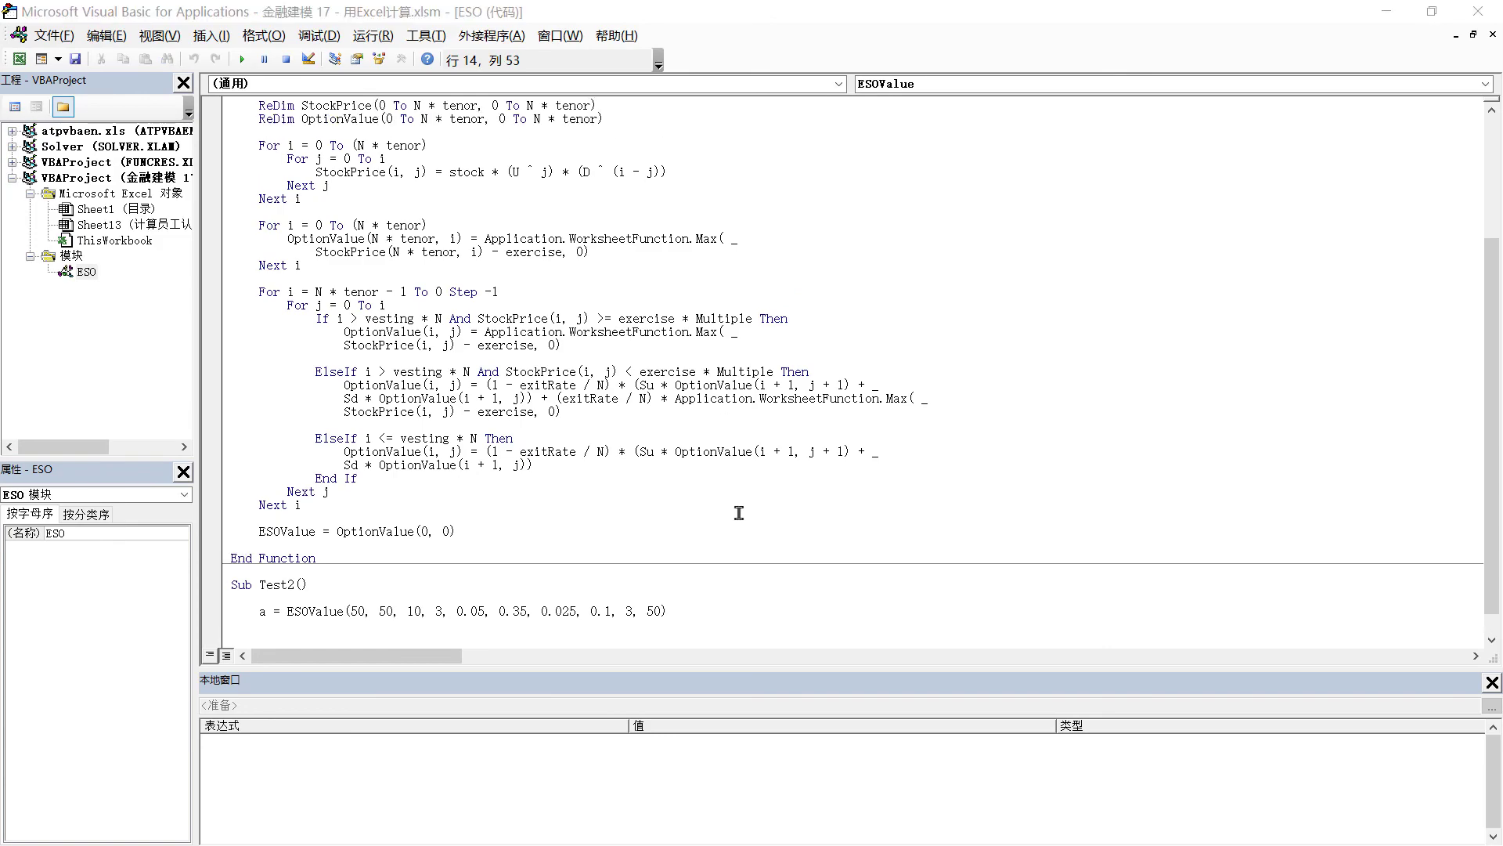
key(alt+F11)
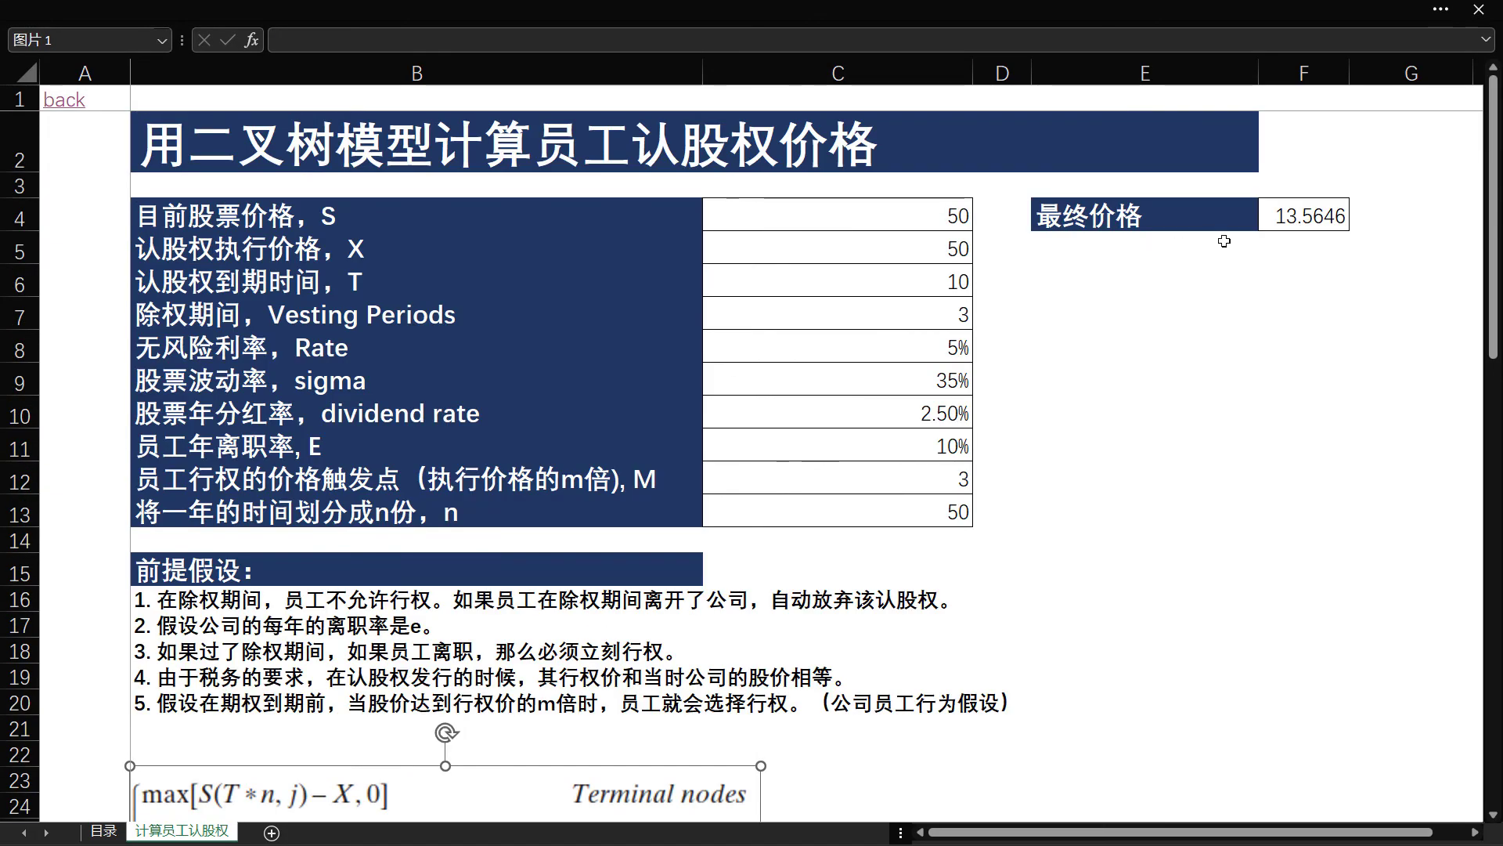
Clear F4, enter =ESOValue( with Ctrl+A for its arguments dialog, and drag the dialog aside.
click(1299, 224)
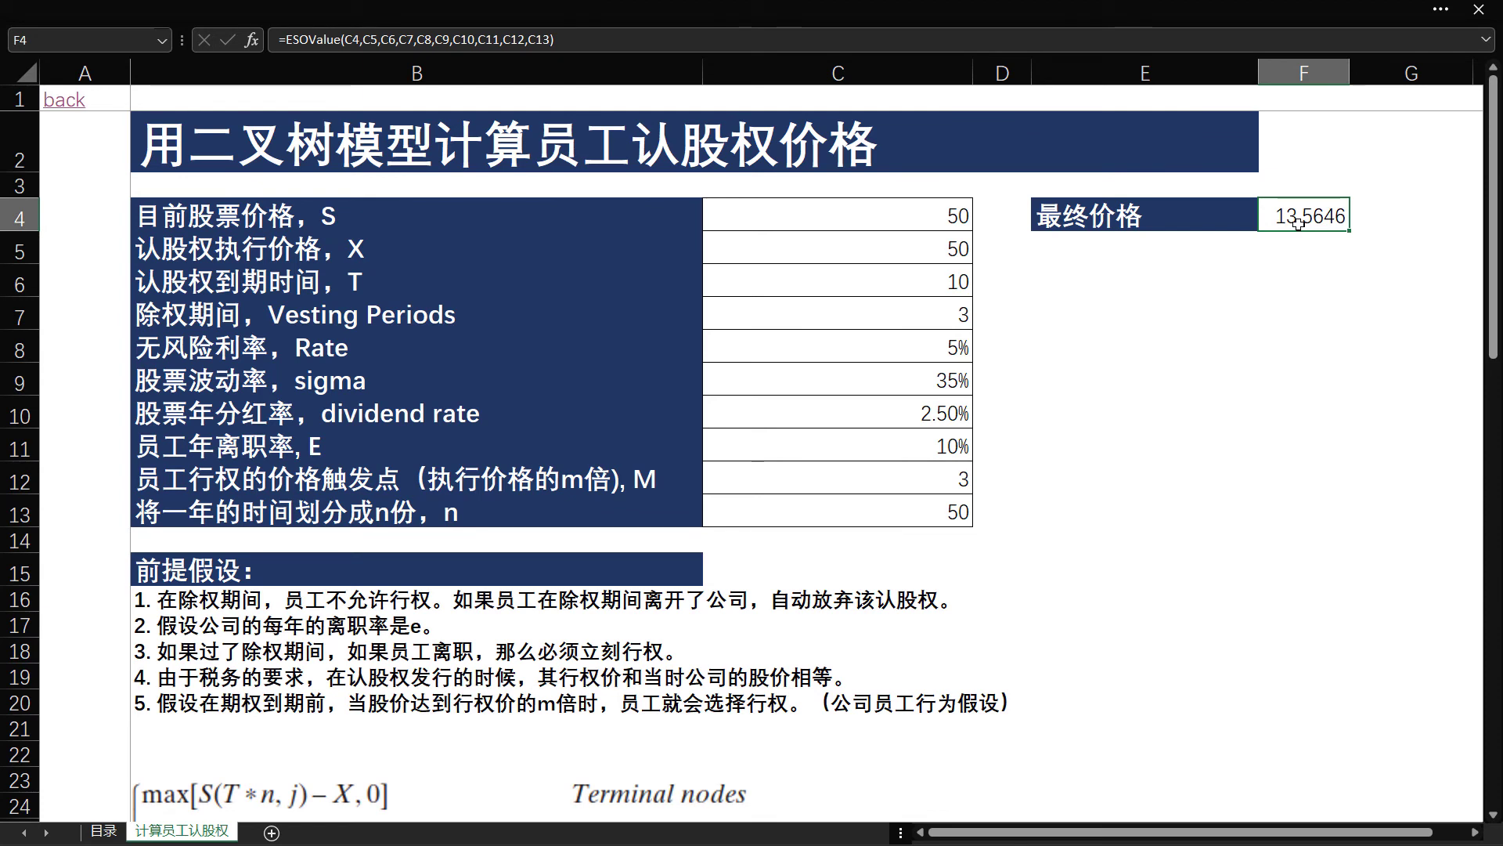
key(Delete)
text(=)
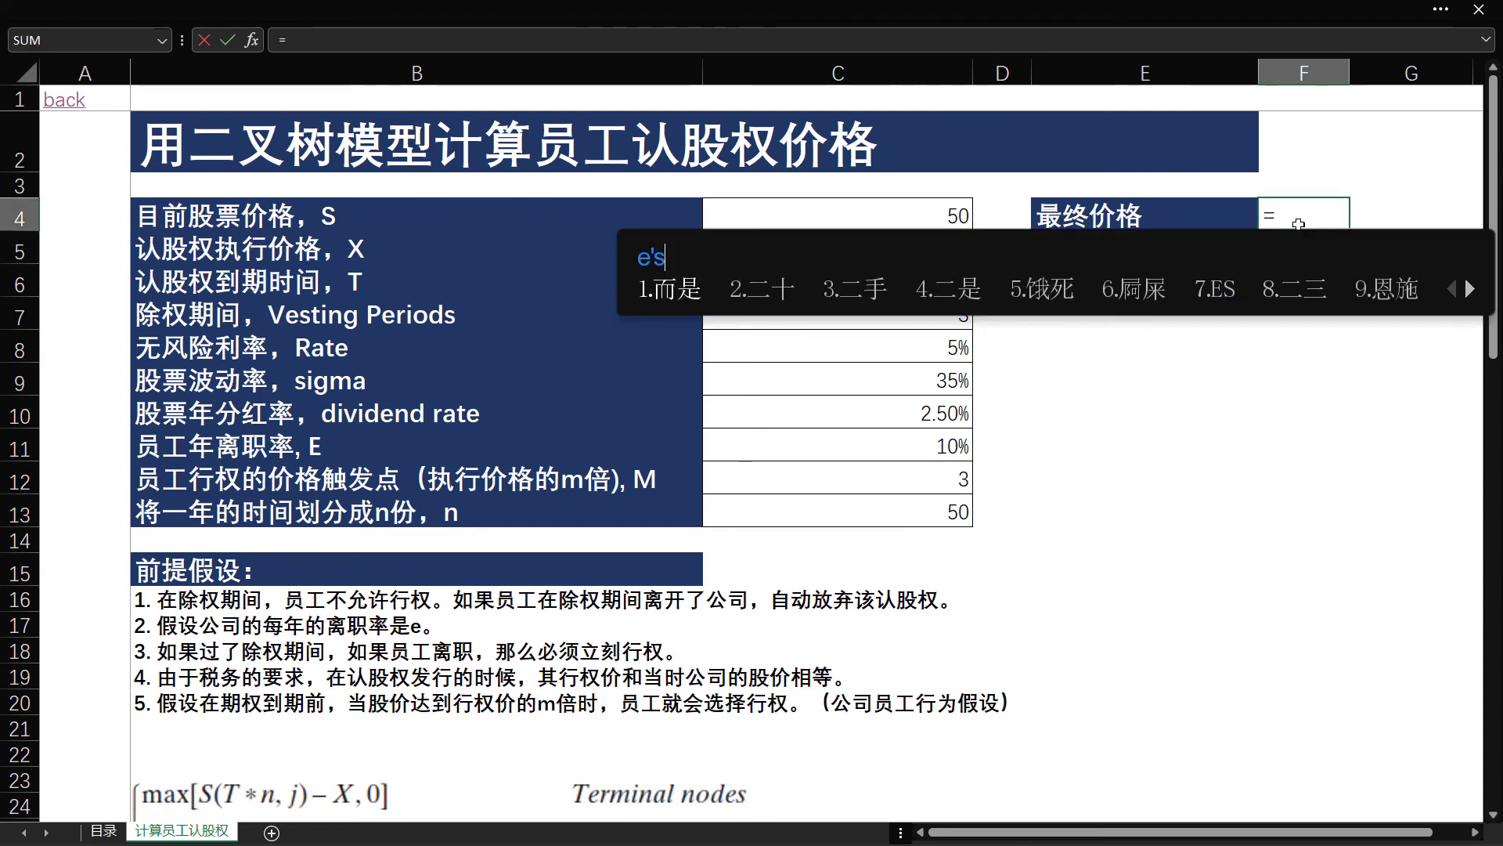
text(s)
key(BackSpace)
text(eso)
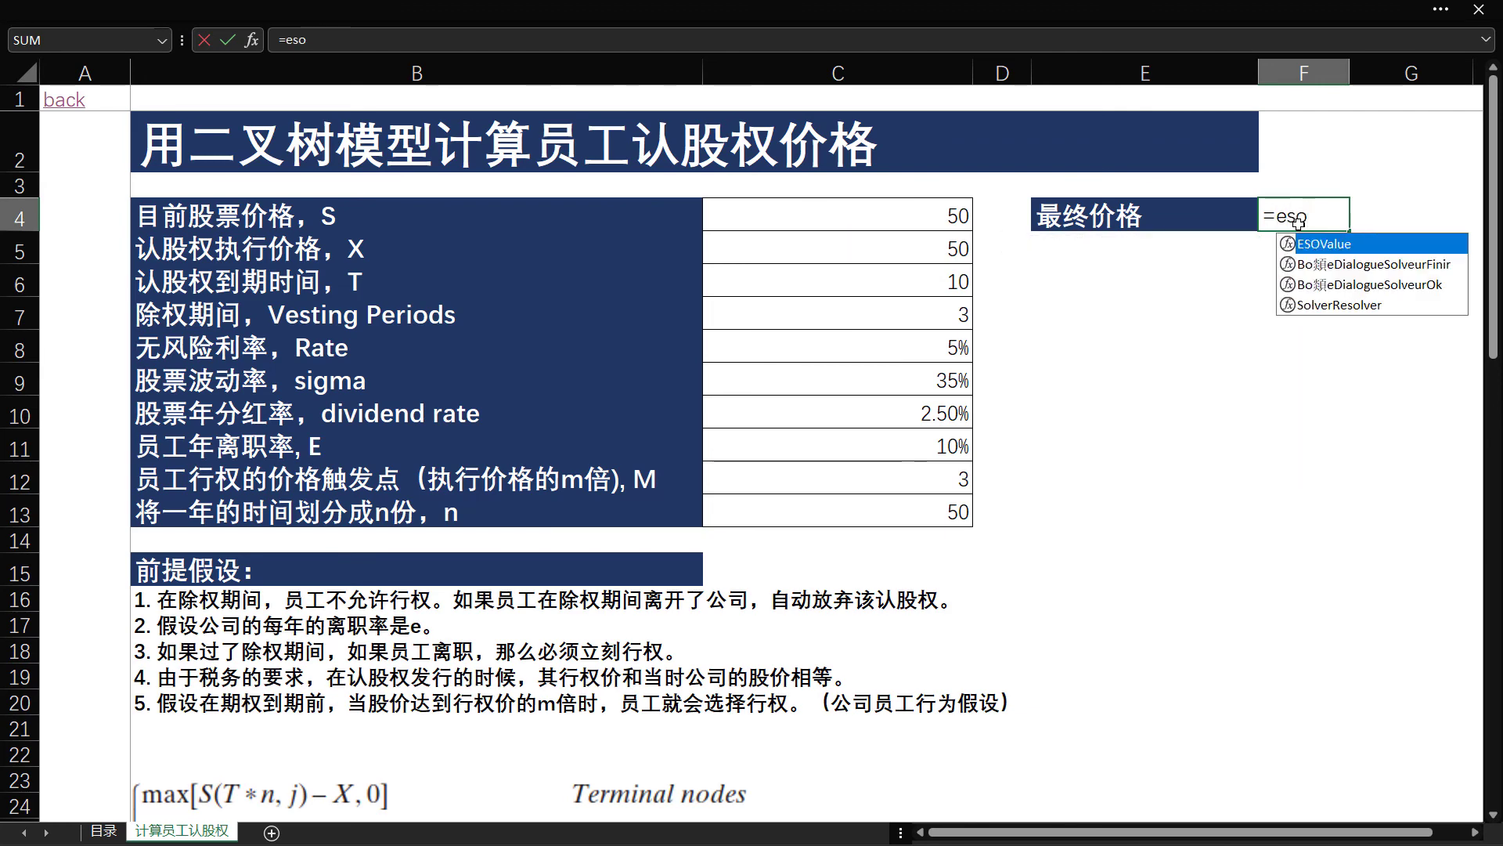
key(Tab)
text(a)
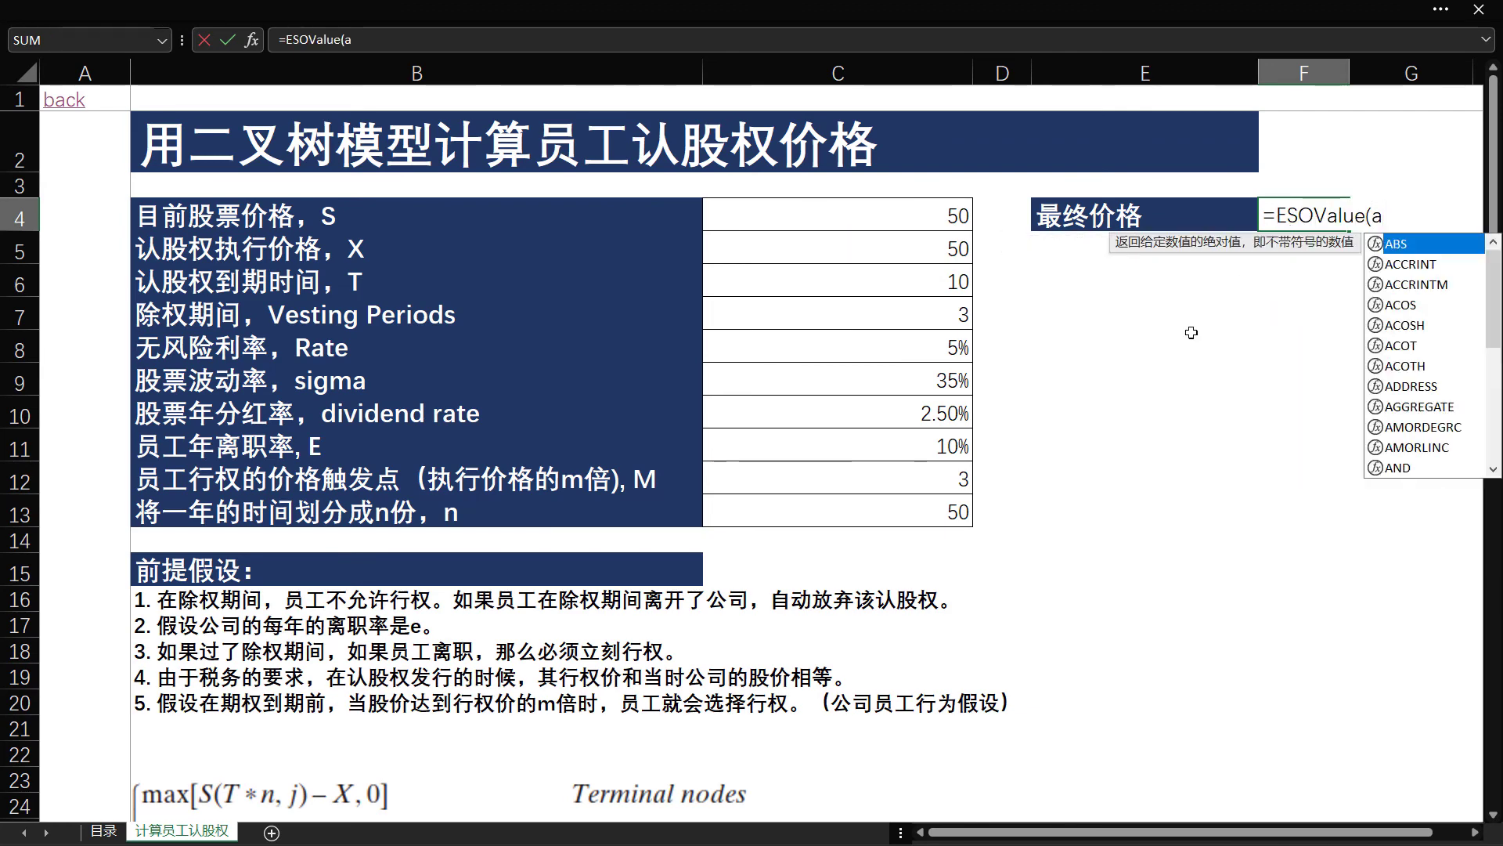
key(BackSpace)
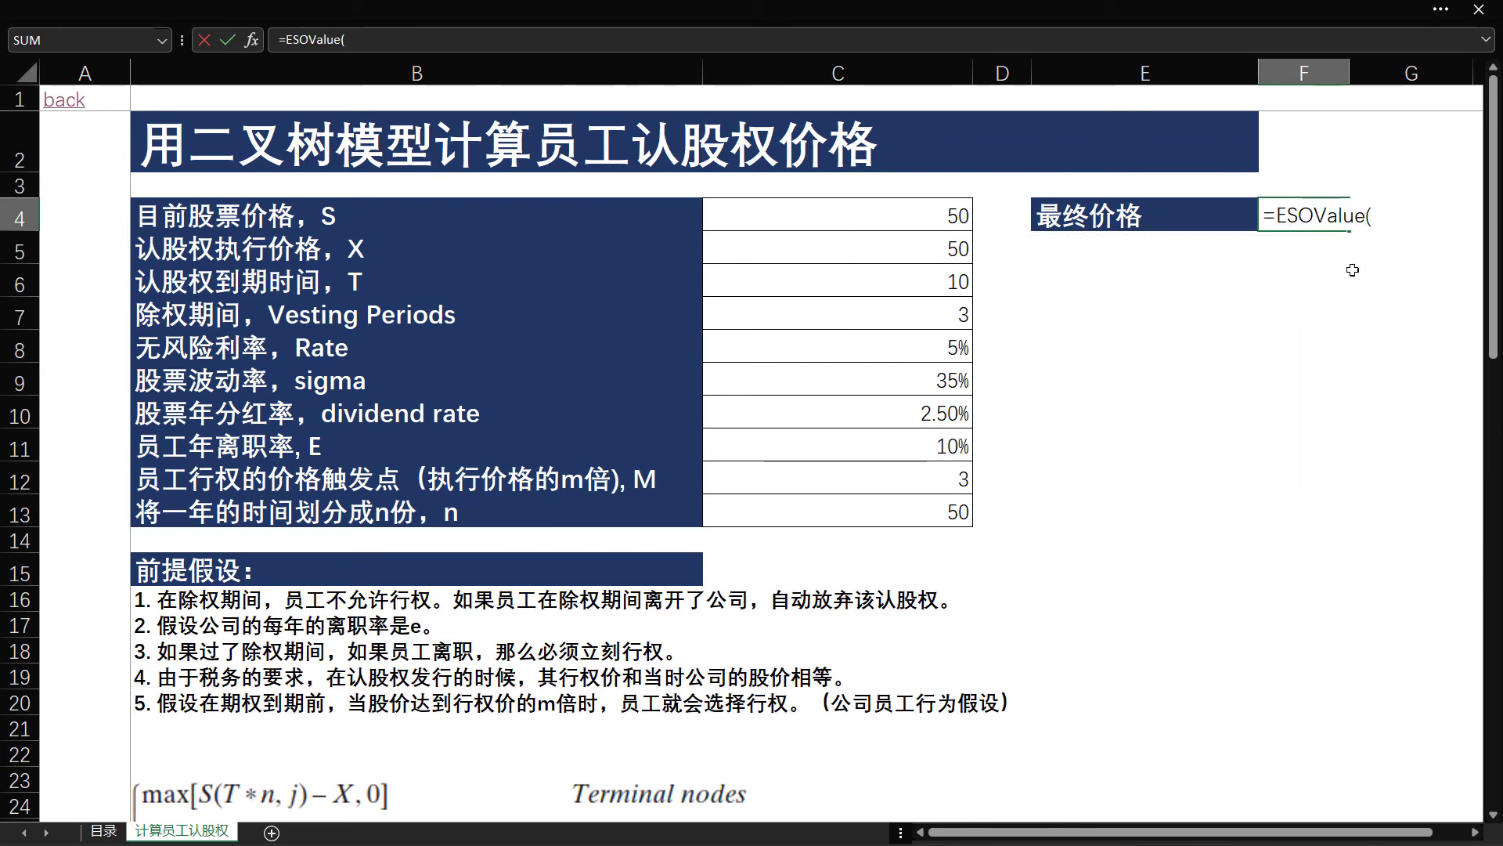
key(ctrl+a)
mouse_move(1050, 260)
mouse_down()
mouse_move(1214, 335)
mouse_move(478, 405)
mouse_up()
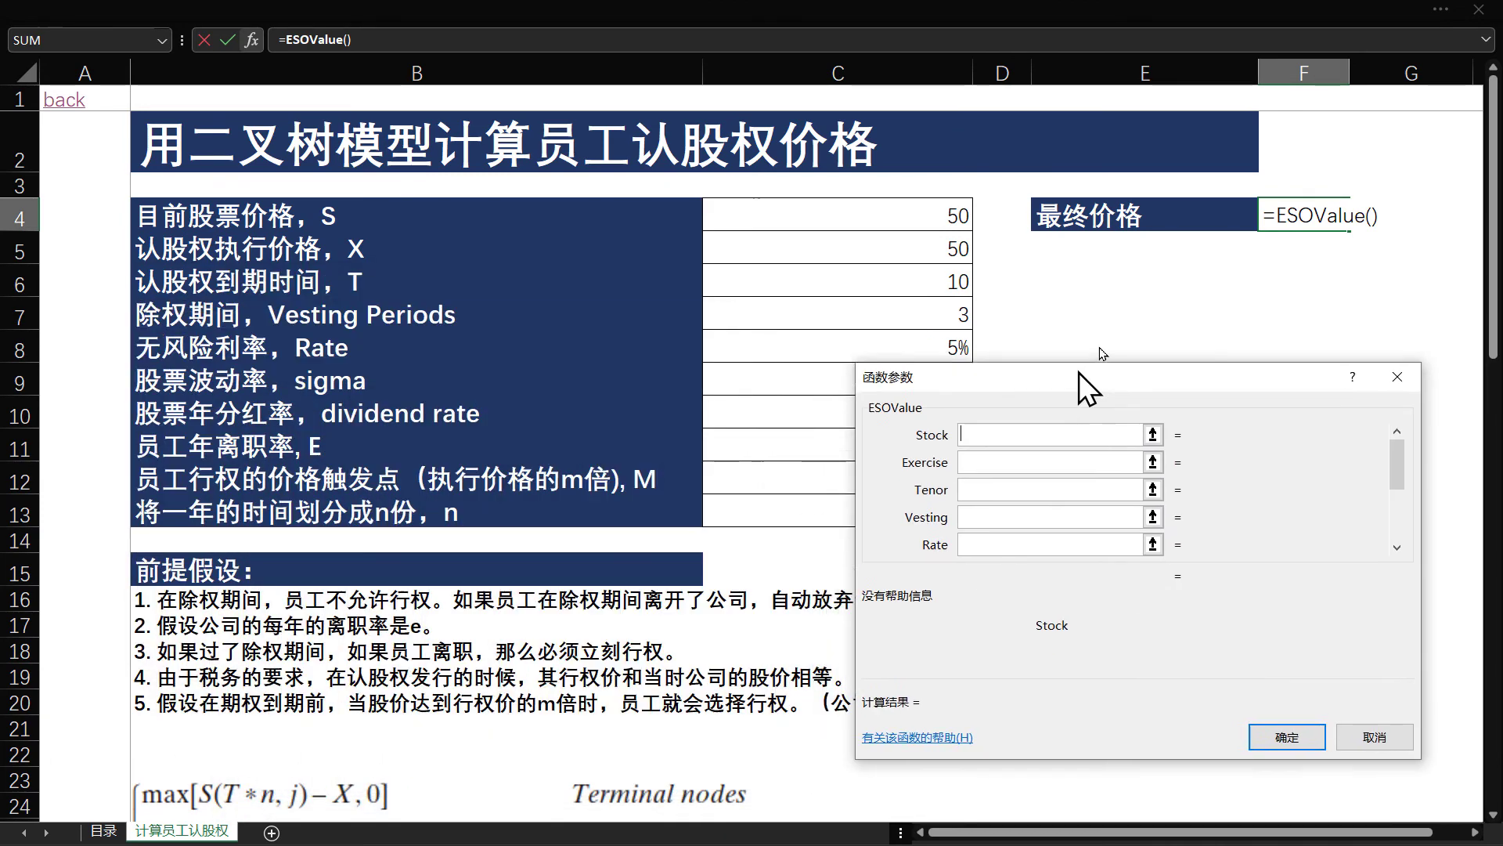
Link Stock, Exercise, Tenor and Vesting to cells C4, C5, C6 and C7.
drag(476, 403, 849, 408)
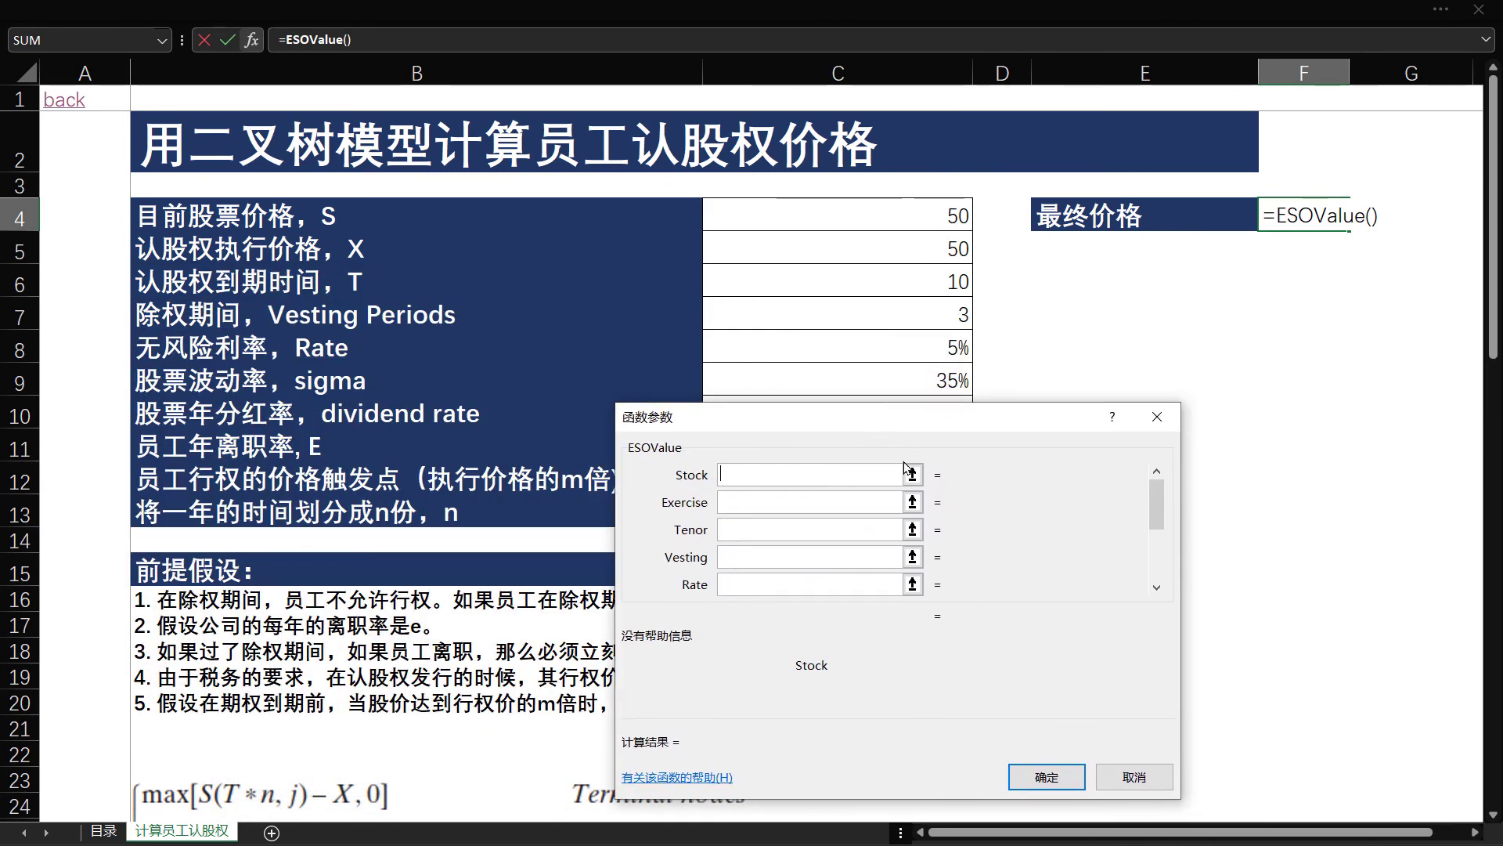
click(930, 223)
key(Tab)
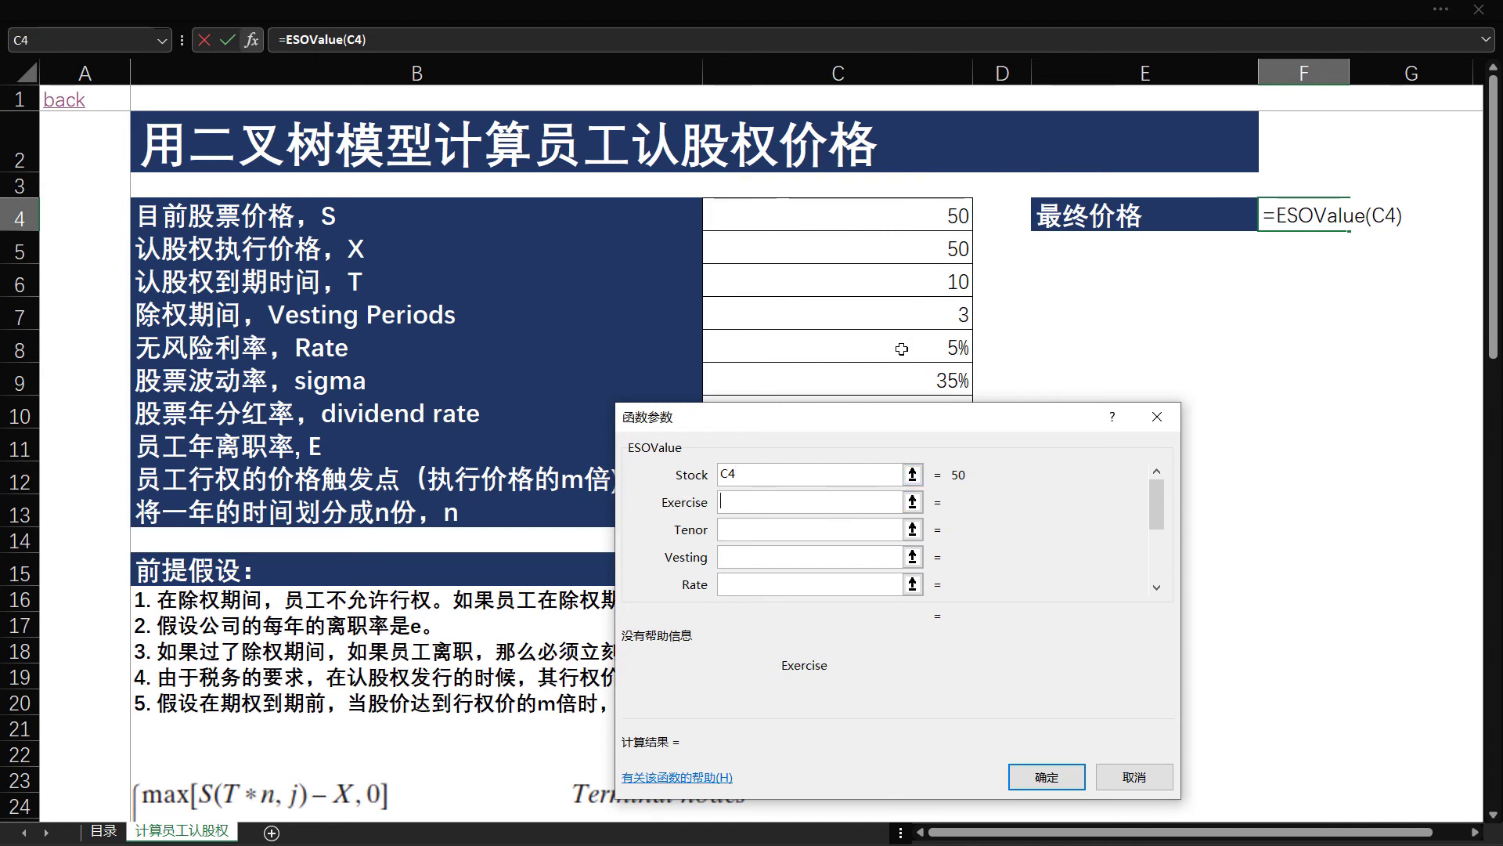
click(953, 249)
key(Tab)
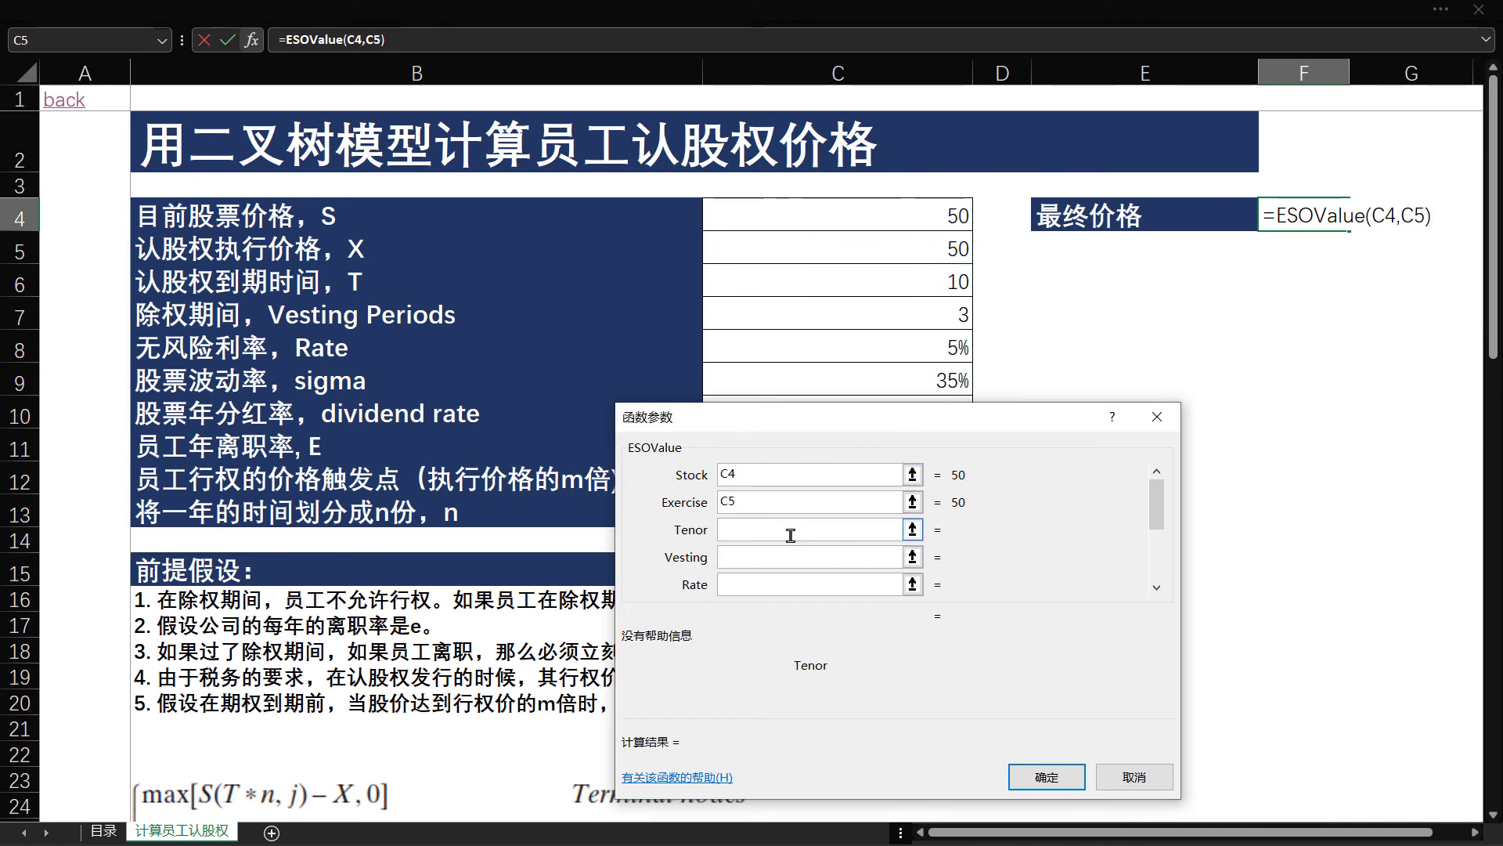
click(860, 283)
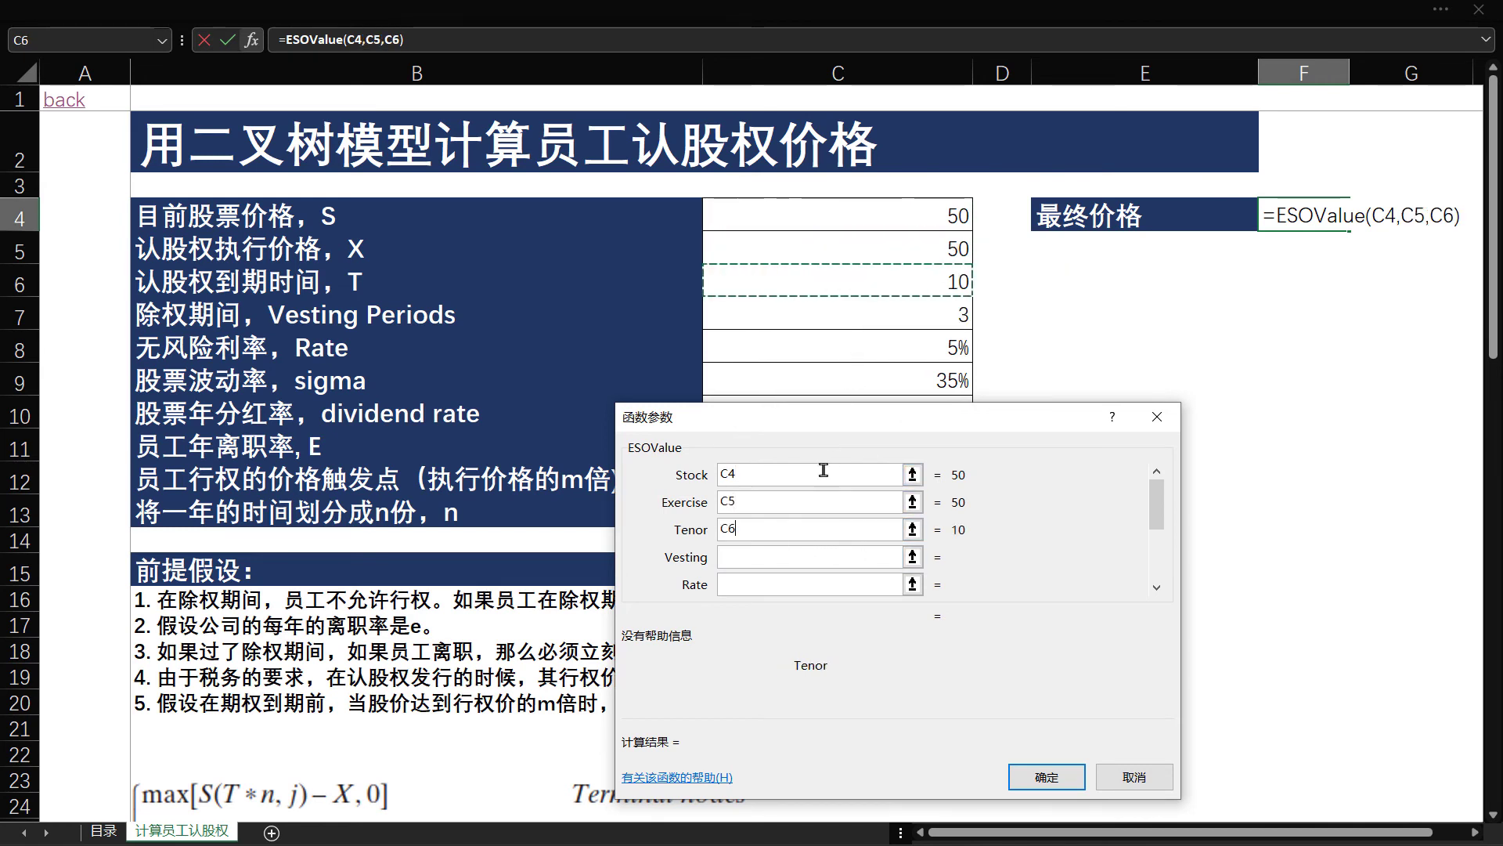
click(783, 553)
click(884, 325)
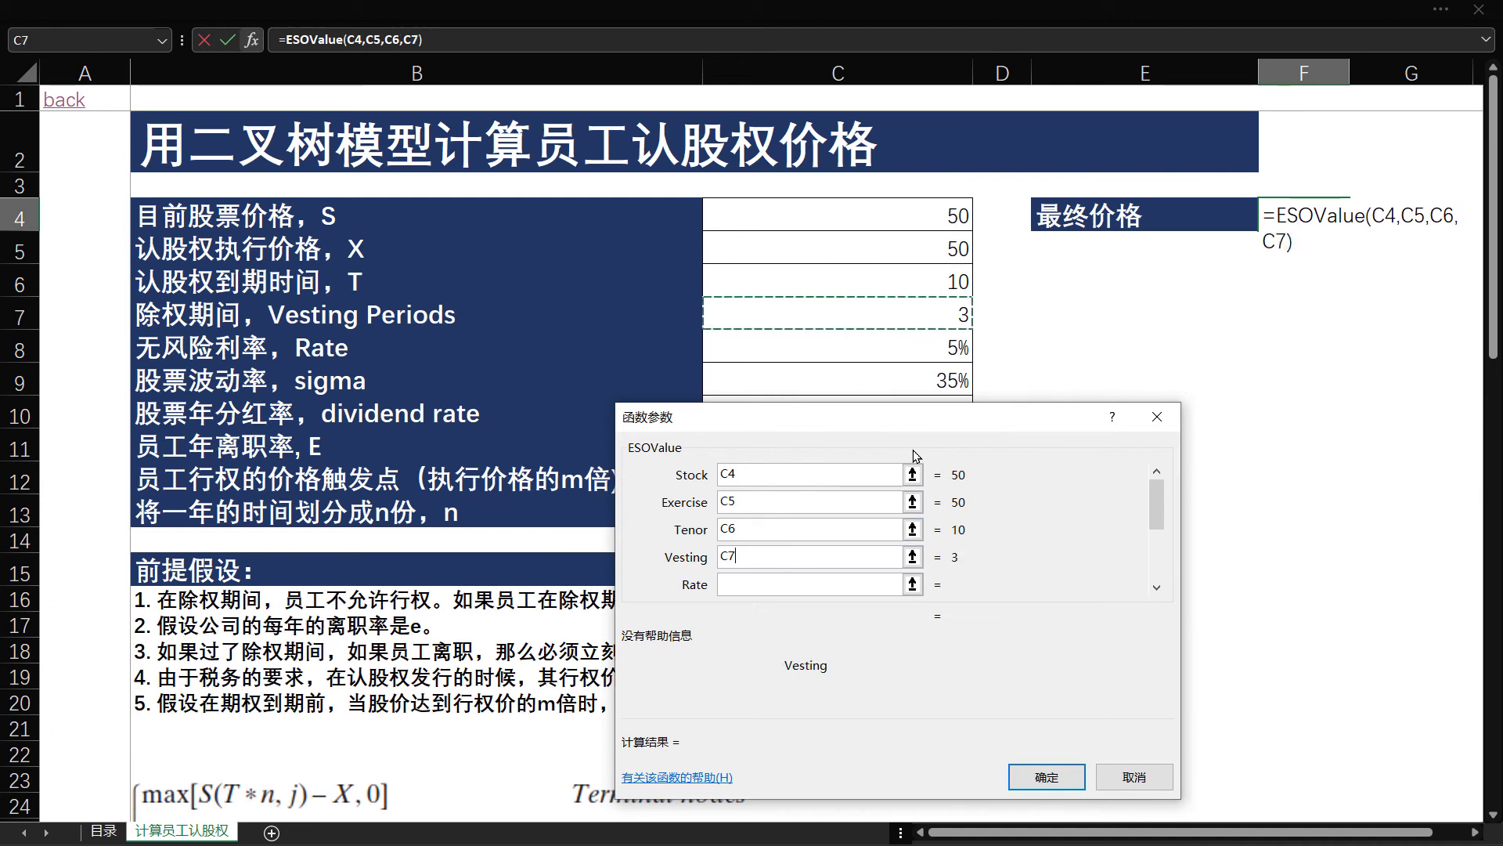
click(790, 584)
Link Rate to C8, Sigma to C9 and DividendRate to C10.
click(915, 349)
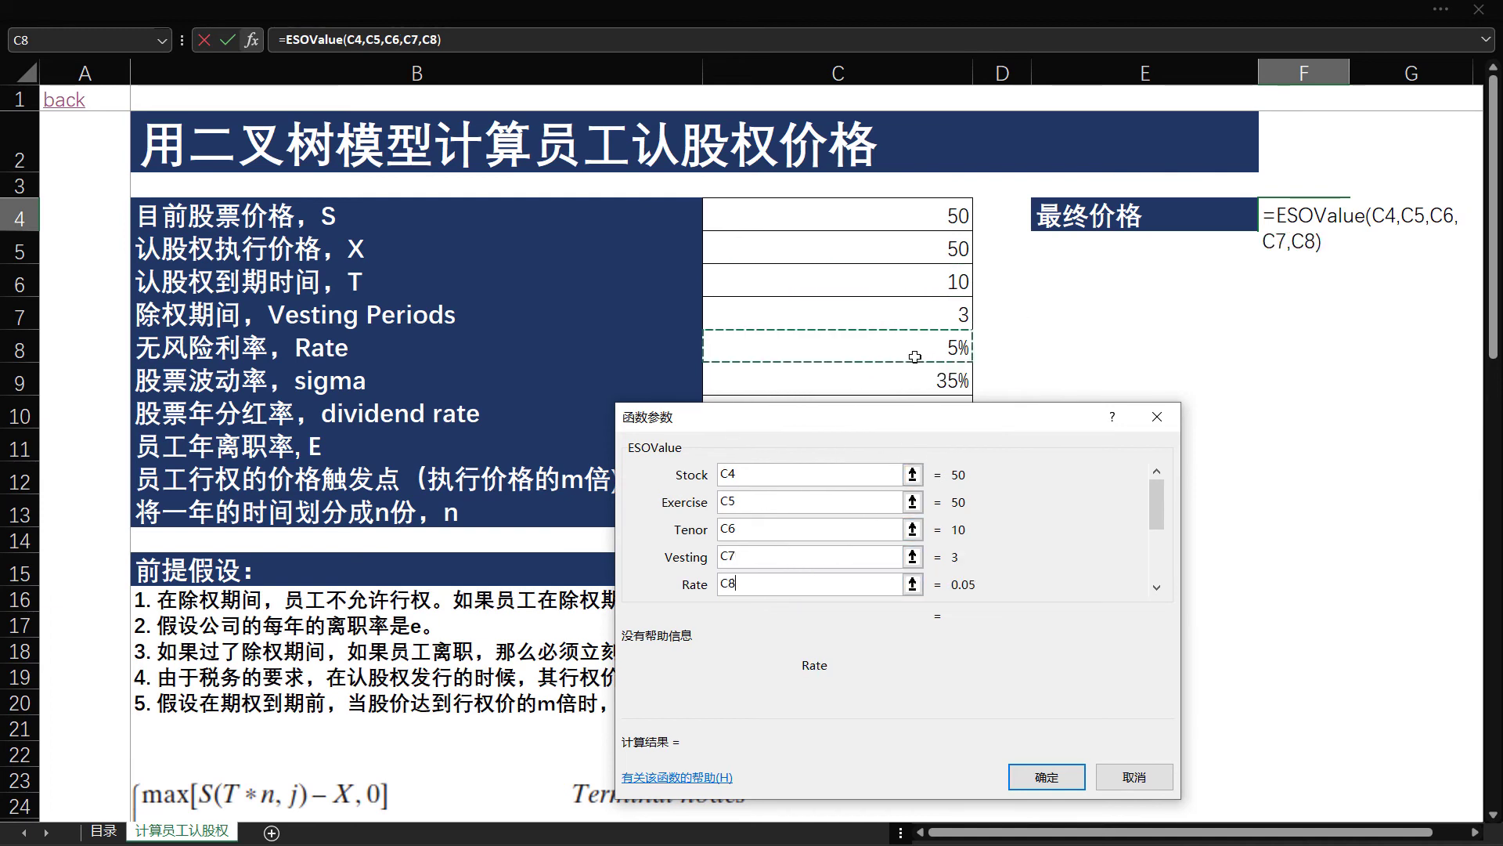
key(Tab)
key(Tab)
key(Tab)
key(Tab)
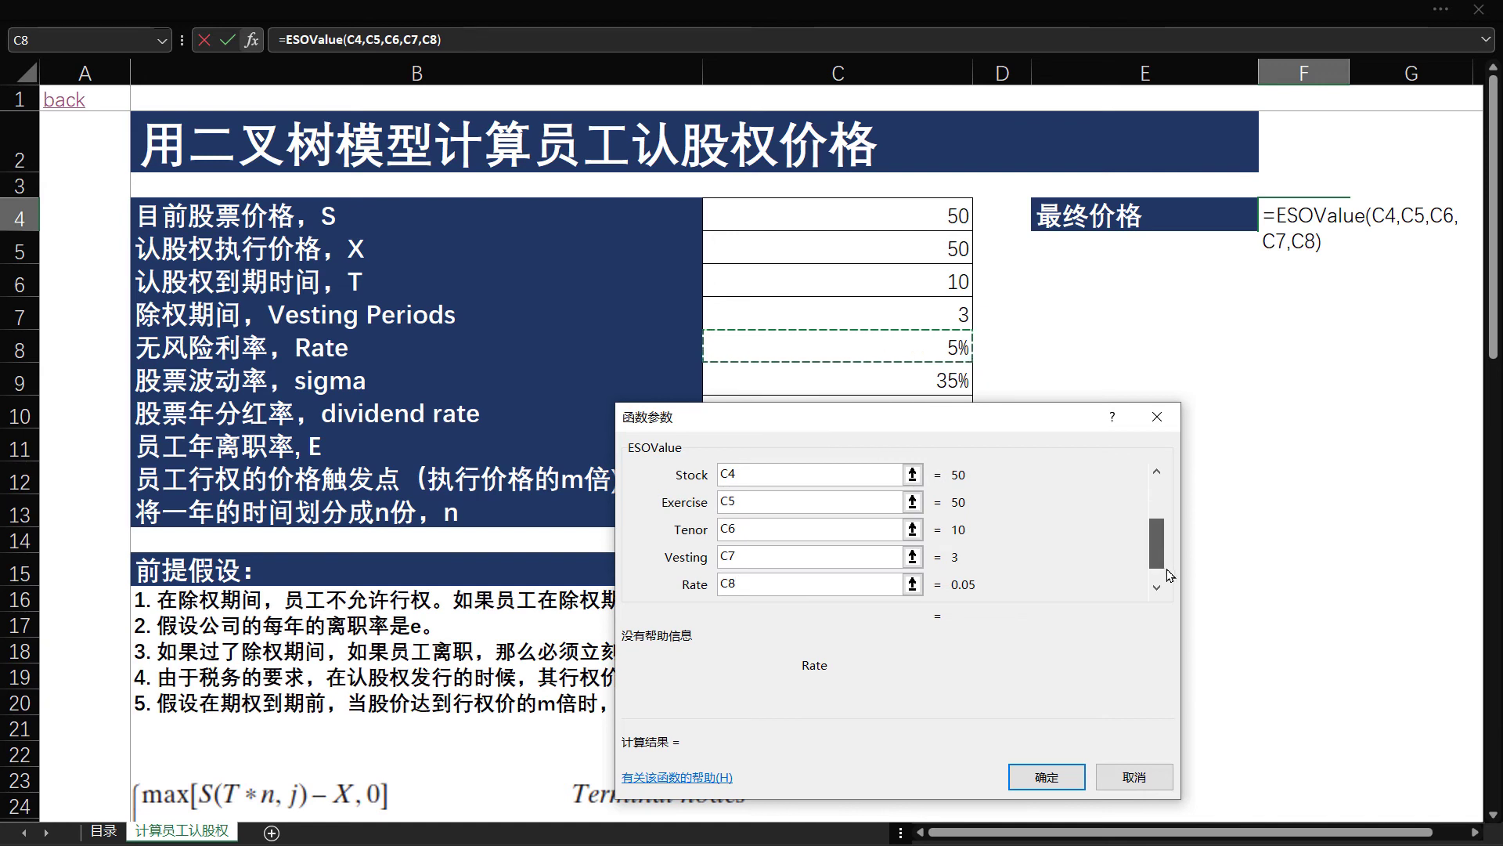
key(Tab)
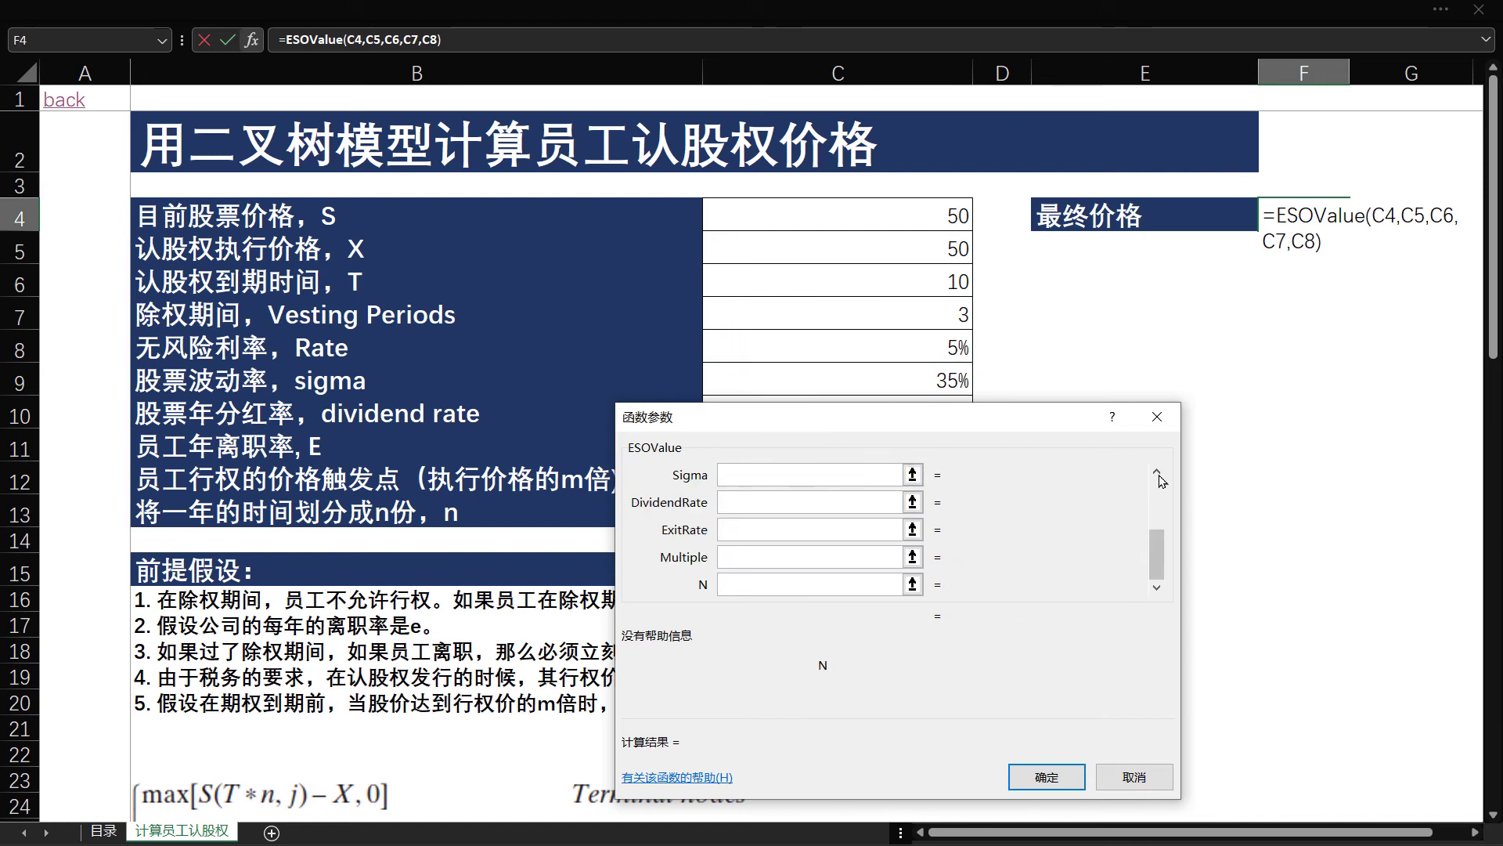
scroll(889, 477, up, 1)
click(792, 501)
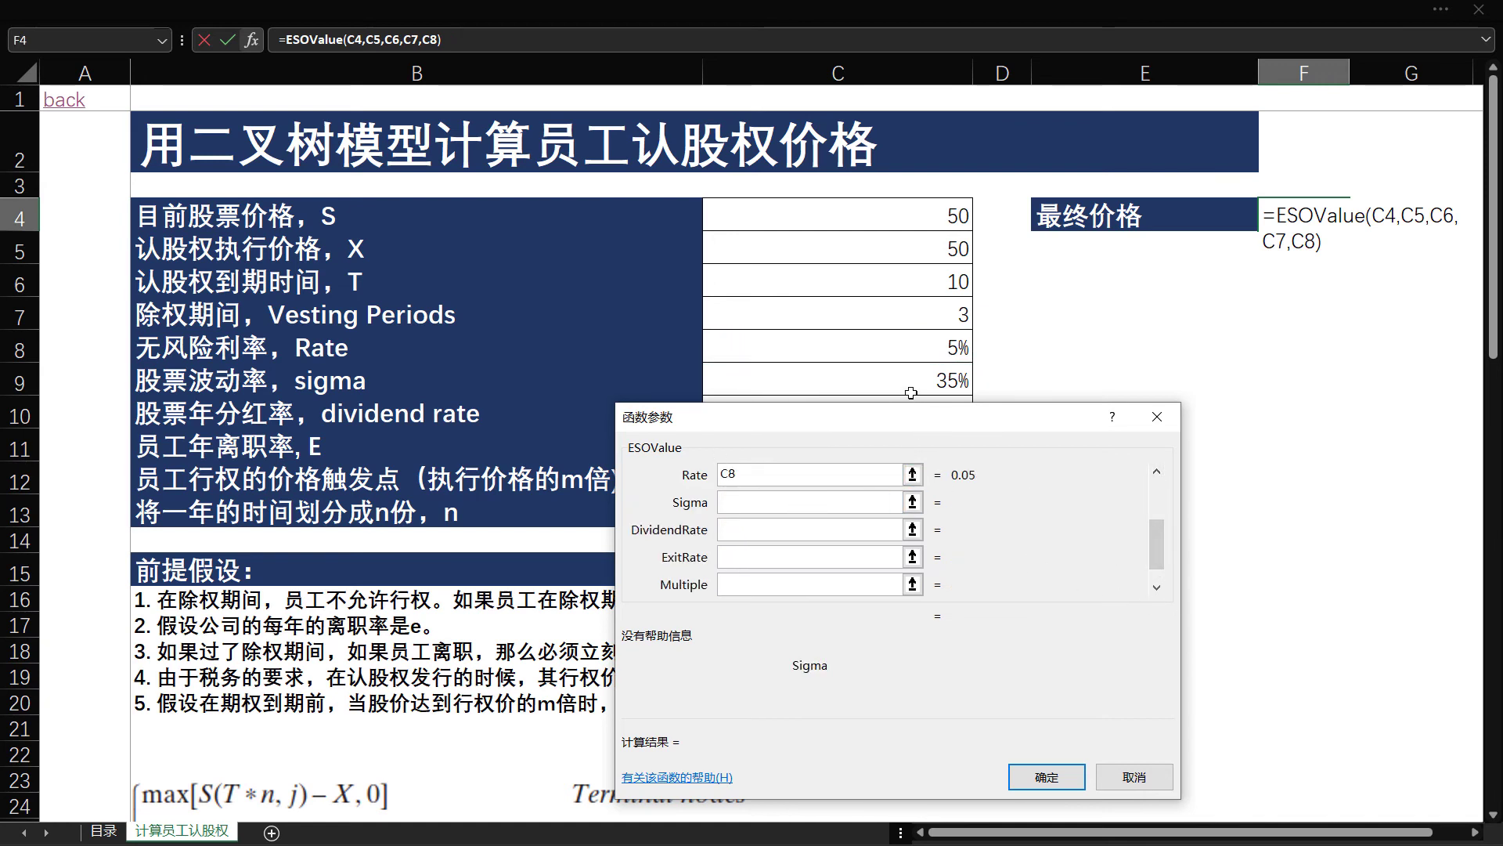
click(910, 389)
click(783, 529)
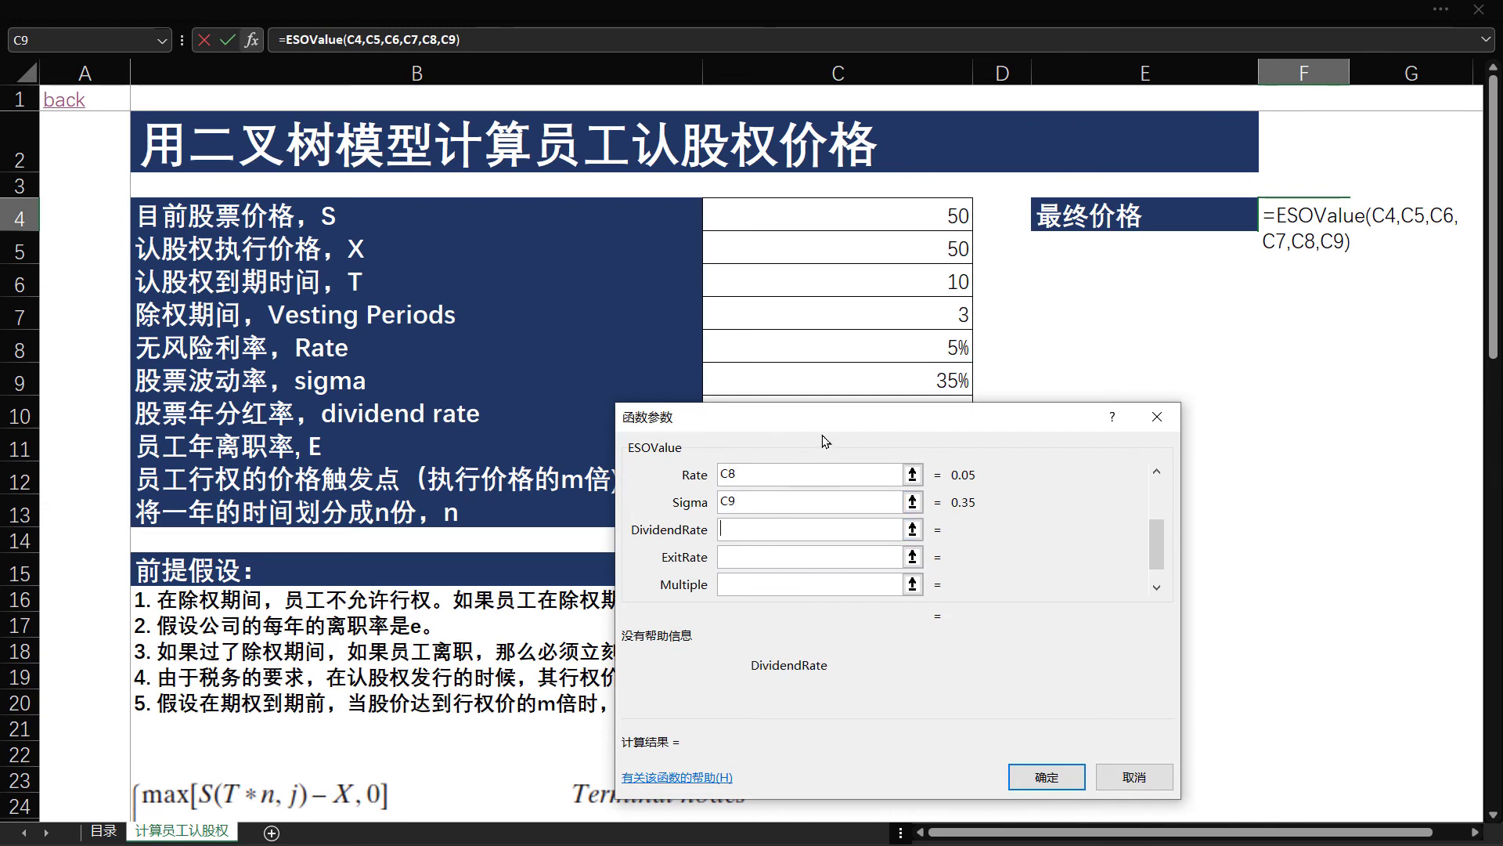
mouse_move(822, 415)
mouse_down()
mouse_move(971, 440)
mouse_move(554, 386)
mouse_move(328, 293)
mouse_up()
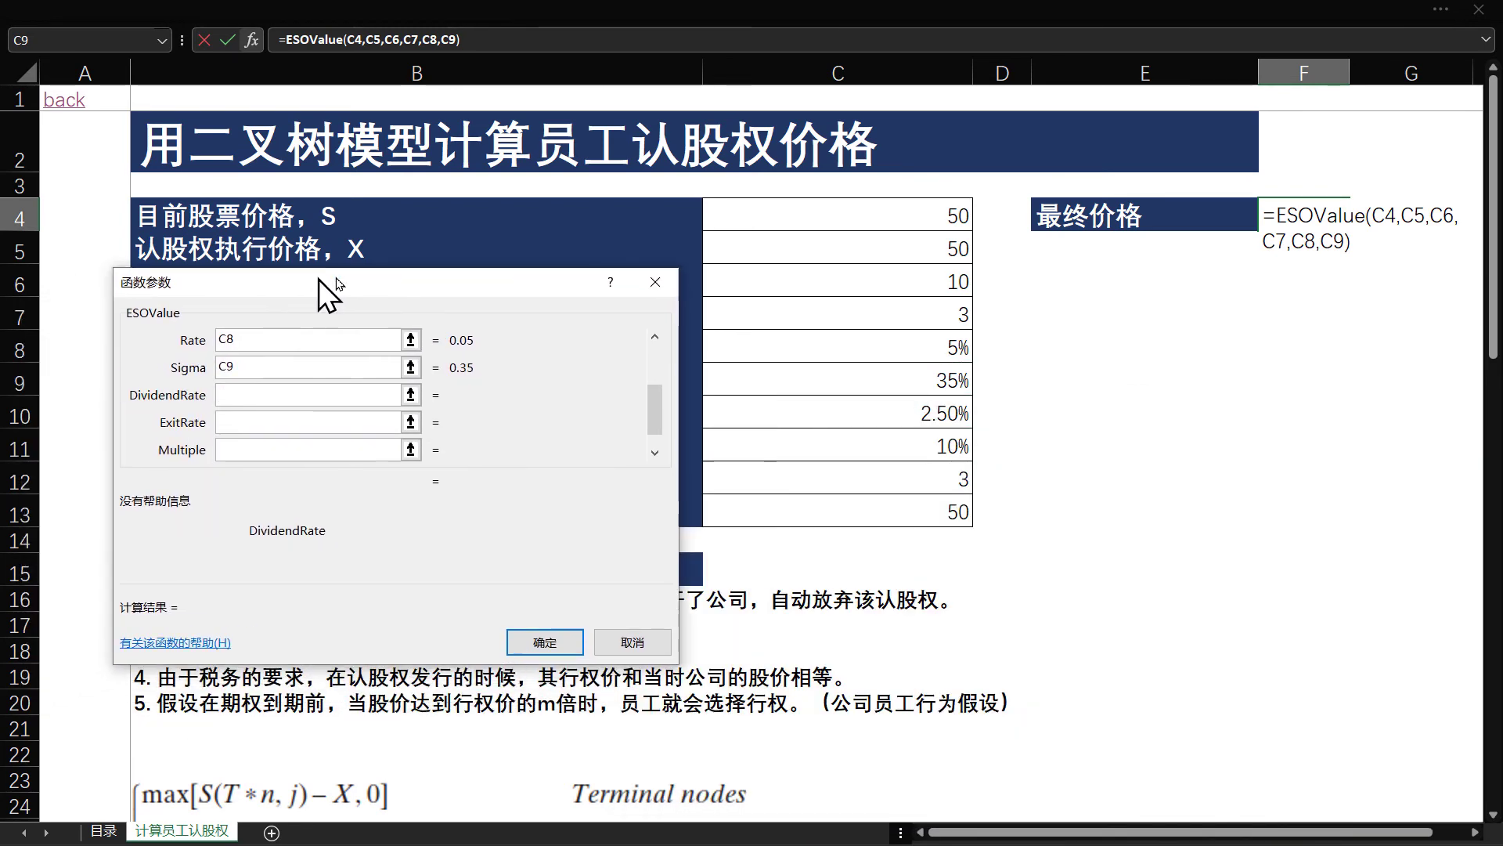
click(876, 429)
Link ExitRate to C11, Multiple to C12 after correcting it from C13, and N to C13.
click(333, 423)
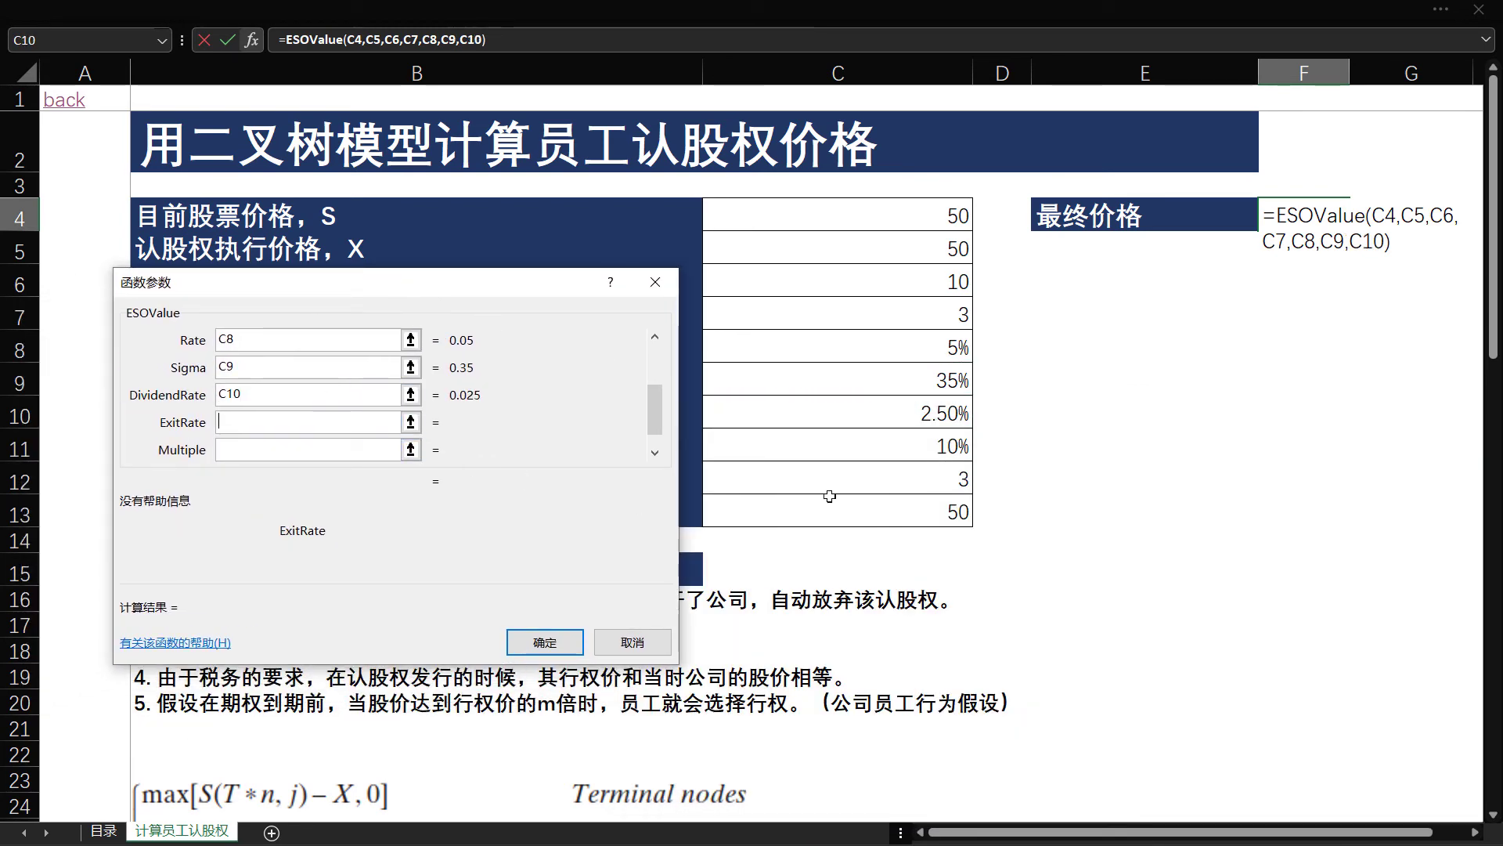
mouse_move(401, 290)
mouse_down()
mouse_move(1042, 544)
mouse_move(689, 409)
mouse_move(469, 303)
mouse_up()
click(882, 447)
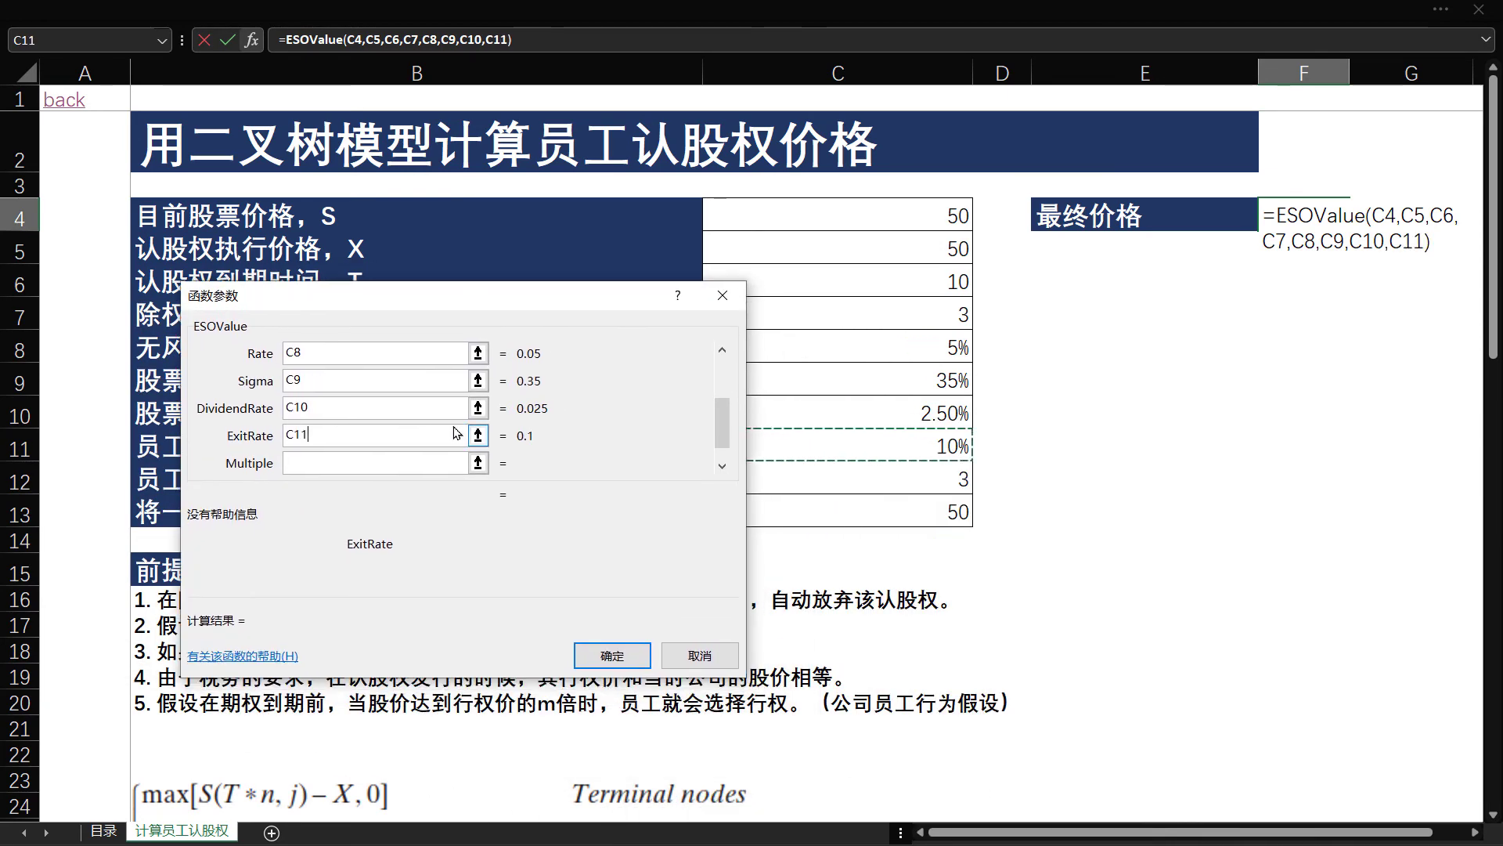
click(363, 457)
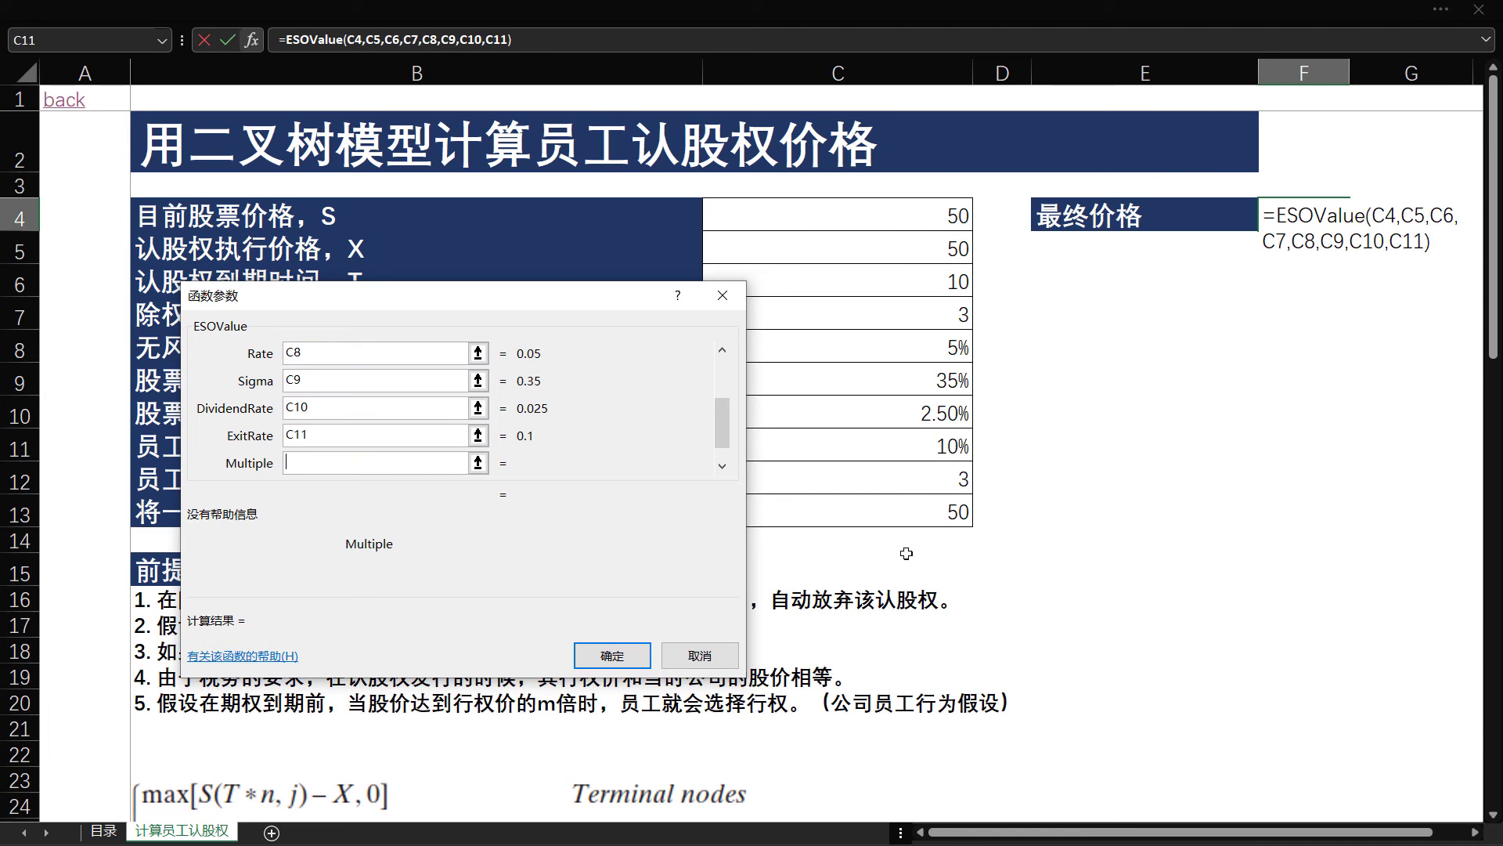
click(927, 505)
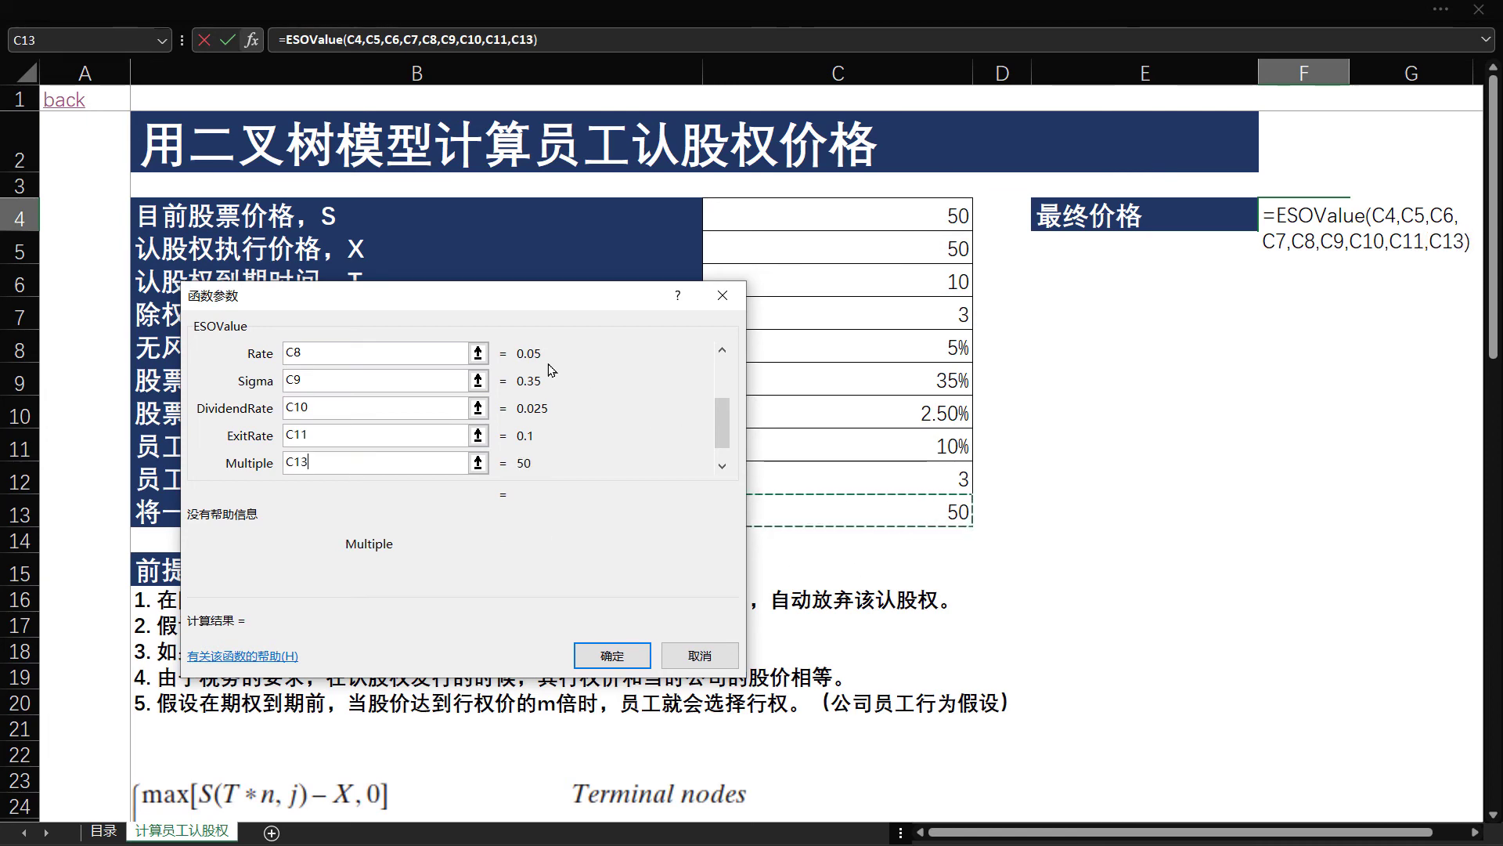
mouse_move(517, 312)
mouse_down()
mouse_move(1215, 475)
mouse_move(1164, 412)
mouse_up()
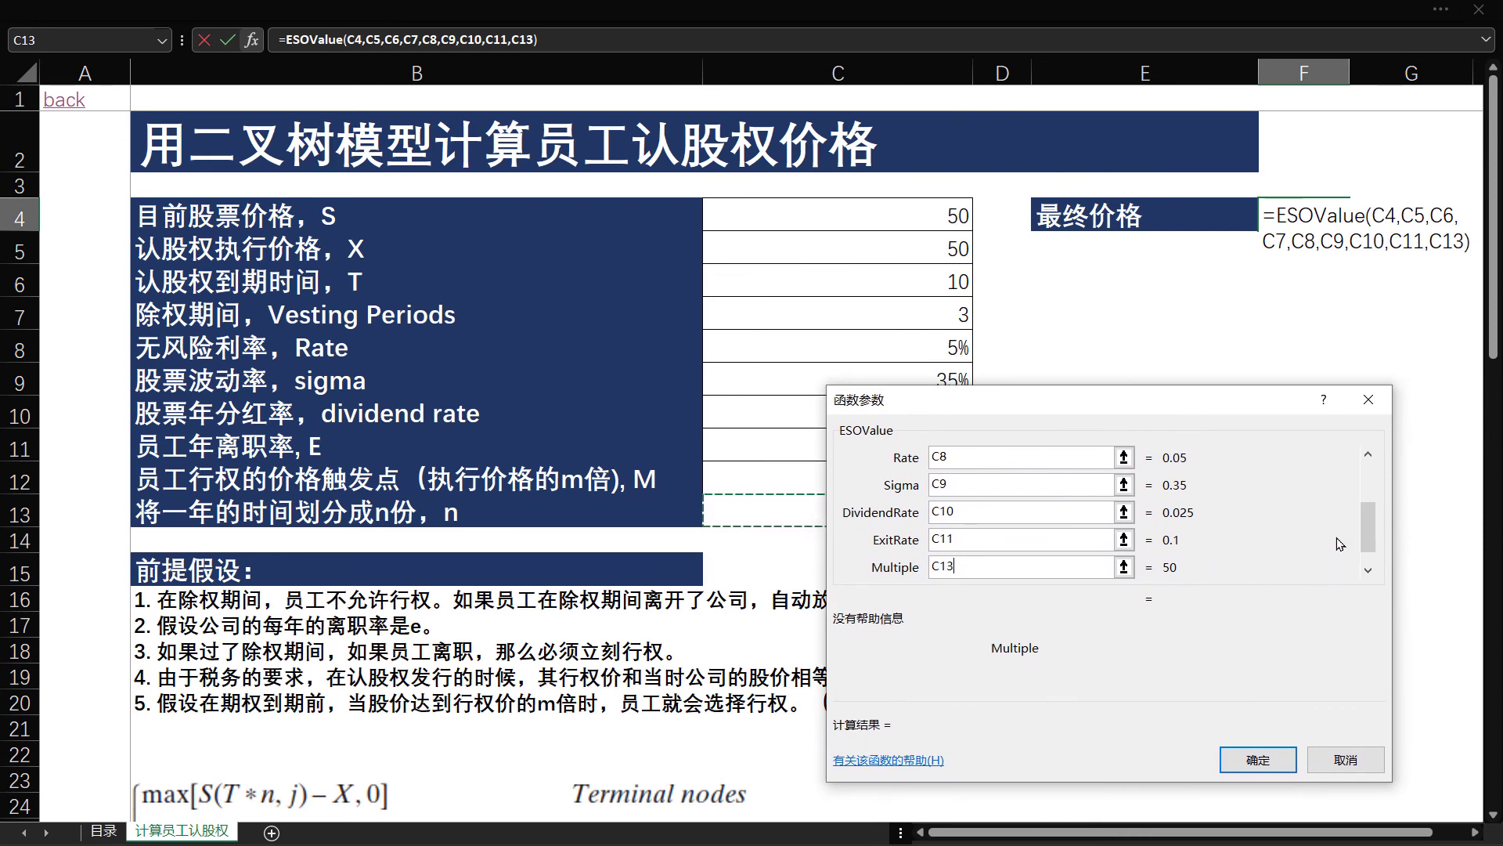
click(775, 479)
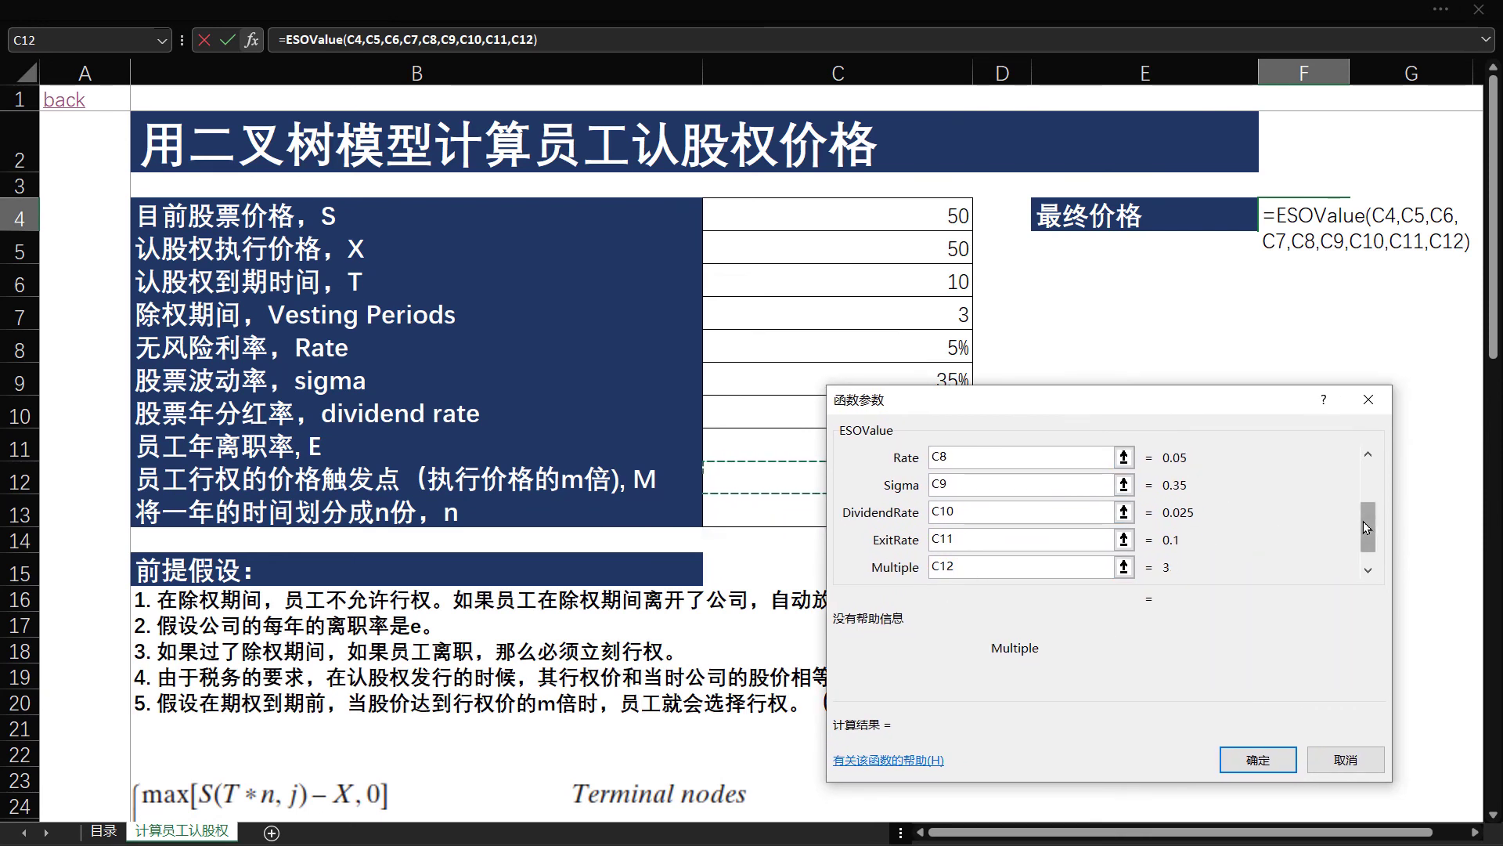
key(Tab)
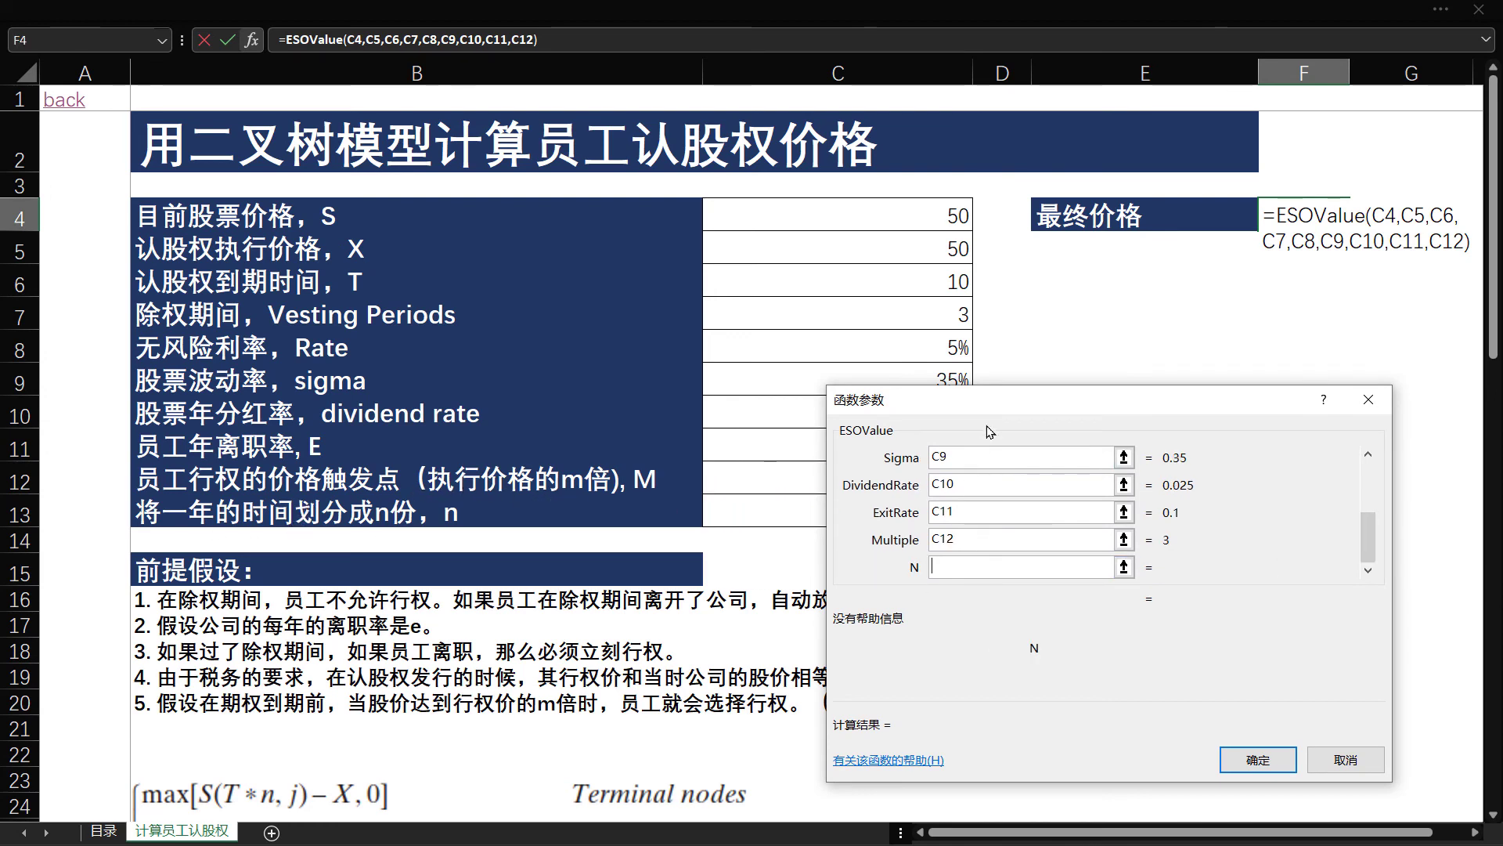
drag(989, 401, 1105, 394)
click(796, 513)
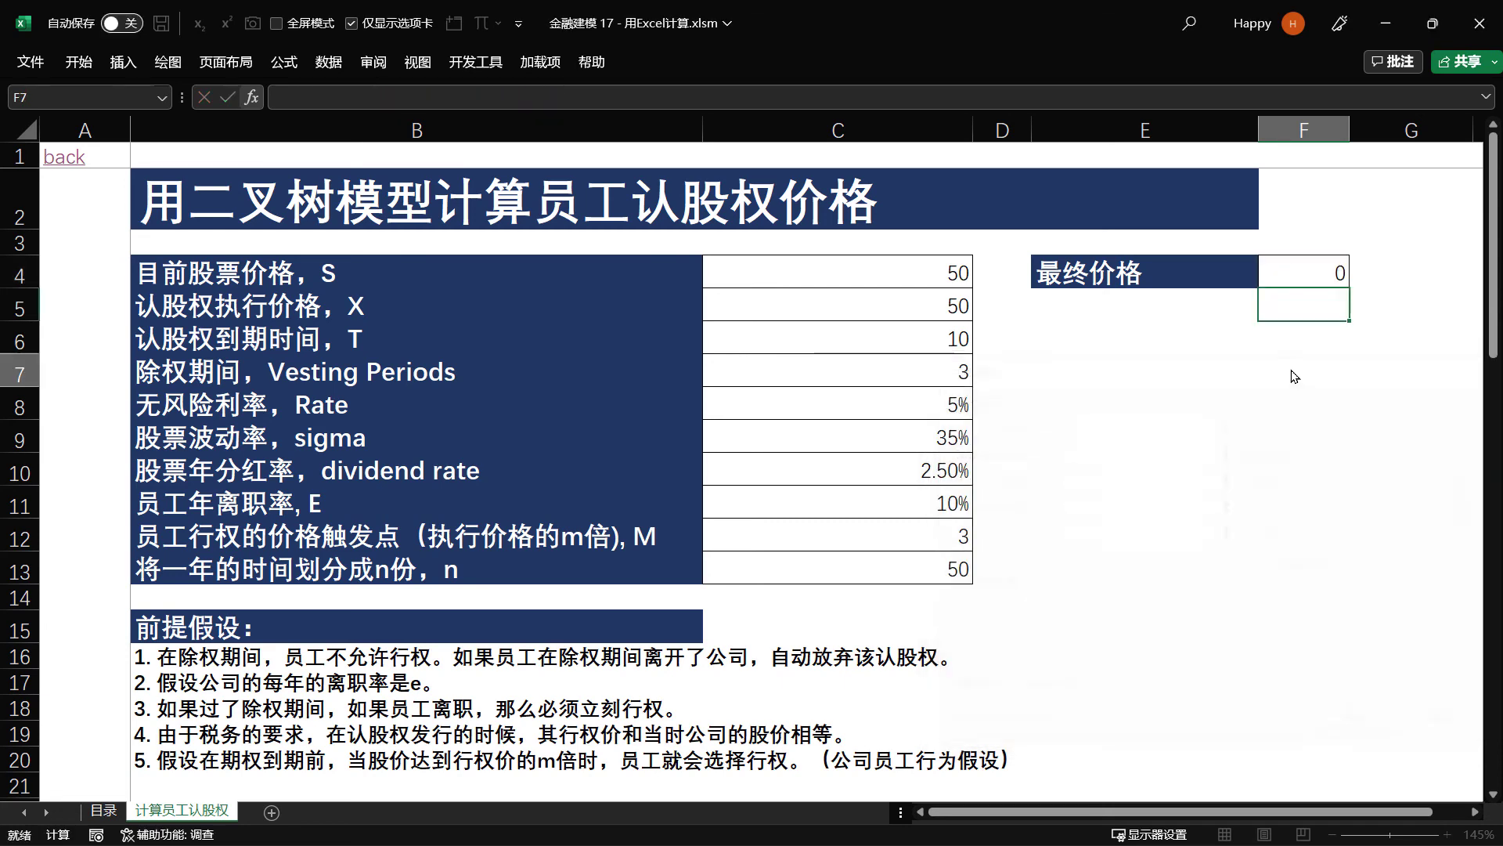
Confirm the ESOValue formula and re-enter F4 so it recalculates to 13.5646.
click(1294, 362)
click(1333, 277)
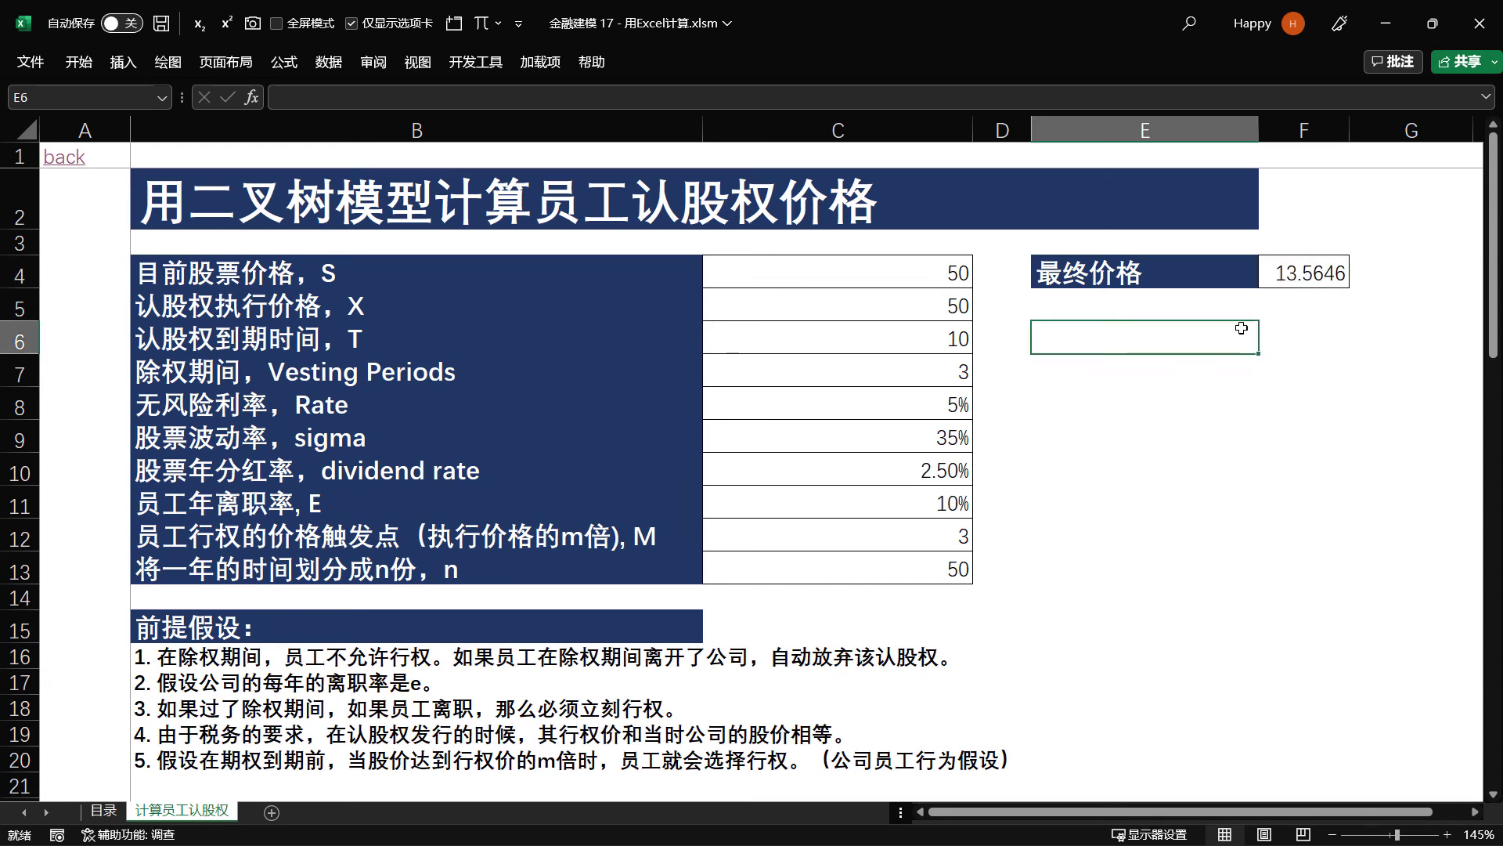
key(Up)
key(Up)
key(Right)
key(F2)
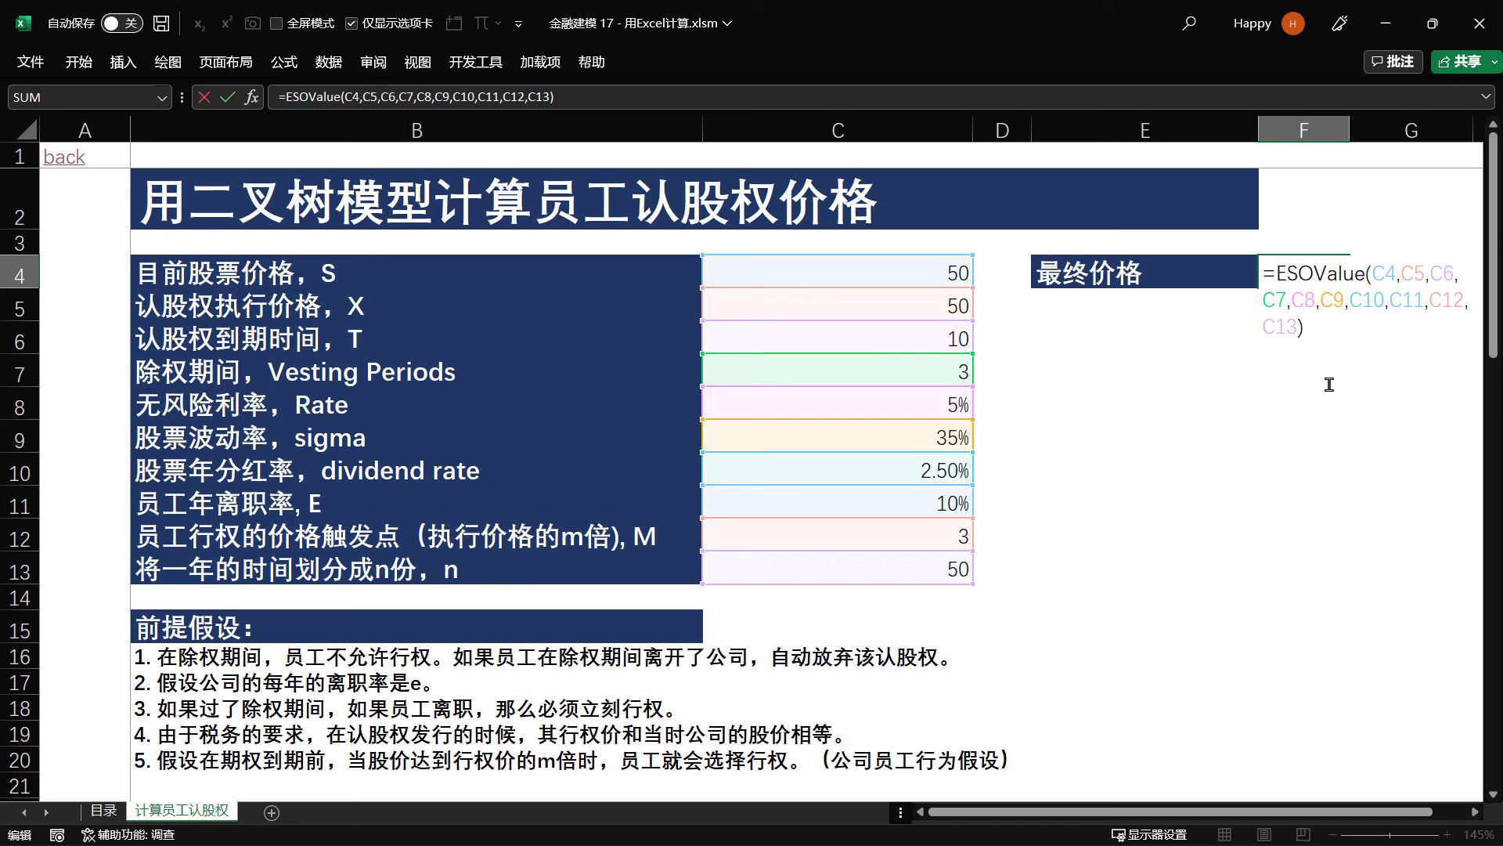
key(Return)
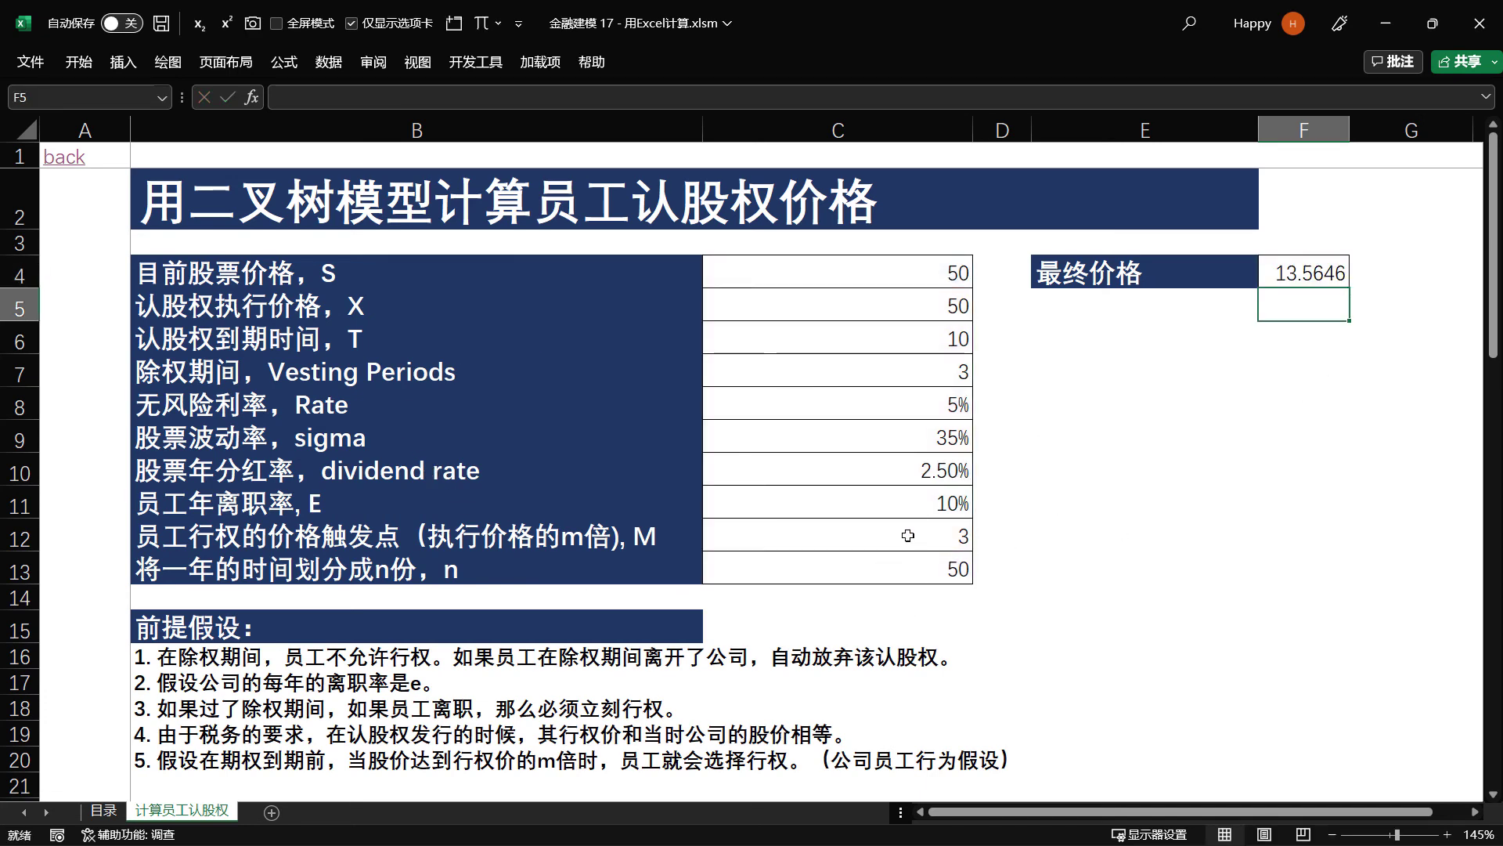
Set n in C13 to 10, then to 20, giving a final price of 13.5241.
click(916, 571)
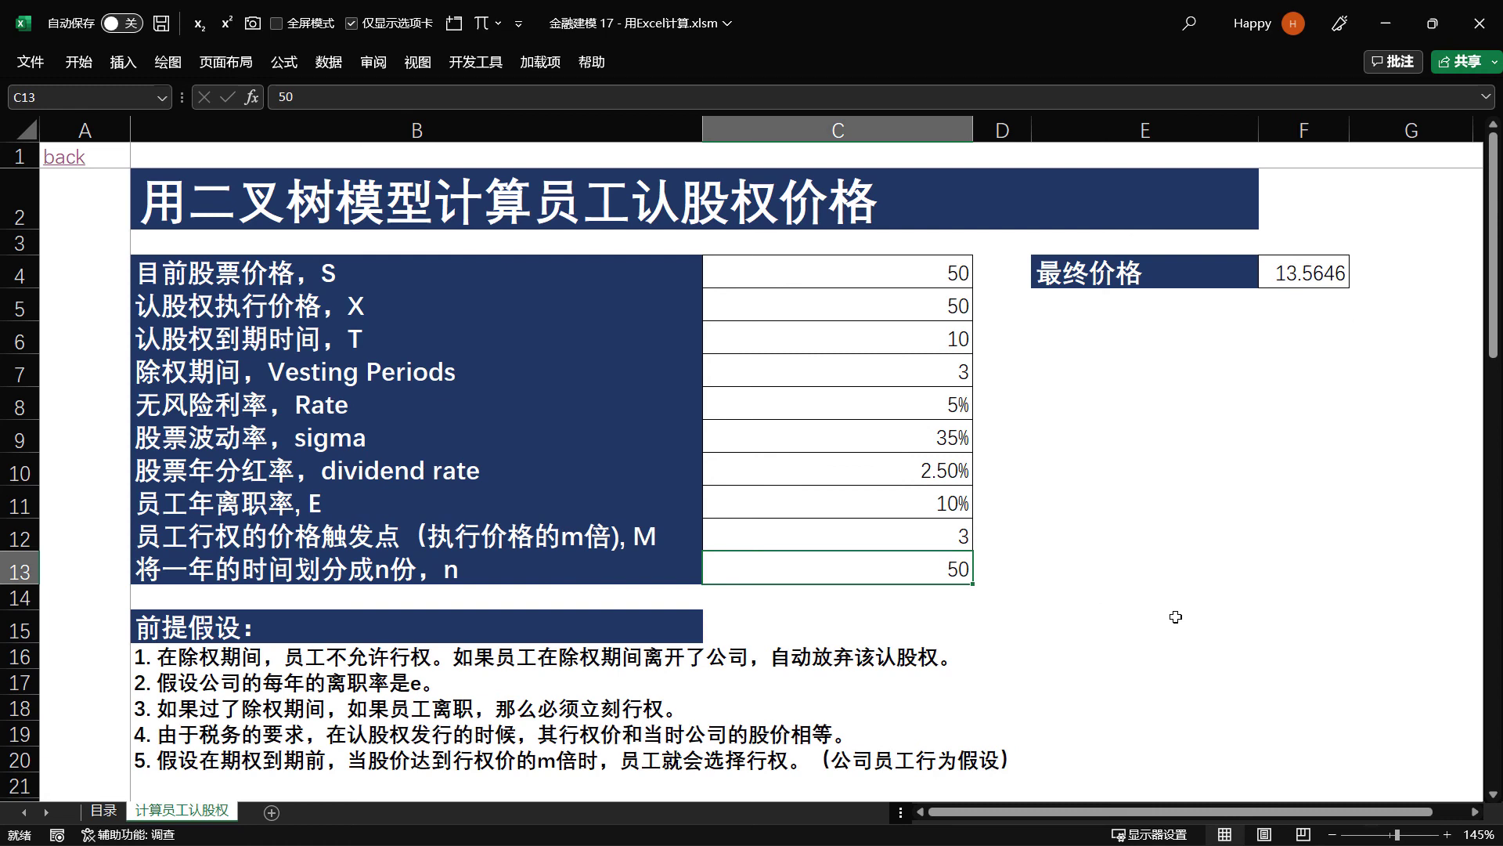
text(10)
key(Return)
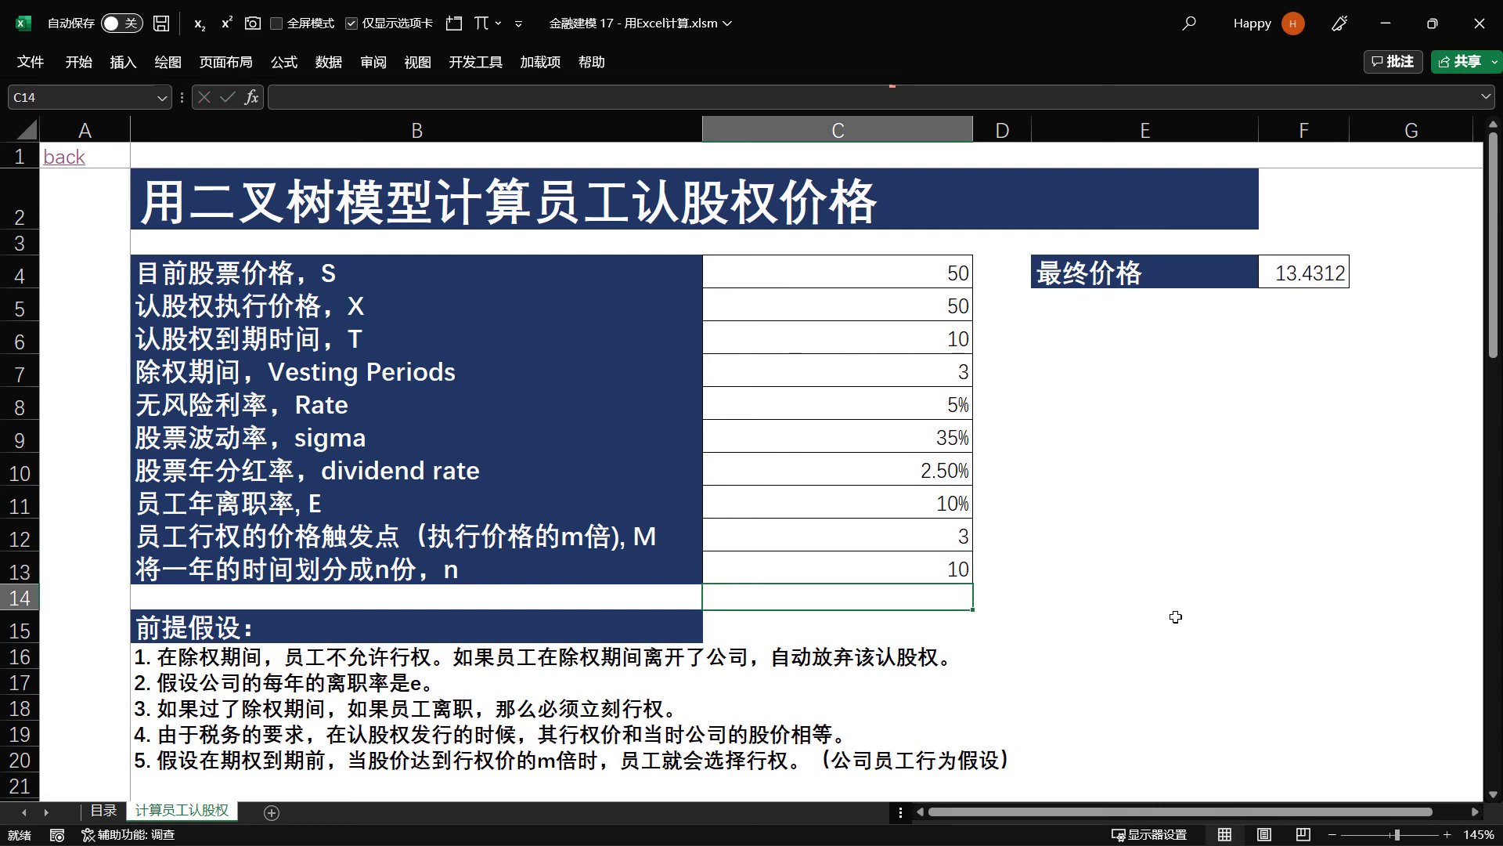
key(Up)
text(20)
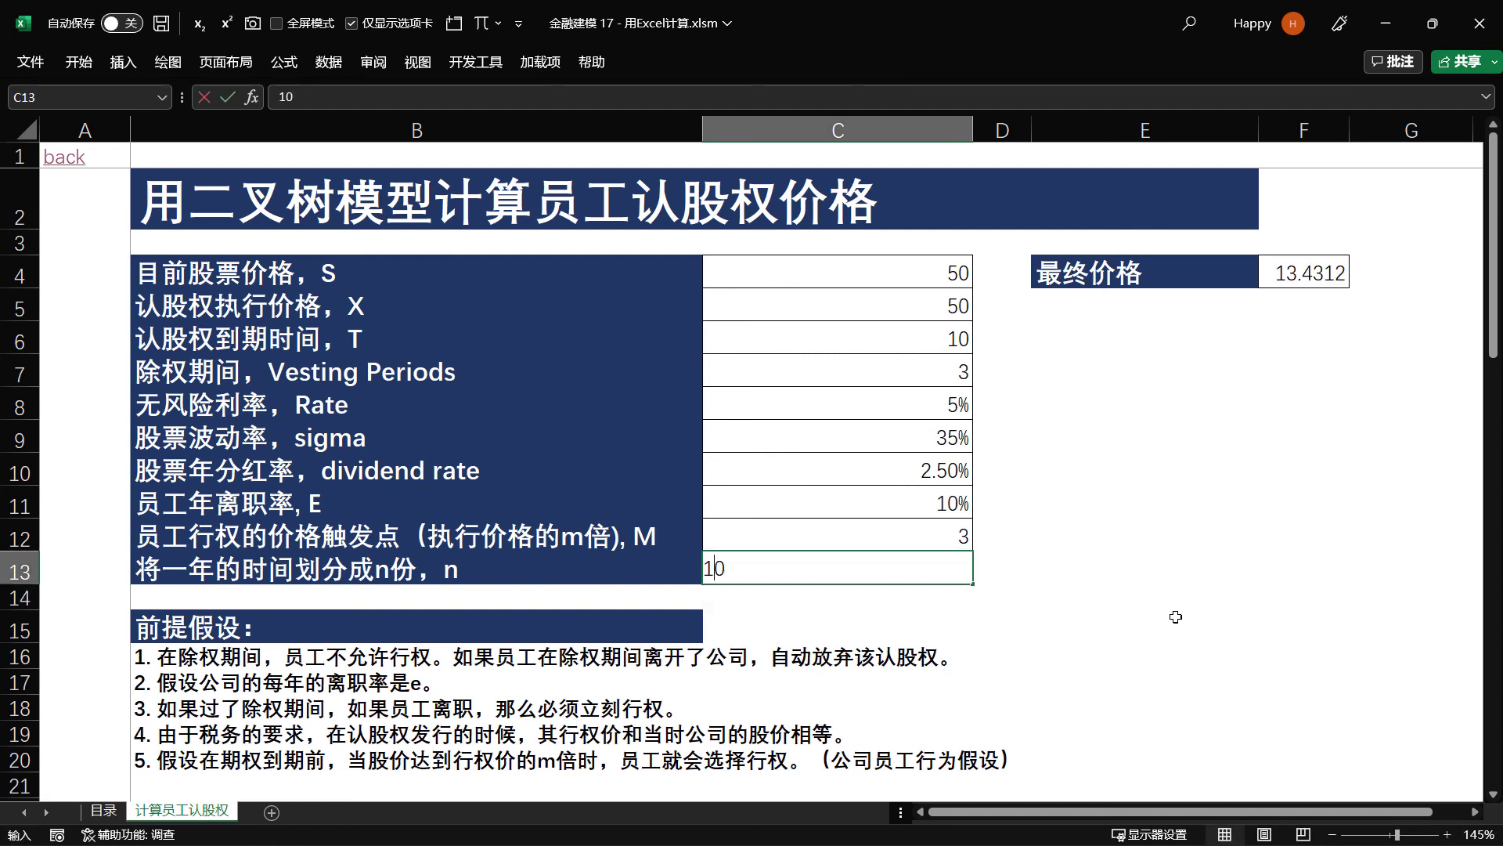
key(Return)
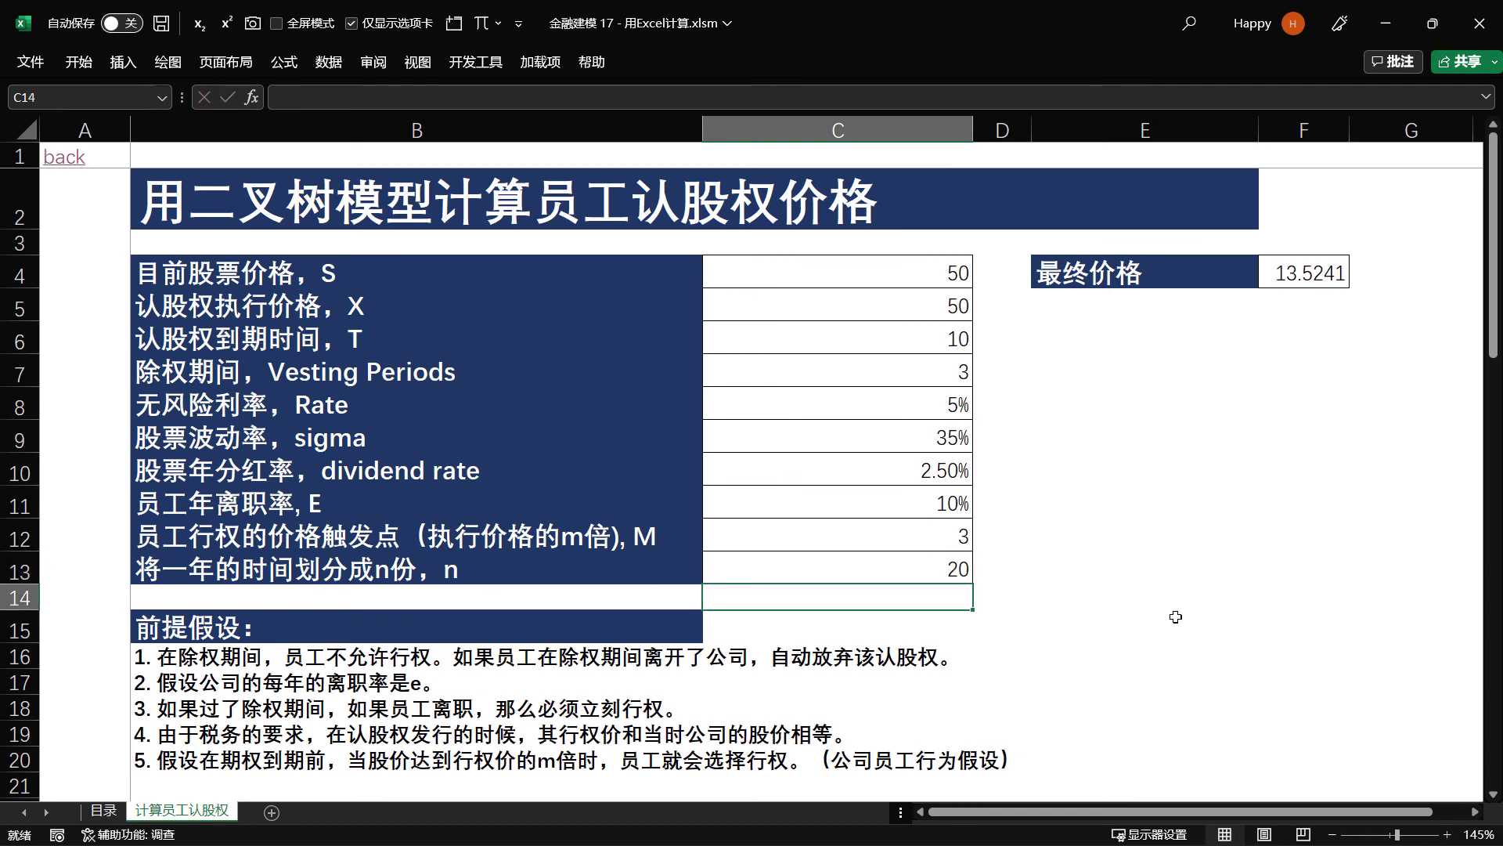
key(Up)
text(50)
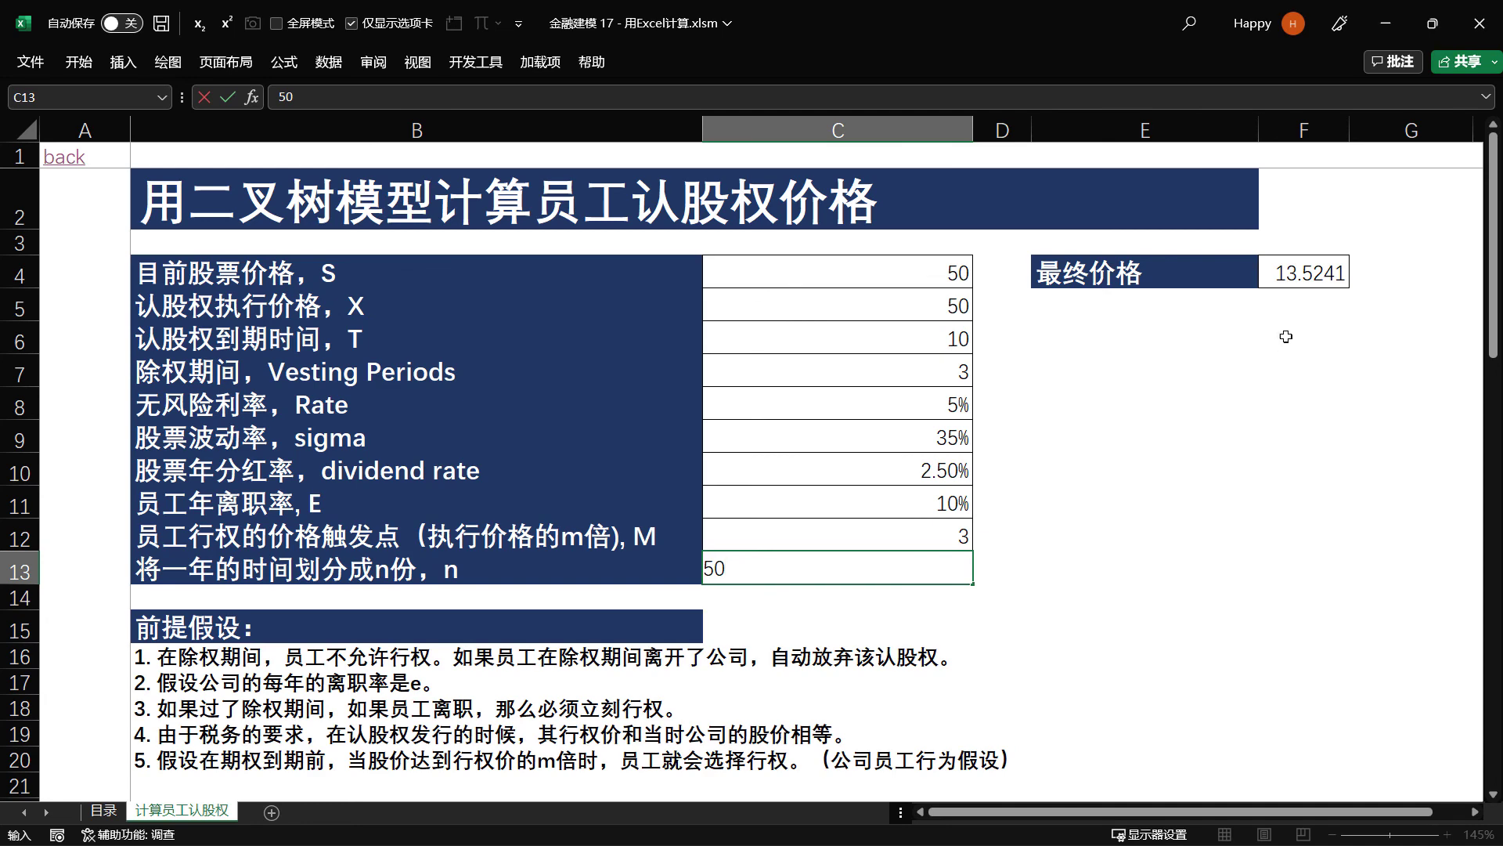
key(Return)
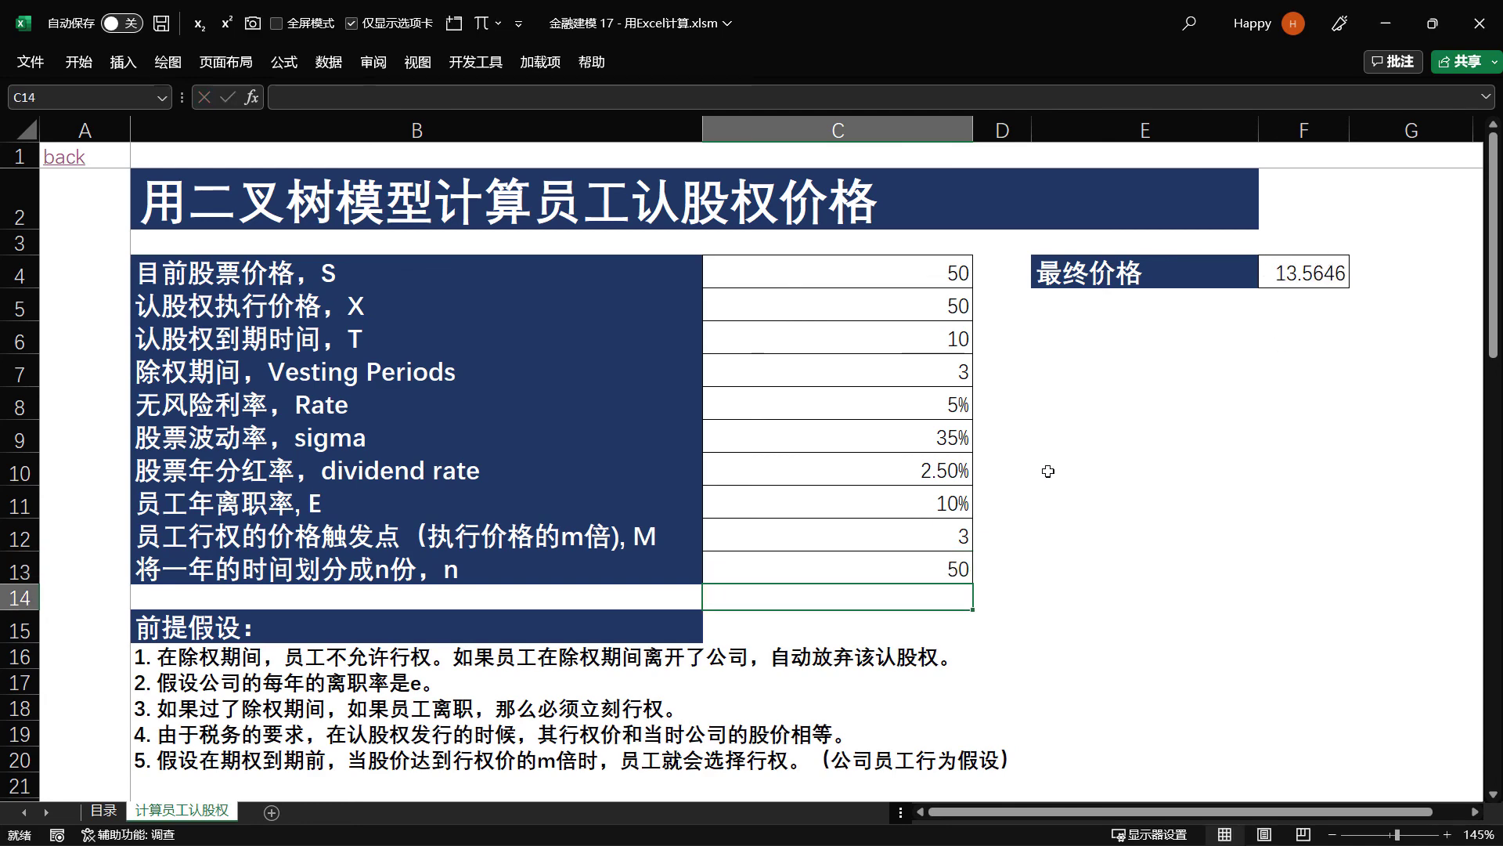
scroll(1049, 471, down, 2)
scroll(1048, 471, down, 3)
scroll(1048, 470, down, 4)
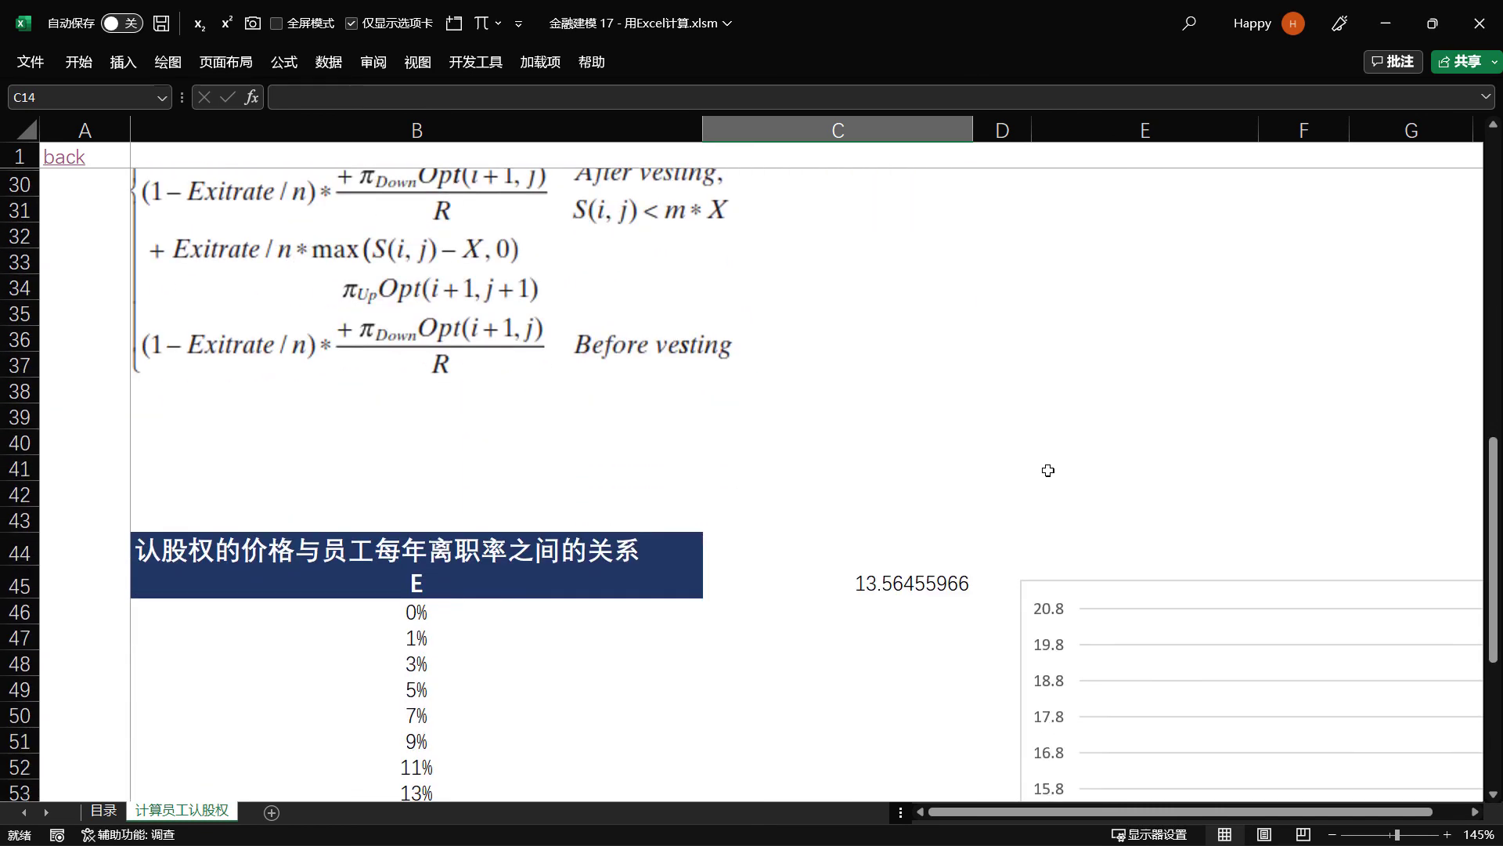
scroll(1048, 470, down, 3)
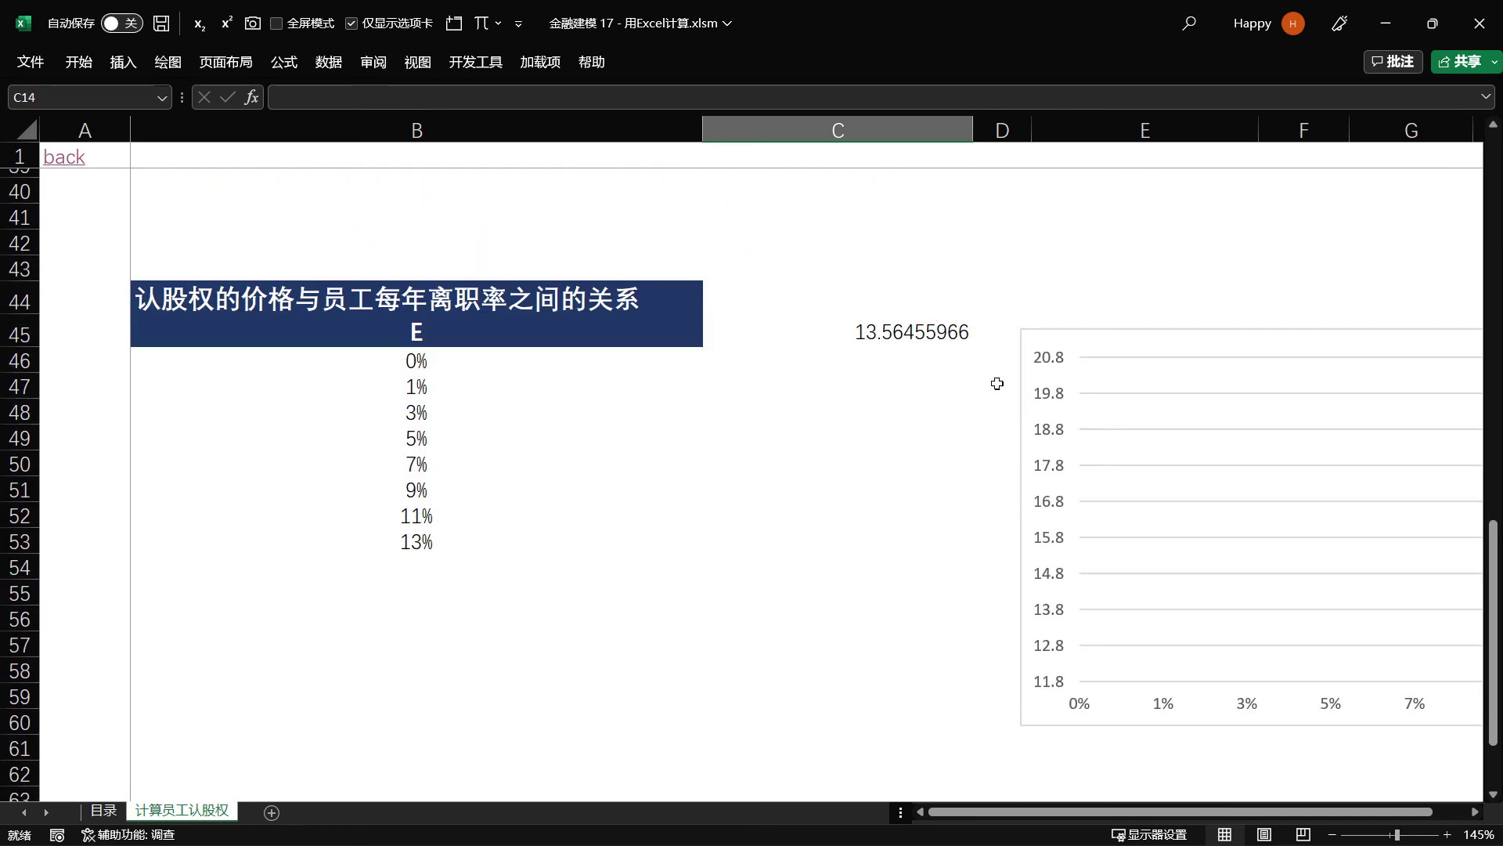
scroll(588, 486, down, 1)
scroll(619, 457, down, 2)
scroll(619, 457, up, 3)
ctrl+scroll(619, 457, down, 1)
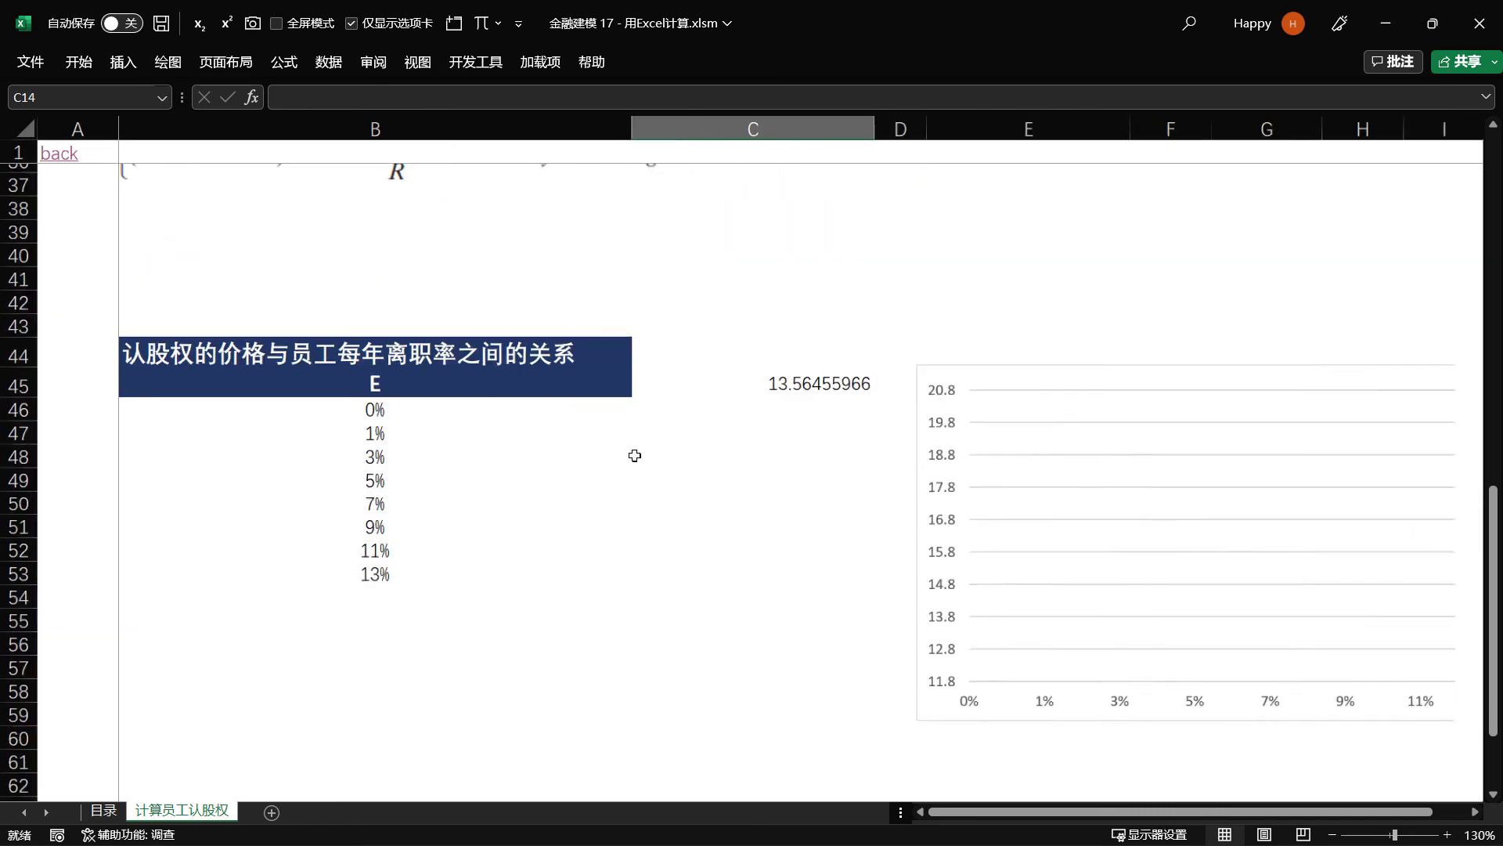
ctrl+scroll(617, 459, down, 1)
ctrl+scroll(617, 460, up, 1)
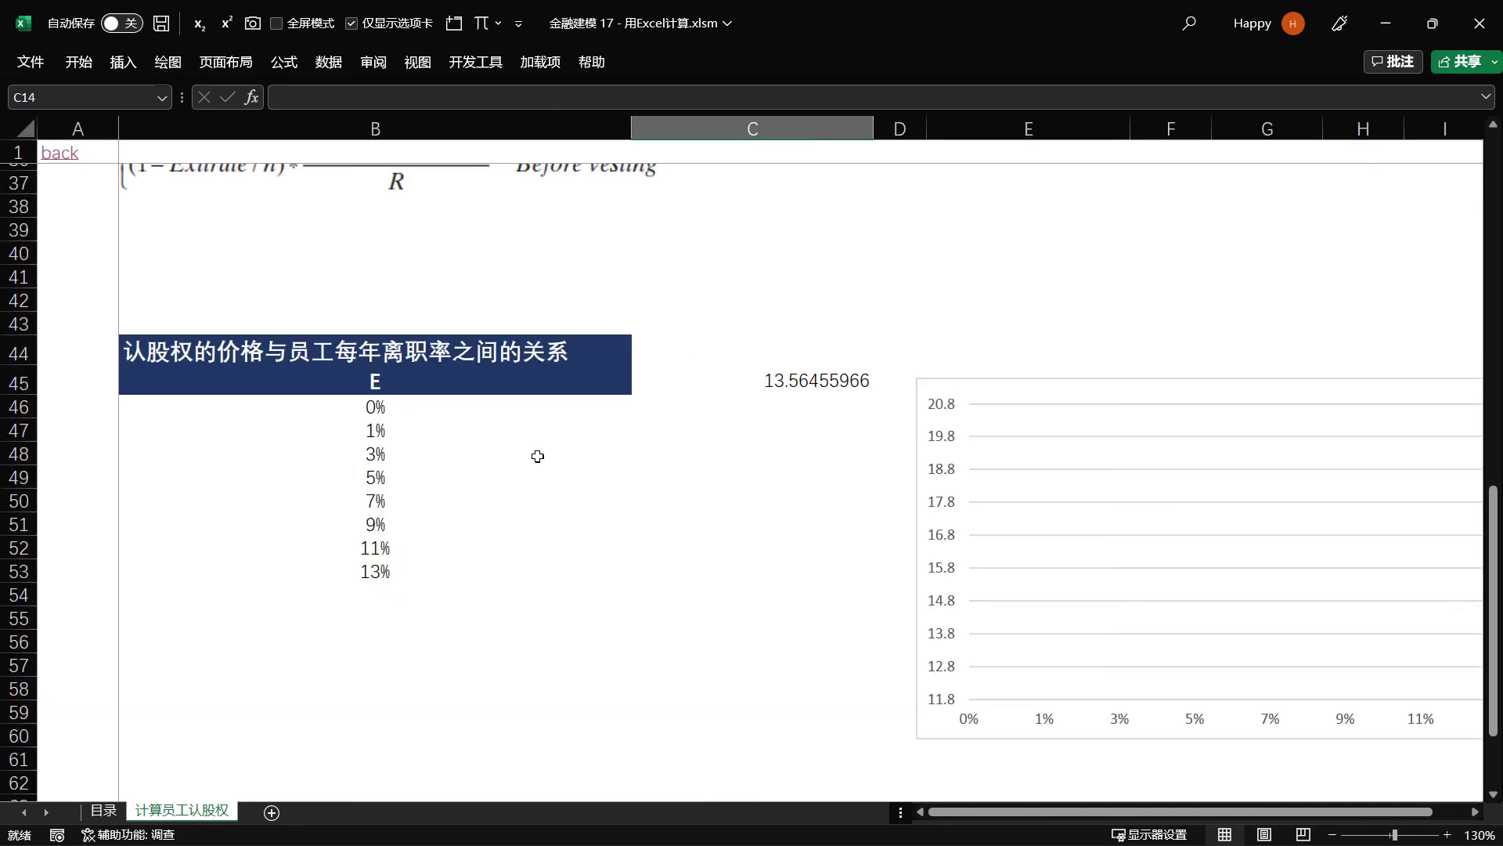
scroll(561, 454, down, 1)
ctrl+scroll(561, 454, down, 1)
scroll(561, 454, up, 5)
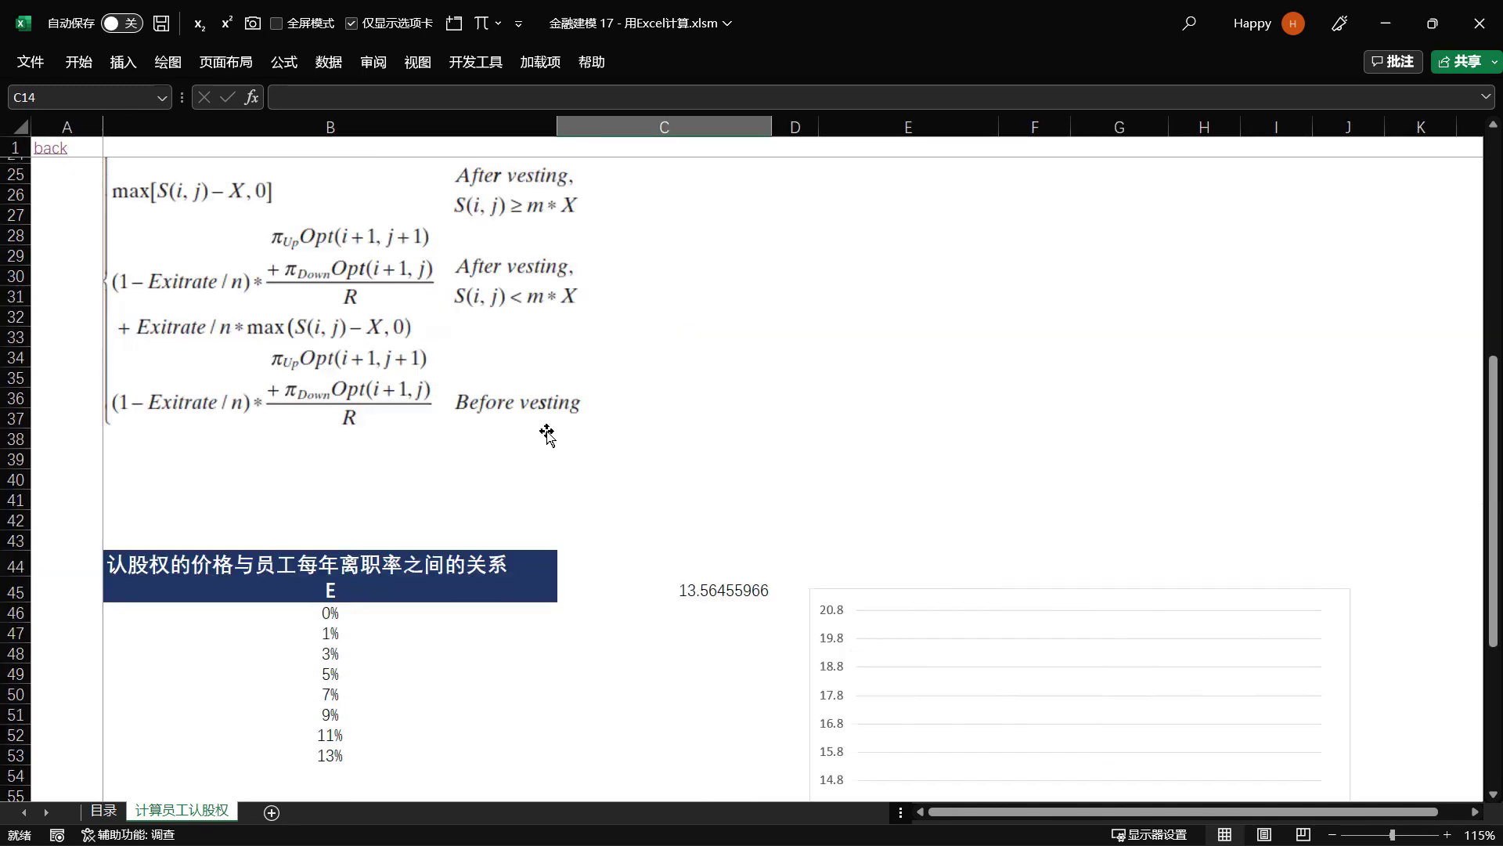
scroll(548, 434, up, 7)
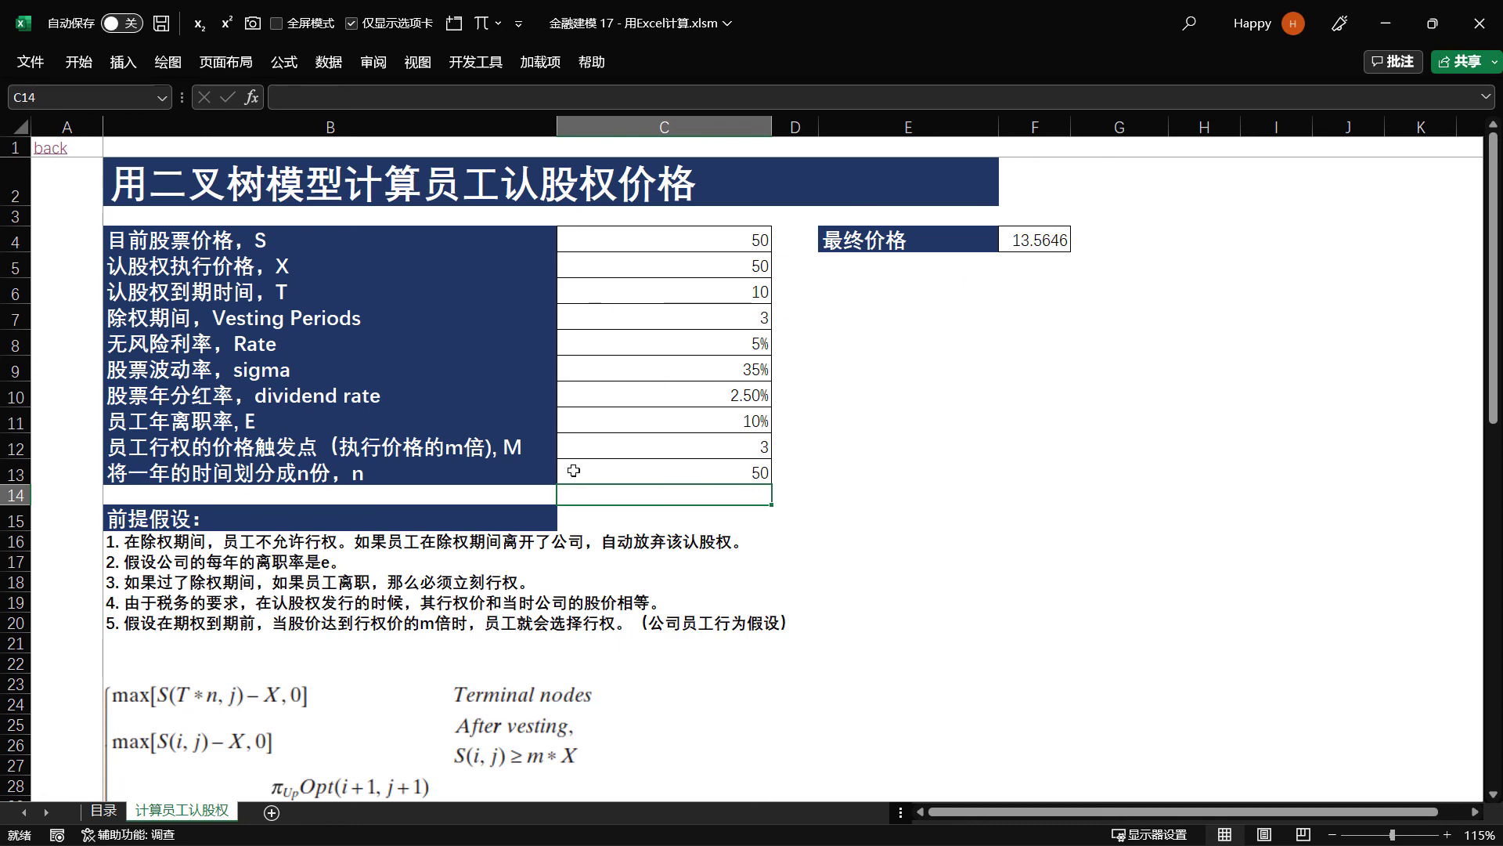
scroll(653, 411, down, 6)
scroll(597, 437, down, 6)
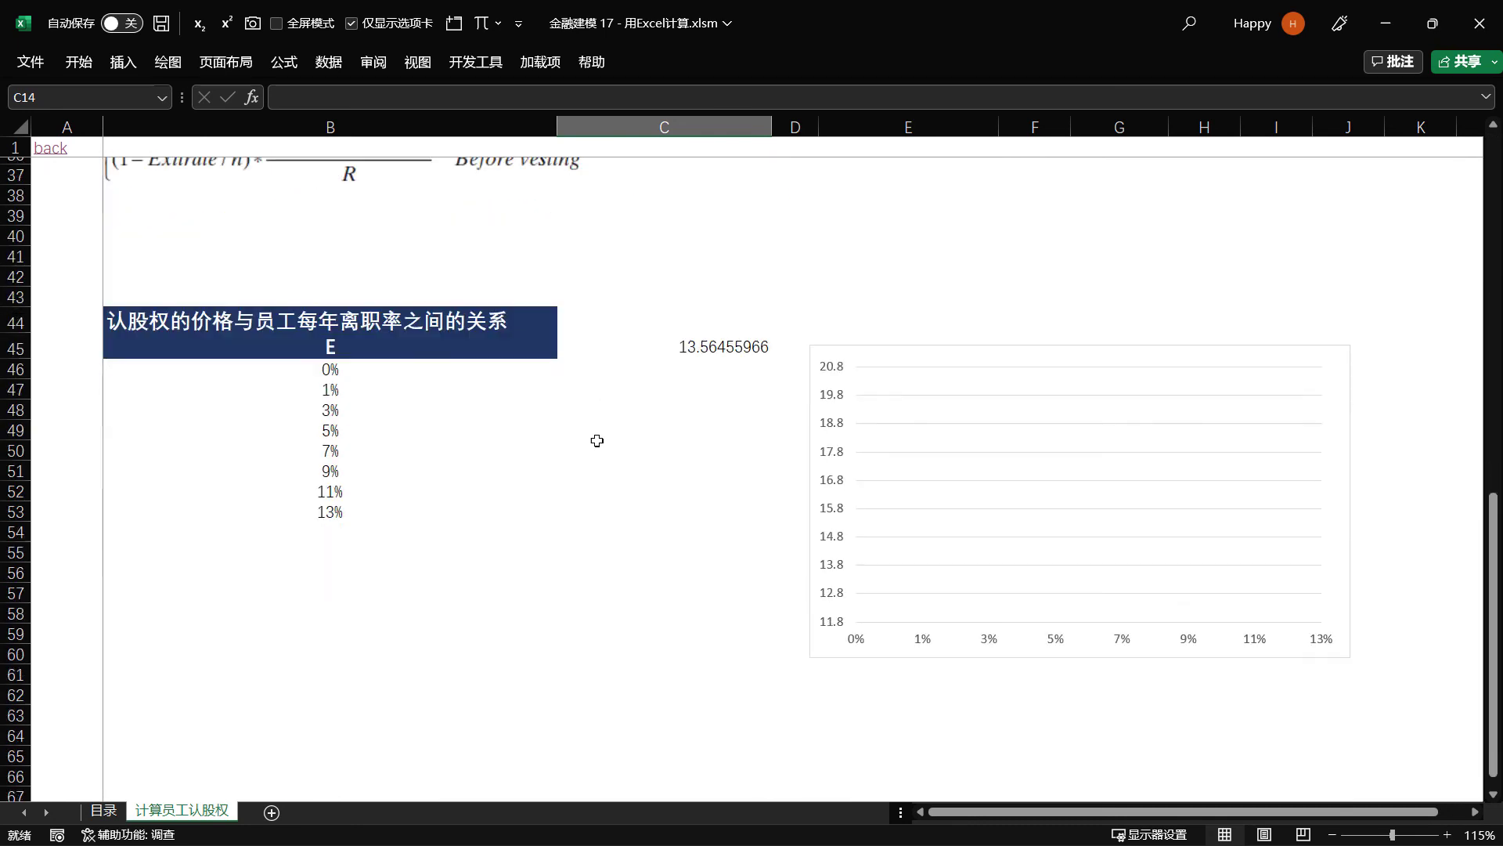
scroll(447, 329, down, 2)
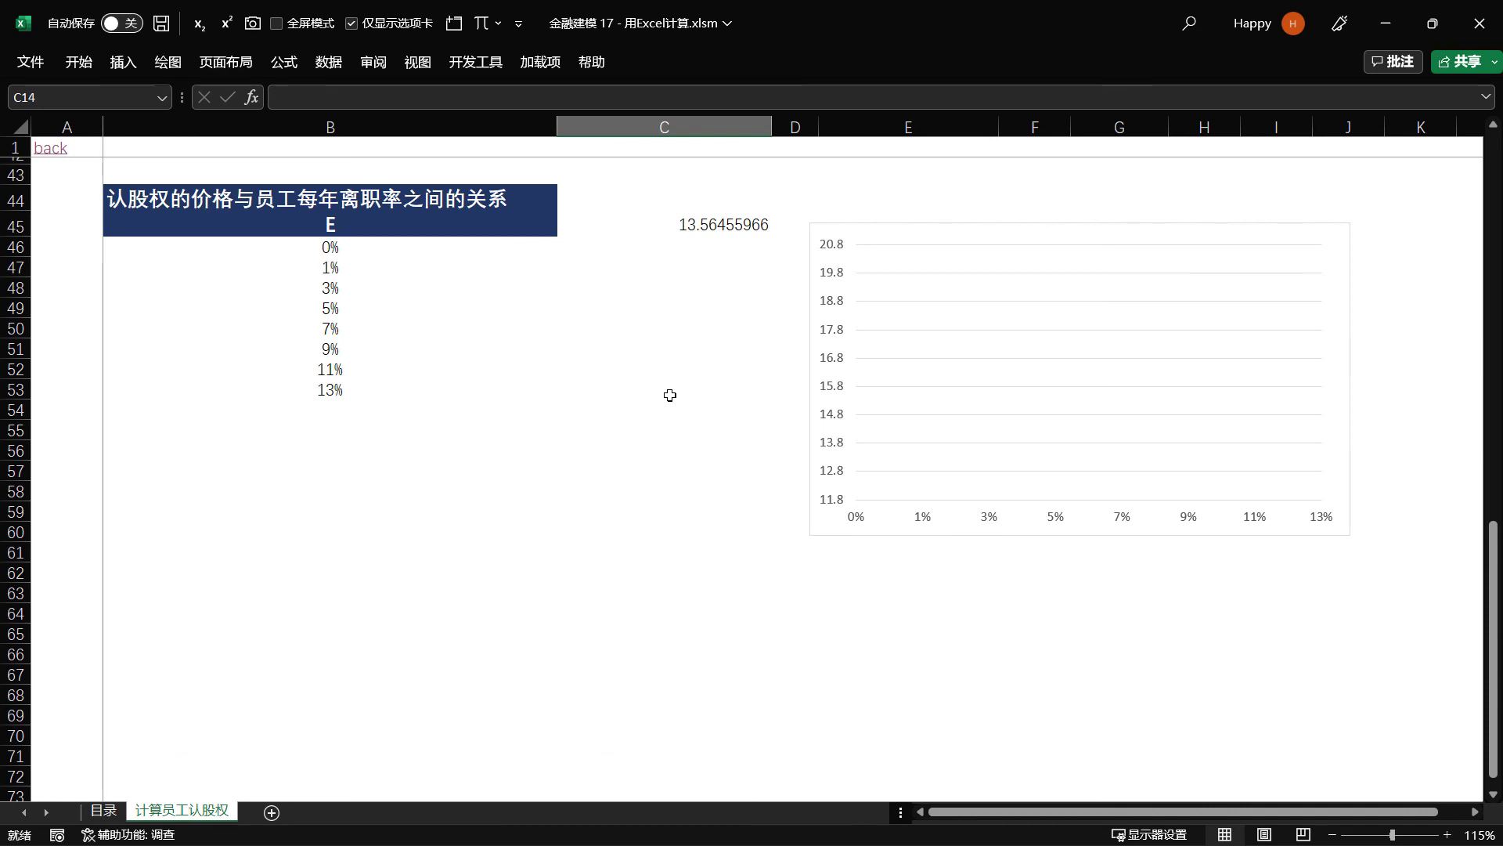
scroll(359, 342, up, 1)
scroll(183, 335, up, 1)
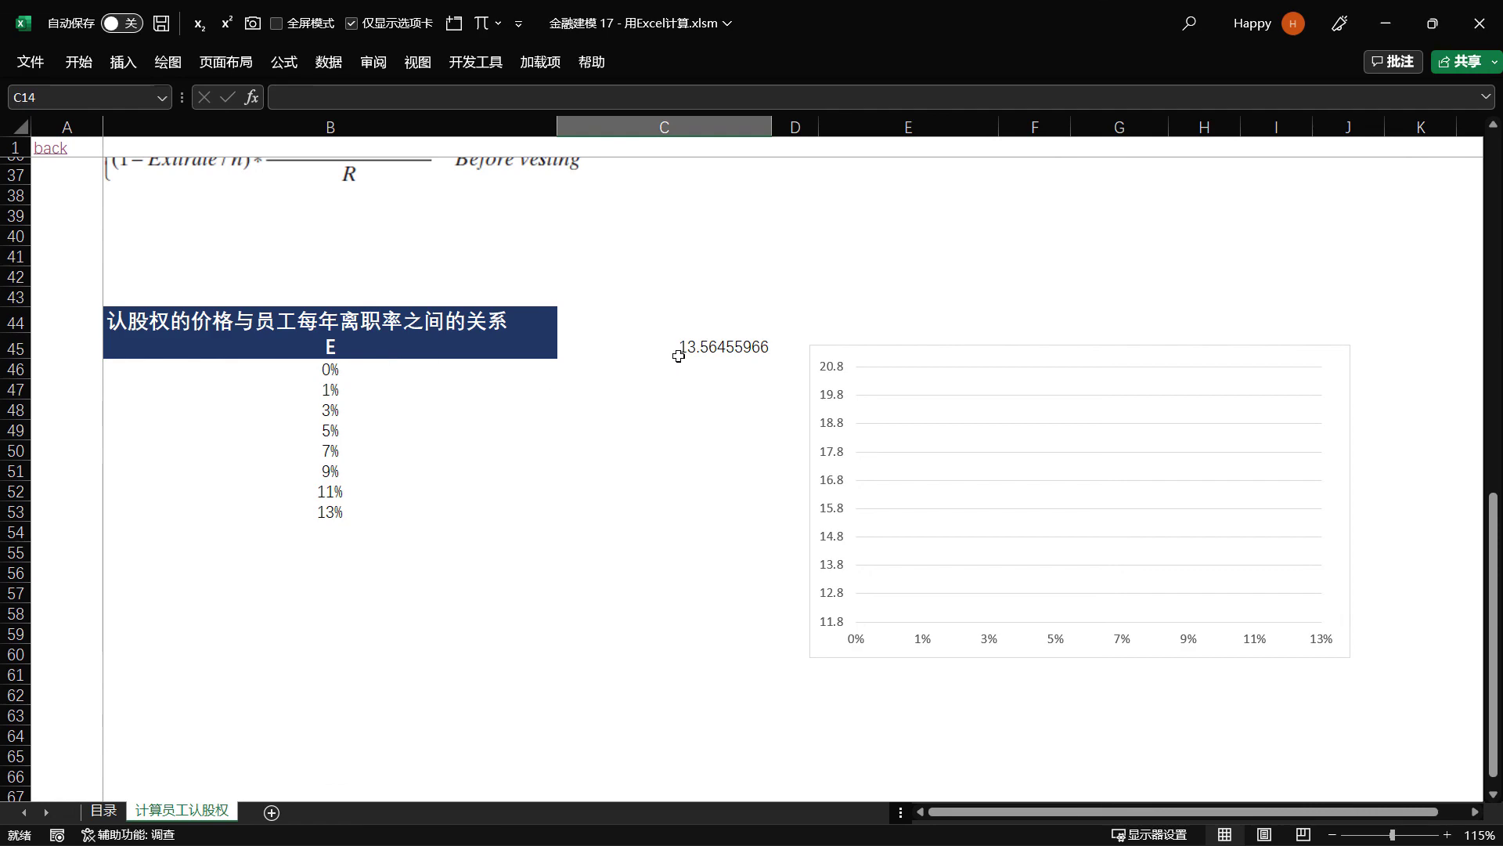
Review the exit-rate table, from the E header down to the 0% first rate.
click(345, 346)
scroll(355, 352, up, 4)
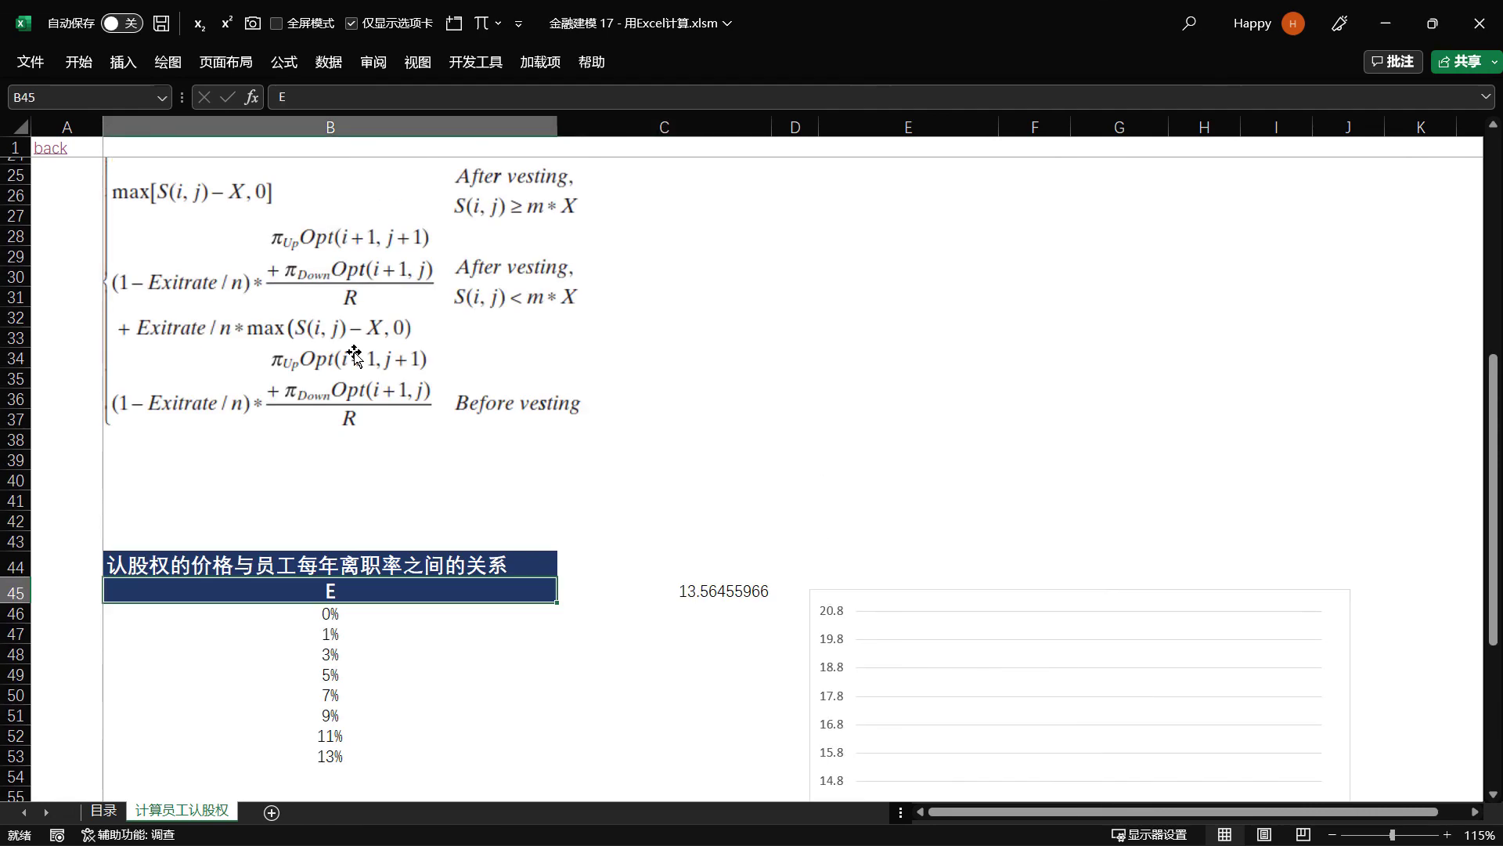
scroll(355, 355, up, 8)
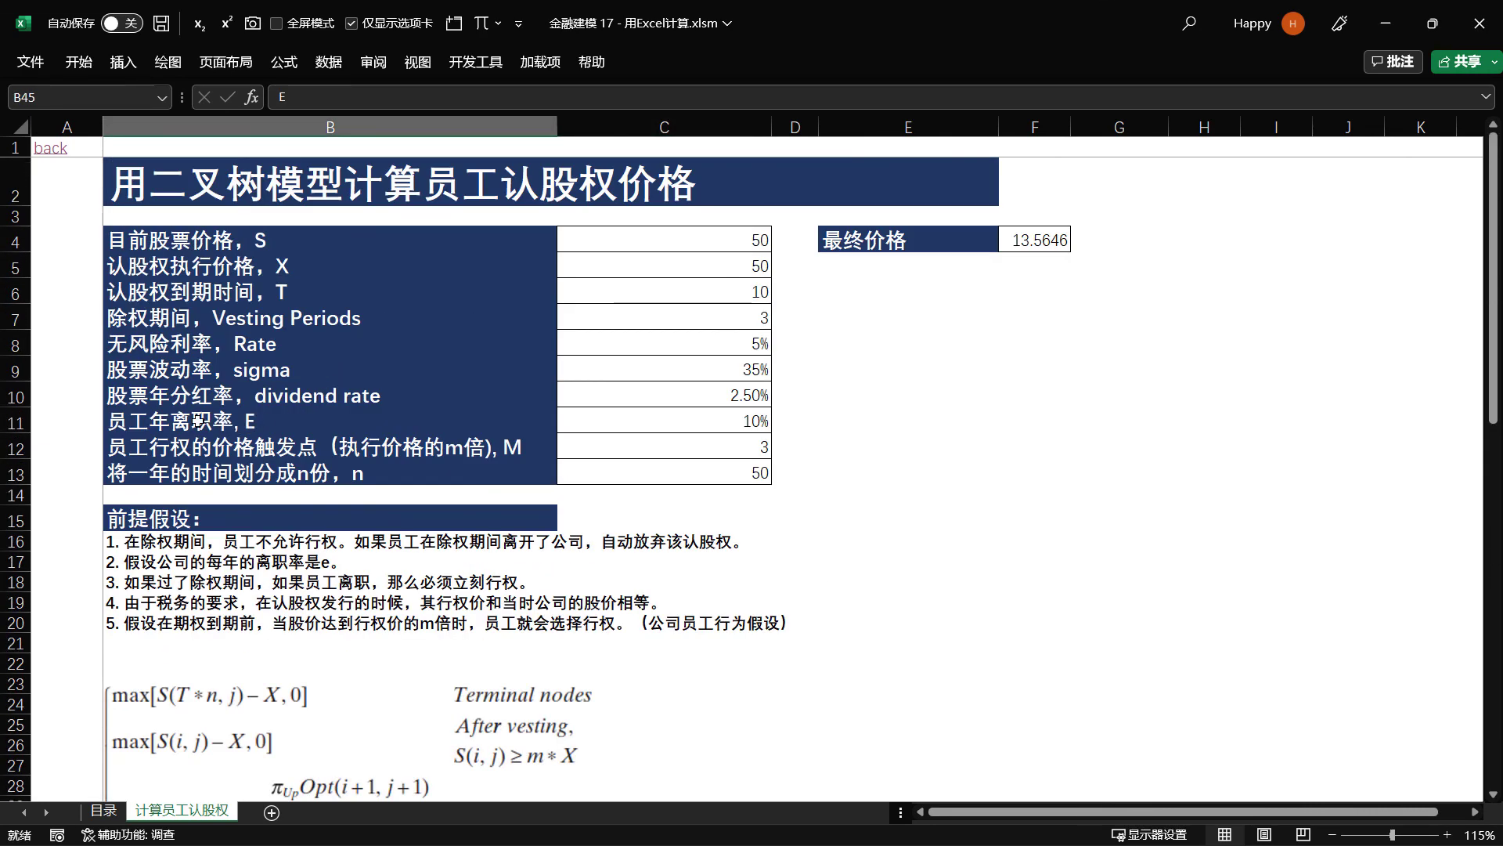
scroll(200, 421, down, 2)
scroll(207, 411, up, 2)
scroll(939, 282, down, 4)
scroll(782, 326, down, 6)
scroll(548, 423, down, 1)
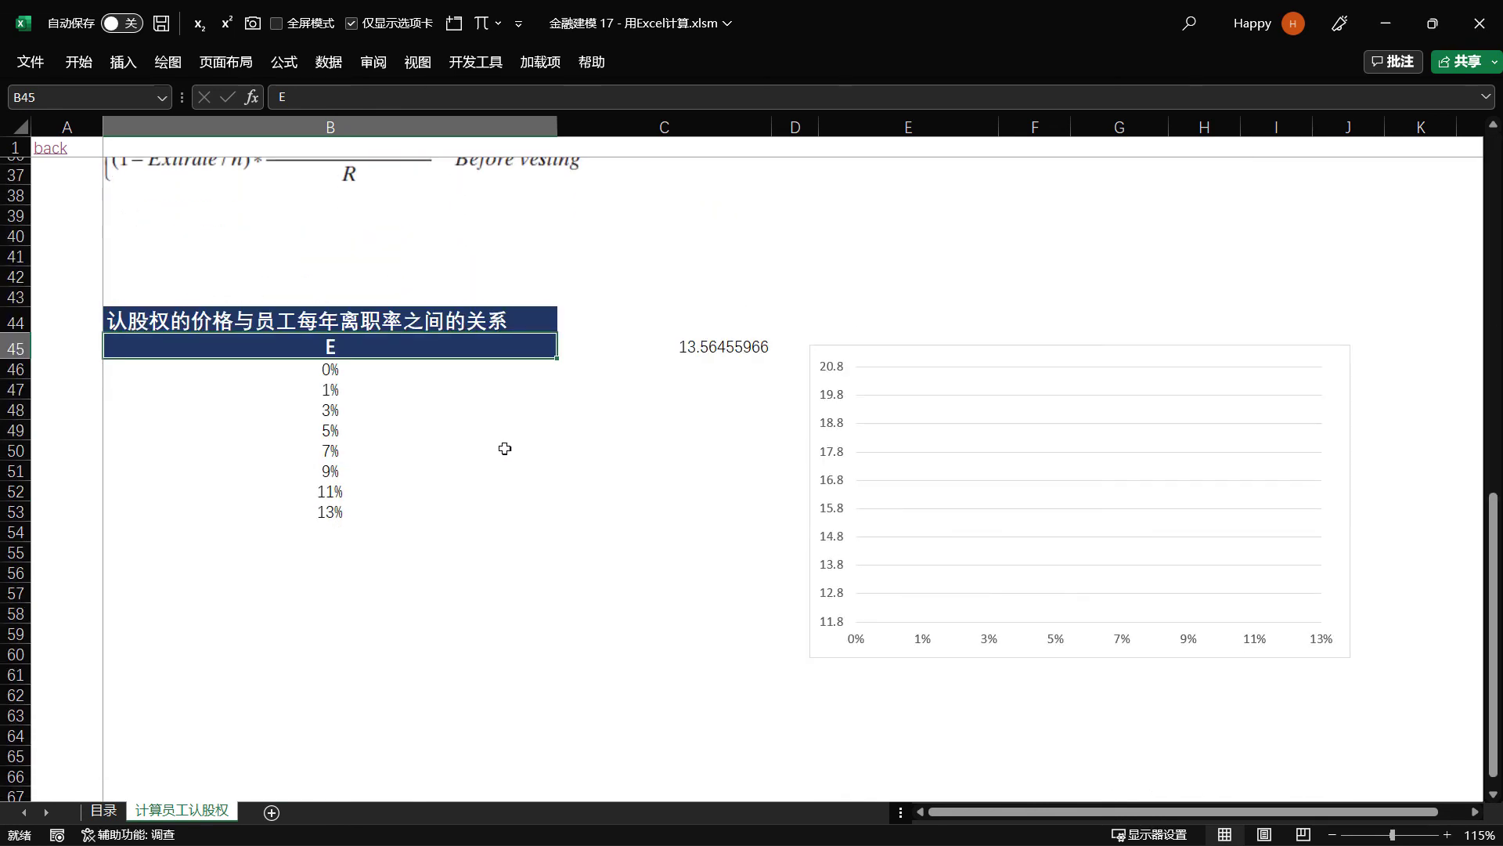
click(339, 373)
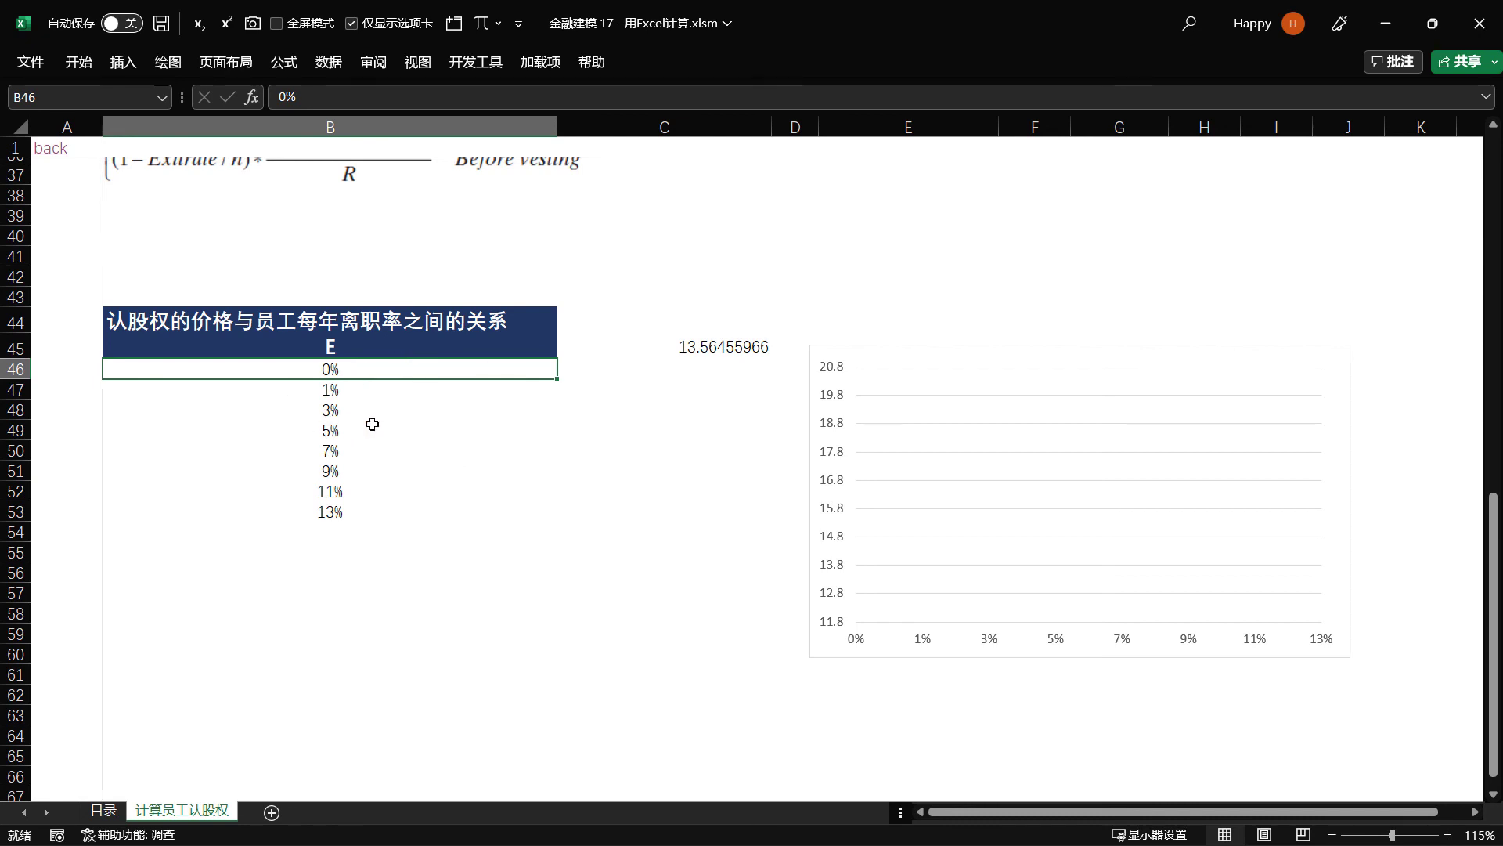
Link C45 to the final option price with =F4, showing 13.56455966.
click(694, 351)
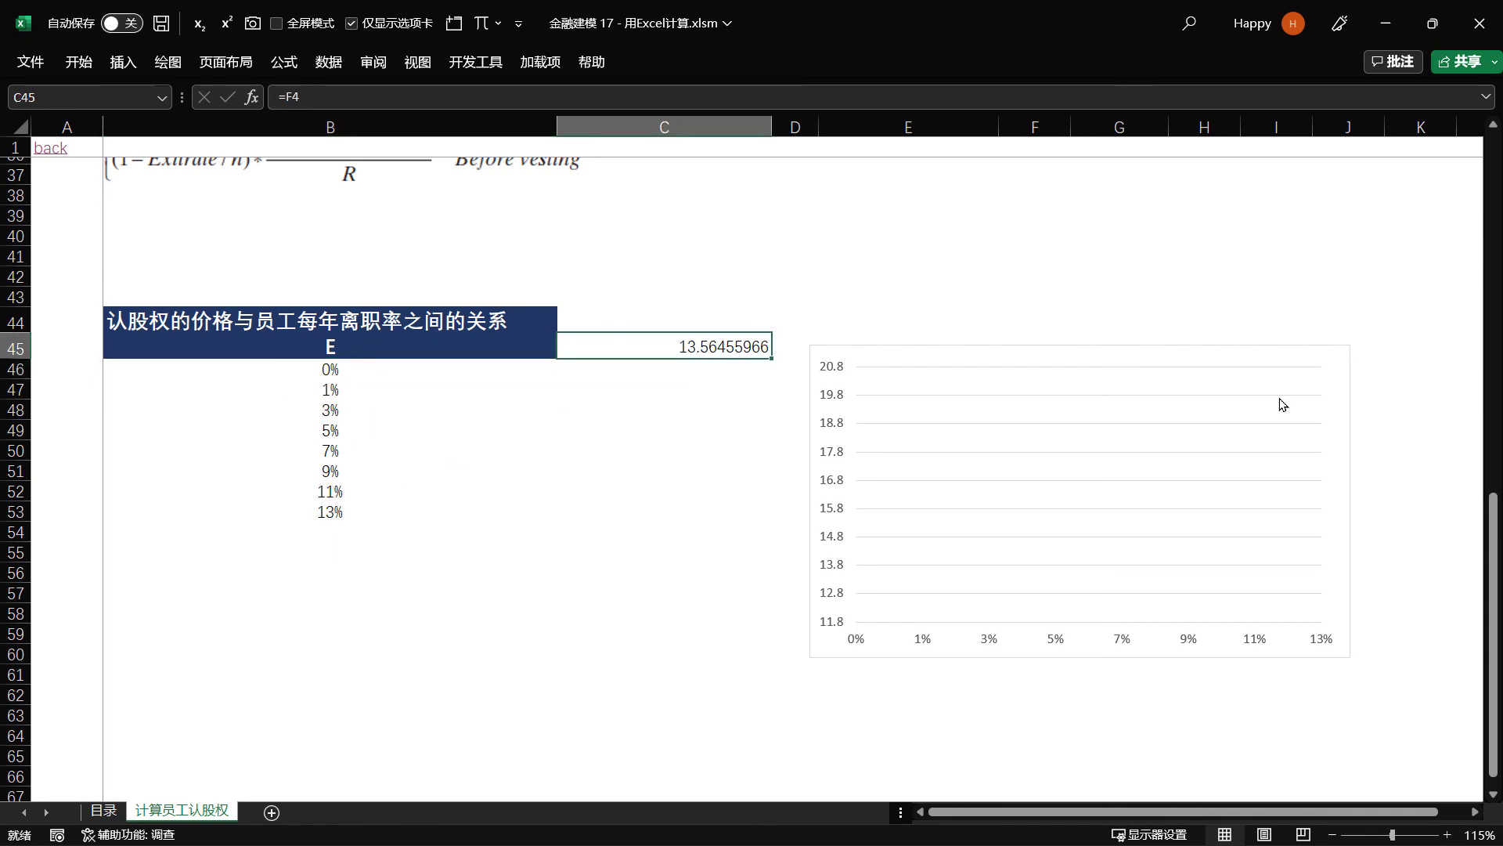
text(=)
scroll(906, 369, up, 8)
scroll(906, 369, up, 4)
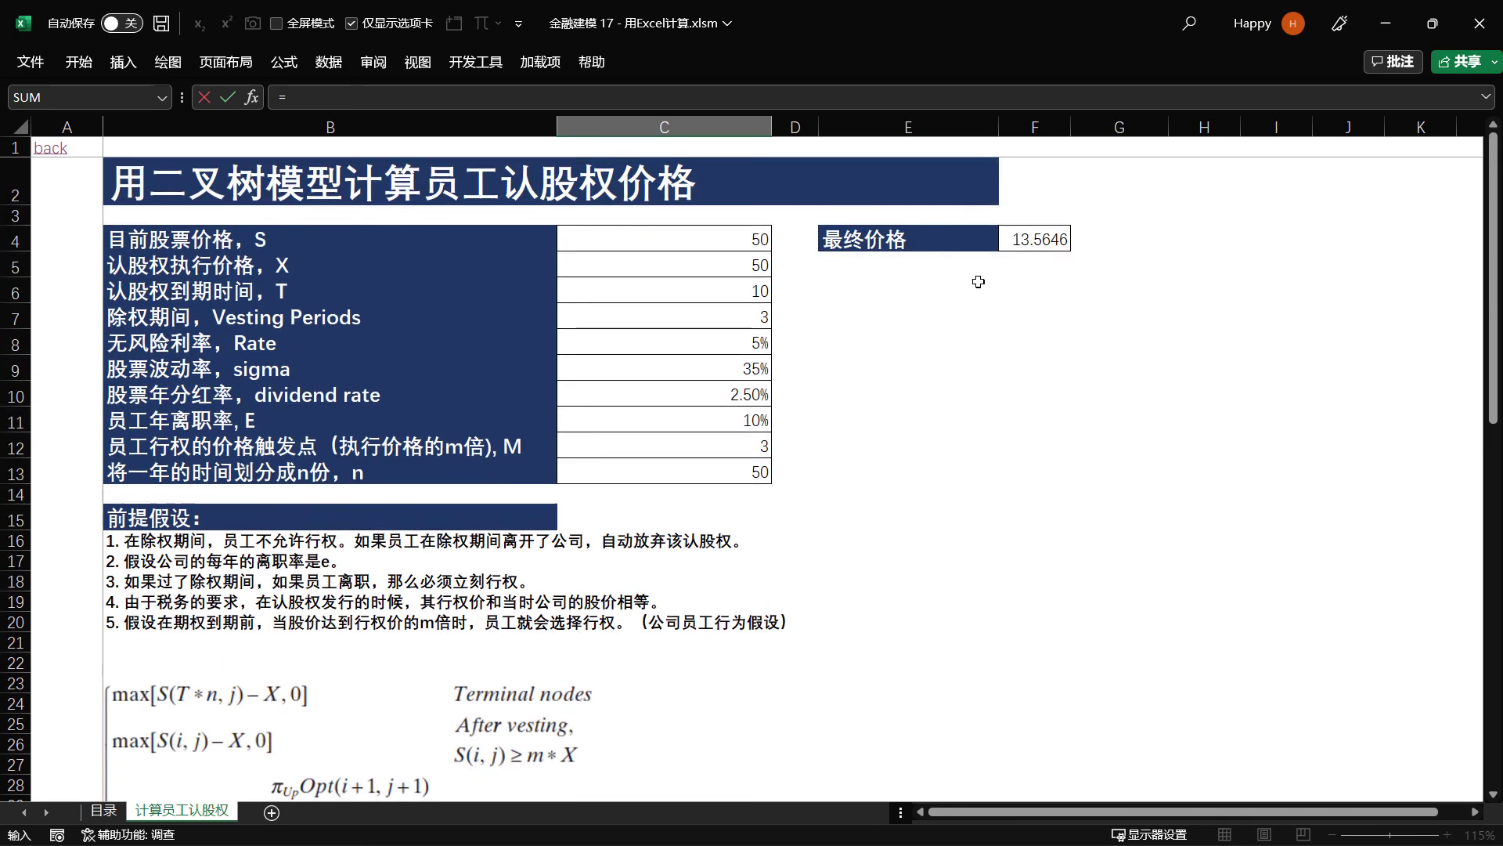
click(1029, 236)
key(Return)
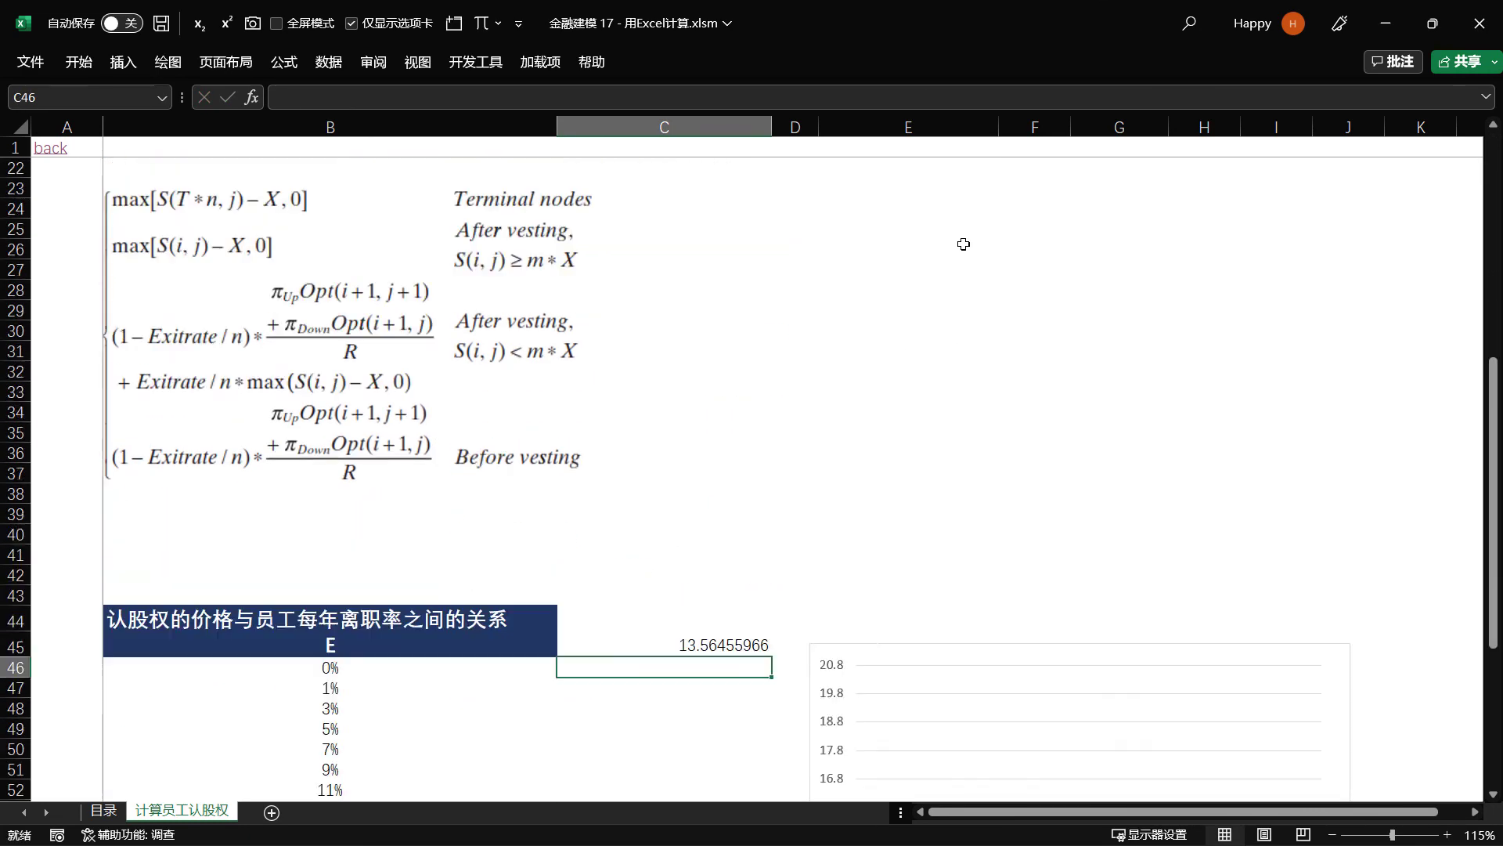
Select the exit-rate table B45:C53 down to the 13% row.
key(Left)
key(Up)
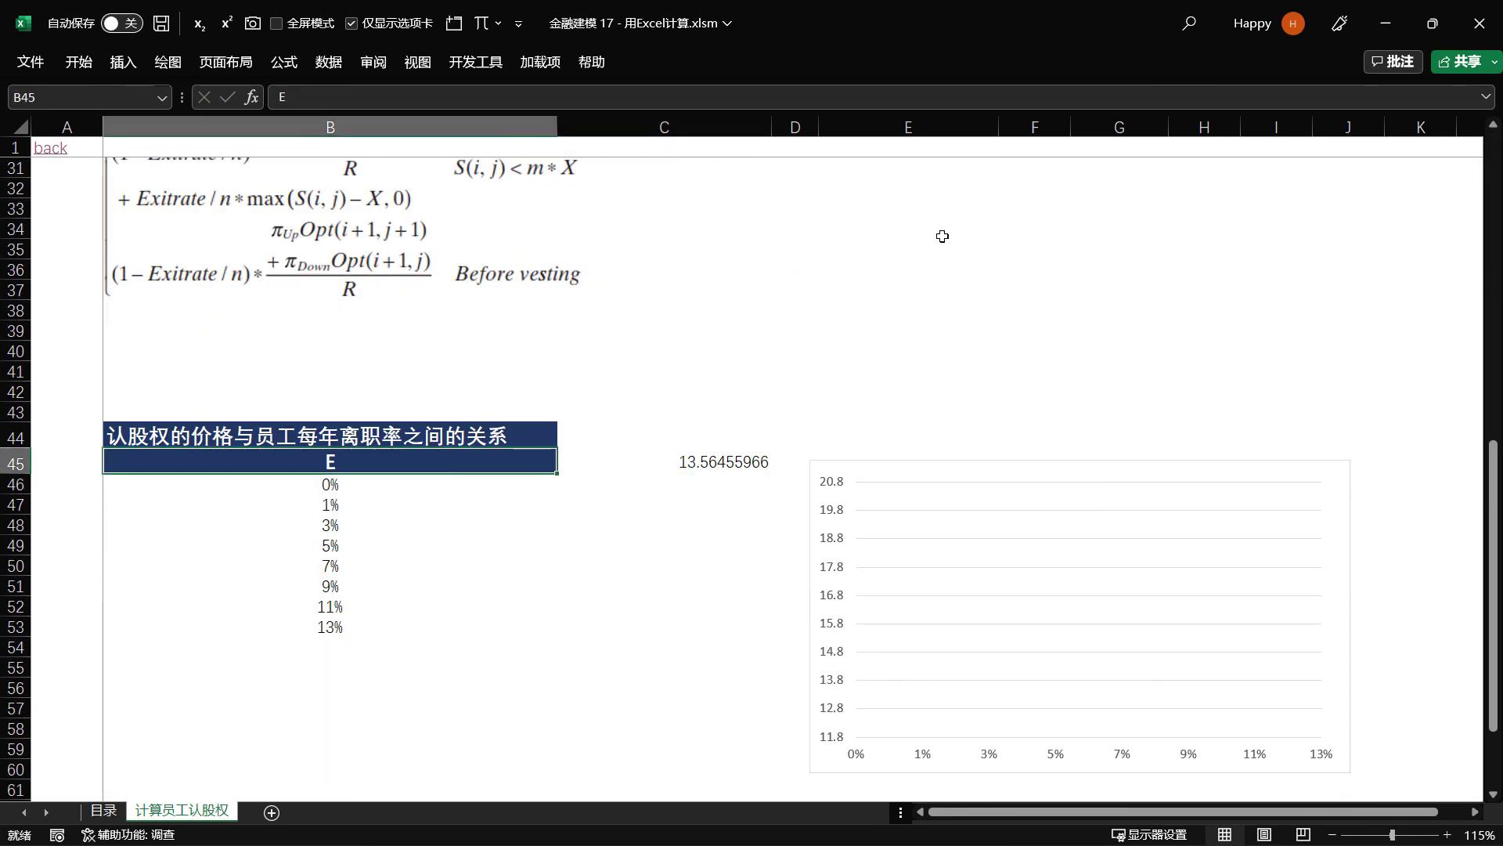
key(ctrl+shift+Down)
key(shift+Right)
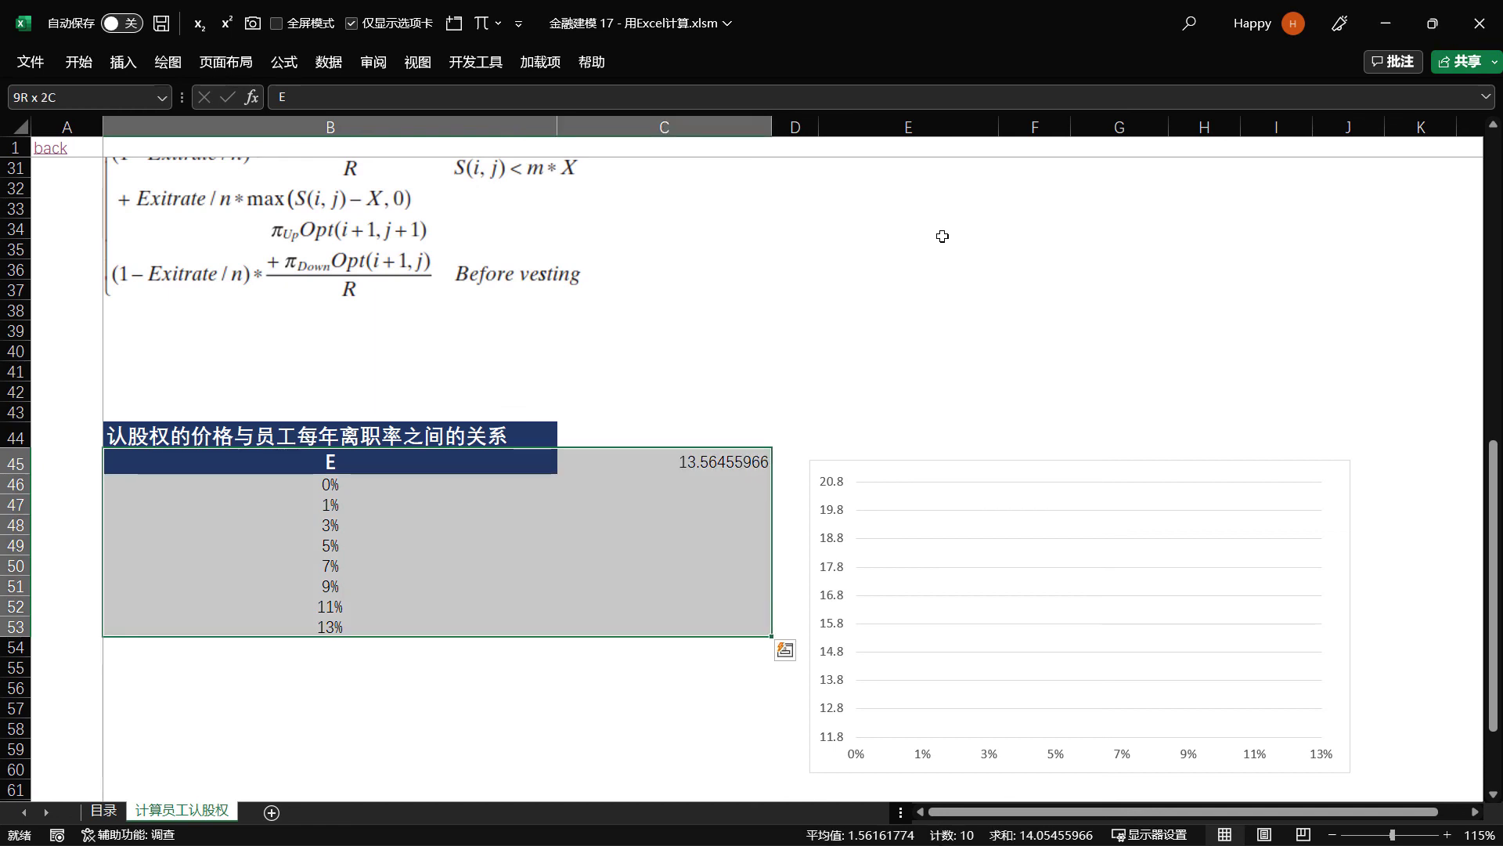
Fill the data table using $C$11 as input cell, giving prices from 20.17319087 down to 12.10394281.
key(alt)
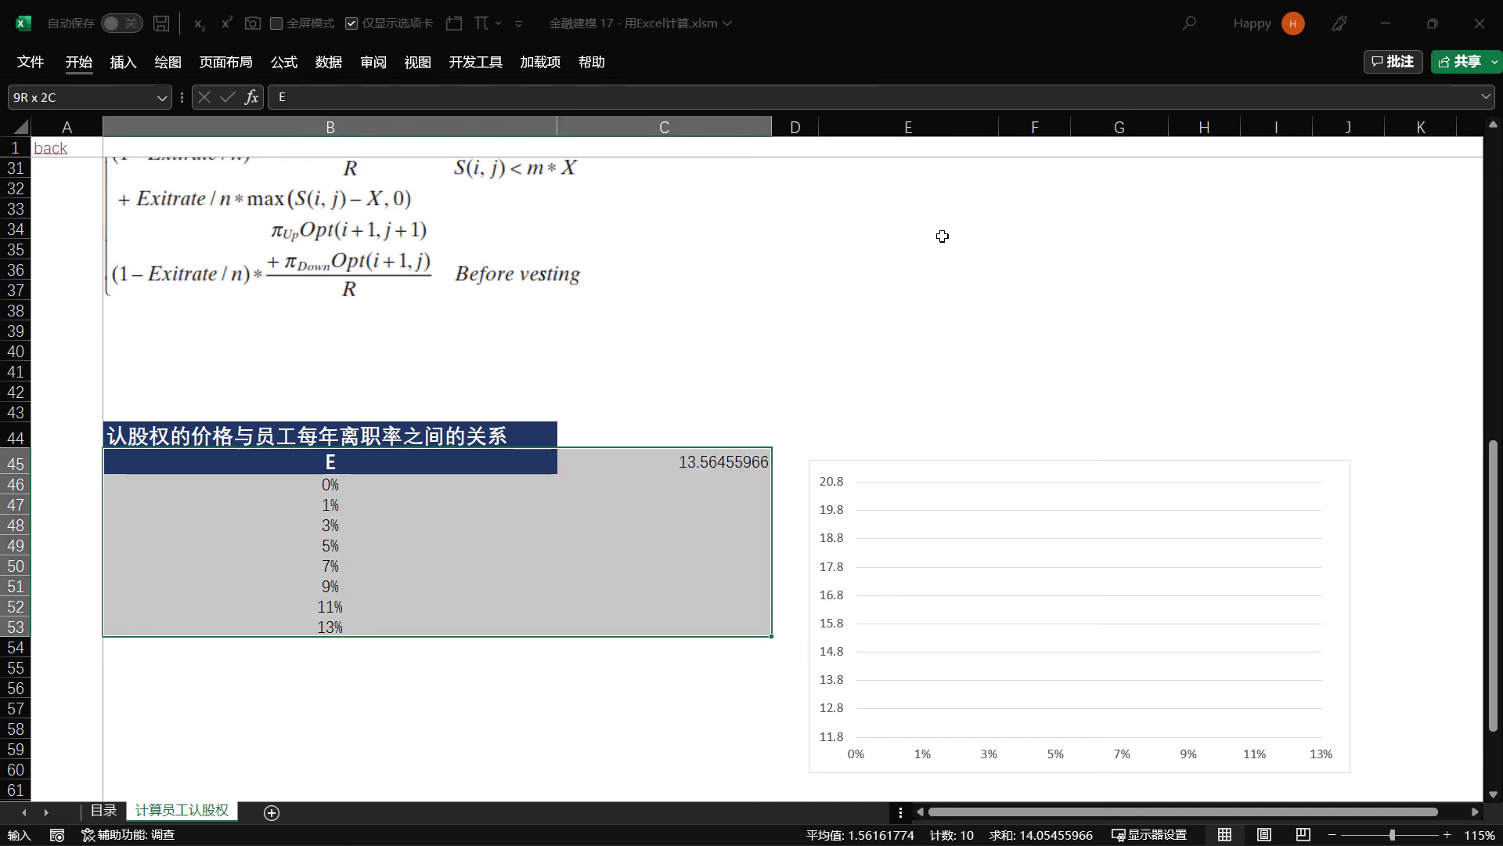
key(a)
key(w)
key(t)
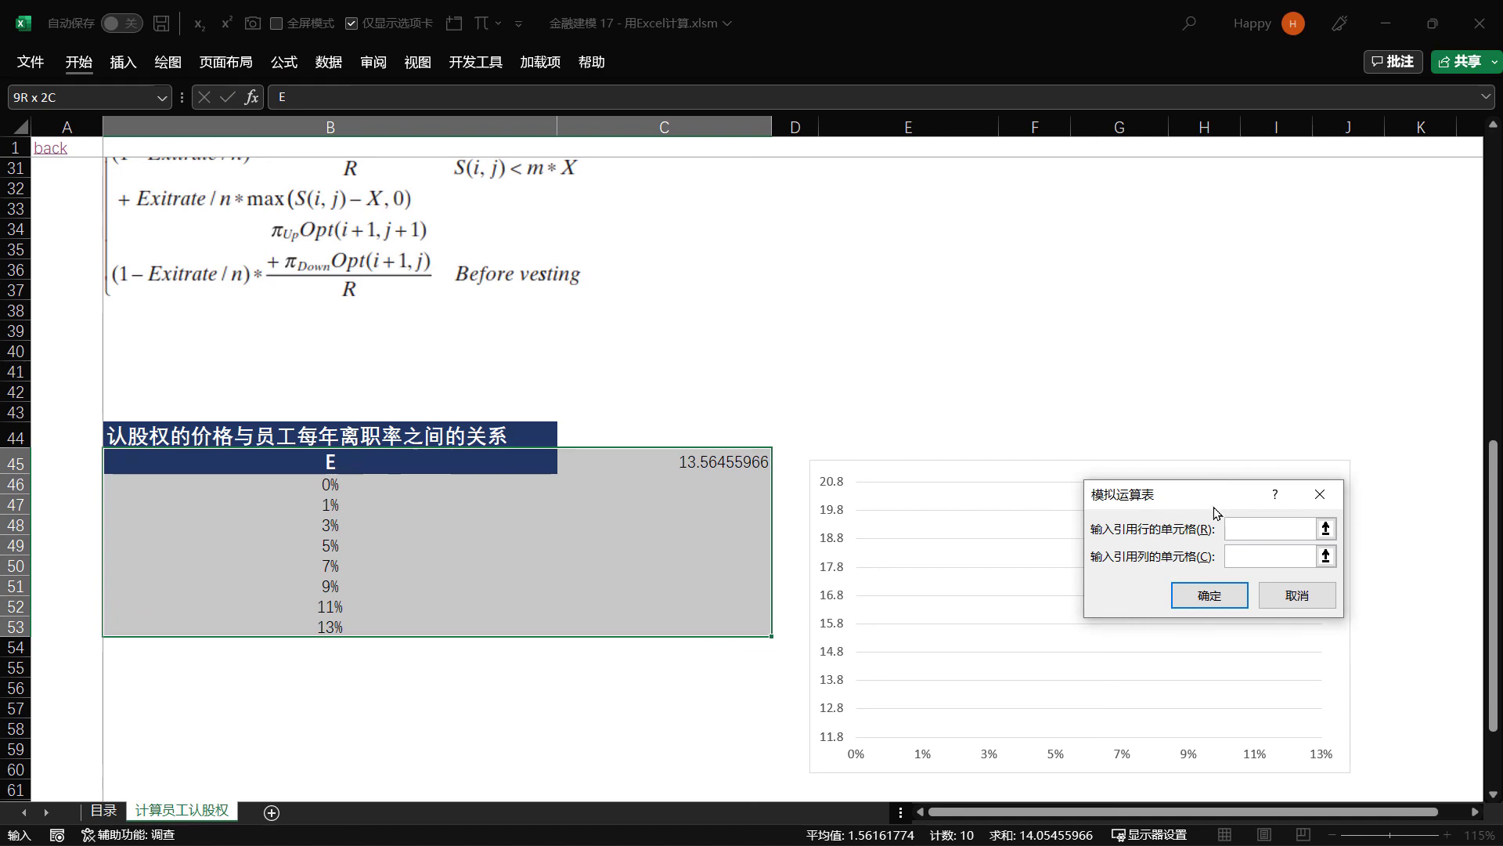
mouse_move(1219, 494)
mouse_down()
mouse_move(892, 292)
mouse_move(1007, 323)
mouse_up()
scroll(787, 277, up, 5)
scroll(787, 276, up, 4)
scroll(787, 276, up, 1)
scroll(765, 495, down, 3)
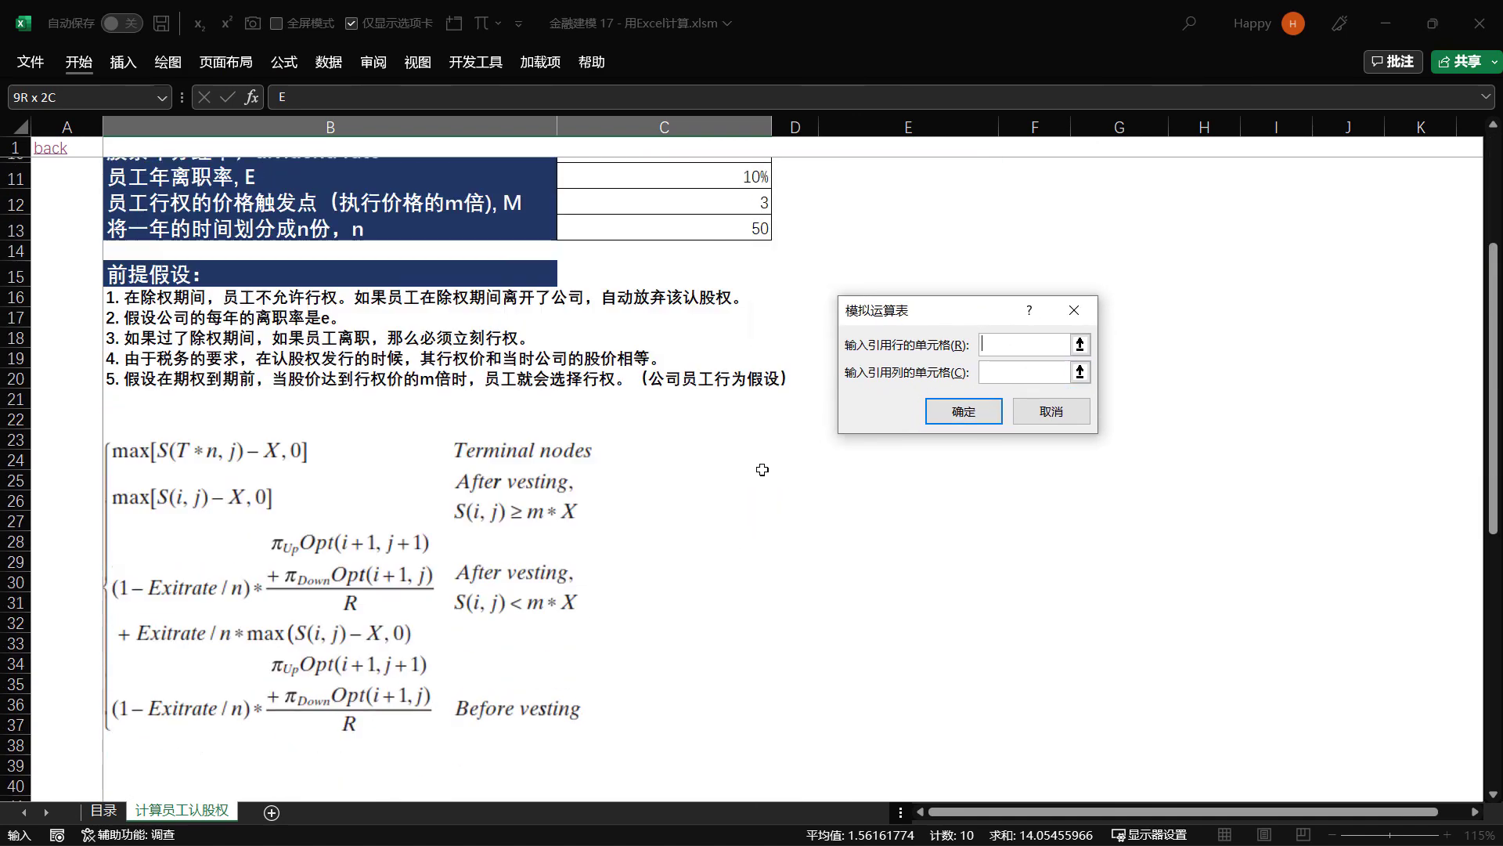
scroll(766, 495, down, 5)
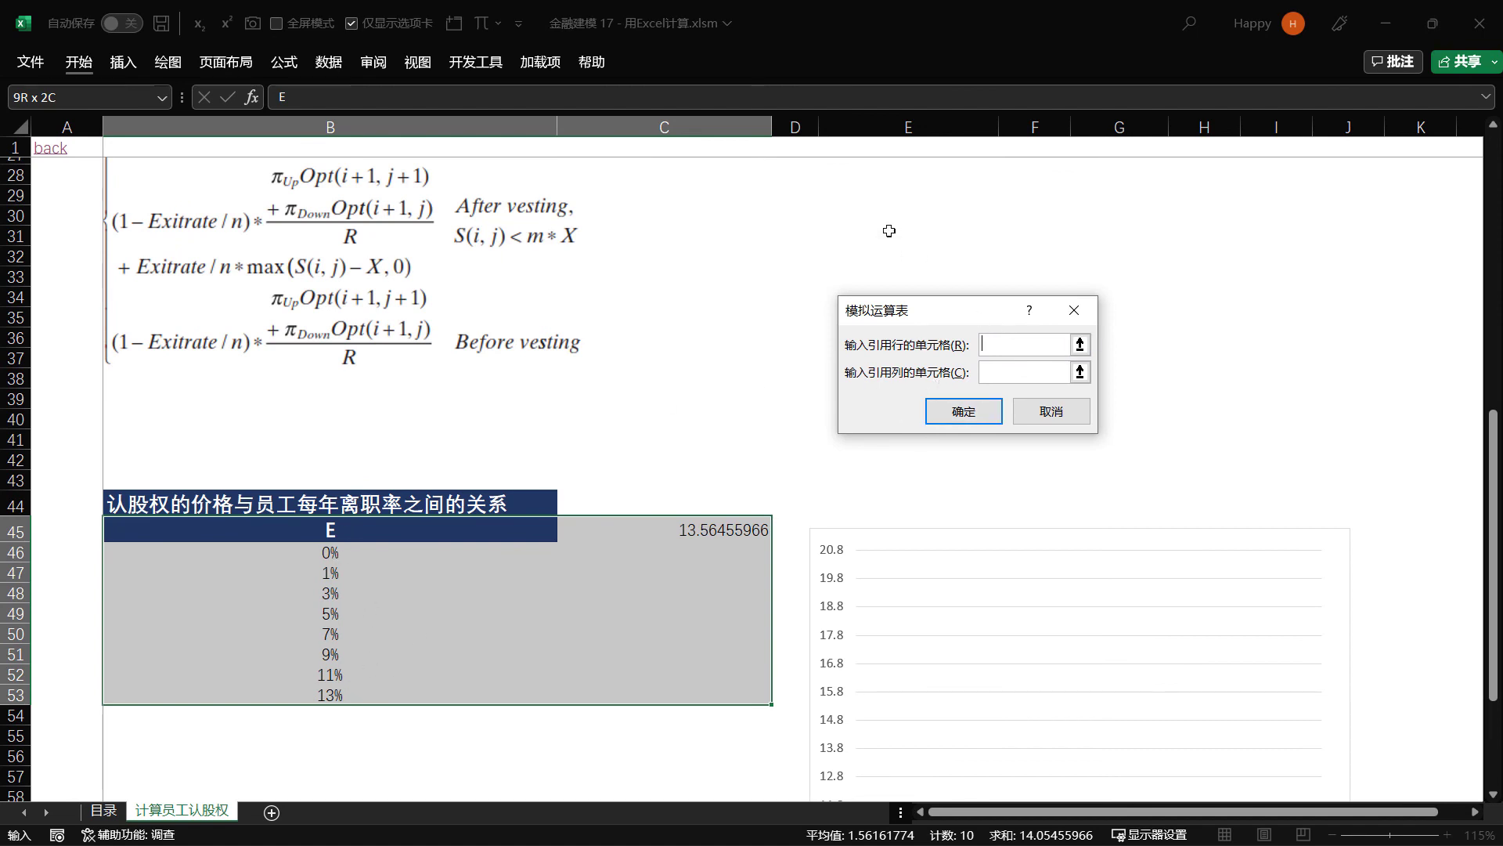
scroll(705, 407, up, 5)
scroll(670, 416, up, 4)
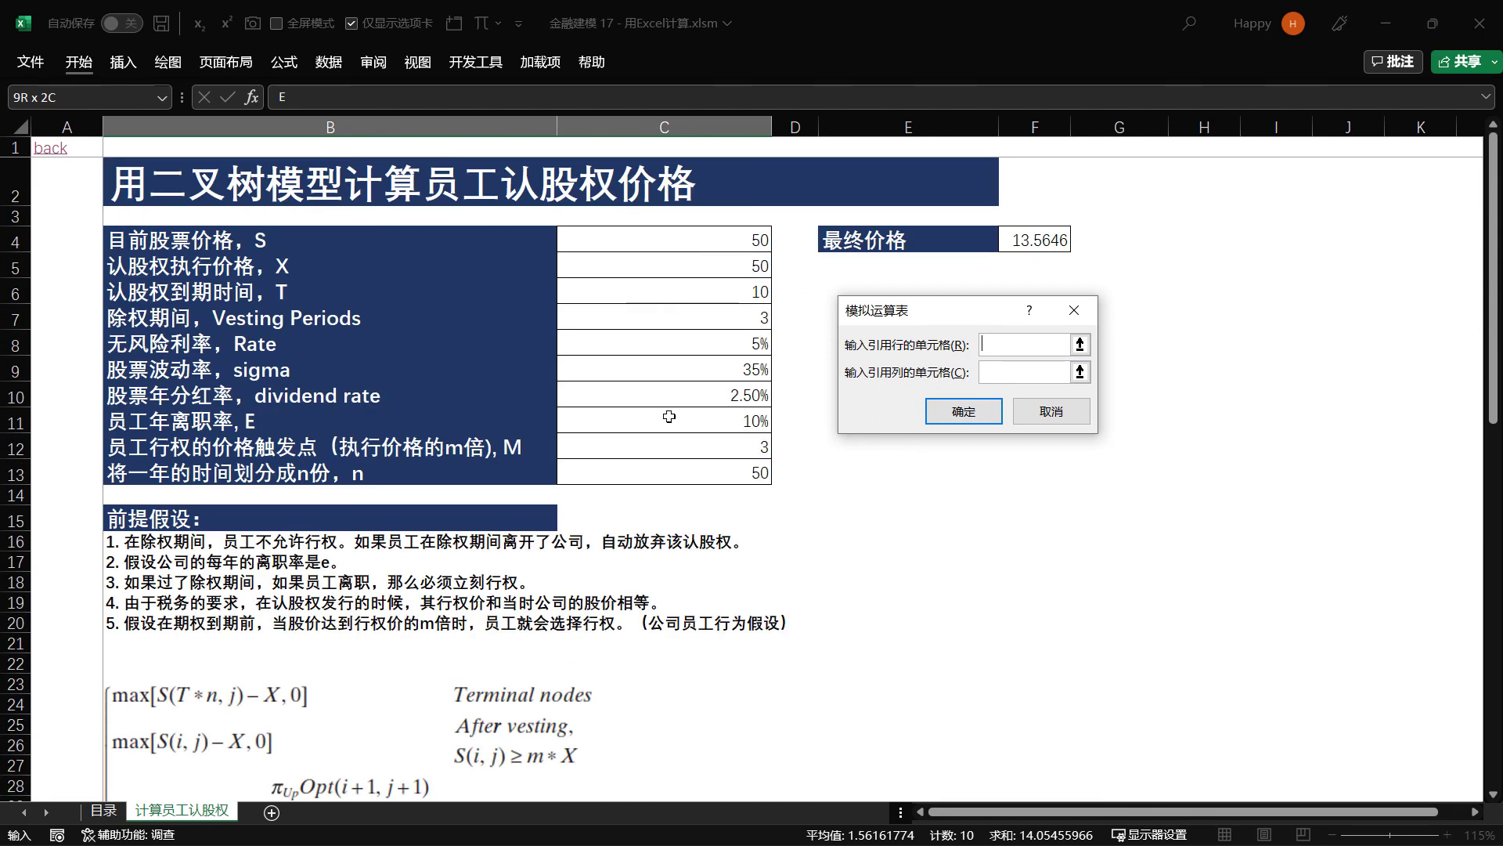
click(712, 425)
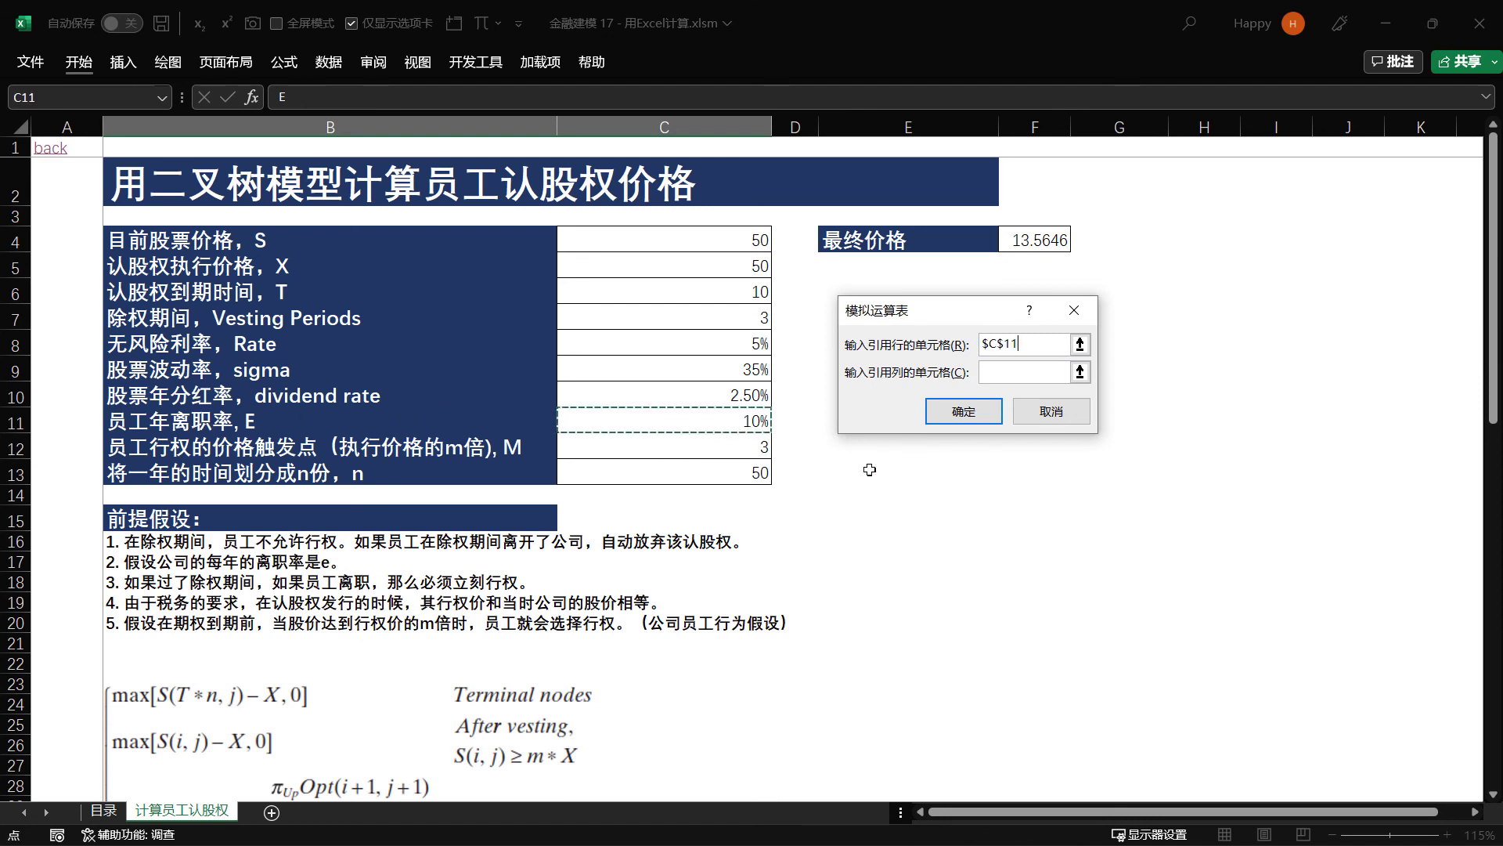
click(963, 411)
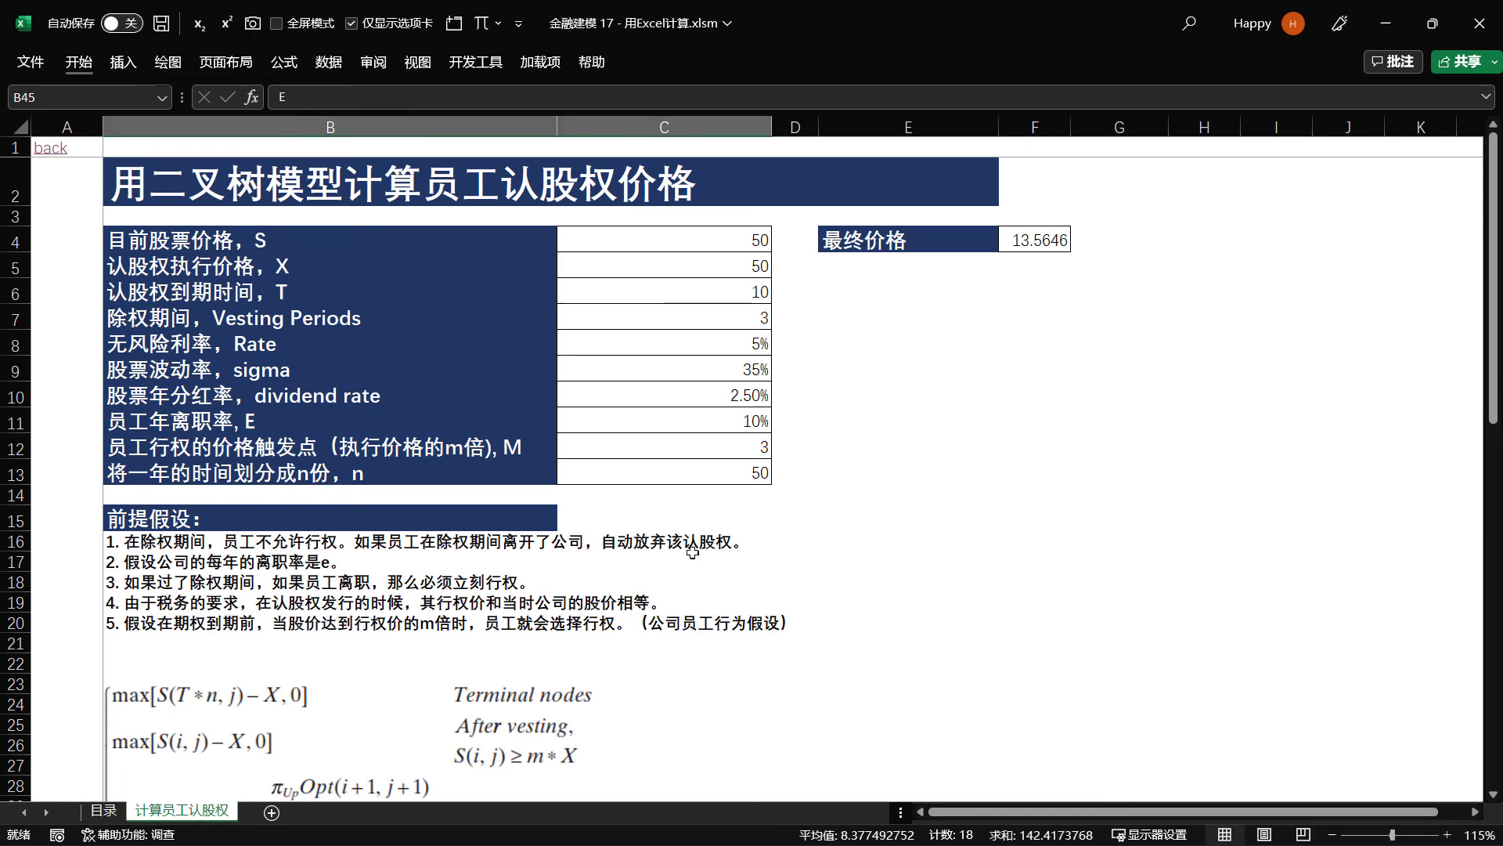
scroll(693, 553, down, 2)
scroll(692, 553, down, 2)
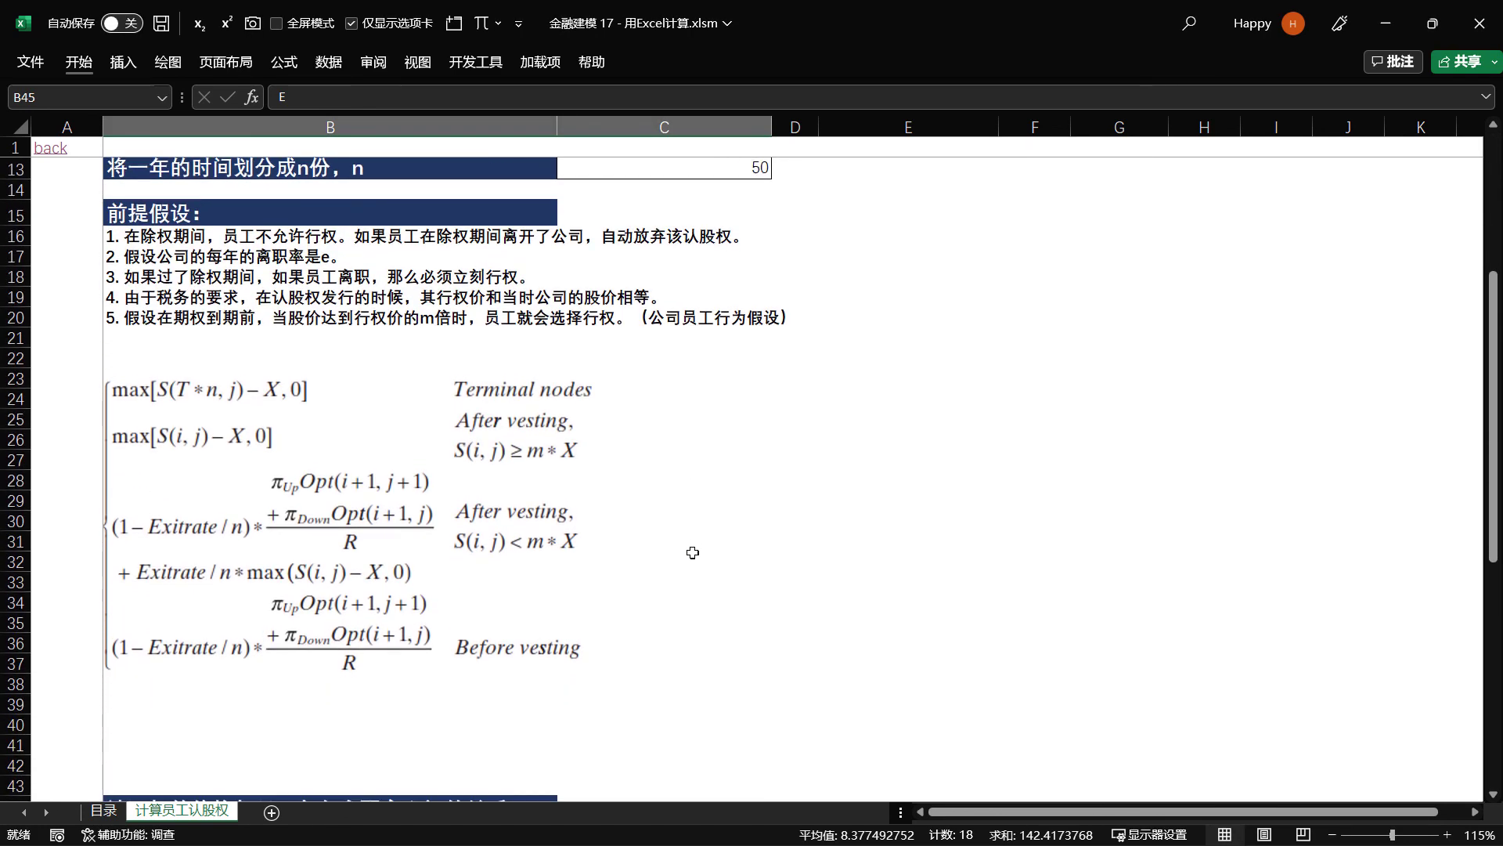
scroll(693, 553, down, 1)
scroll(693, 553, down, 7)
click(699, 600)
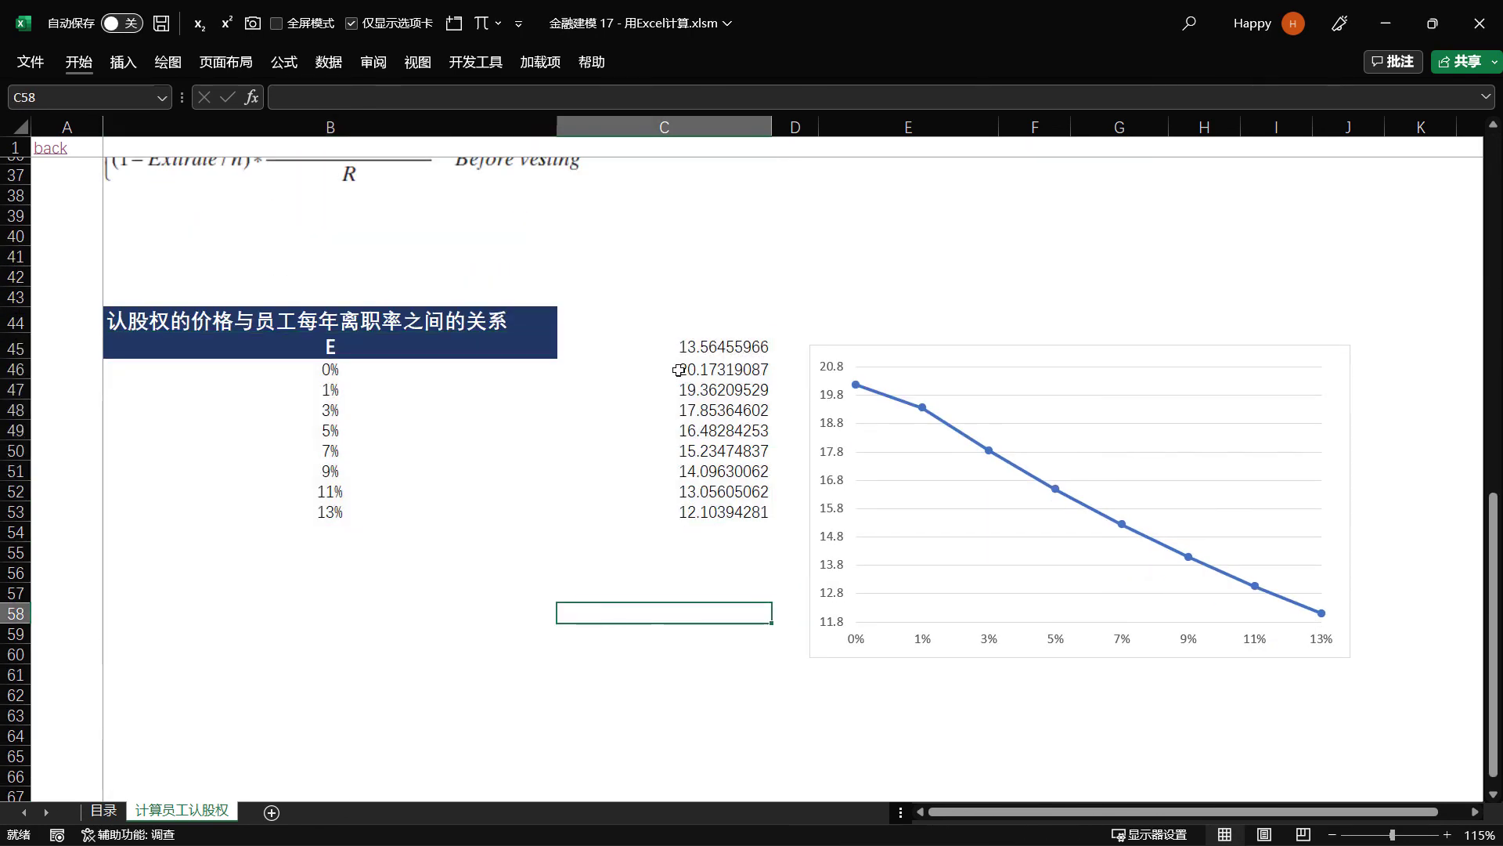
click(408, 491)
click(352, 410)
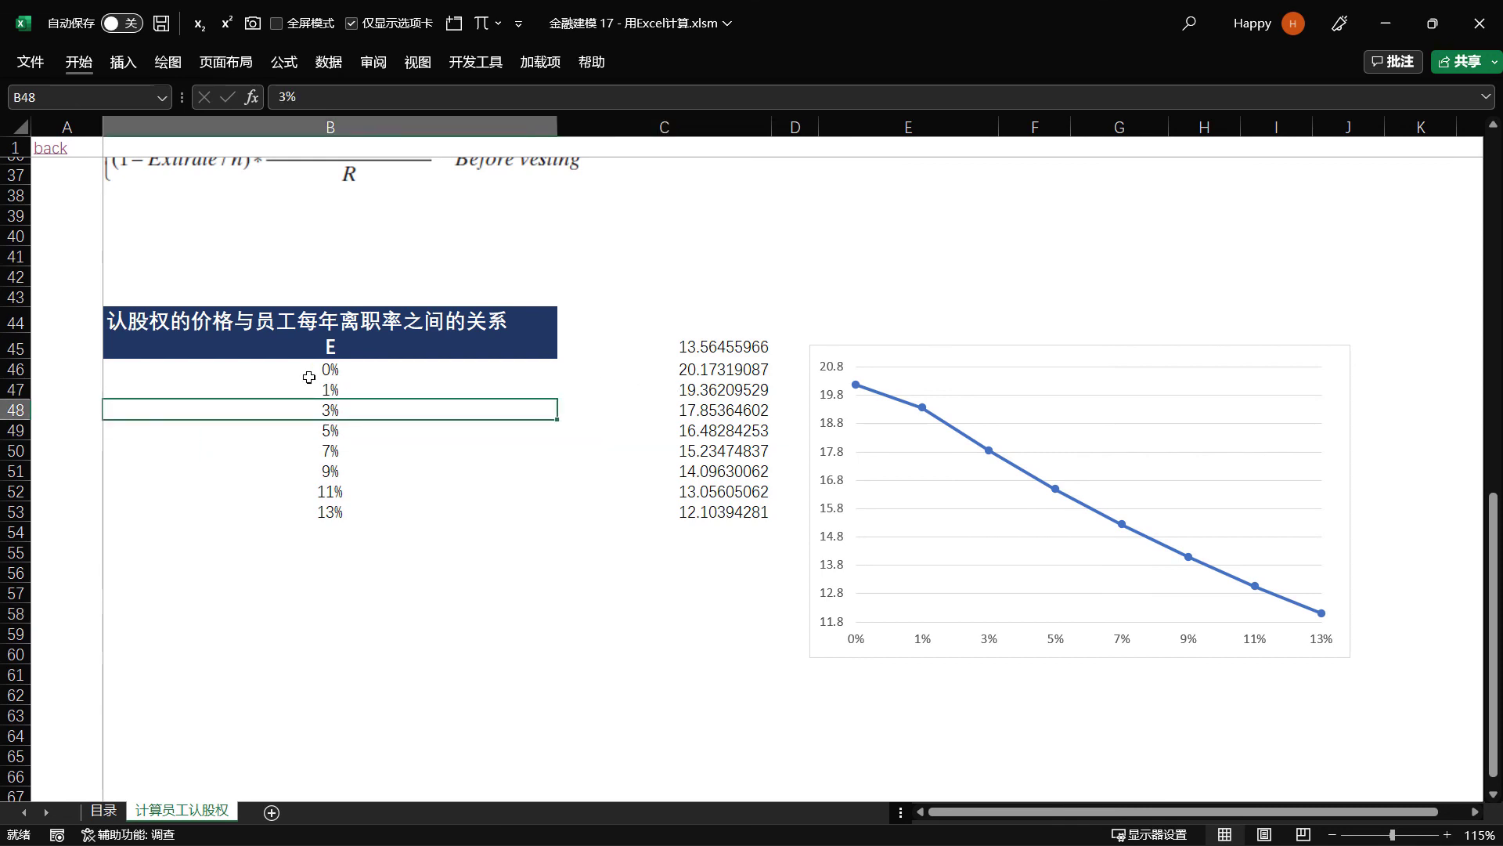
mouse_move(310, 371)
mouse_down()
mouse_move(406, 409)
mouse_move(447, 503)
mouse_move(624, 513)
mouse_up()
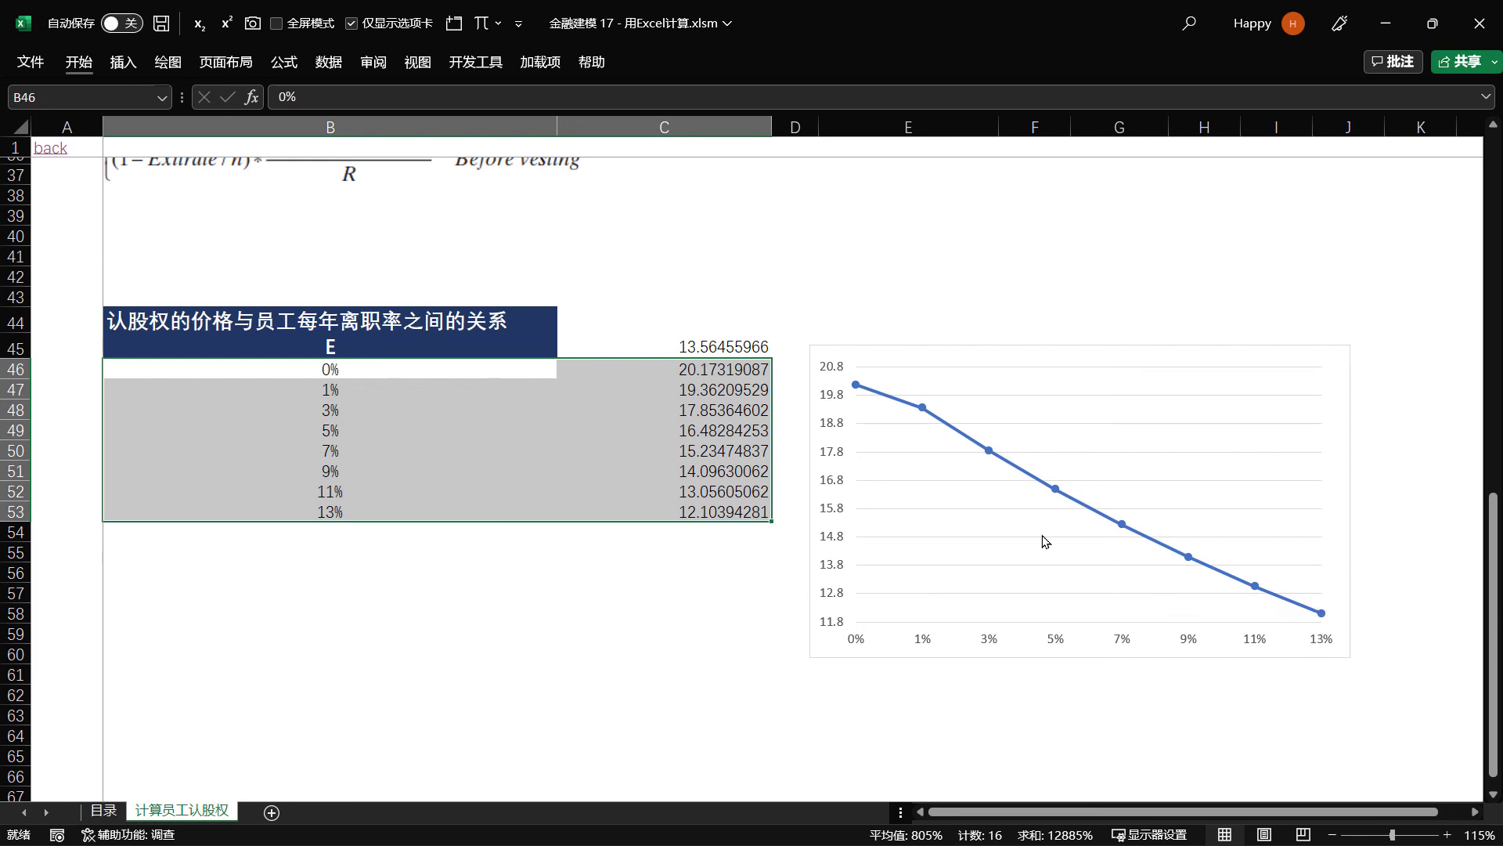
click(466, 572)
scroll(467, 571, up, 7)
scroll(443, 498, up, 5)
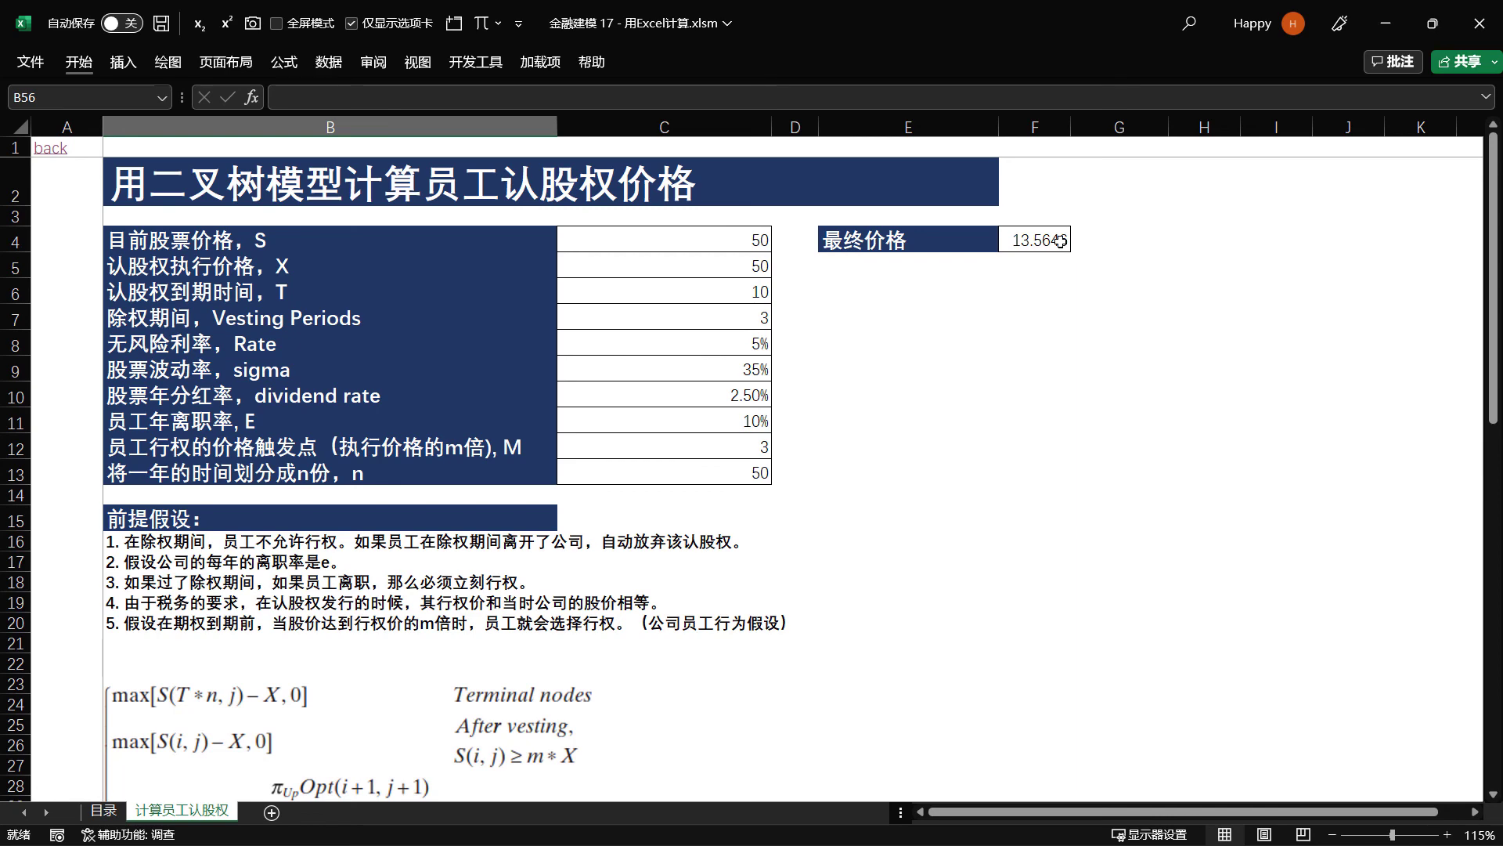
scroll(750, 598, down, 6)
scroll(649, 563, down, 4)
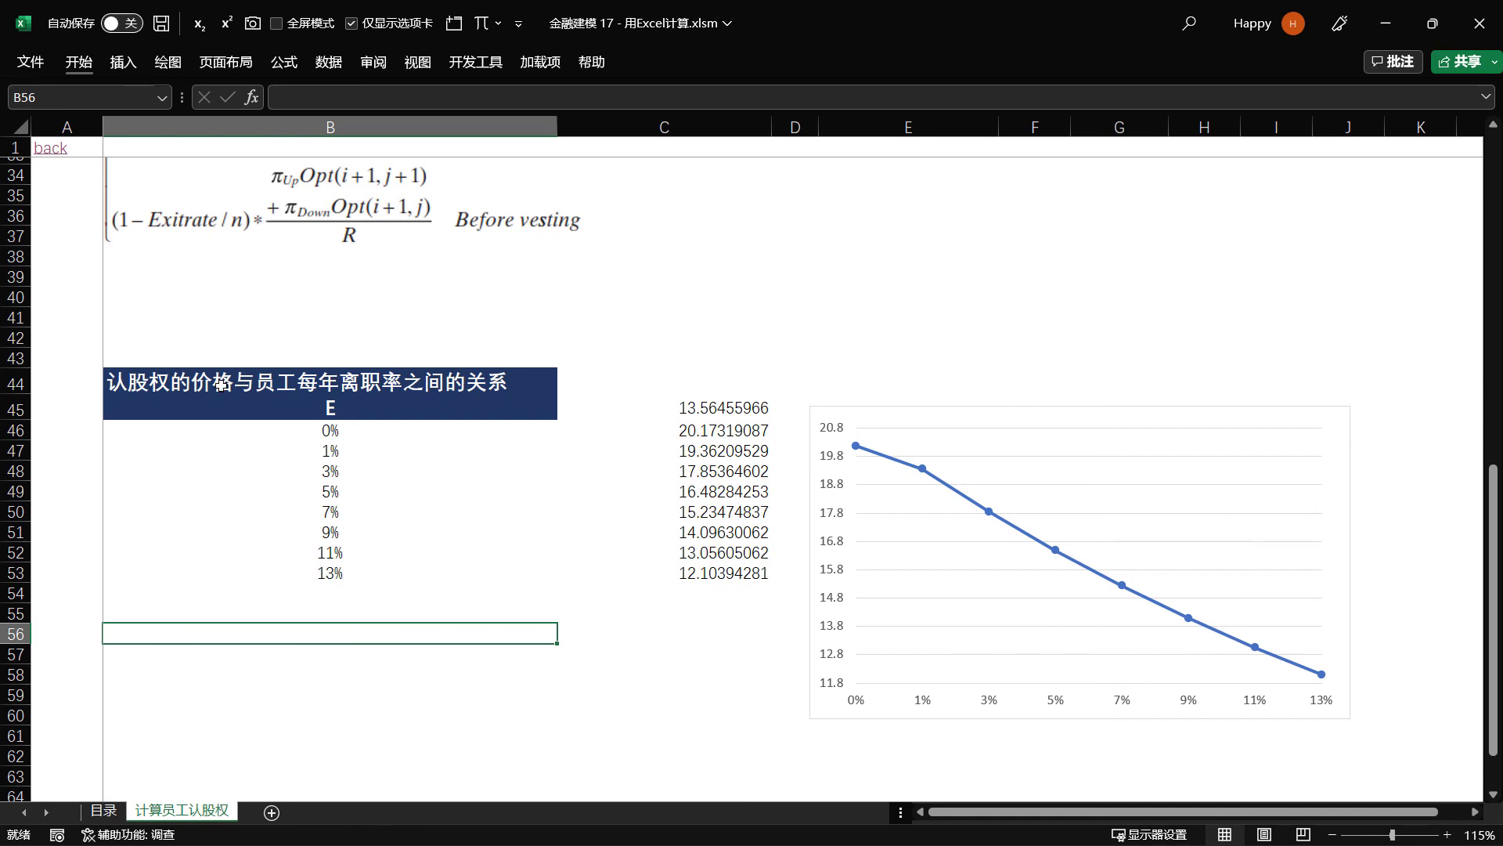
scroll(1017, 496, up, 1)
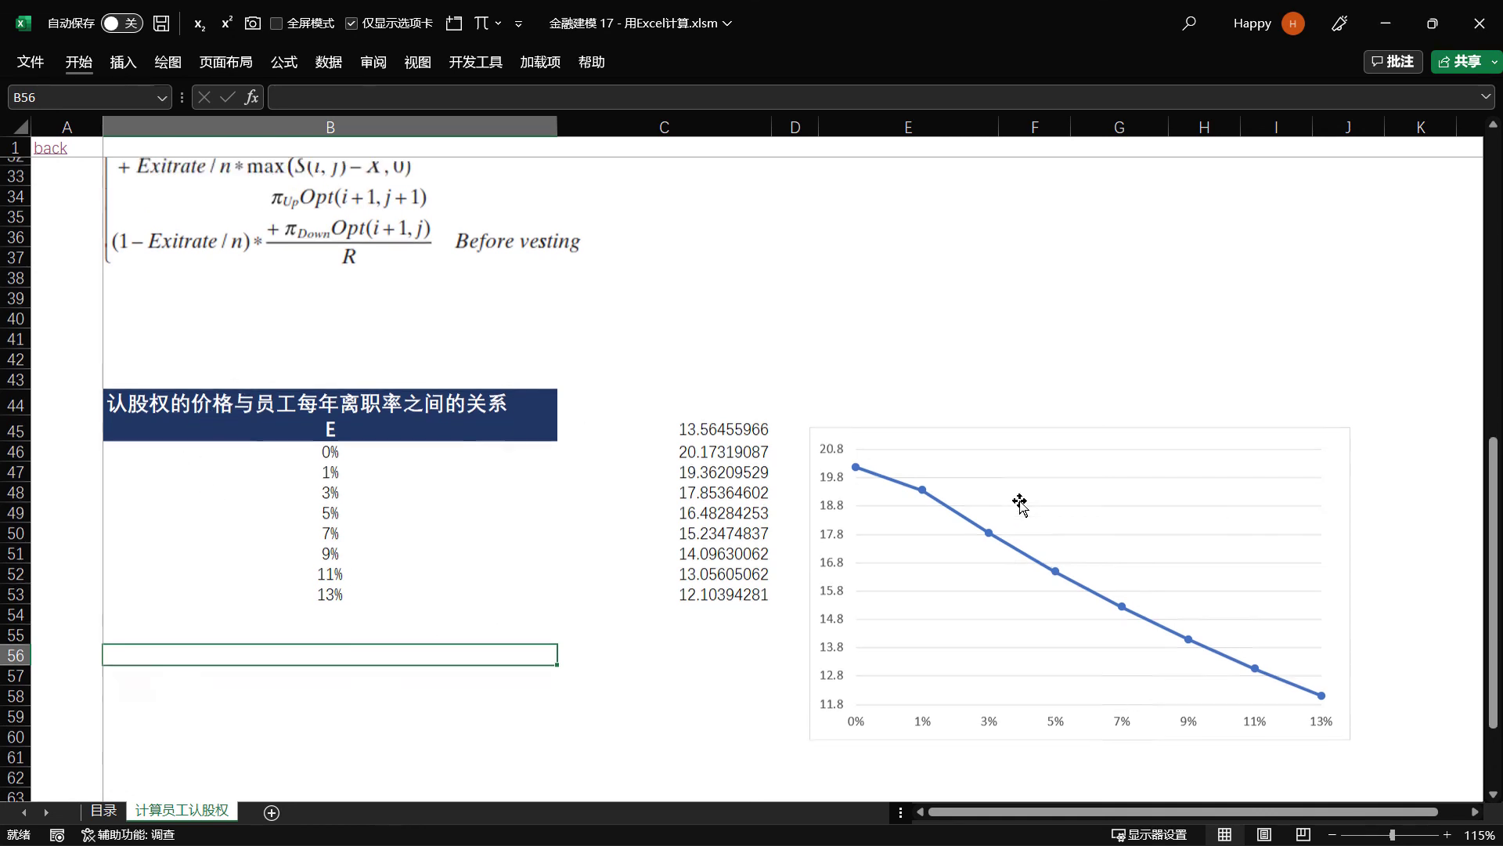
scroll(1016, 496, up, 9)
scroll(750, 469, up, 2)
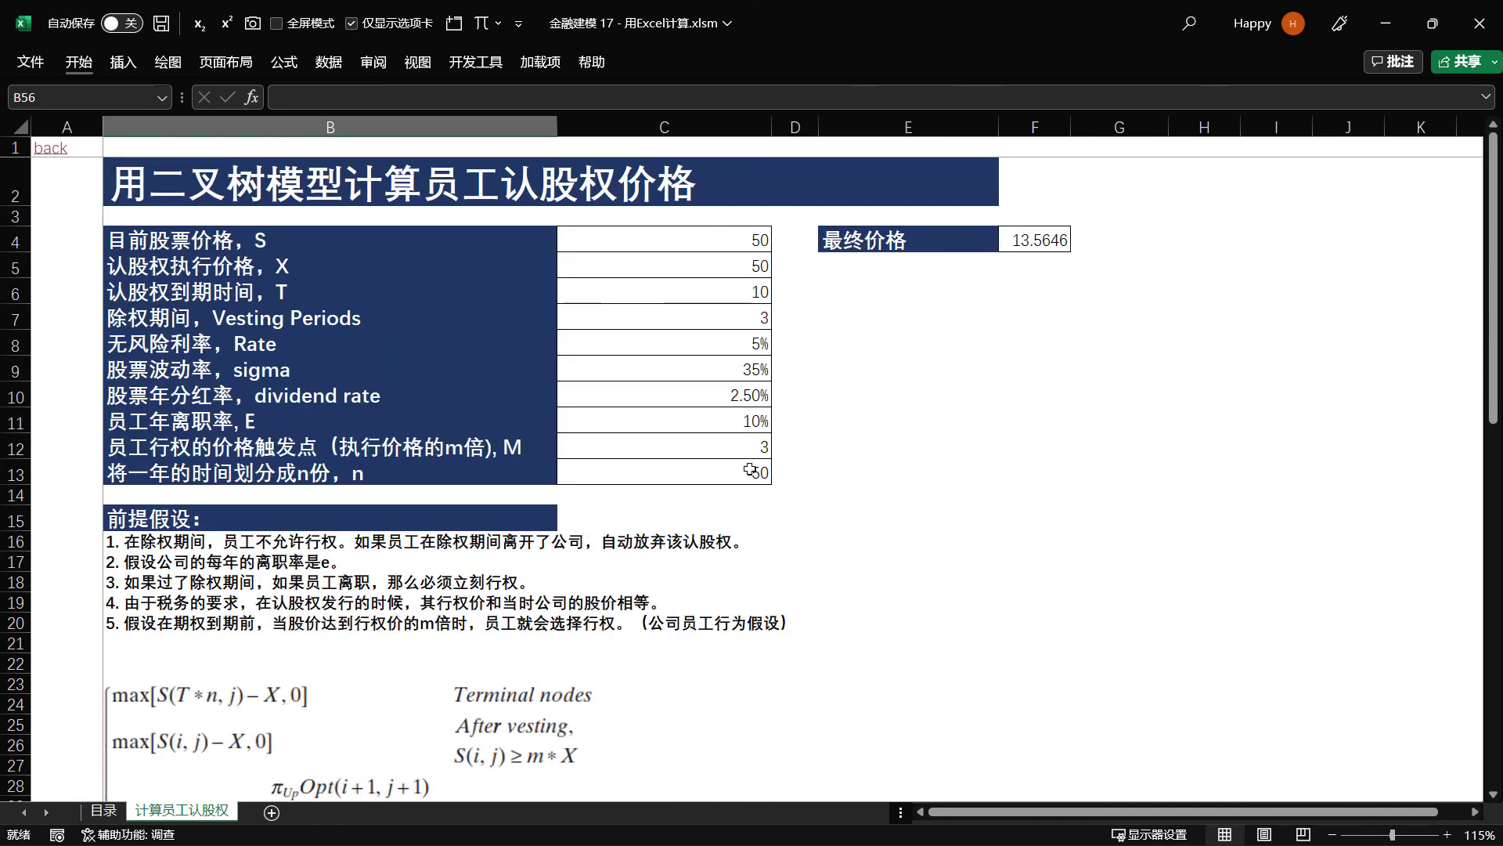
Show the 目录 sheet listing 计算员工认股权 with nothing selected in the title text box.
click(107, 810)
click(585, 326)
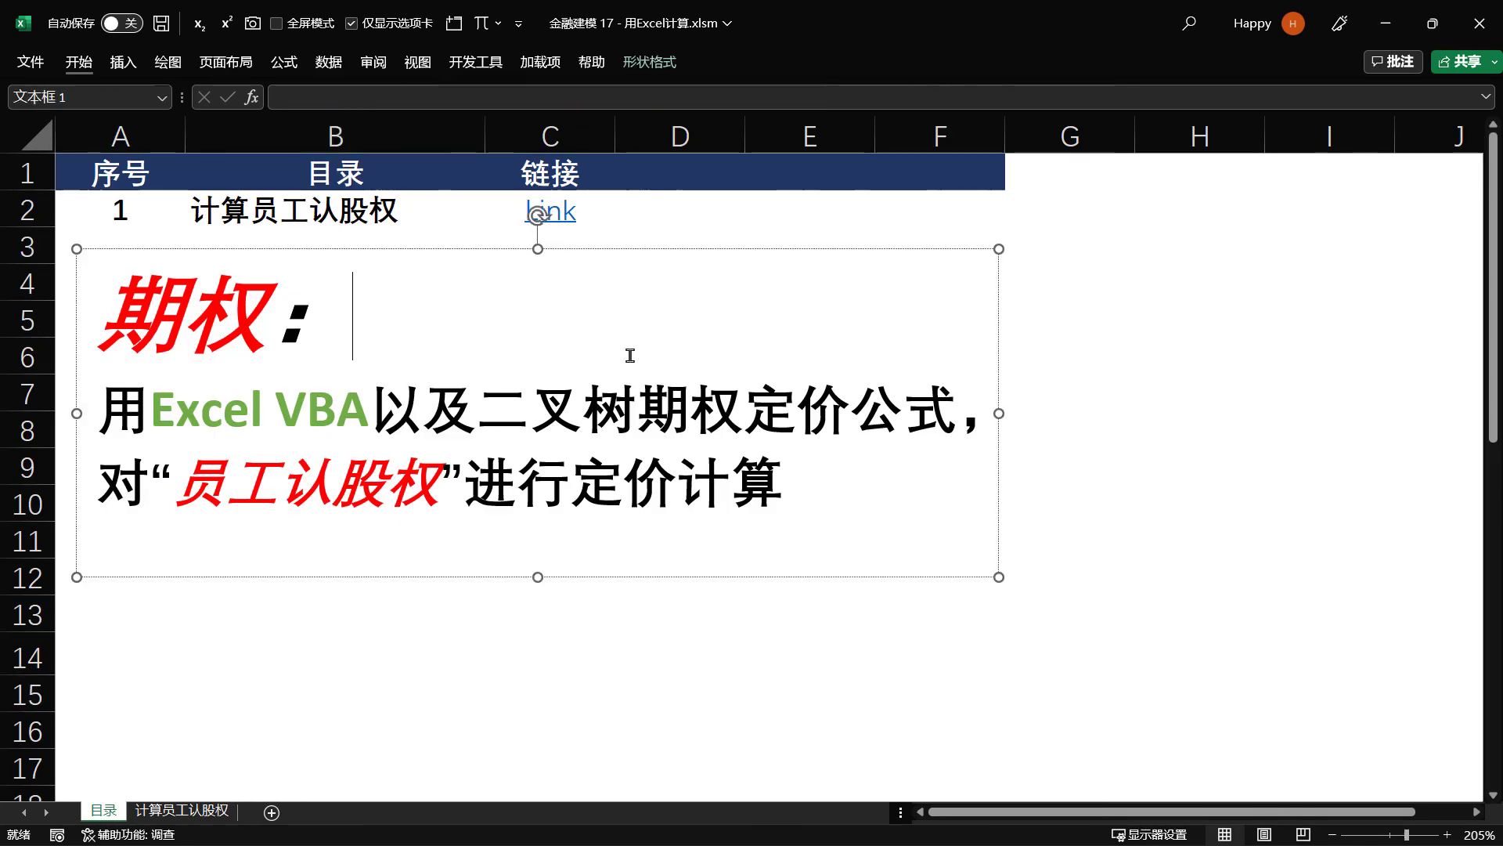
click(924, 638)
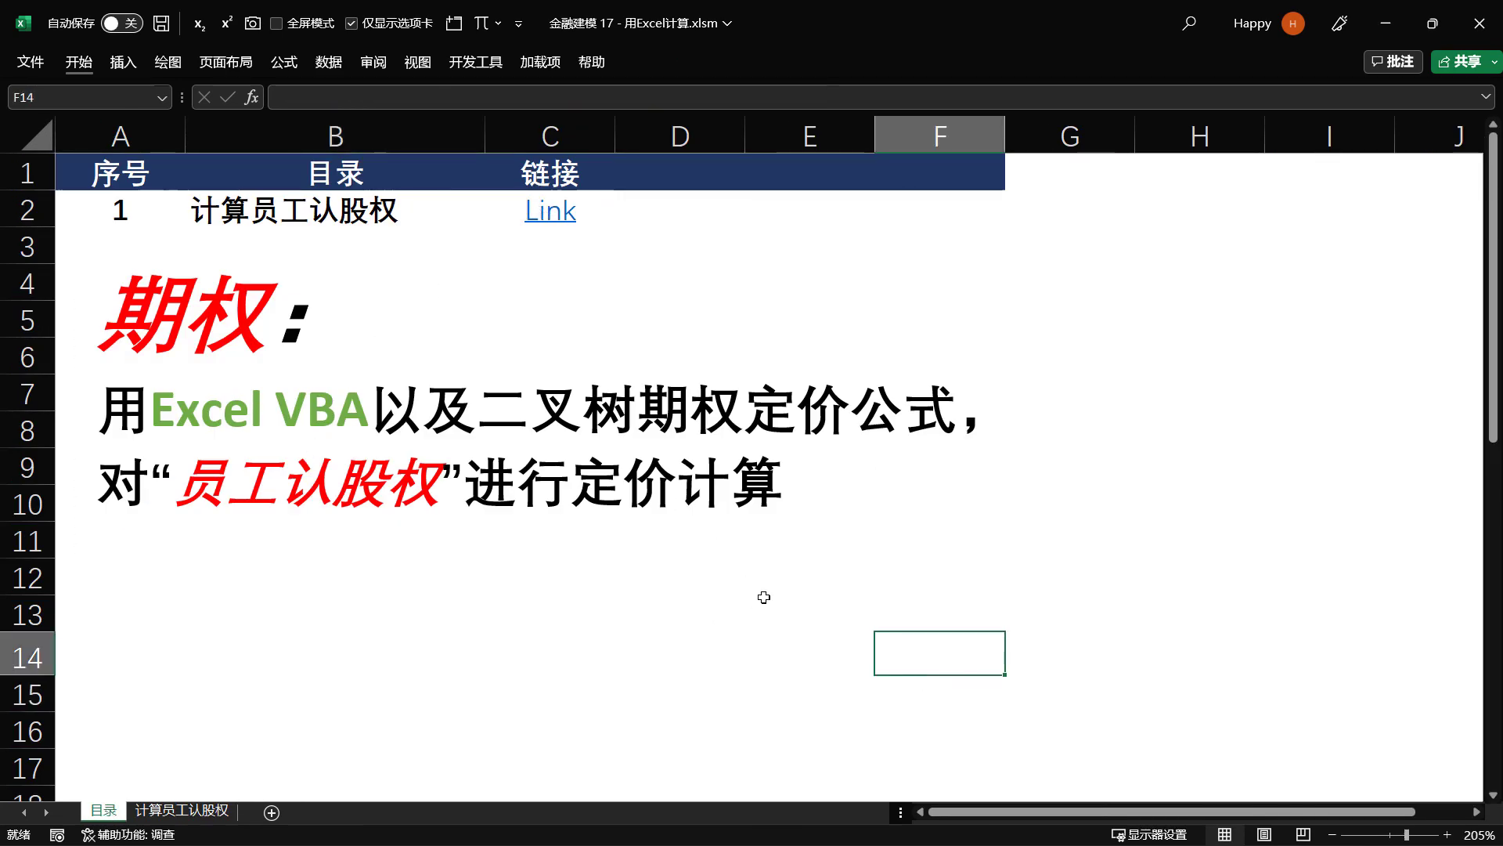